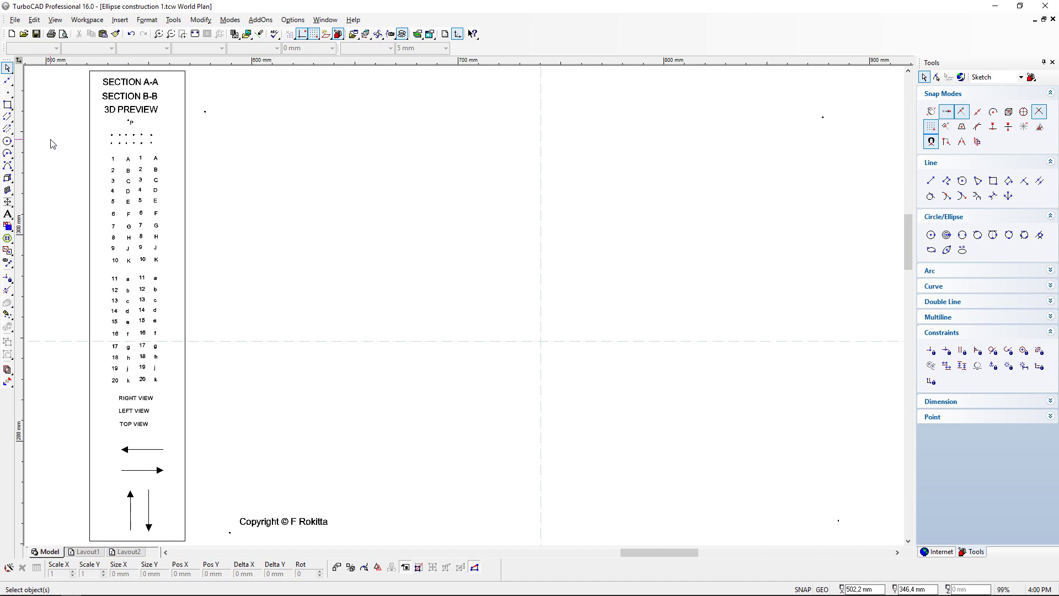
Step: Create a new layer named Constructions in the drawing setup and set its color to Light Gray
click(7, 142)
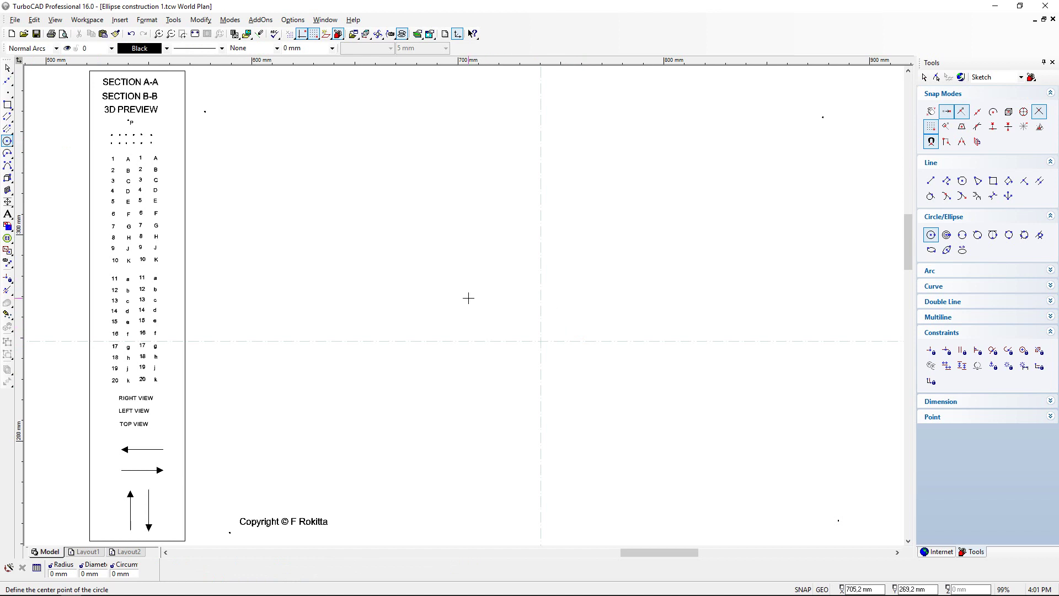
click(417, 35)
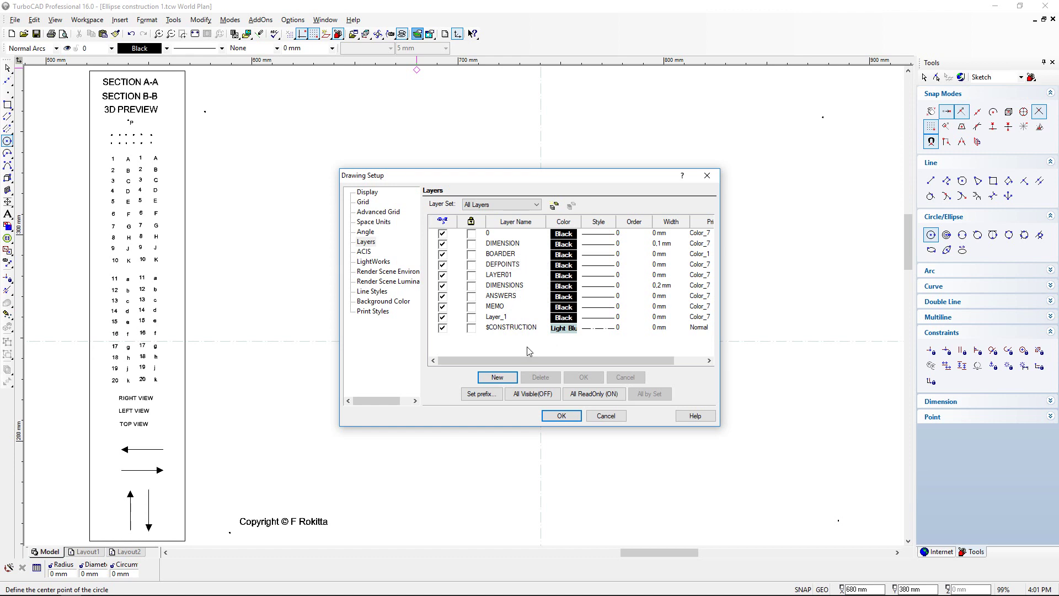
click(497, 377)
click(517, 339)
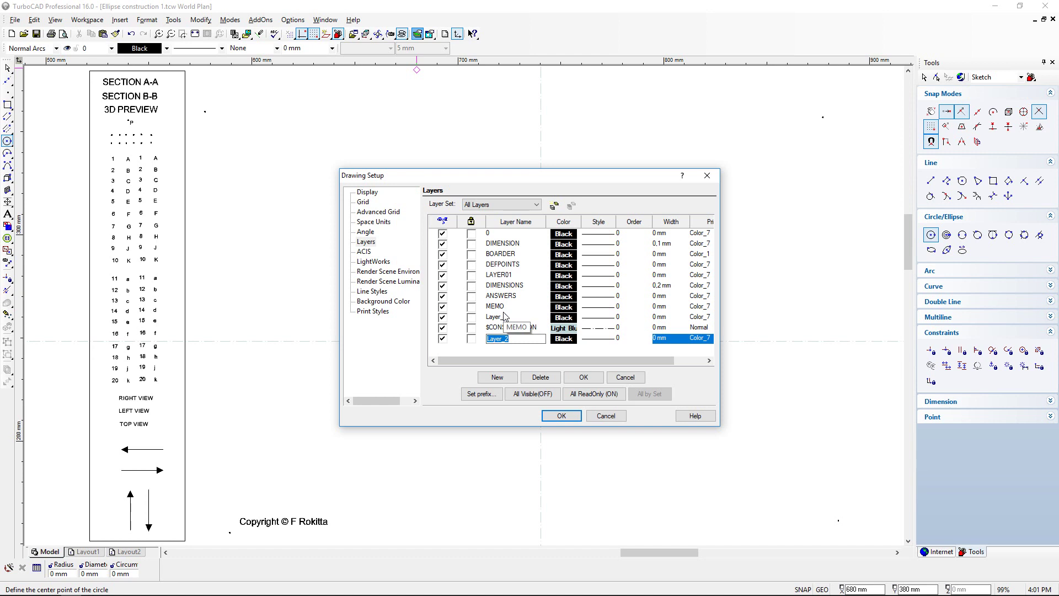
text(Constructions)
click(569, 341)
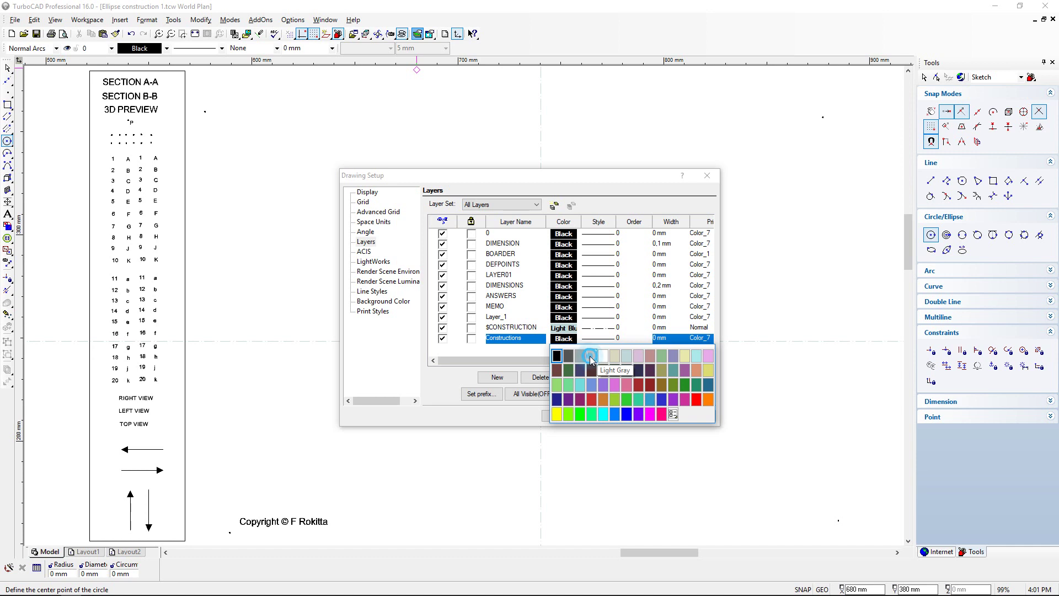
click(591, 357)
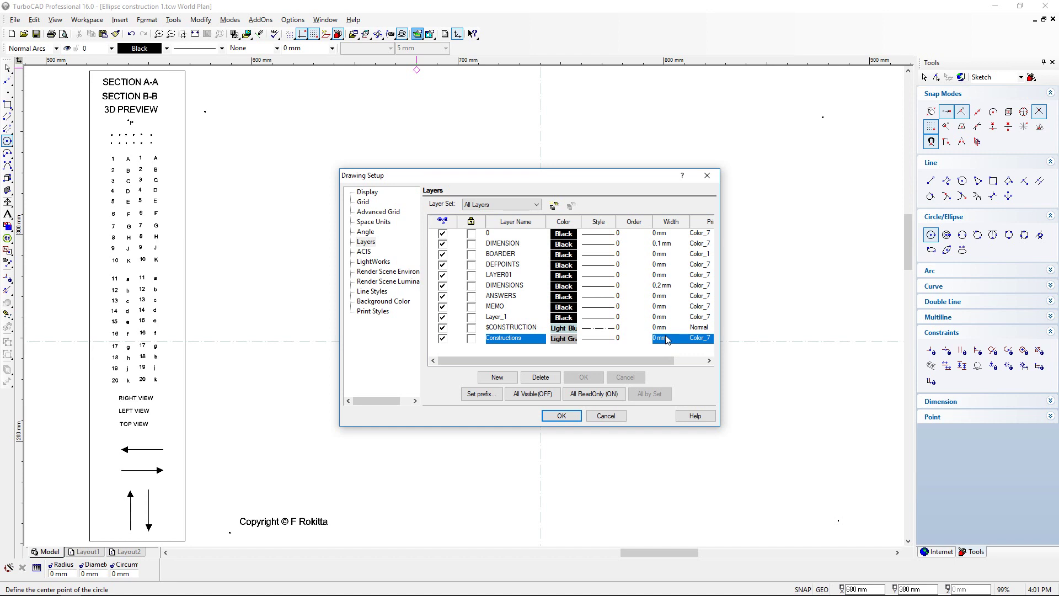
Step: Set the line width of the DIMENSION layer to 0 mm
click(666, 246)
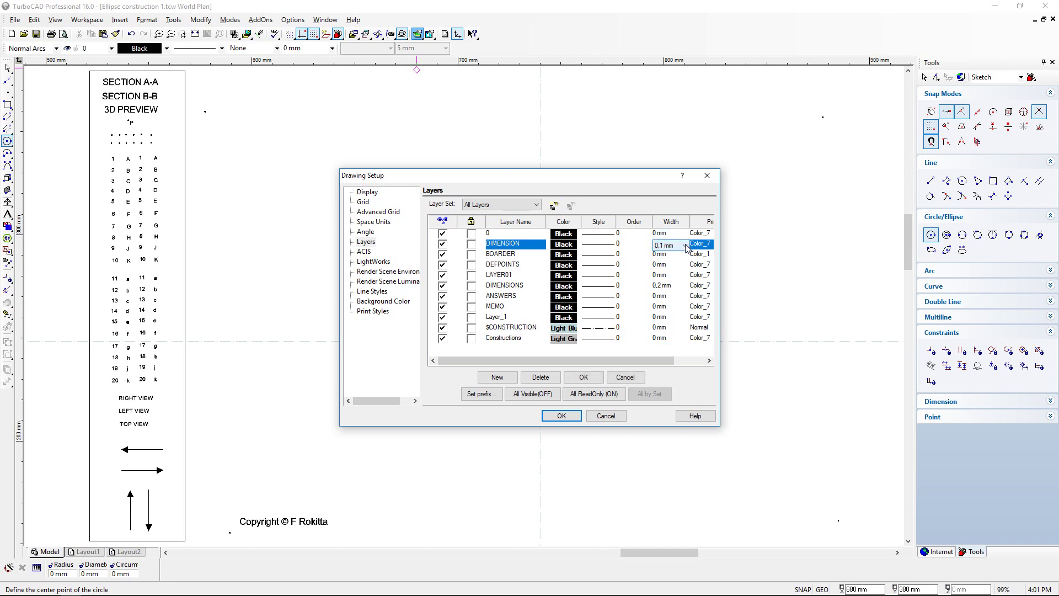
click(685, 246)
click(674, 255)
Step: Try to set the line width of the DIMENSIONS layer to 0 mm
click(667, 286)
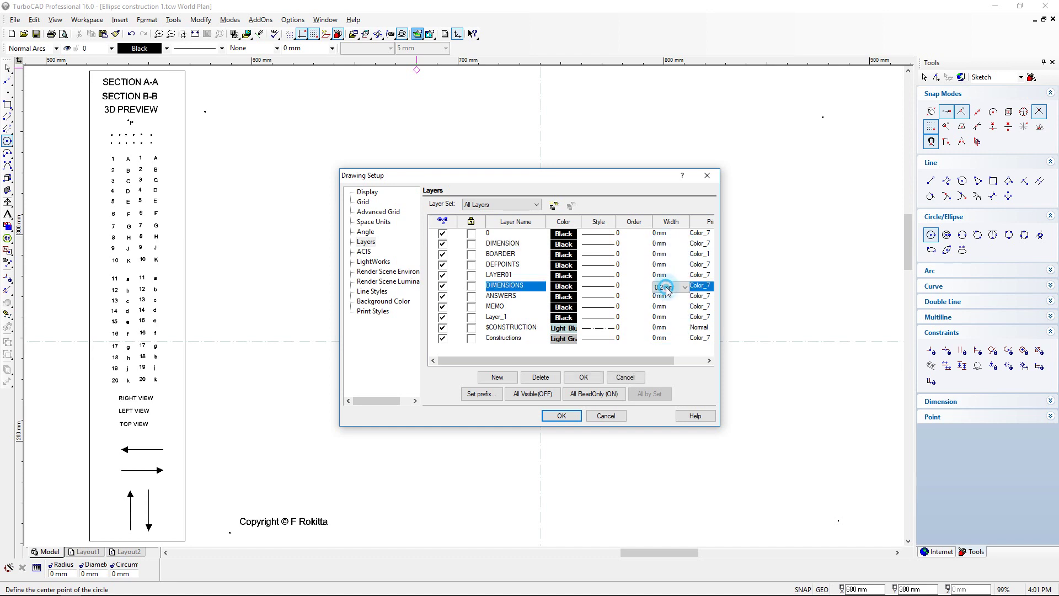
click(684, 287)
click(671, 297)
click(630, 351)
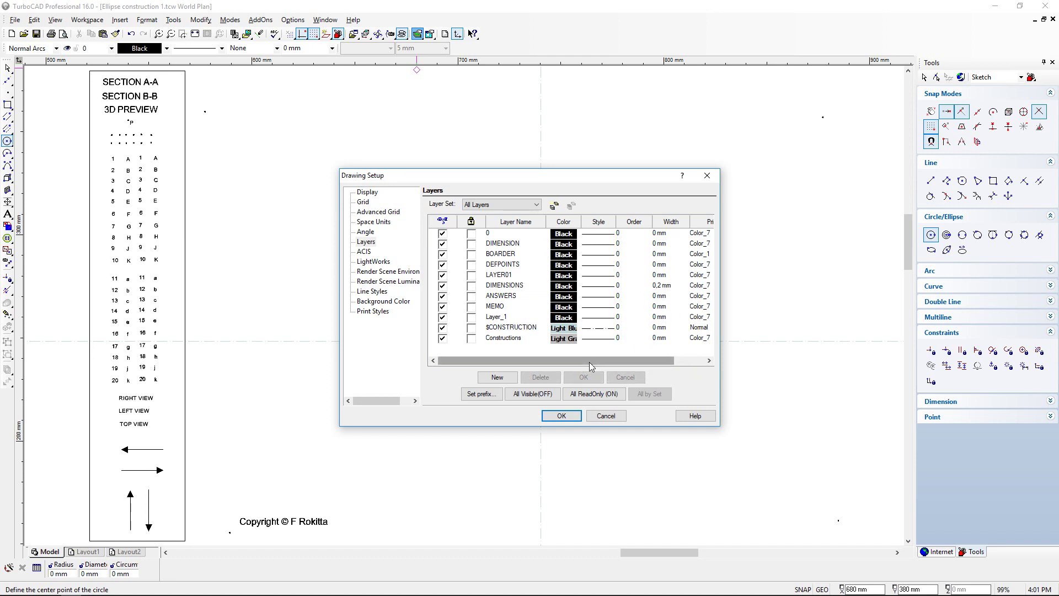
Step: Set the line width of the DIMENSIONS layer to 0 mm
click(667, 286)
click(685, 288)
click(685, 288)
click(686, 298)
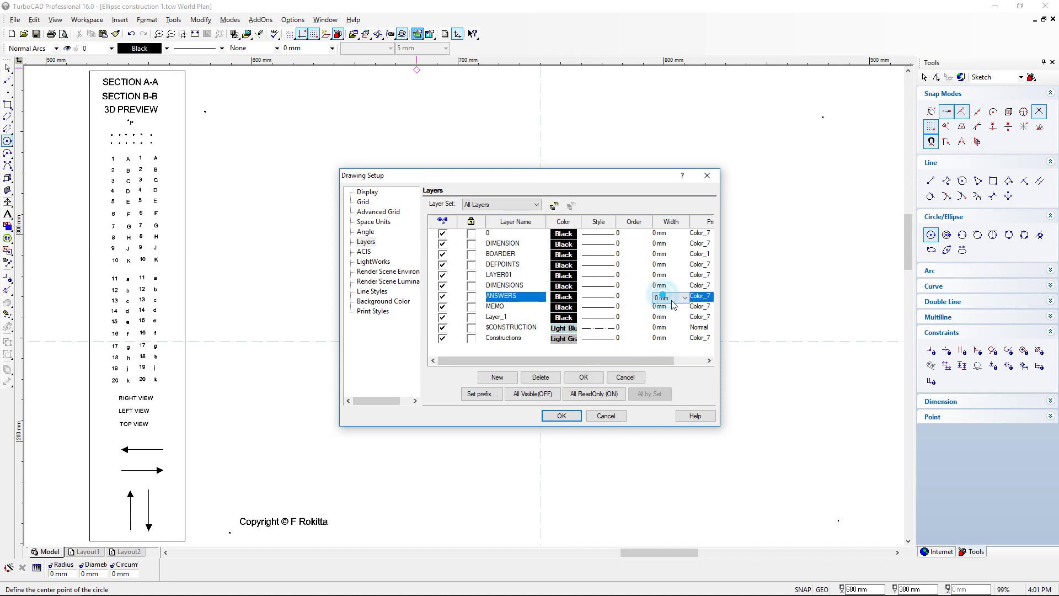
Step: Try to set the line width of the ANSWERS layer to 0,5 mm
click(686, 299)
click(665, 331)
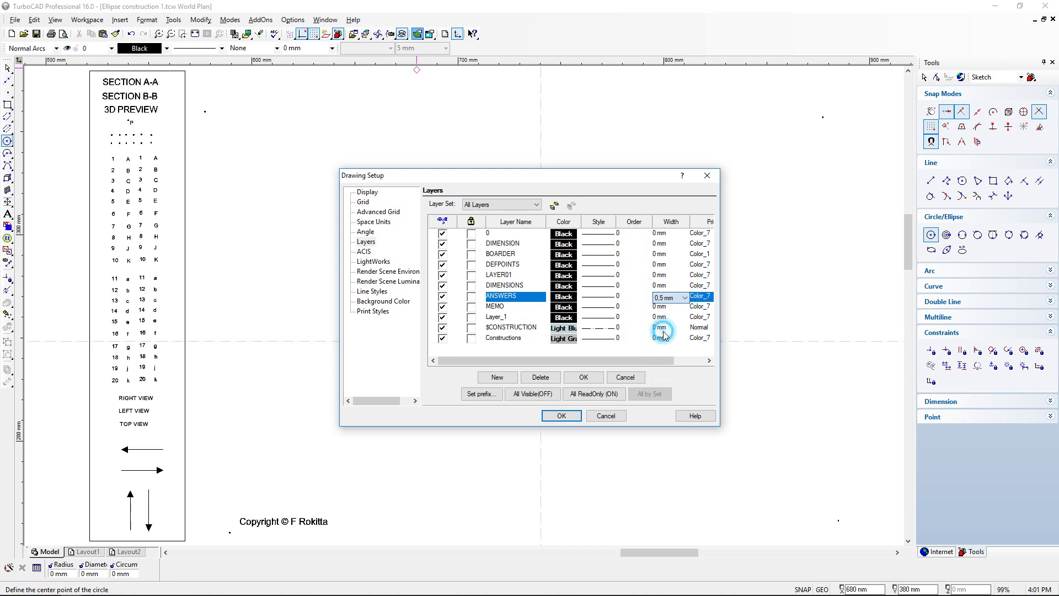
click(561, 346)
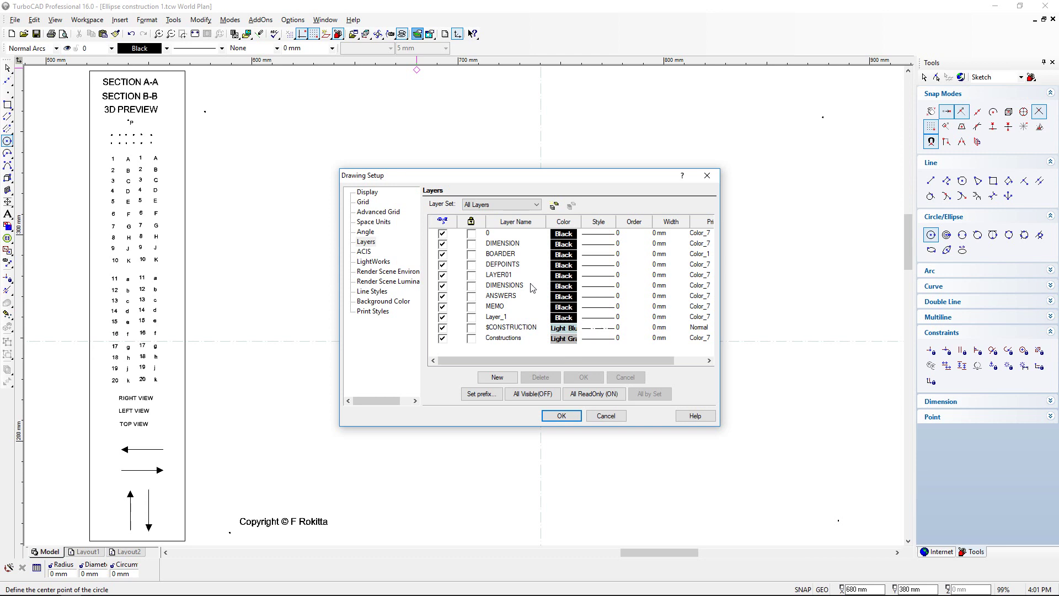
Step: Set the line width of the ANSWERS layer to 0,5 mm and apply the layer setup
click(656, 298)
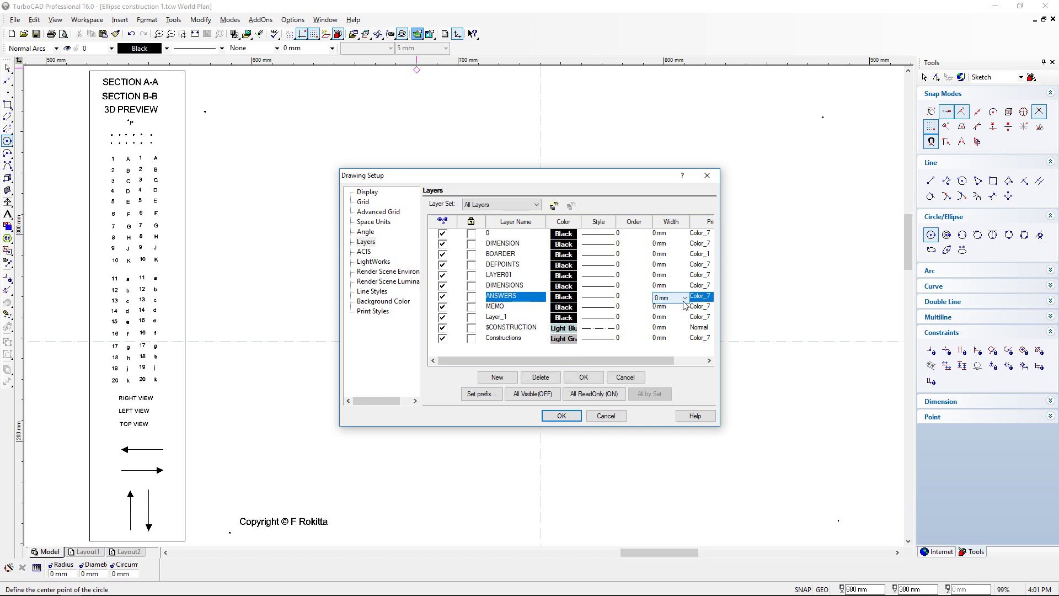
click(685, 297)
click(674, 330)
click(585, 378)
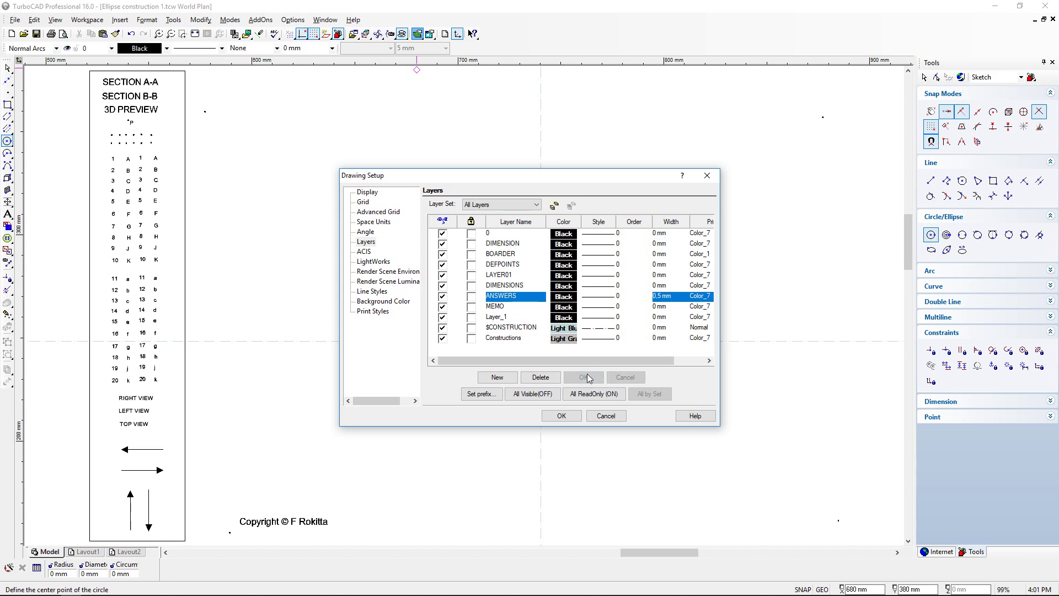
click(561, 417)
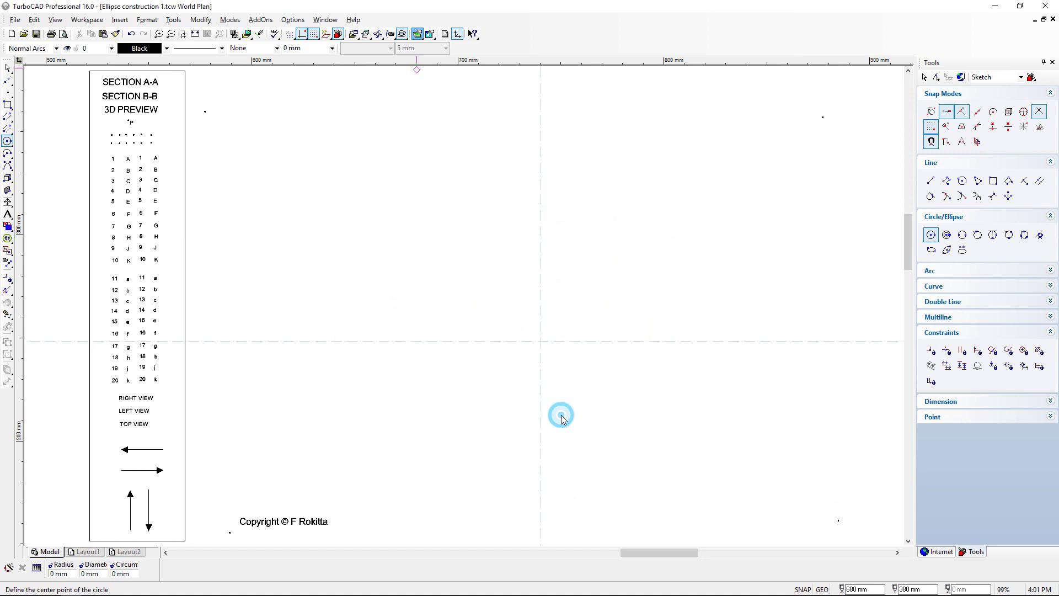
Step: Assign new circles to the Constructions layer, with color and line pattern set to By Layer
click(111, 50)
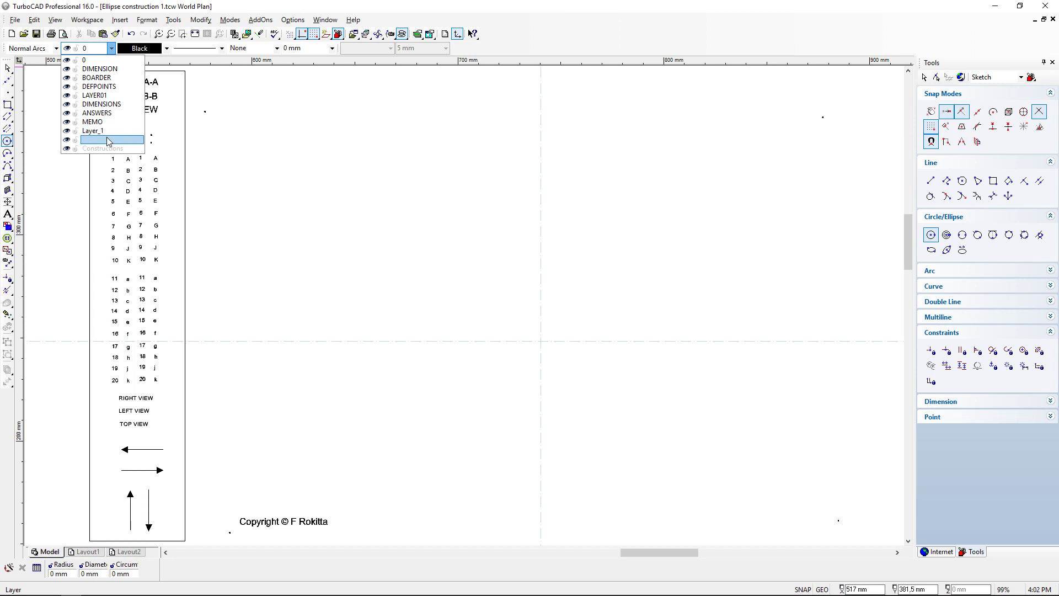
click(105, 149)
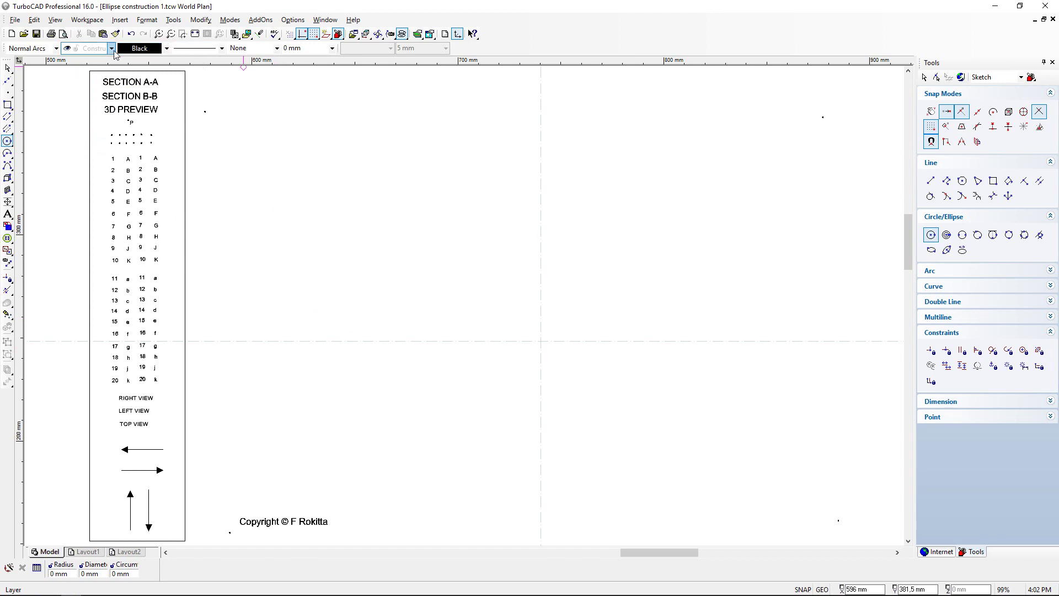
click(166, 49)
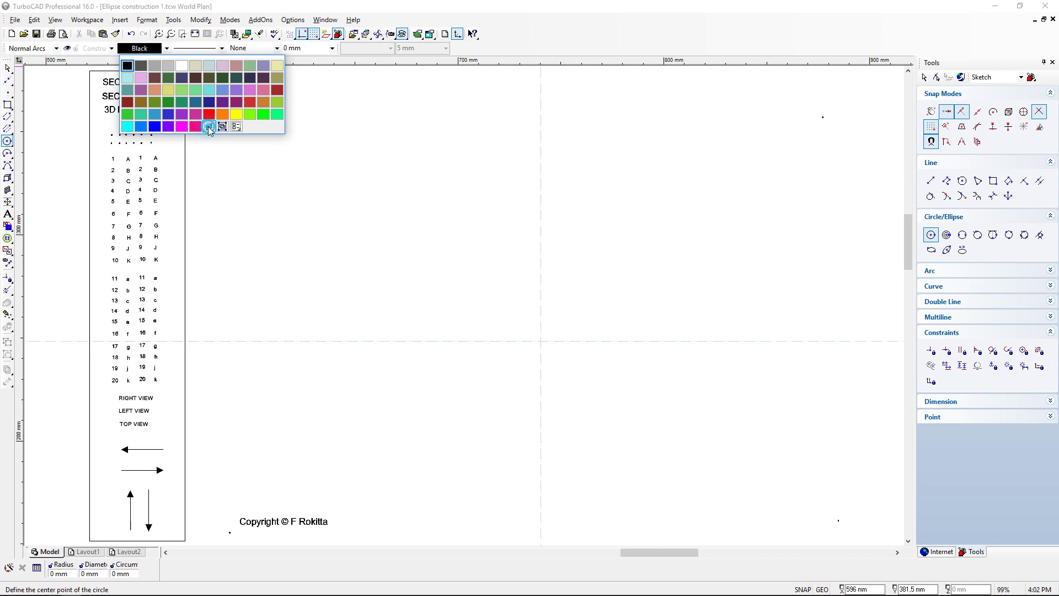
click(209, 128)
click(223, 49)
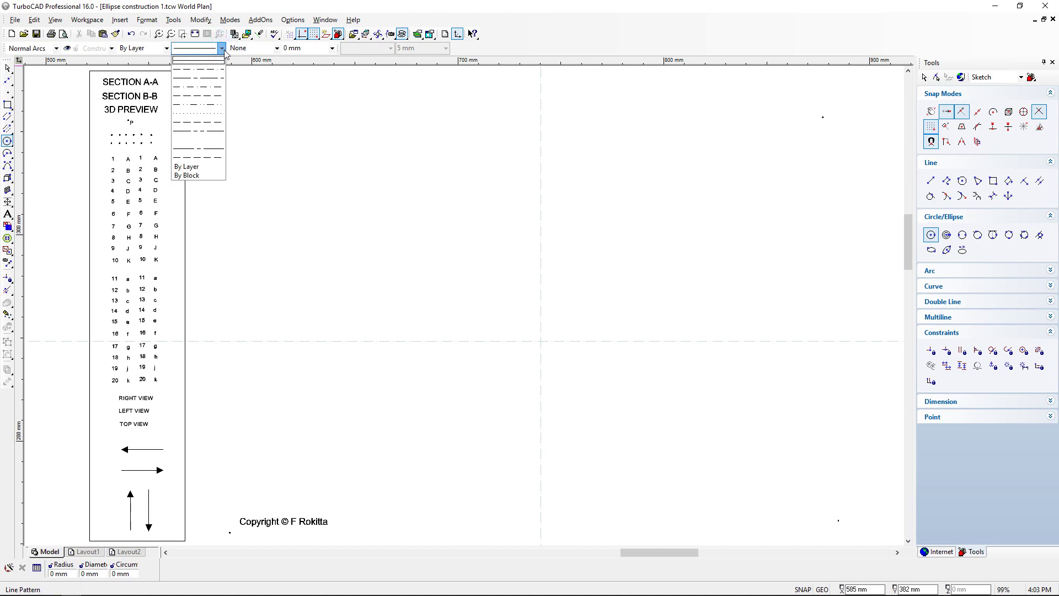
click(199, 167)
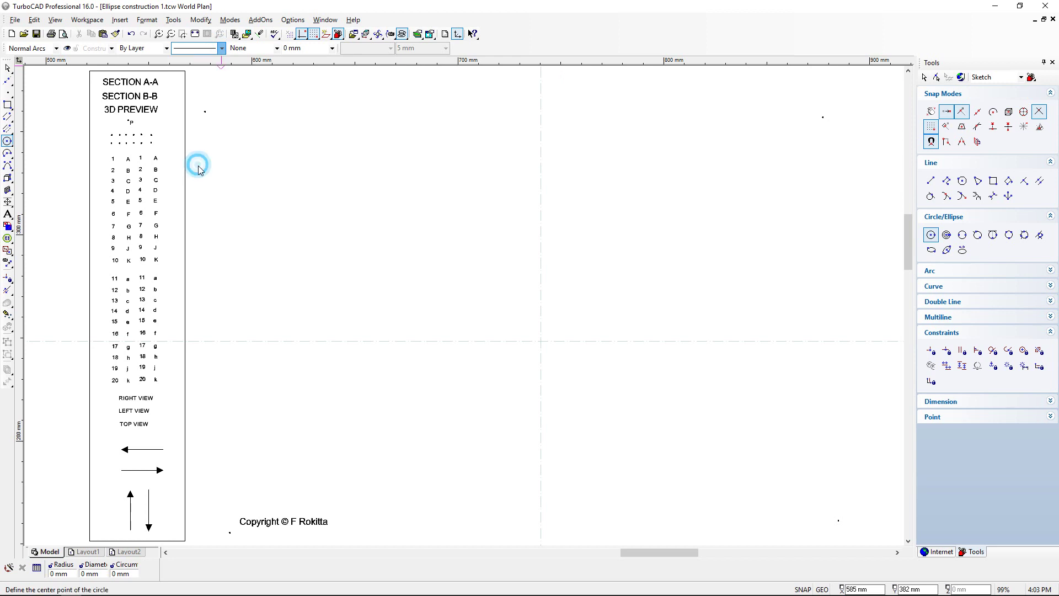
click(331, 49)
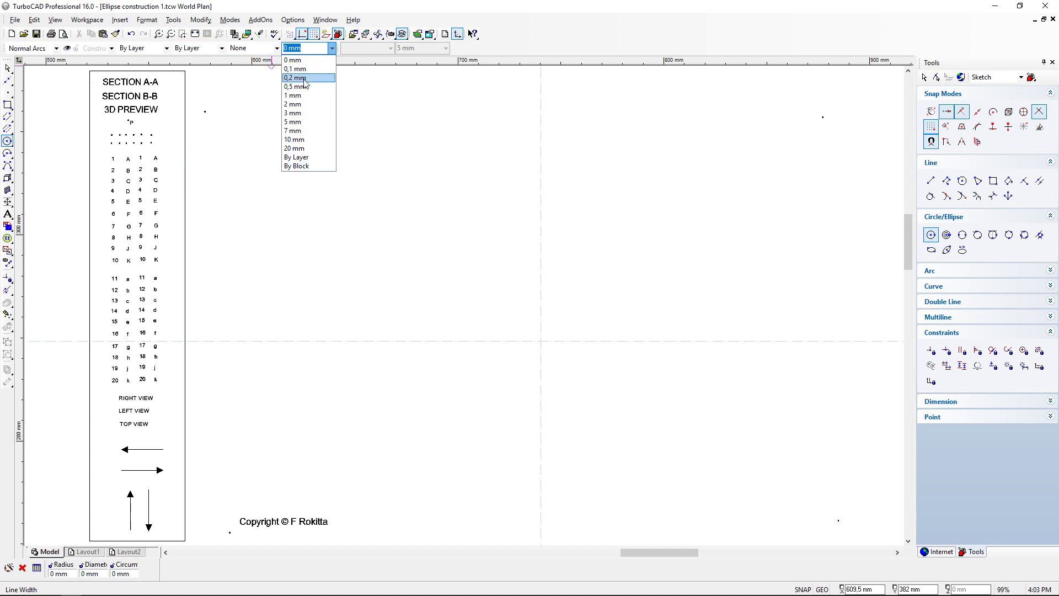
click(555, 26)
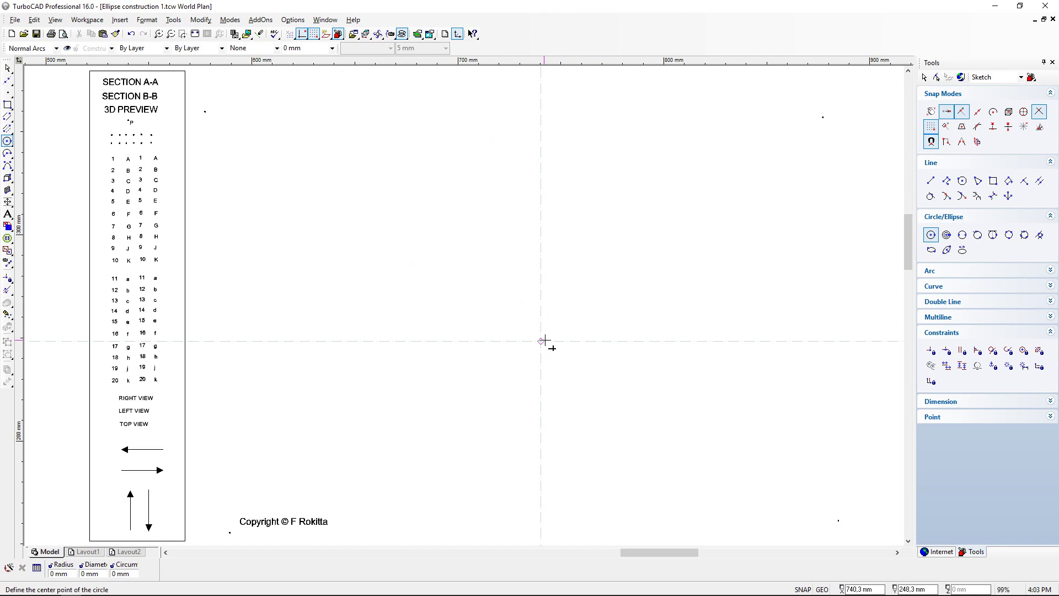
Step: Turn off grid snapping for drawing the circle
click(931, 112)
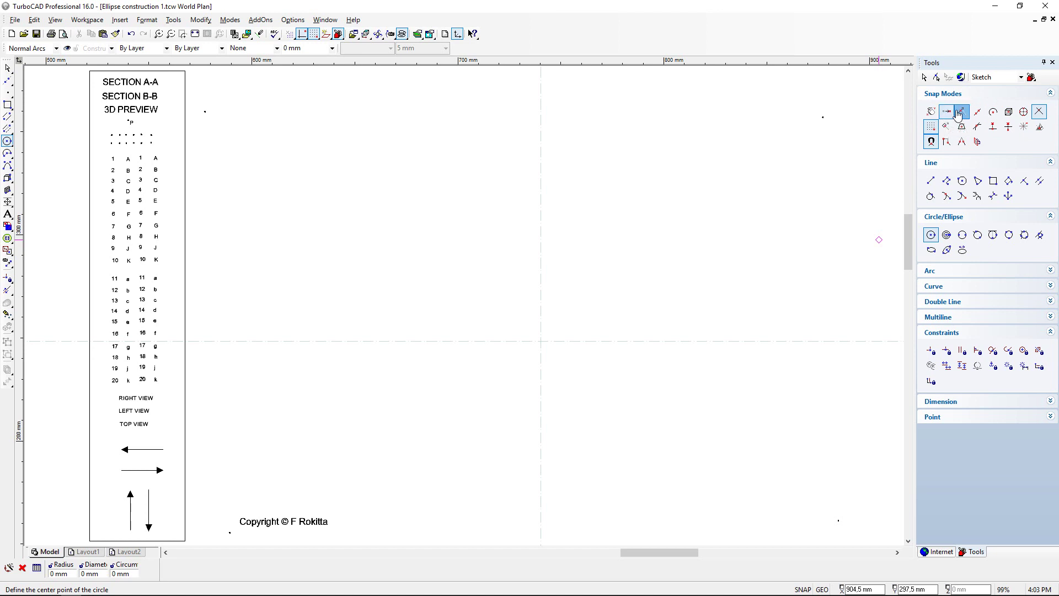
click(1040, 111)
click(931, 141)
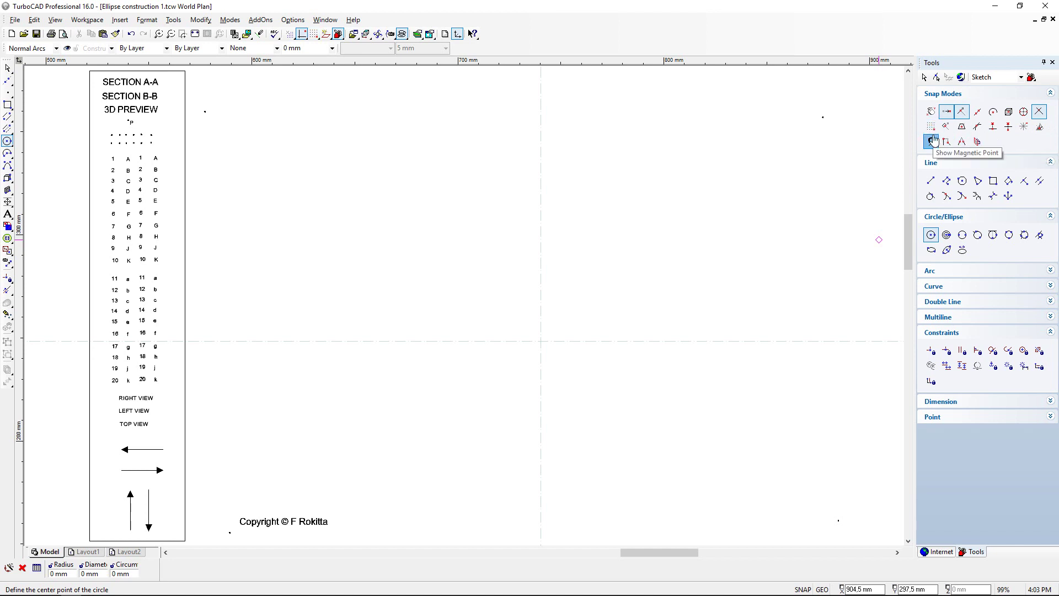
Step: Draw a circle of 80 mm radius centred on the intersection of the two dashed construction lines
click(542, 341)
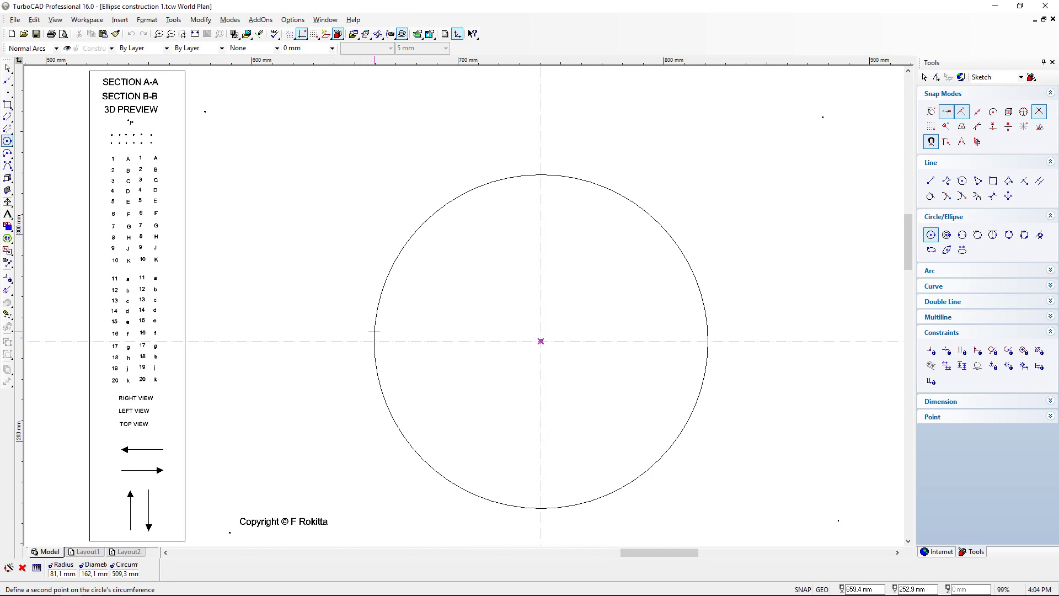
key(Tab)
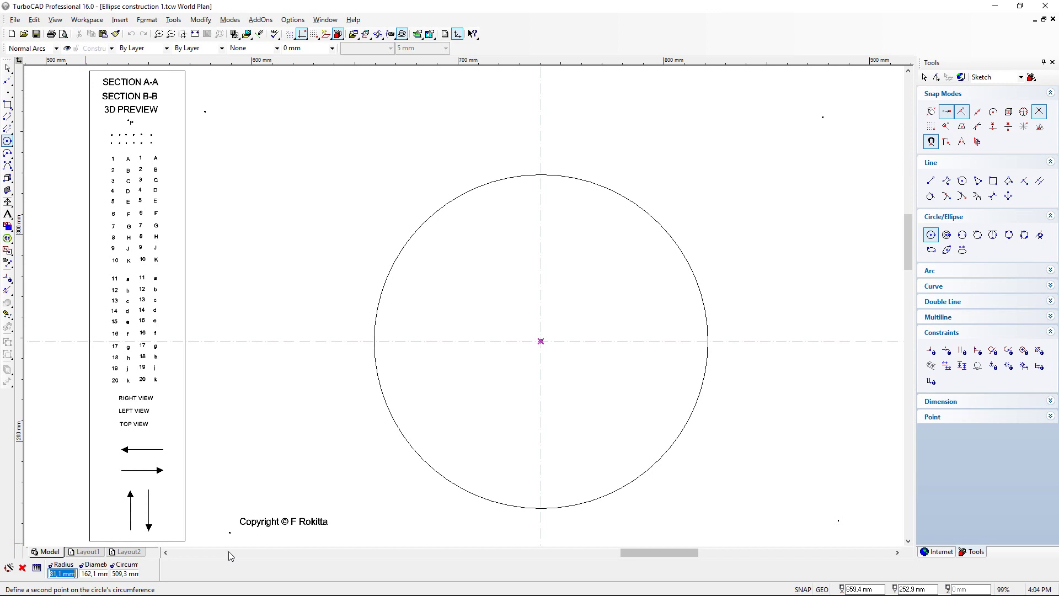
text(80)
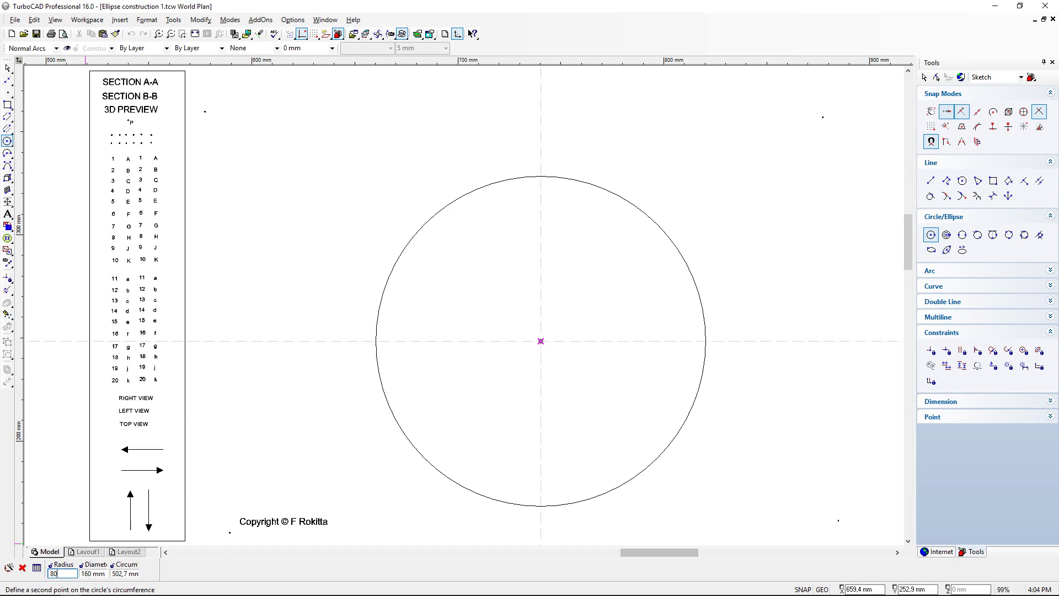
key(Return)
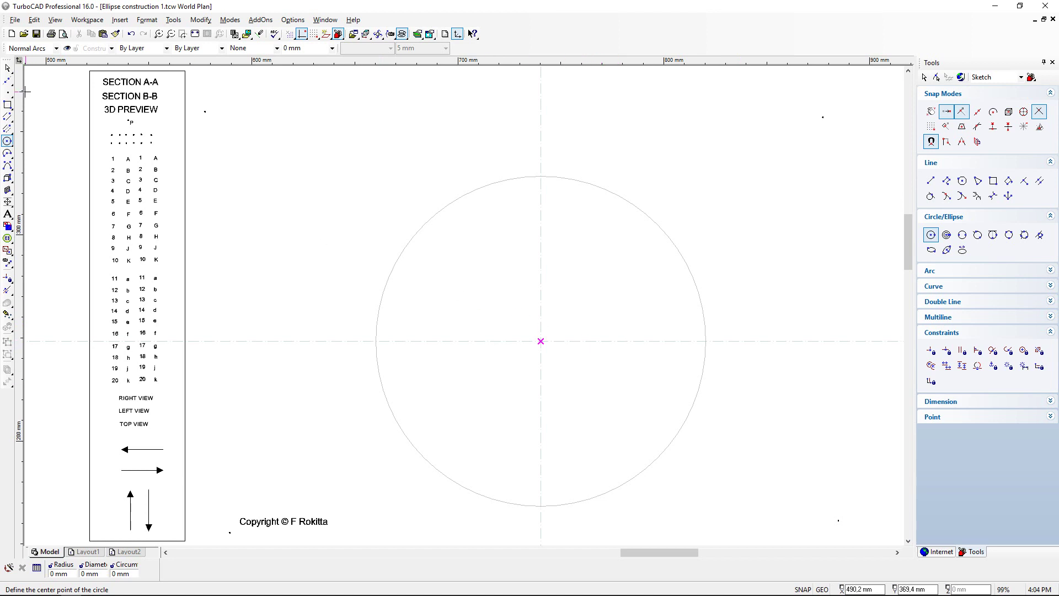
Step: Move the first dot of the symbol column's upper dot row onto the circle's left intersection with the horizontal construction line
click(8, 68)
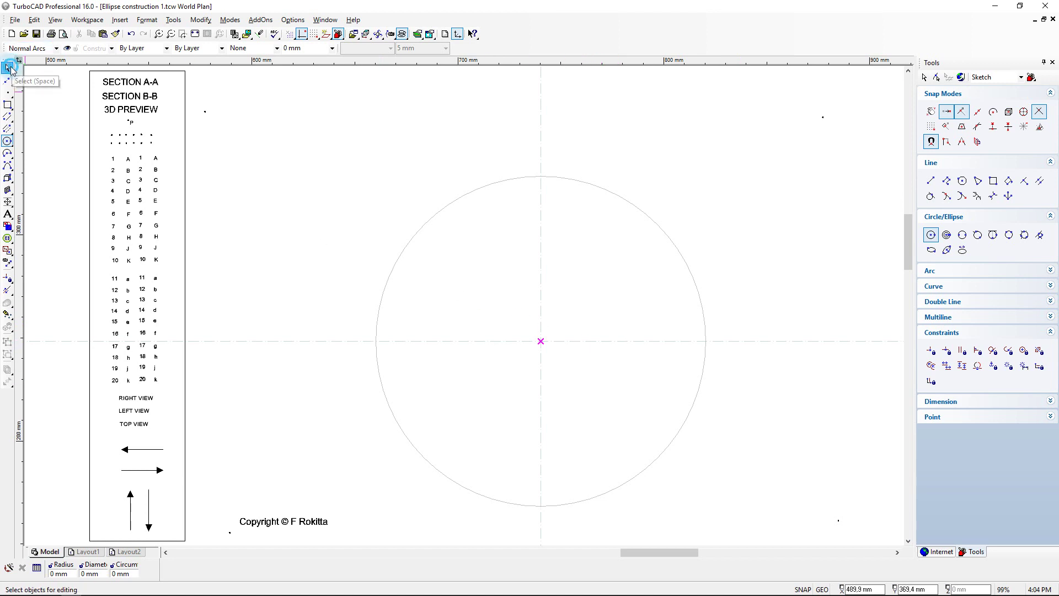
click(112, 135)
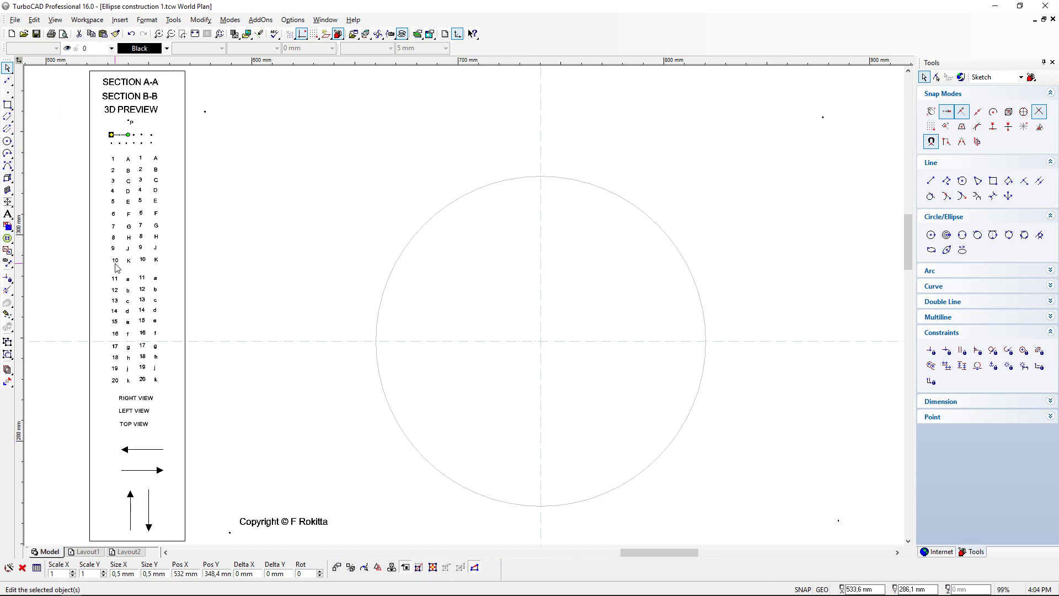
click(112, 136)
click(373, 342)
click(339, 368)
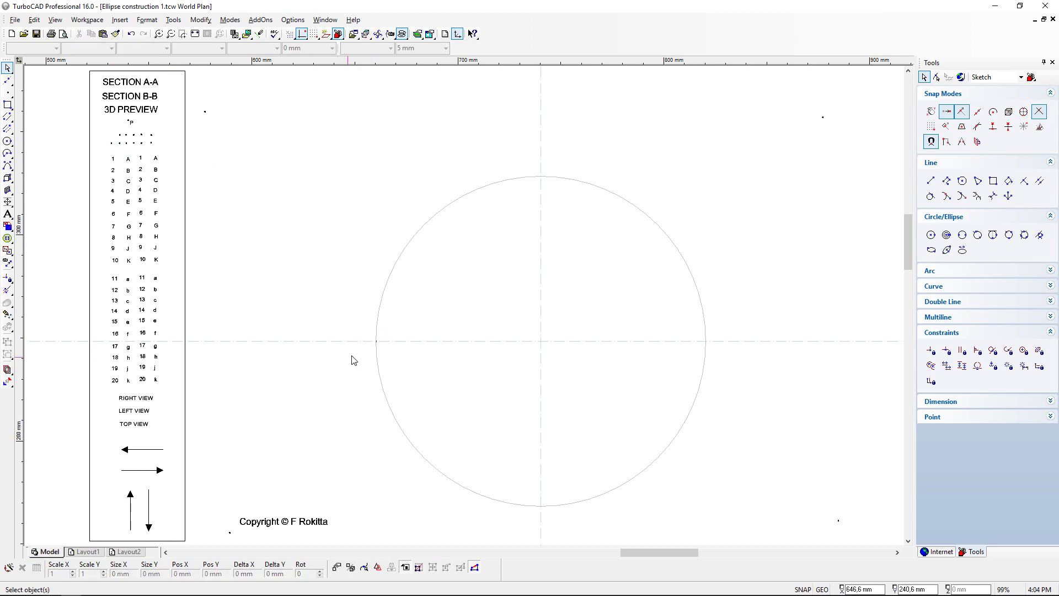
scroll(378, 347, up, 10)
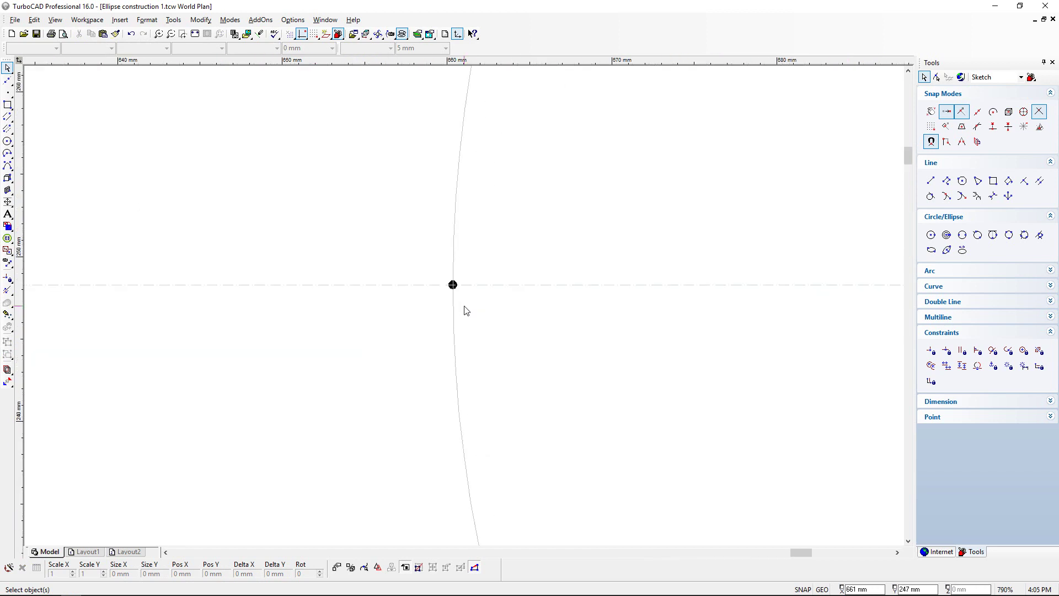
scroll(458, 298, up, 5)
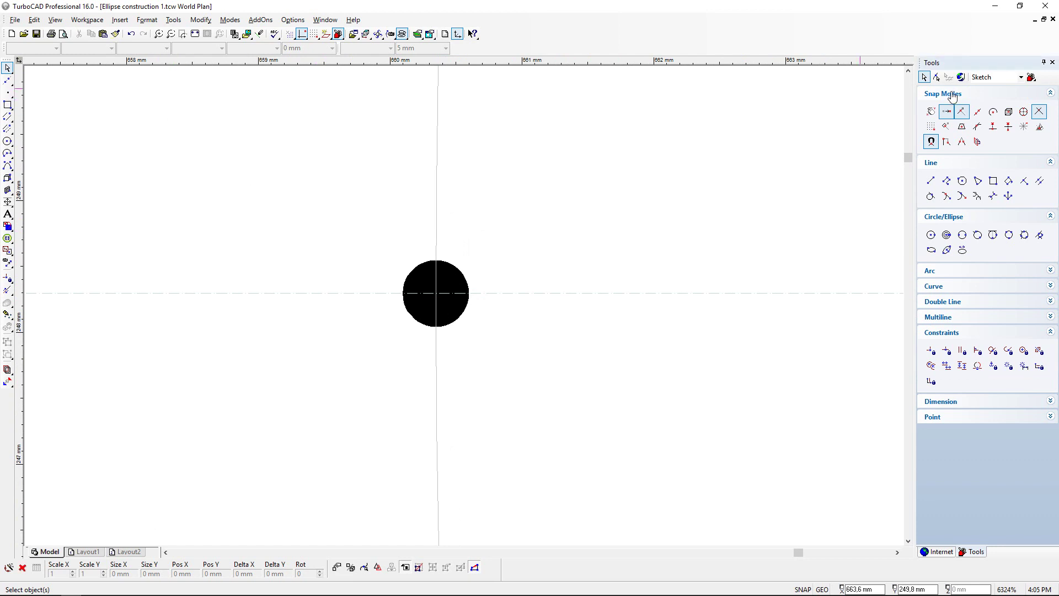
Step: Move the first dot of the symbol column's lower dot row onto the circle's right intersection with the horizontal construction line
click(195, 35)
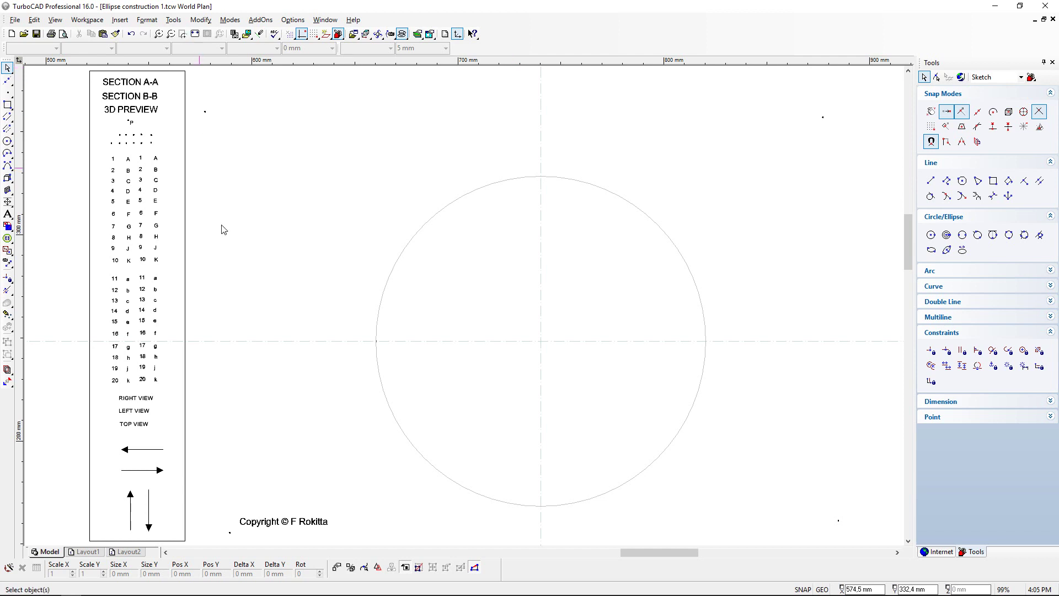
click(110, 143)
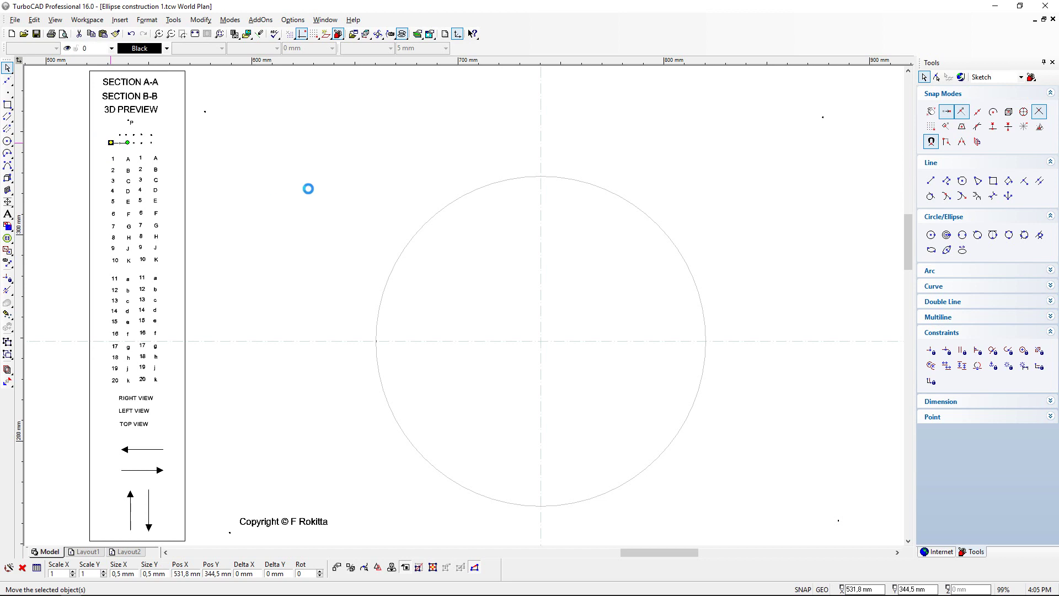
click(110, 142)
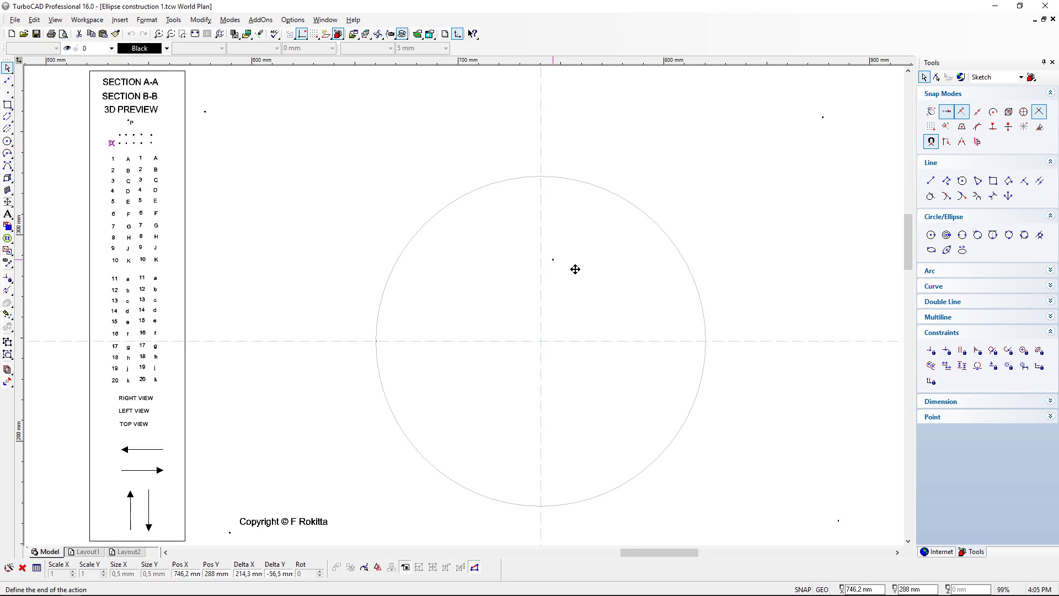
scroll(704, 343, up, 3)
click(468, 314)
click(507, 304)
scroll(466, 309, up, 5)
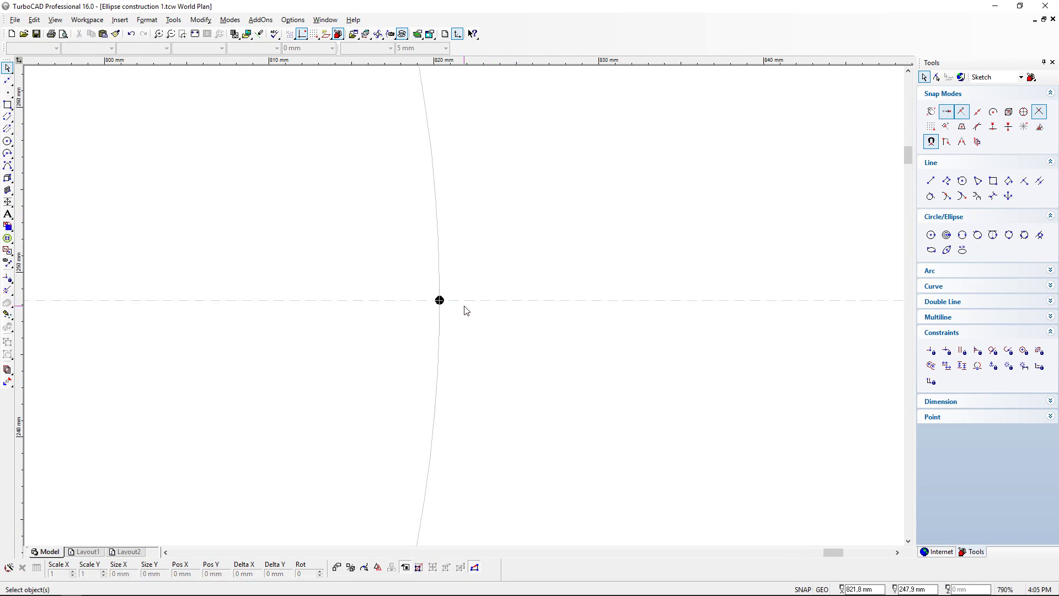
scroll(464, 313, down, 5)
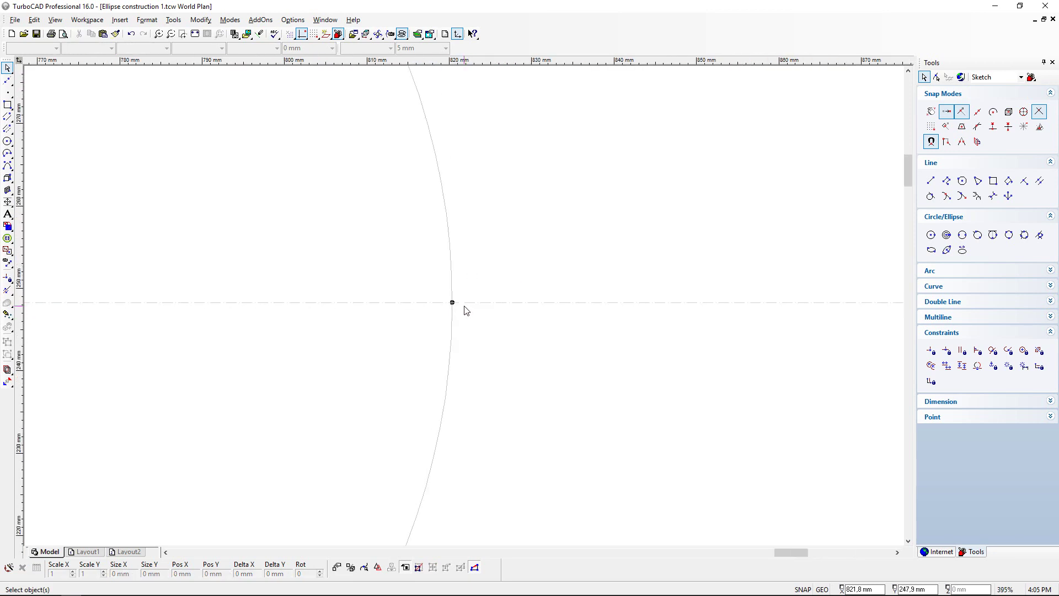
scroll(465, 310, down, 2)
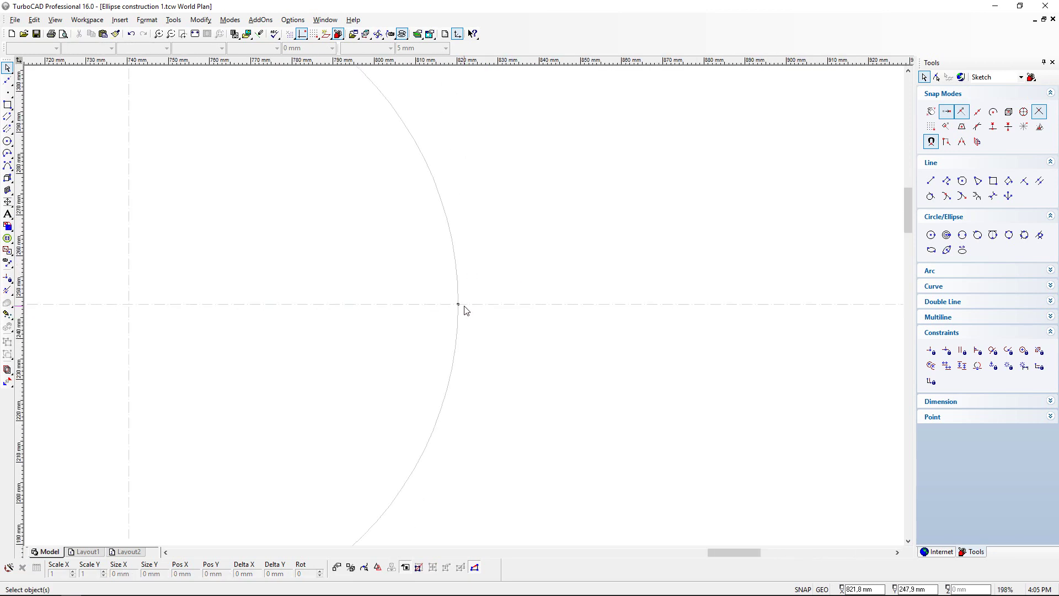
Step: Move the lowercase letter a from the symbol column's first letter column to just above and left of the circle's left intersection dot
click(195, 35)
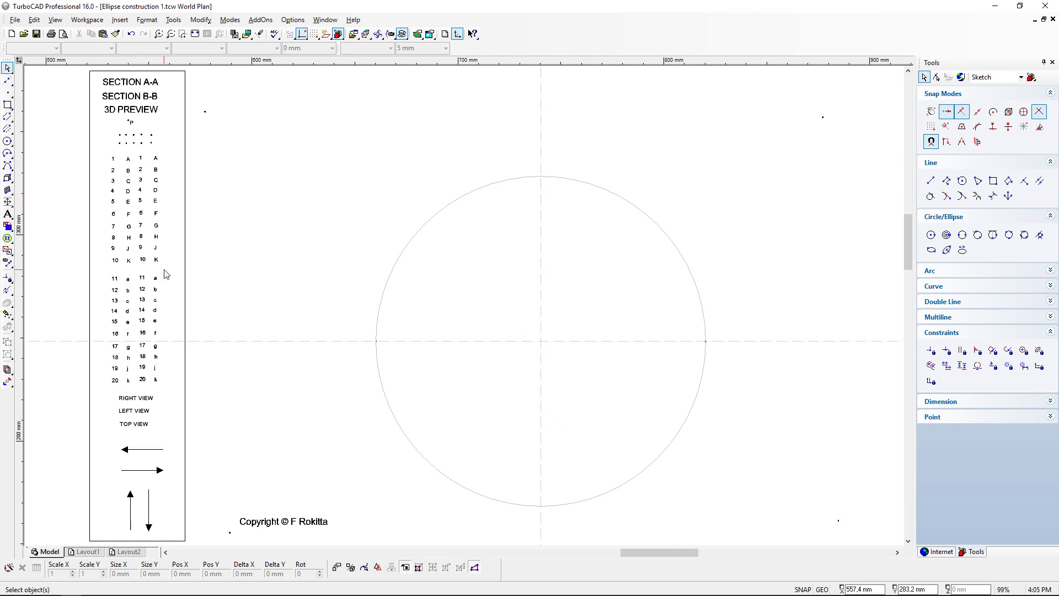
click(129, 280)
scroll(129, 280, up, 2)
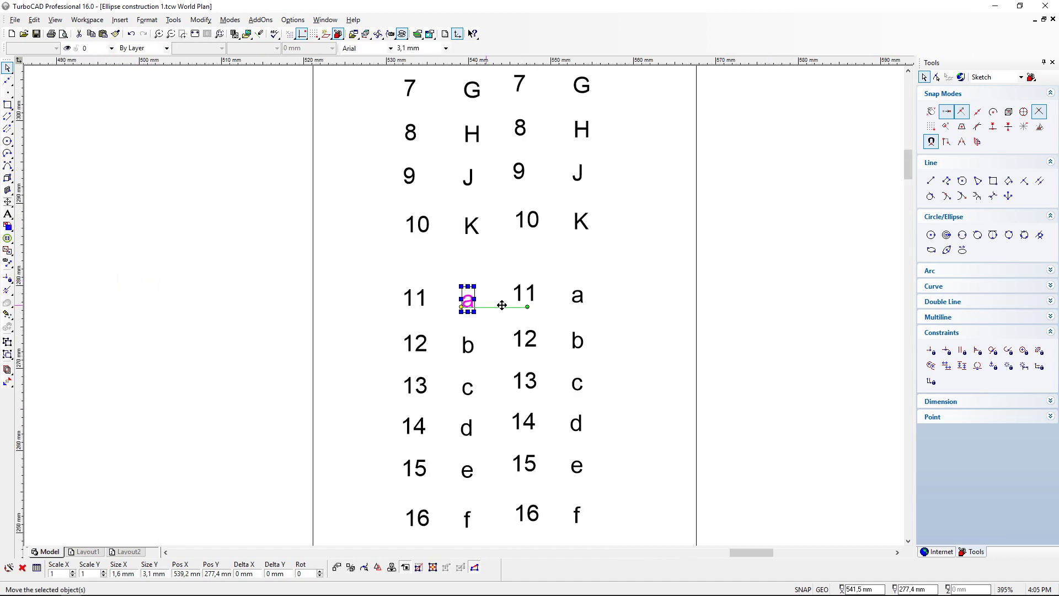
click(461, 307)
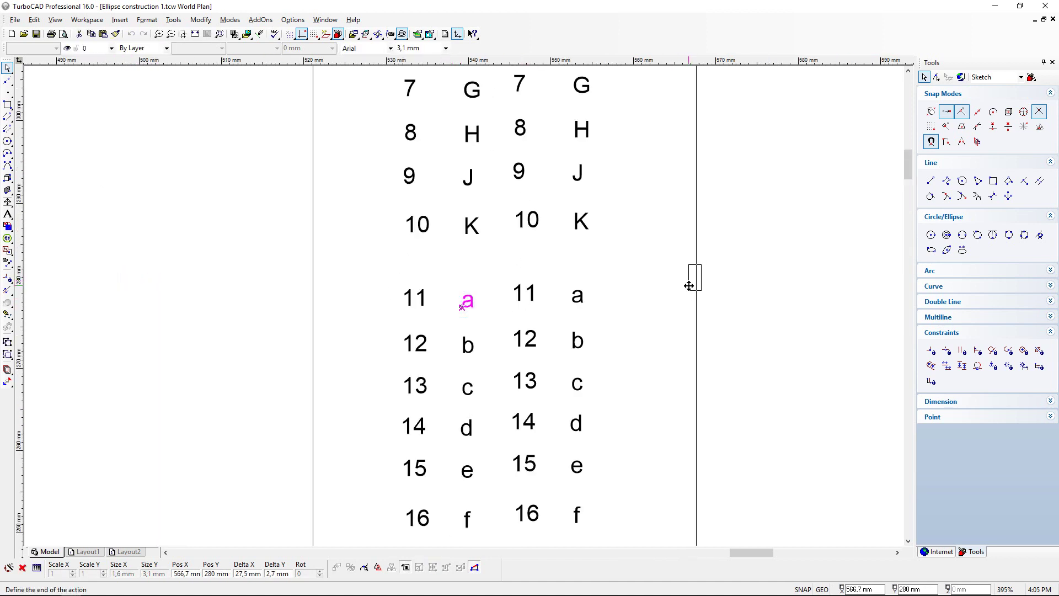
scroll(688, 287, down, 5)
scroll(532, 322, up, 2)
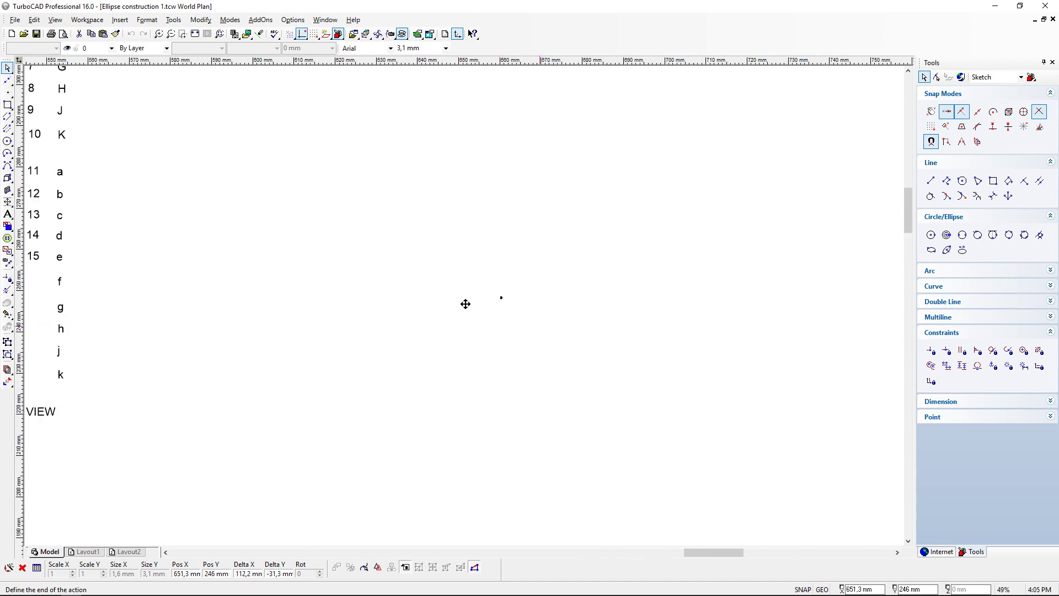
scroll(492, 287, up, 4)
click(462, 319)
click(379, 263)
scroll(463, 308, down, 2)
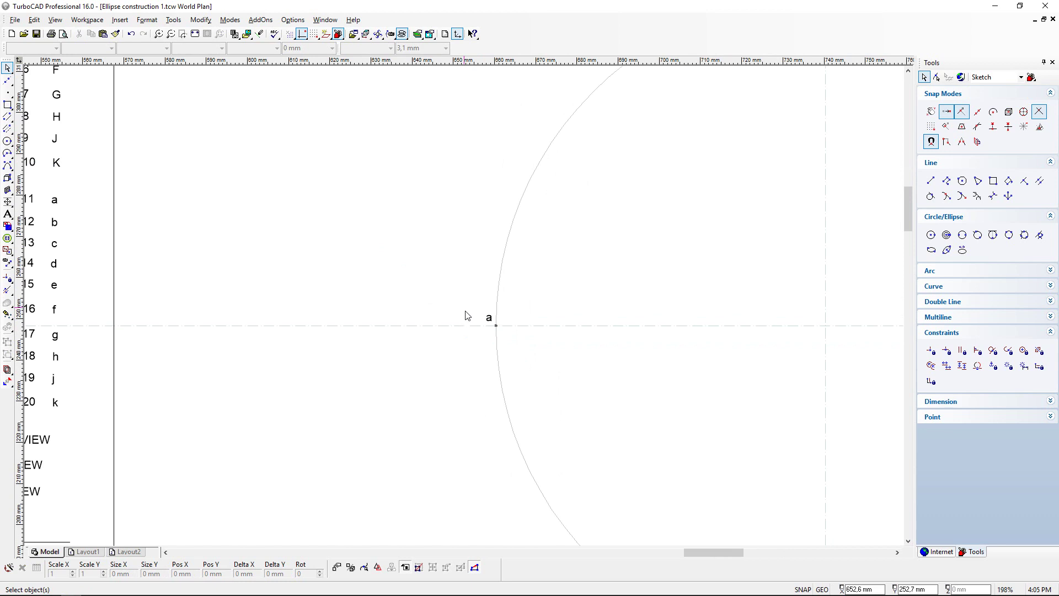
scroll(467, 306, down, 2)
scroll(548, 298, up, 2)
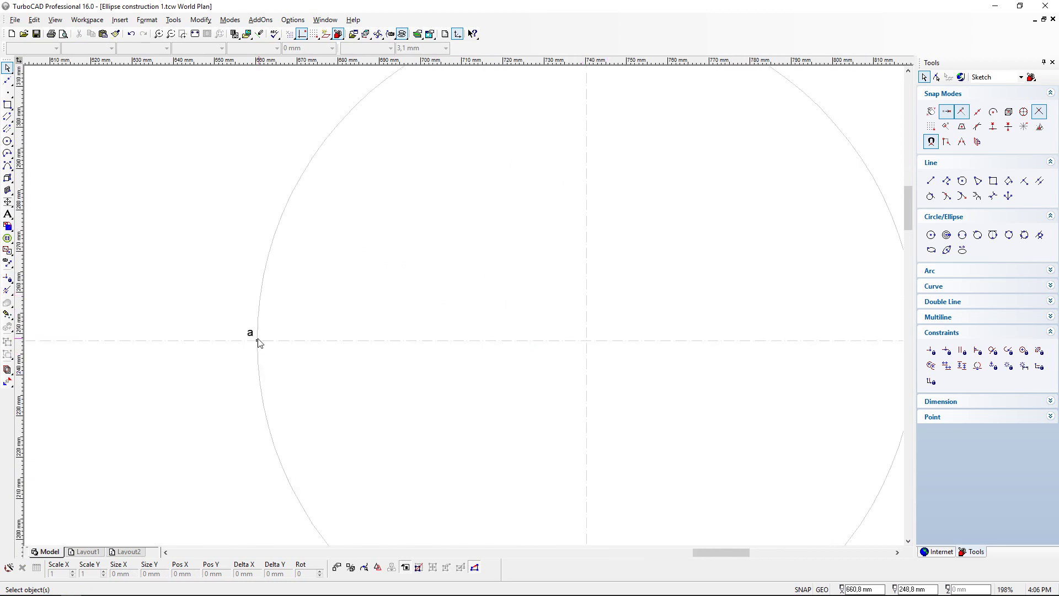
scroll(627, 331, down, 1)
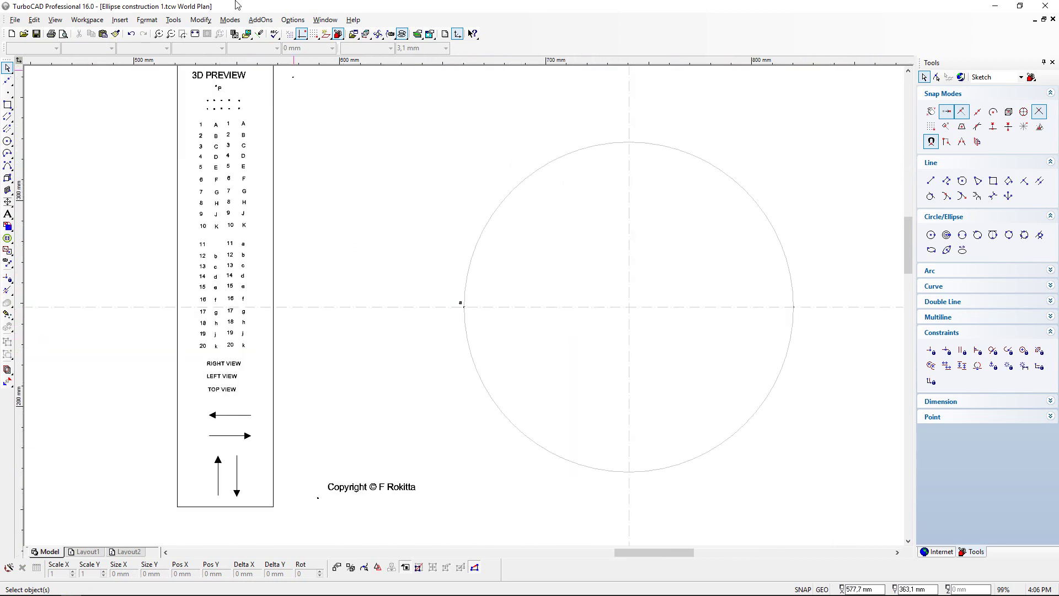
Step: Move the first remaining dot of the symbol column's upper row onto the circle's centre, where the two dashed construction lines cross
click(196, 35)
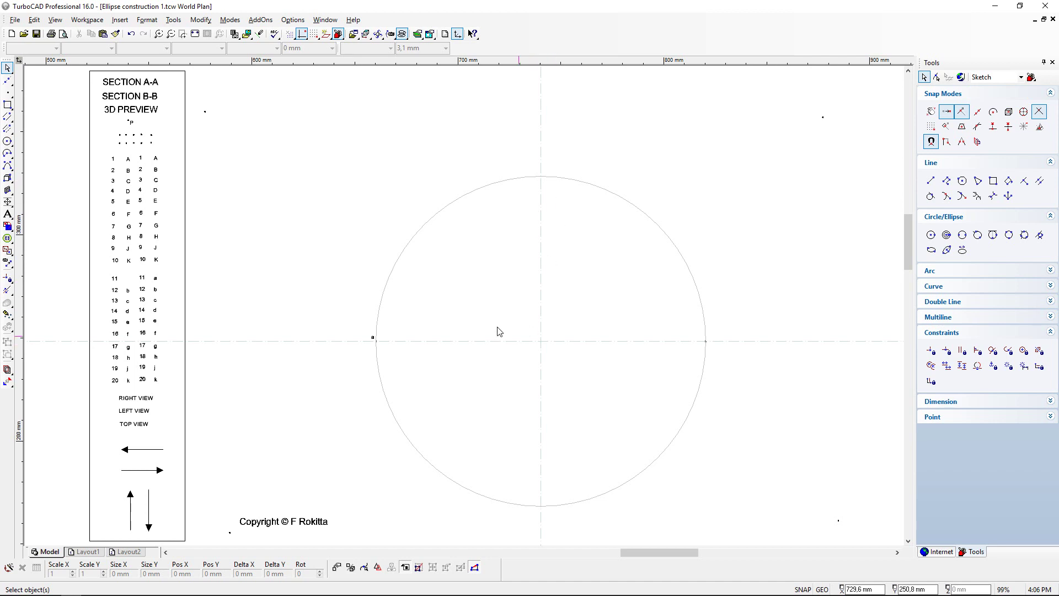
scroll(540, 348, up, 1)
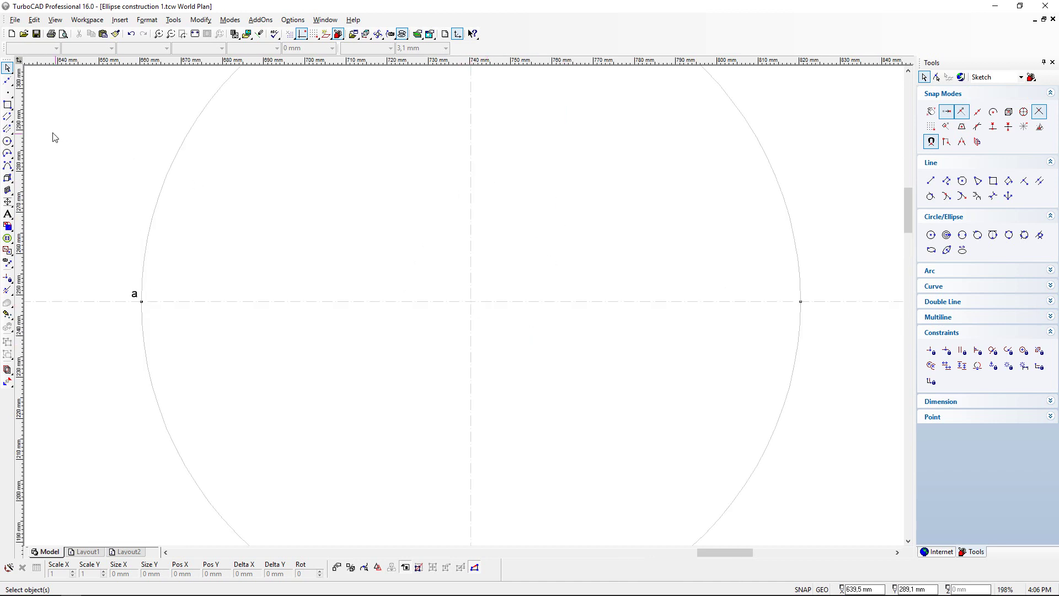
scroll(441, 293, down, 1)
scroll(216, 155, up, 1)
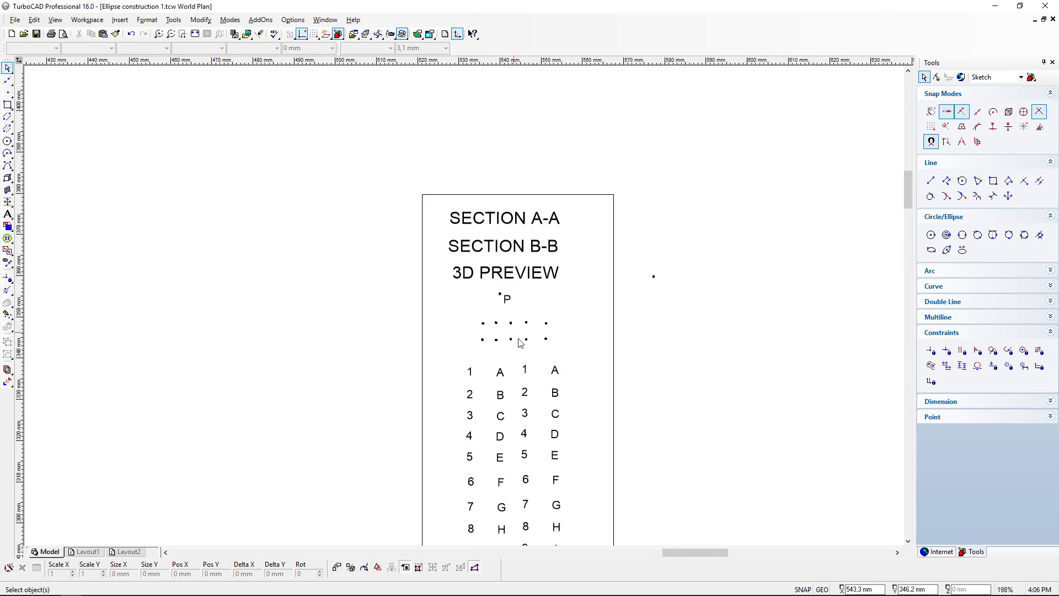
click(483, 323)
click(482, 324)
scroll(681, 416, down, 1)
scroll(466, 305, up, 1)
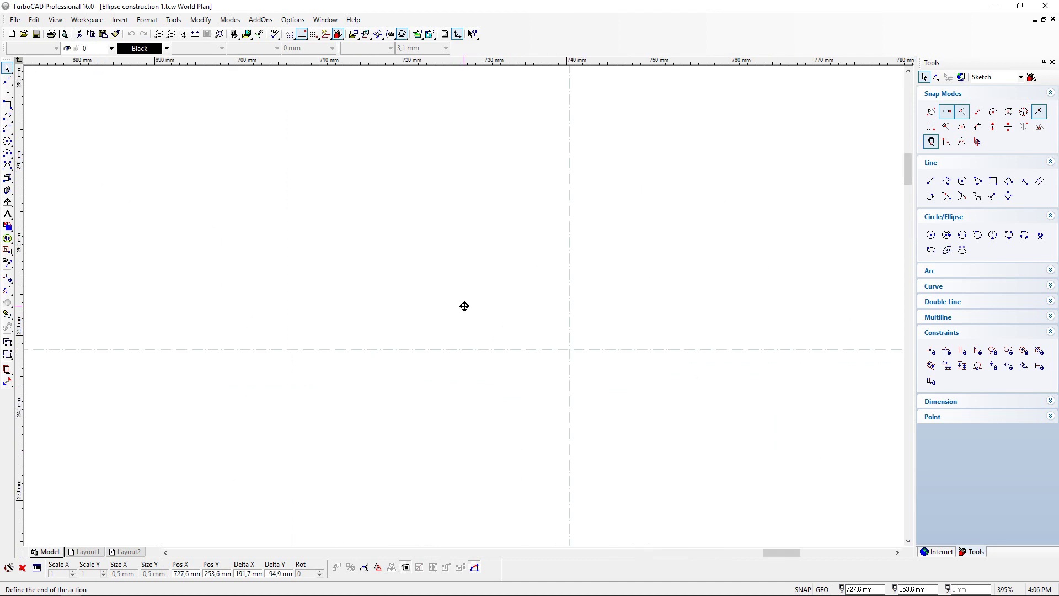
click(570, 347)
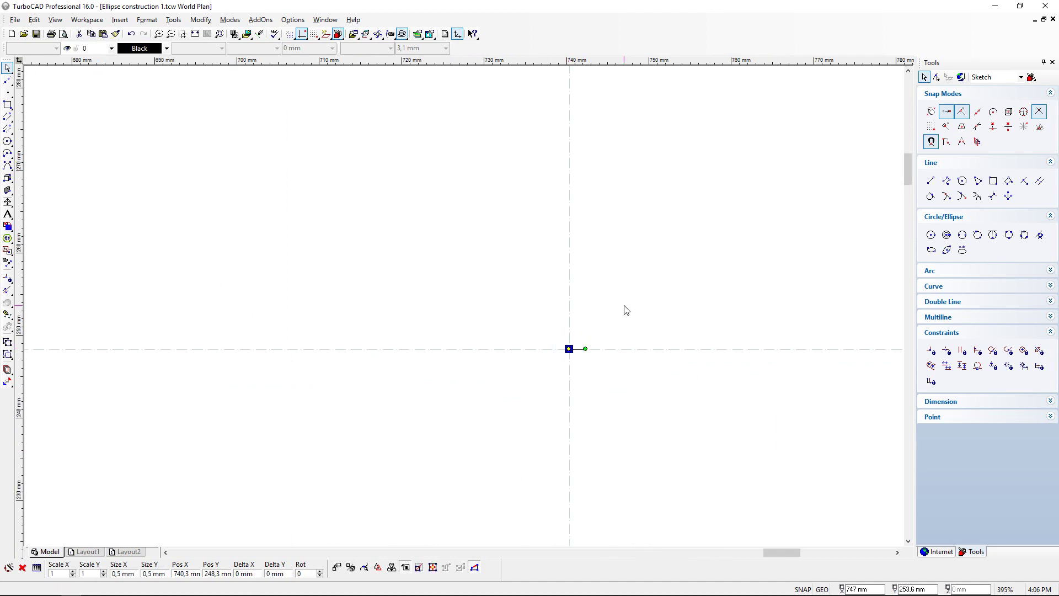
click(619, 324)
scroll(465, 310, down, 1)
scroll(465, 308, up, 1)
scroll(465, 309, down, 1)
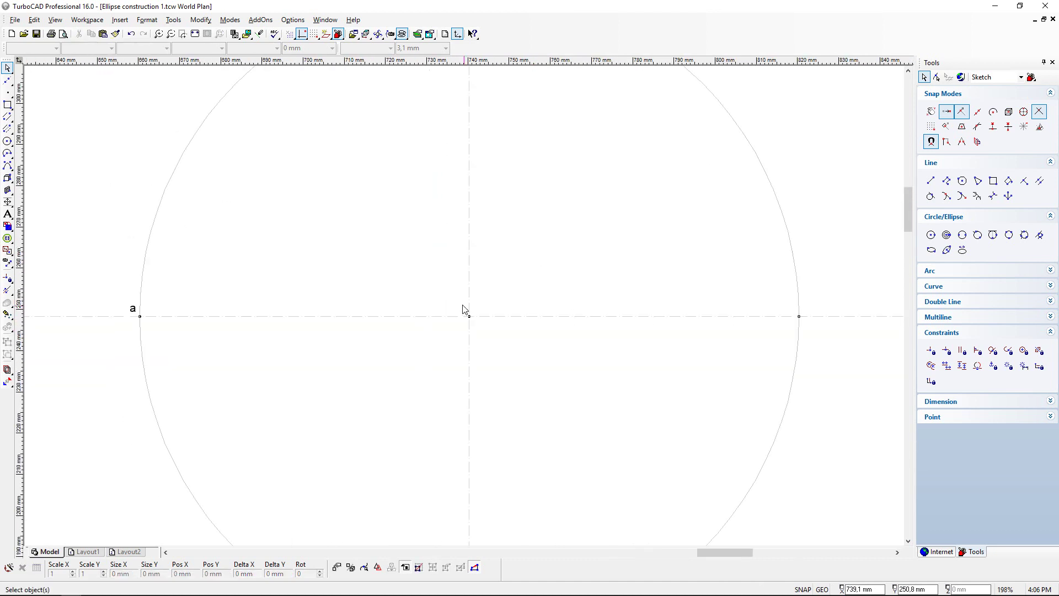
scroll(461, 309, down, 1)
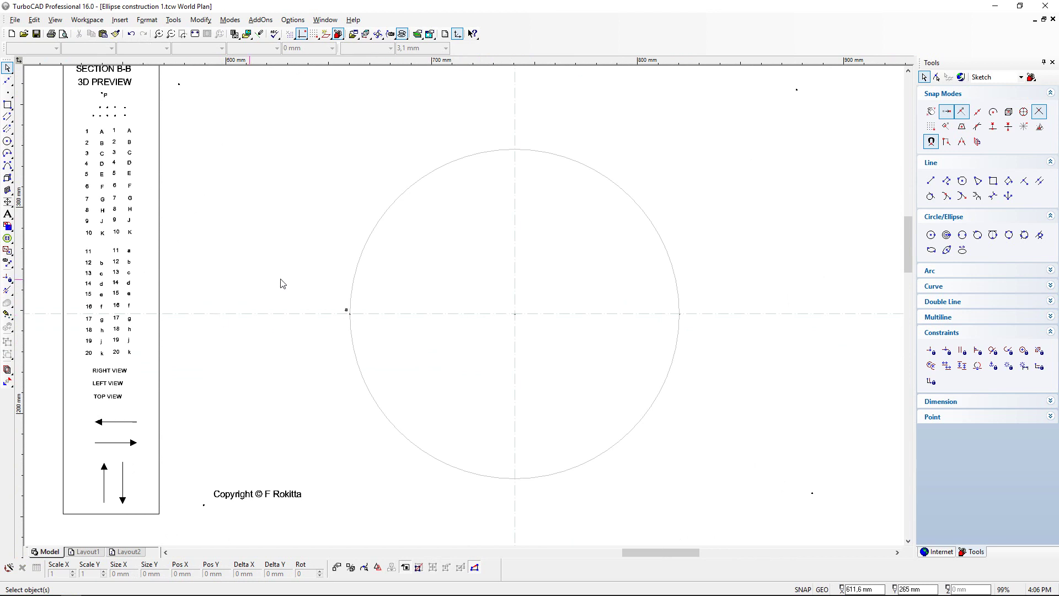
Step: Copy the letter a at the circle's left dot and place the copy just above and right of the centre dot
scroll(544, 322, up, 1)
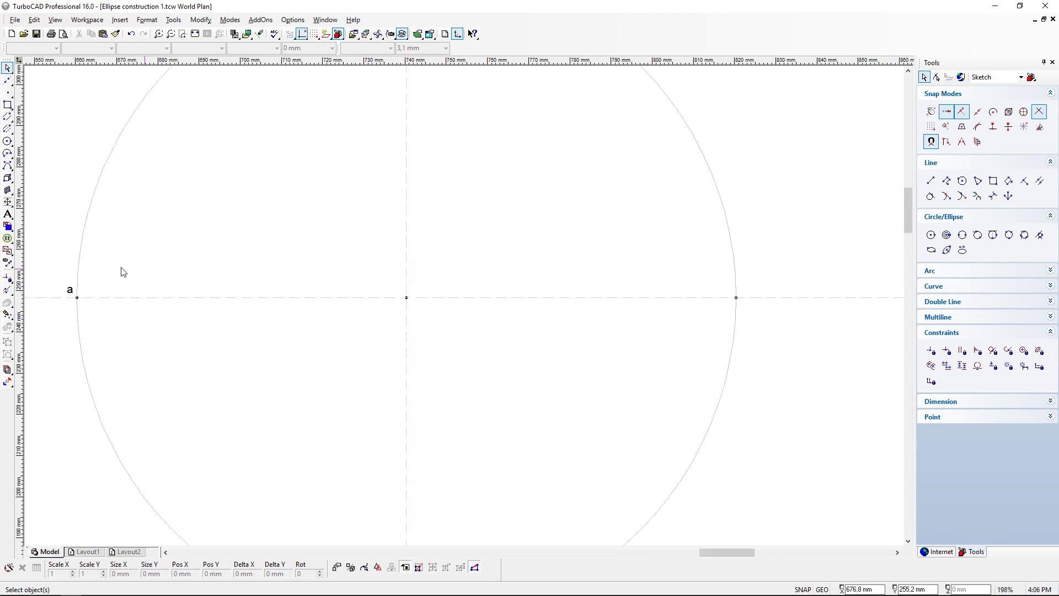
click(71, 290)
click(91, 34)
click(103, 34)
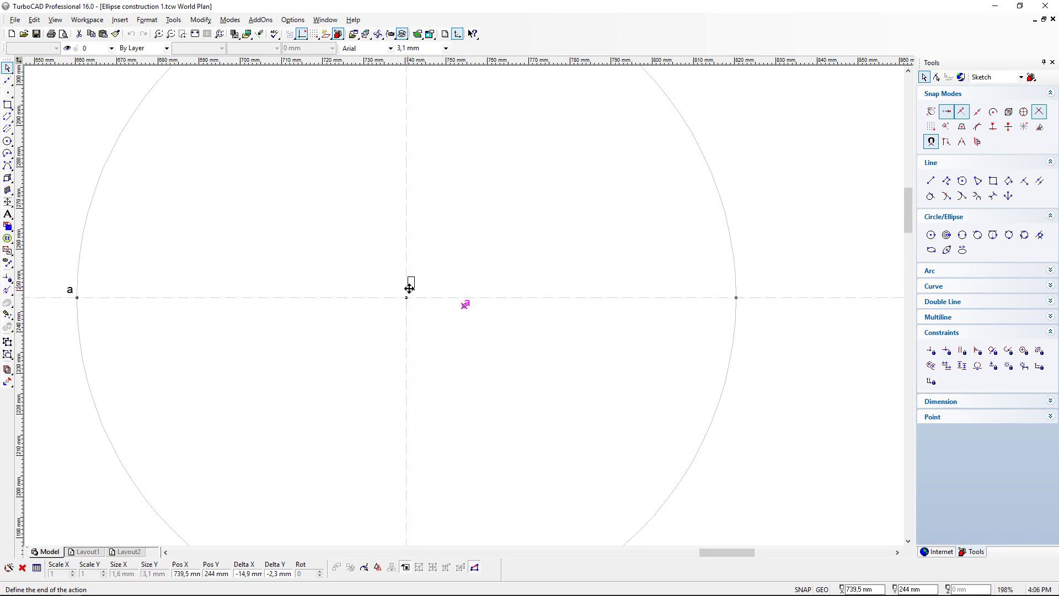
scroll(407, 288, up, 2)
click(456, 296)
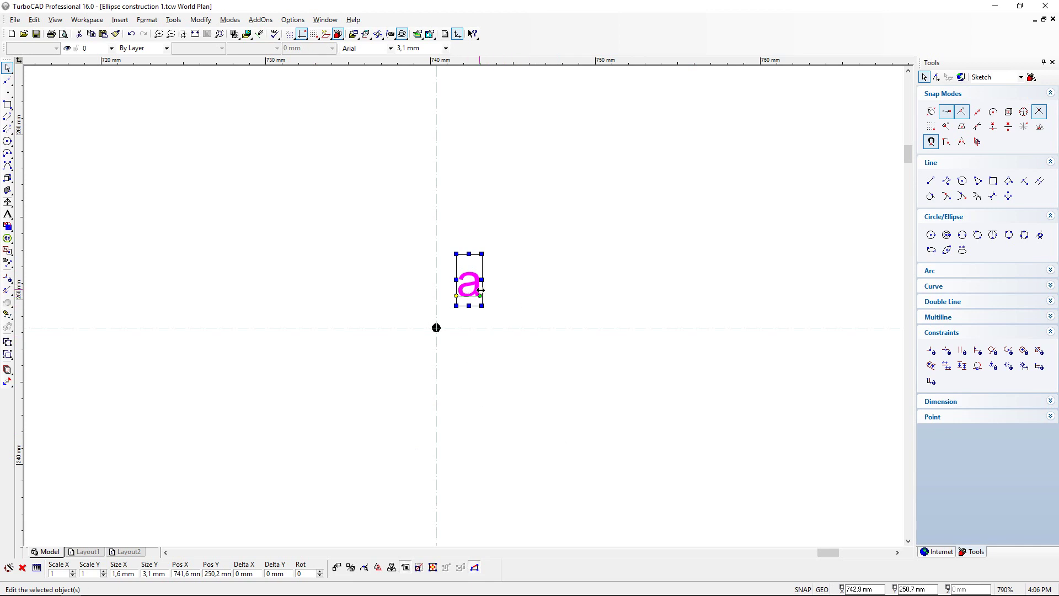
Step: Change the copied letter's text to O and move it closer to the circle's centre dot
scroll(499, 279, up, 2)
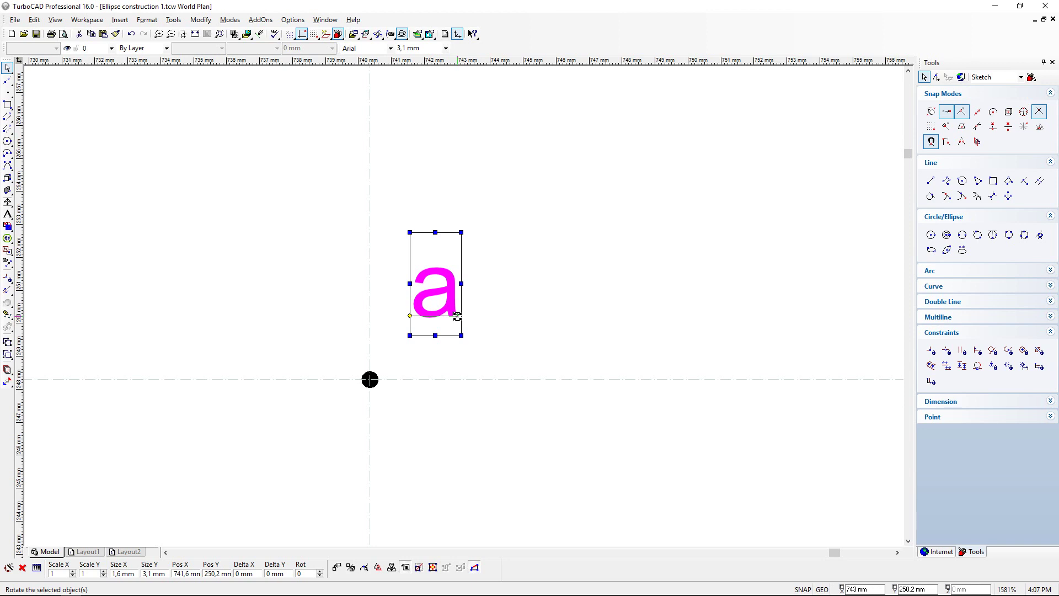
click(411, 315)
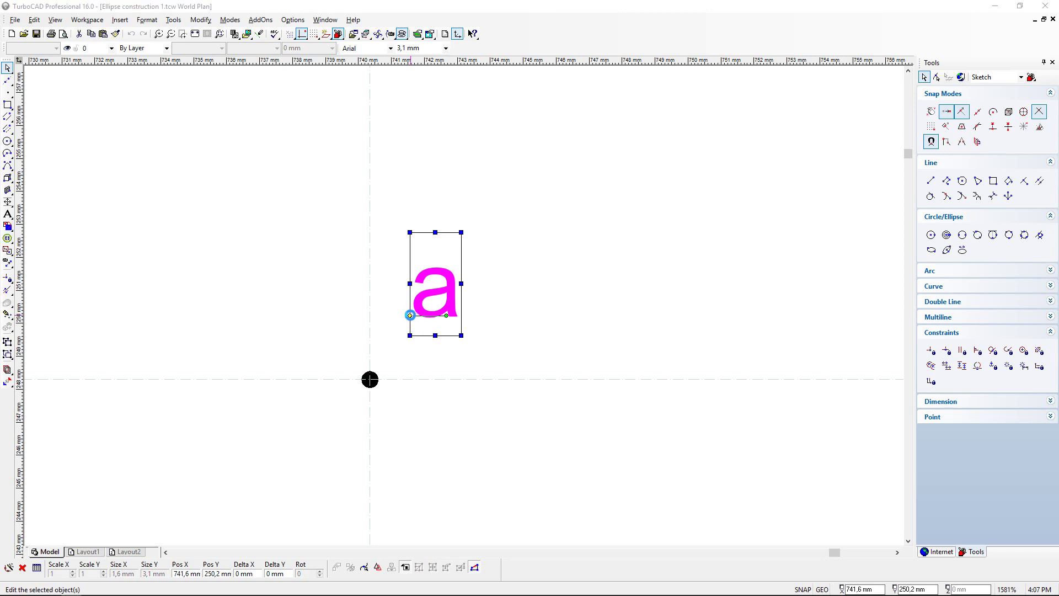
double_click(410, 315)
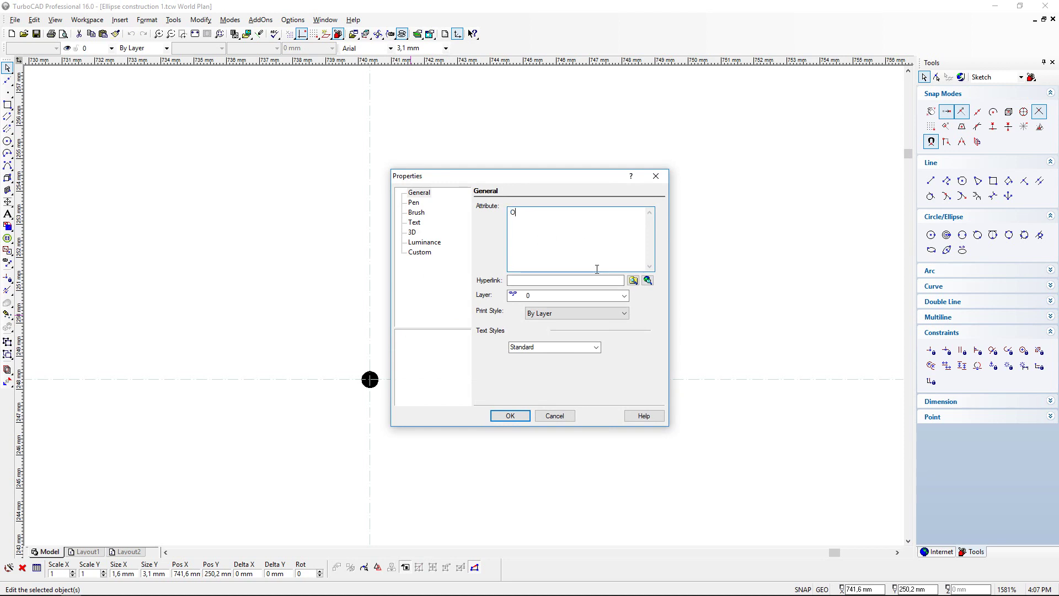
click(517, 413)
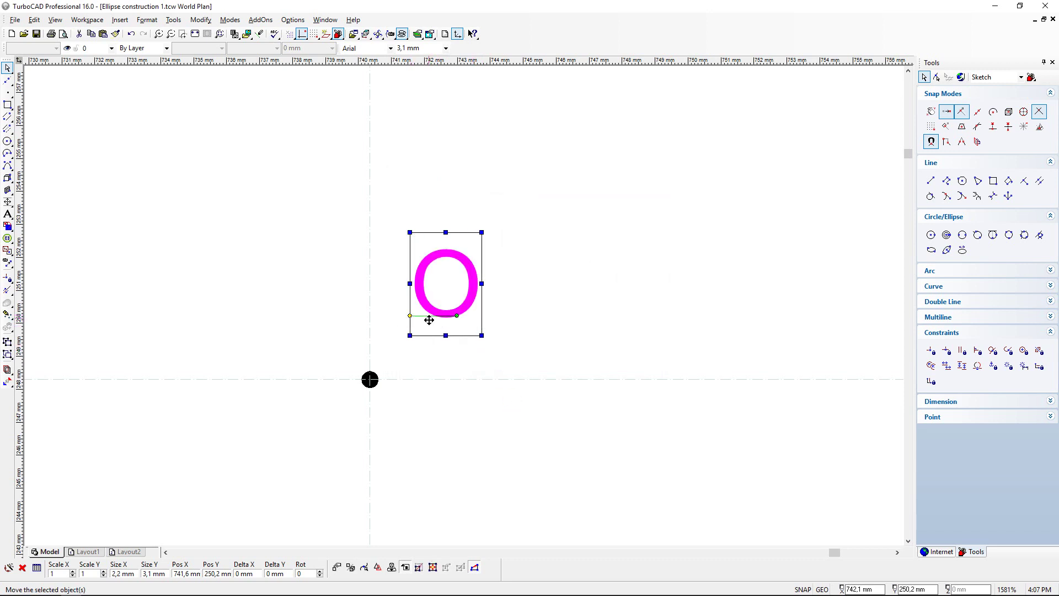
drag(409, 317, 391, 338)
click(672, 263)
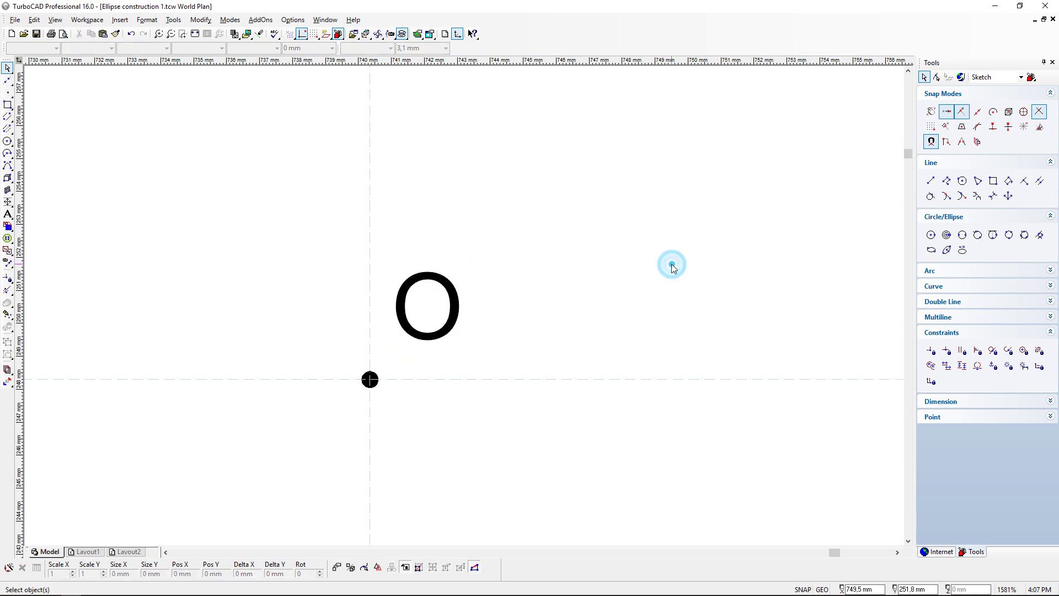
Step: Draw a circle of 40 mm radius on the Constructions layer, centred on the dot labelled O
click(197, 34)
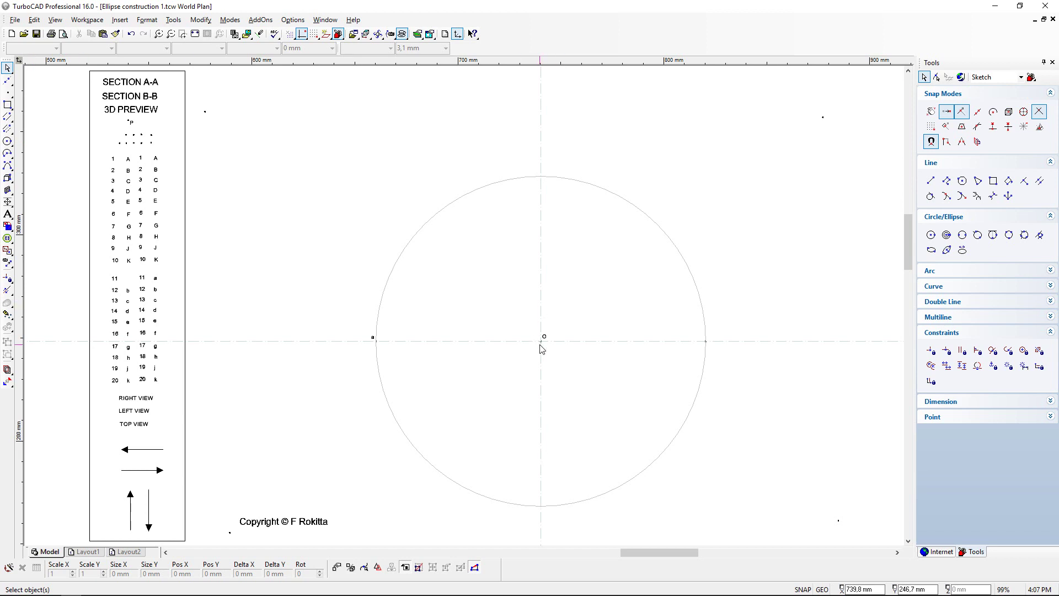
scroll(541, 345, up, 2)
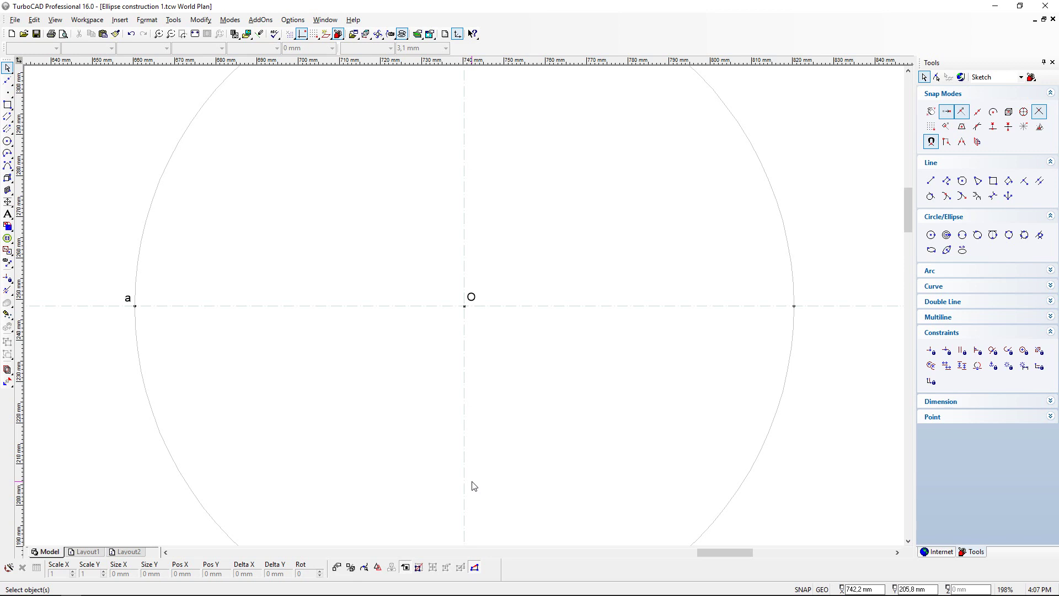
click(7, 143)
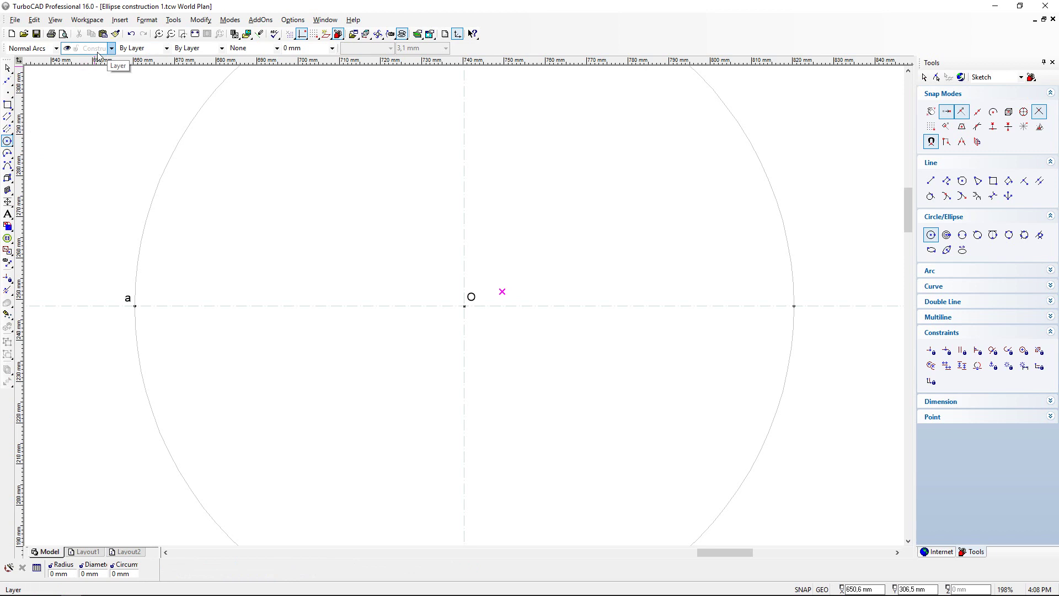
scroll(469, 304, up, 2)
scroll(536, 320, up, 3)
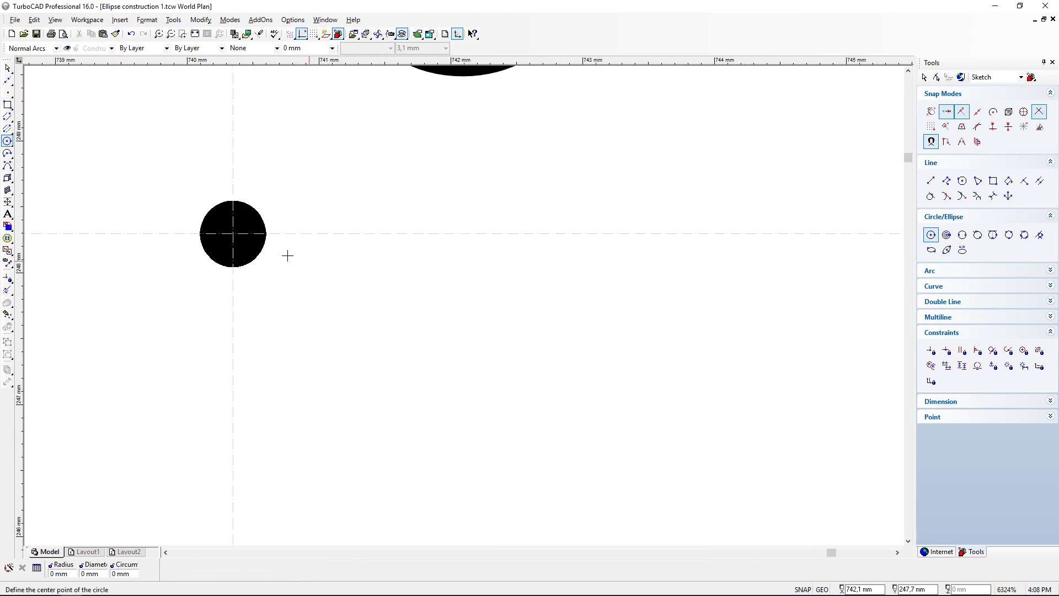
click(236, 232)
scroll(237, 189, down, 2)
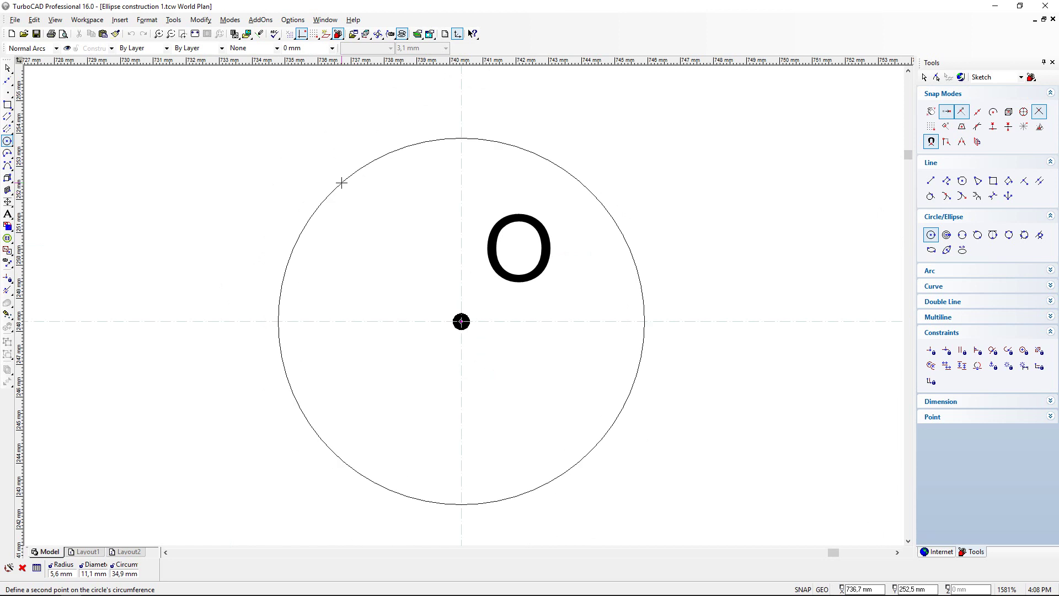
key(Tab)
text(40)
key(Return)
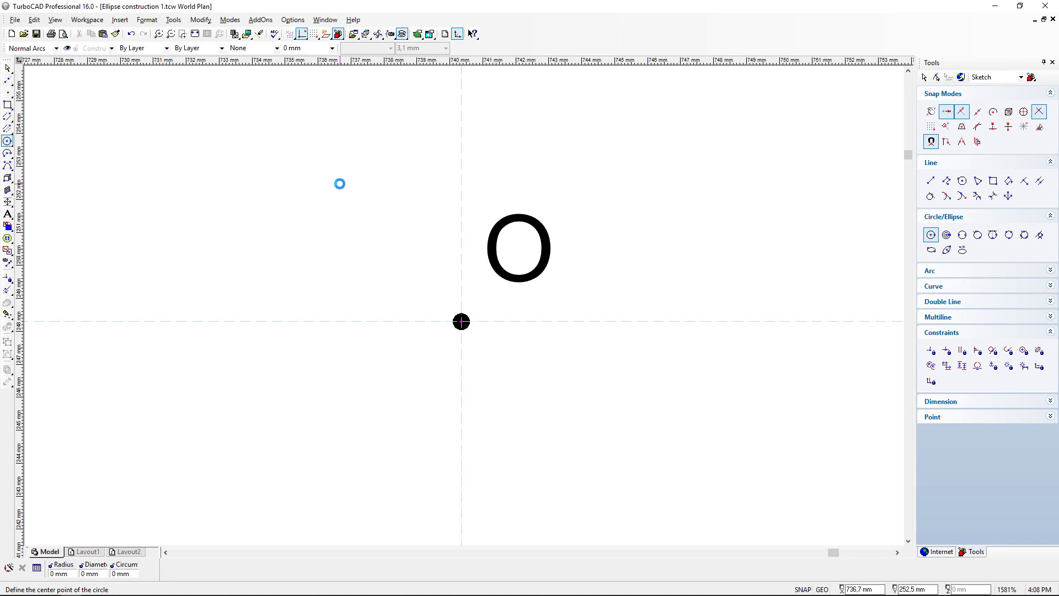
scroll(339, 184, down, 1)
scroll(464, 305, down, 3)
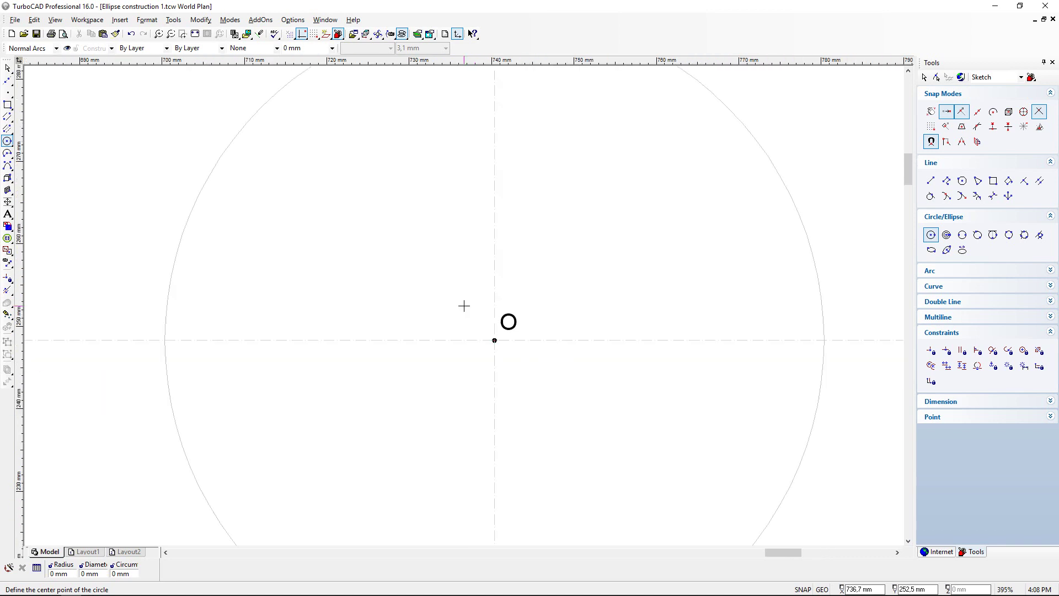
Step: Move the first dot of the symbol column's lower row onto the upper crossing of the 40 mm radius circle and the vertical dashed line
scroll(464, 306, up, 1)
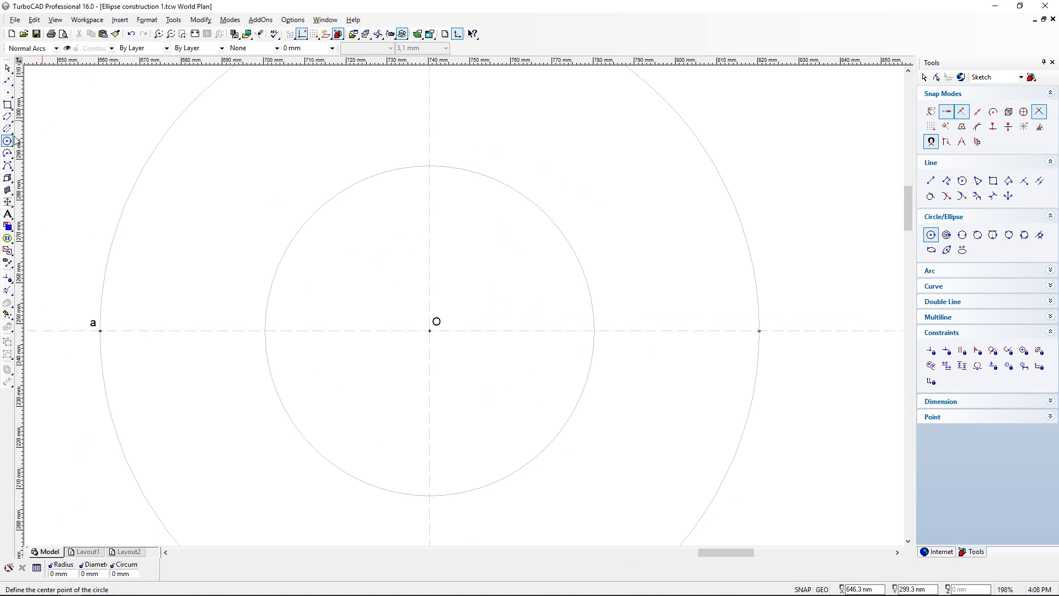
scroll(237, 250, down, 1)
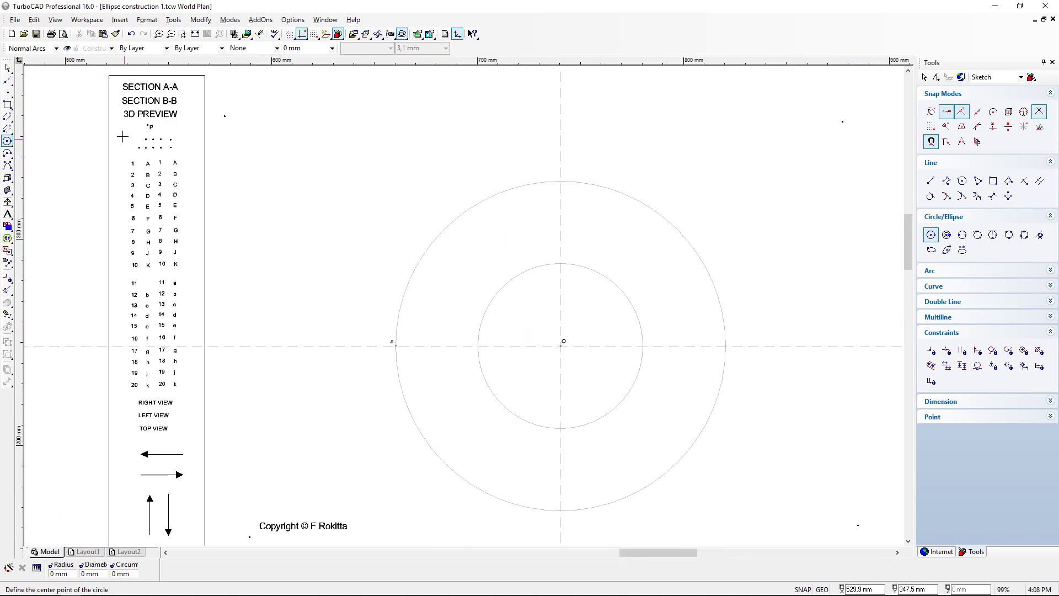
click(8, 69)
scroll(463, 309, up, 2)
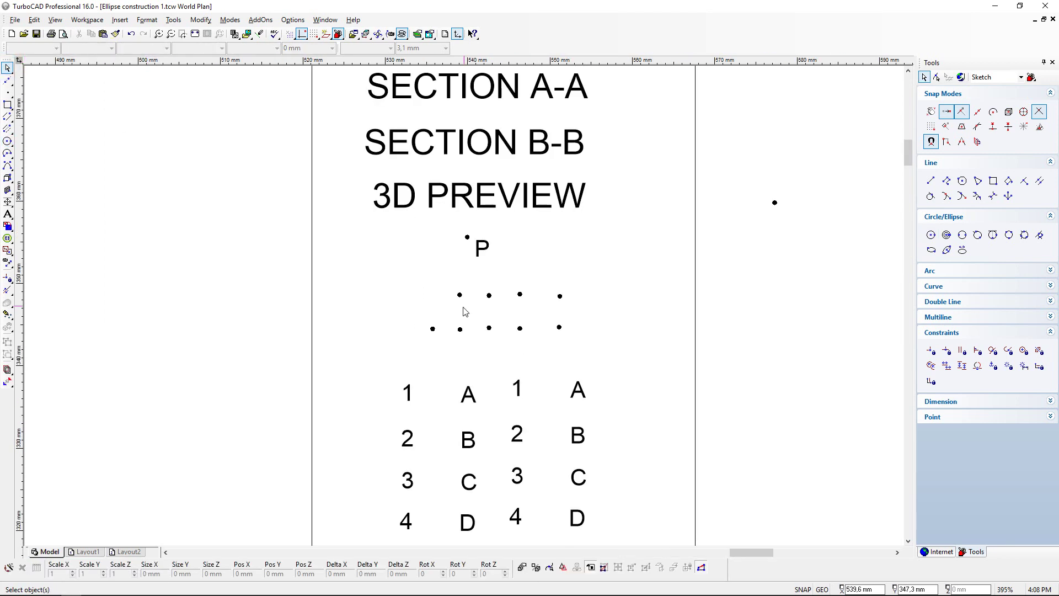
click(433, 328)
click(433, 329)
scroll(515, 322, down, 2)
scroll(464, 306, up, 1)
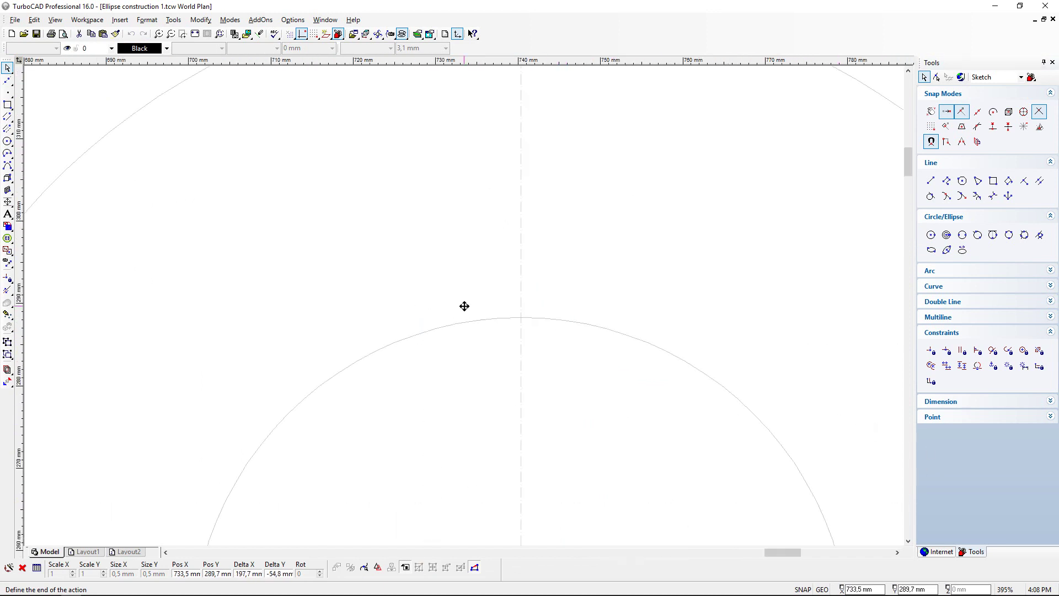
click(519, 318)
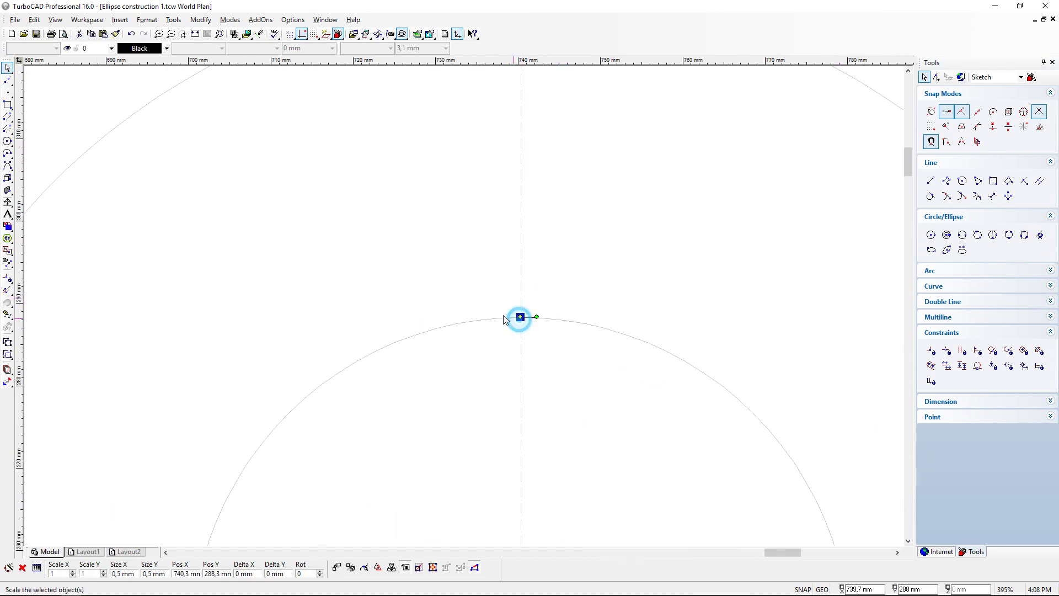
click(434, 255)
Step: Move the first dot of the symbol column's upper row onto the lower crossing of the 40 mm radius circle and the vertical dashed line
scroll(440, 300, down, 2)
scroll(226, 267, up, 2)
click(473, 287)
click(474, 287)
scroll(700, 324, down, 2)
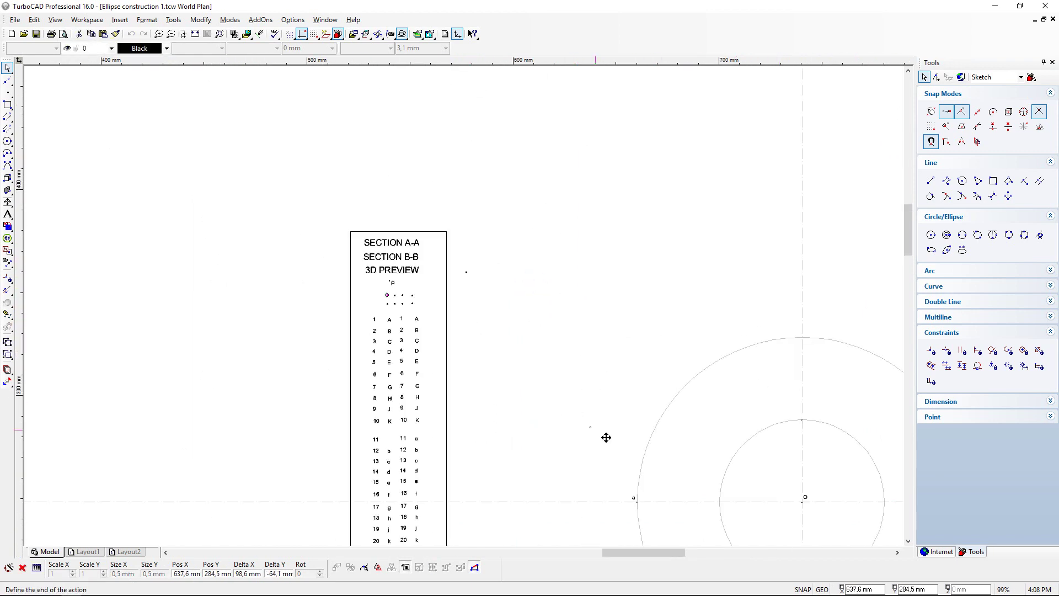
scroll(464, 305, down, 1)
scroll(450, 310, up, 3)
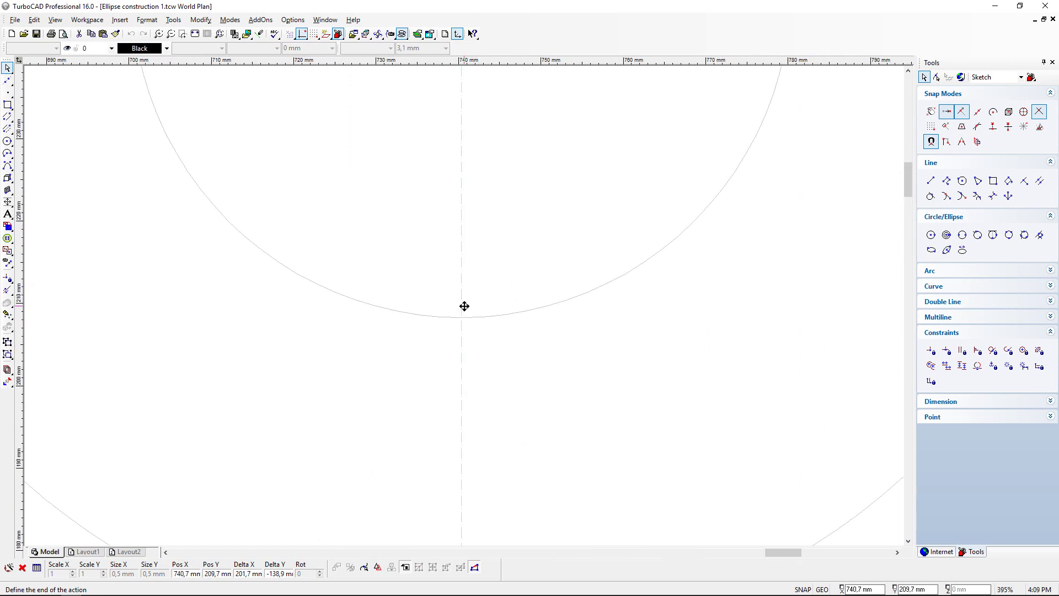
click(461, 316)
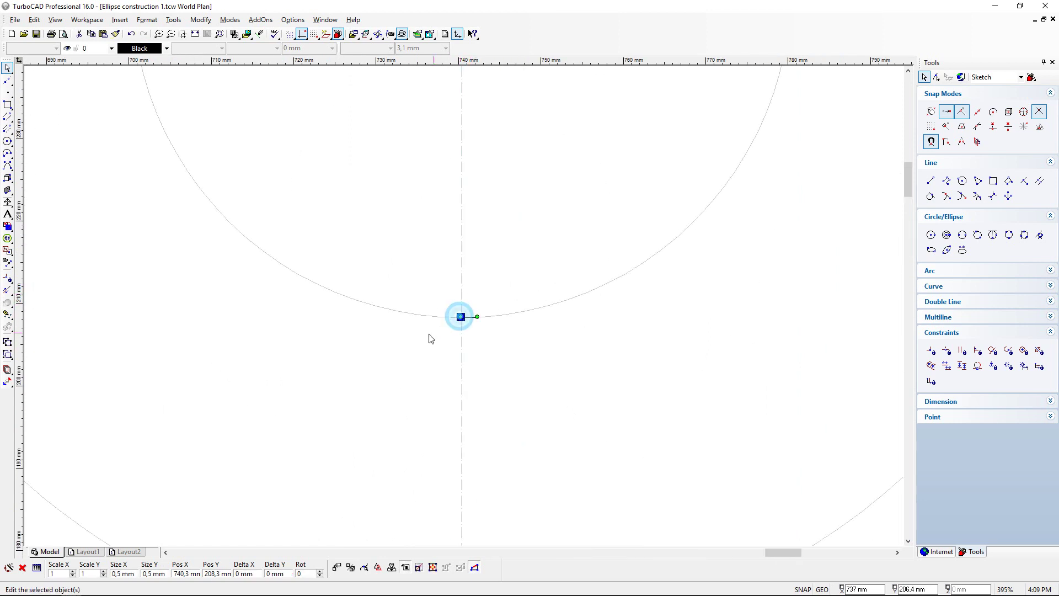
click(377, 355)
Step: Delete both concentric construction circles, keeping the dots and the dashed centre lines
scroll(468, 302, down, 1)
scroll(467, 302, down, 1)
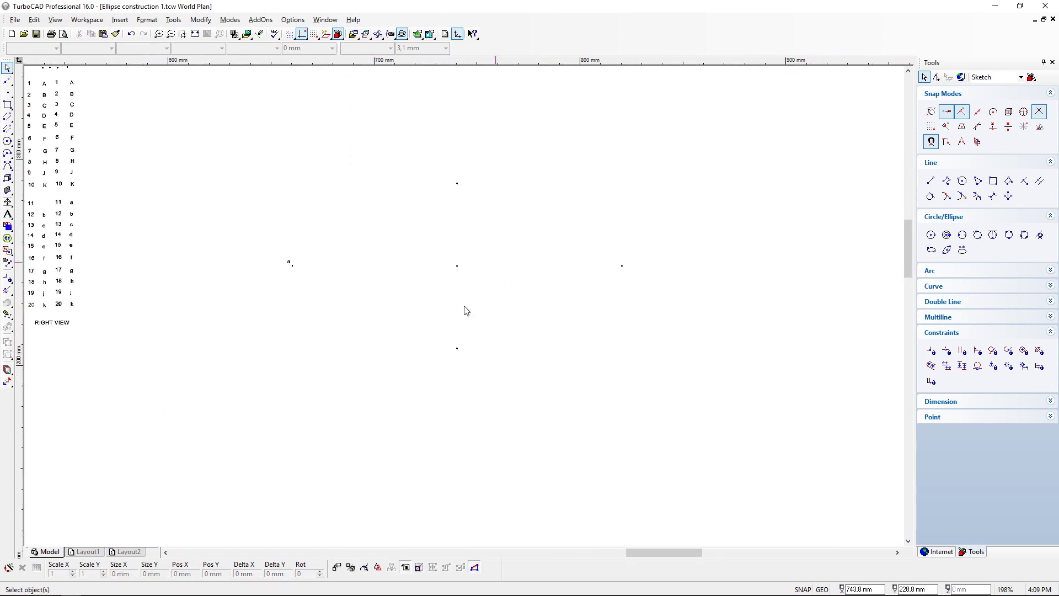
scroll(494, 280, up, 1)
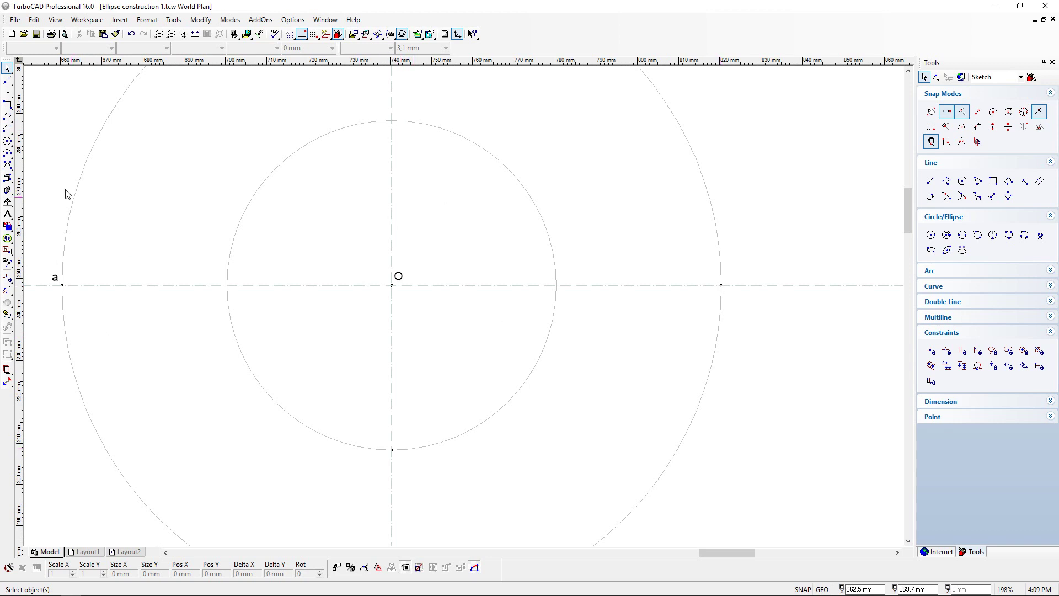
drag(67, 142, 262, 237)
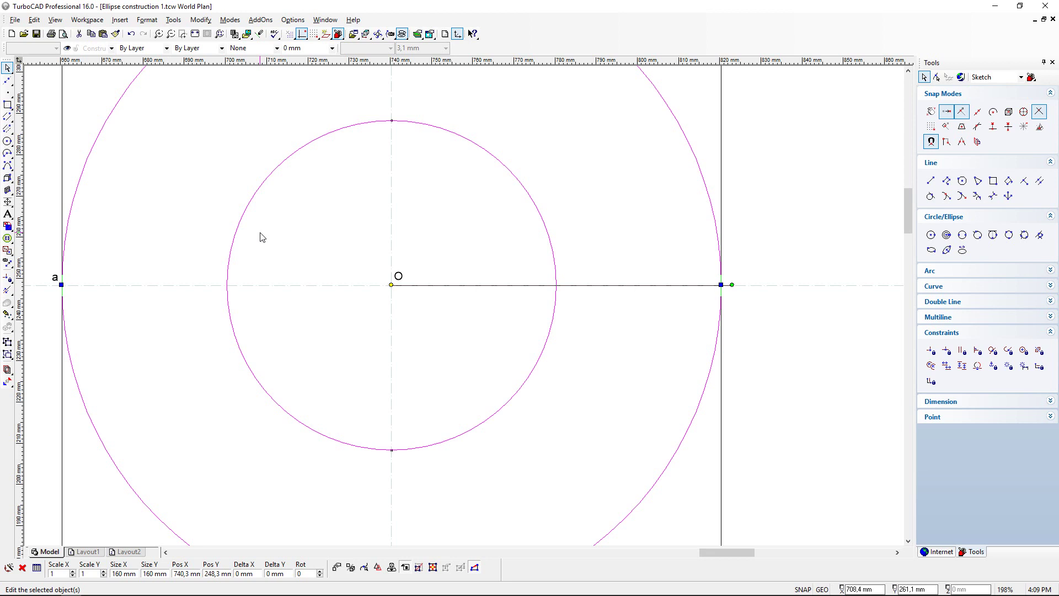
key(Delete)
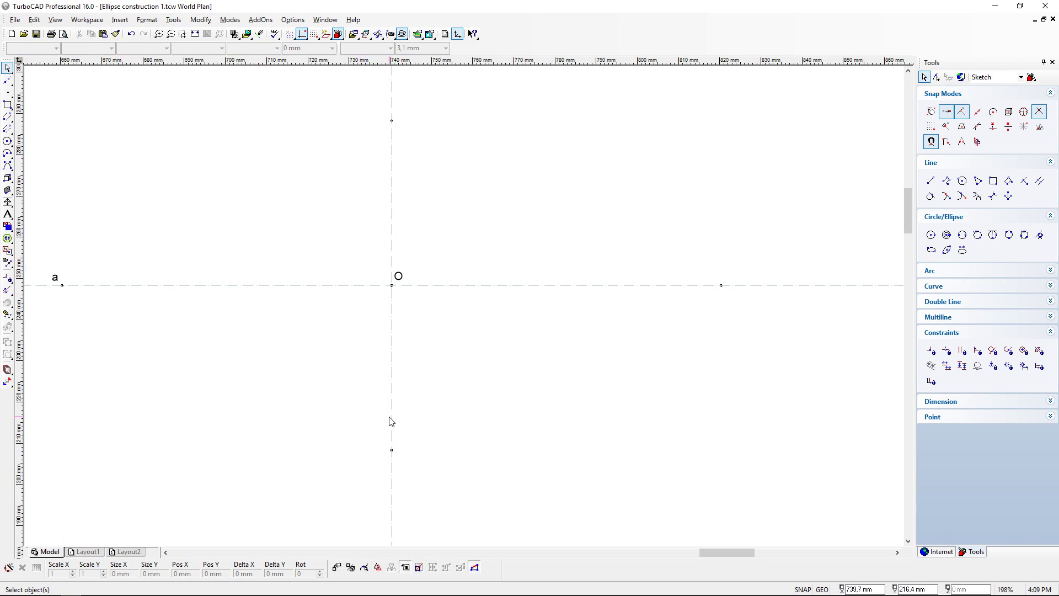
Step: Move the letter b from the symbol column's first letter list to just above and right of the upper dot
scroll(298, 242, down, 3)
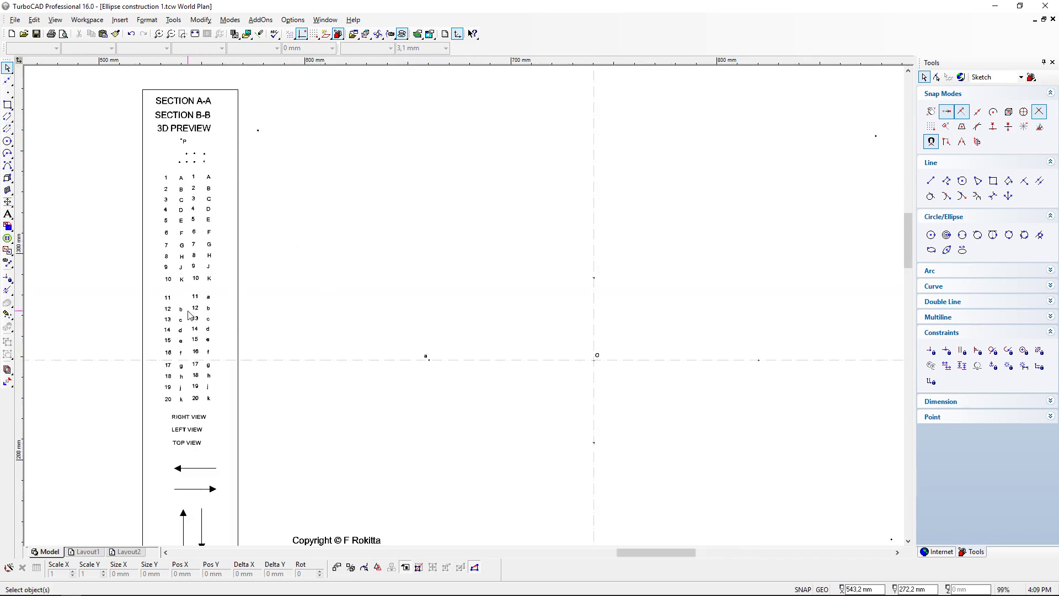
scroll(192, 317, up, 3)
click(450, 304)
drag(450, 307, 426, 313)
scroll(506, 320, down, 3)
scroll(460, 309, up, 6)
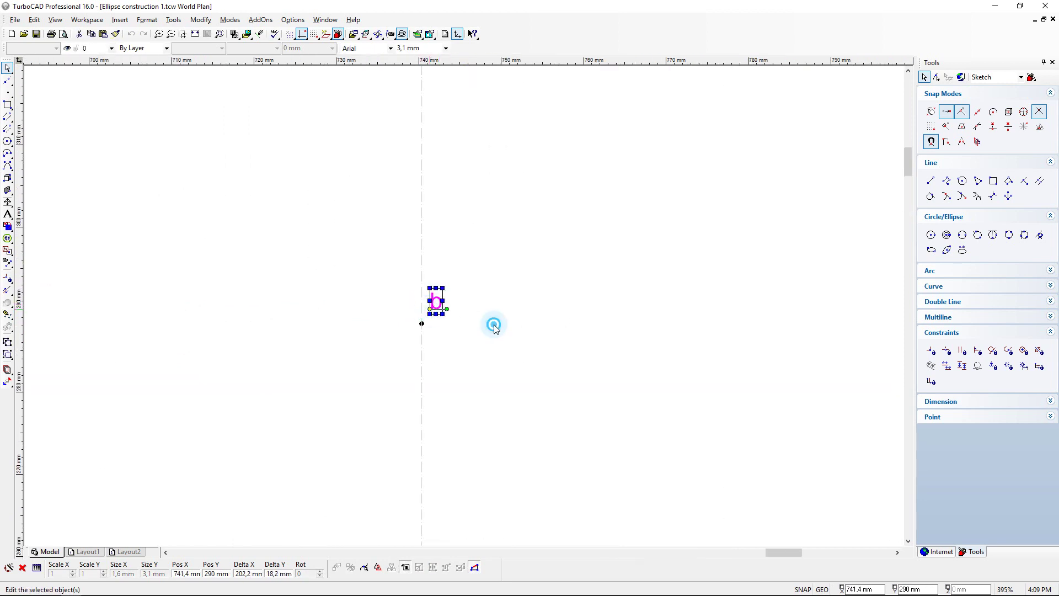
click(494, 328)
Step: Move the letter c from the symbol column's first letter list to just above and right of the dot at the horizontal axis's right end
scroll(457, 308, down, 8)
scroll(457, 308, up, 5)
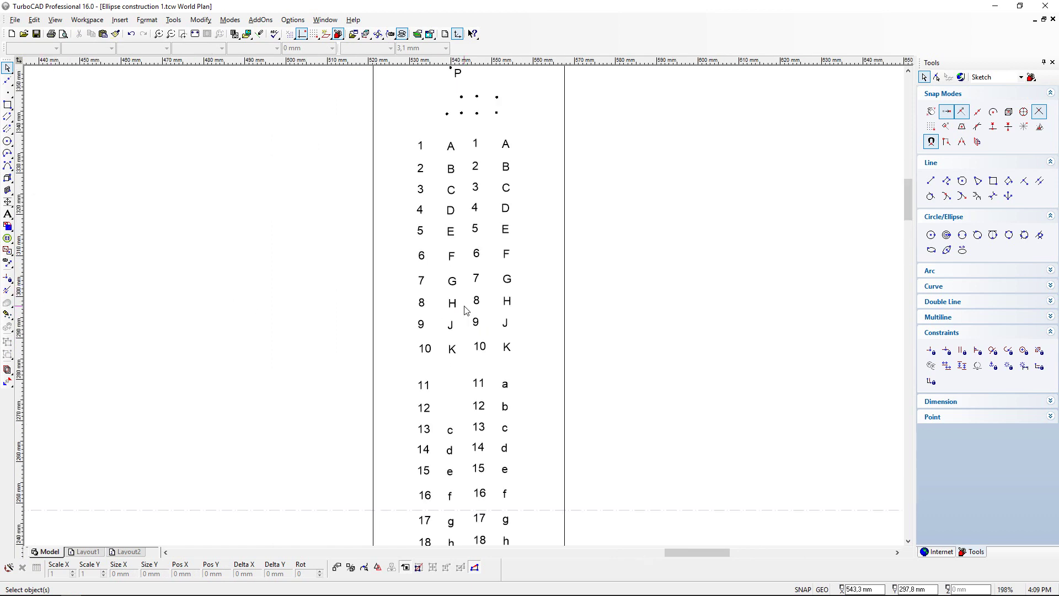
click(449, 431)
drag(450, 431, 754, 435)
scroll(754, 435, down, 3)
scroll(548, 317, down, 2)
scroll(485, 315, up, 5)
drag(465, 306, 465, 258)
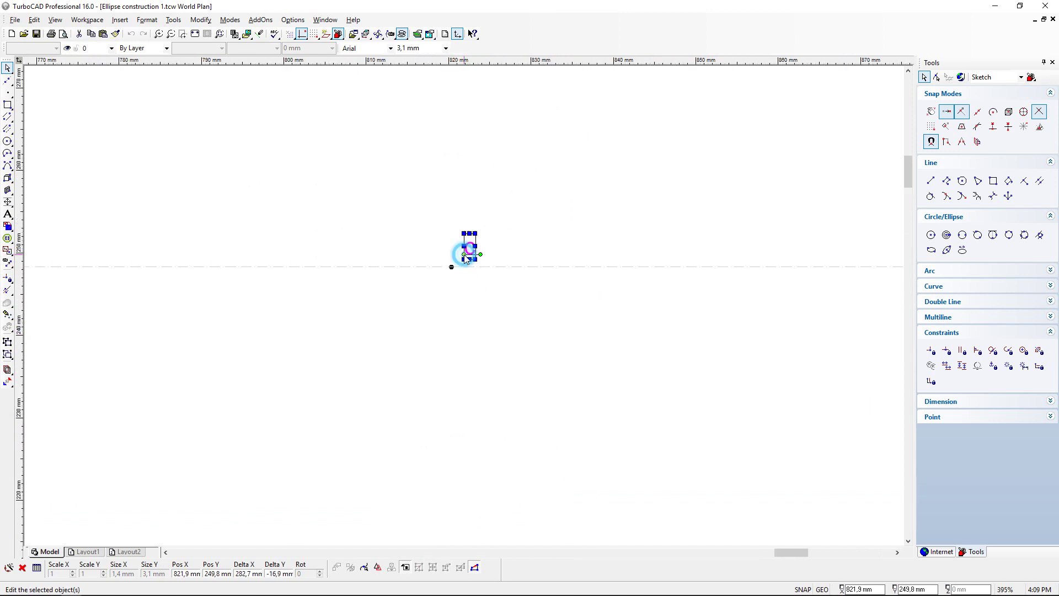
Step: Move the letter d from the symbol column's first letter list to just below and left of the lower dot
scroll(466, 308, down, 9)
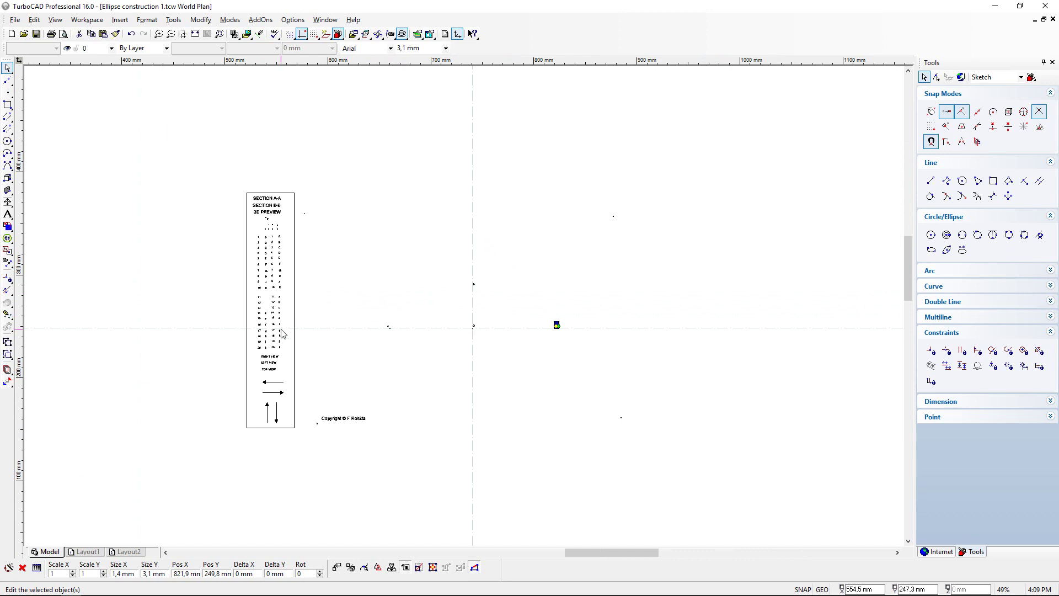
scroll(282, 333, up, 3)
scroll(451, 291, up, 3)
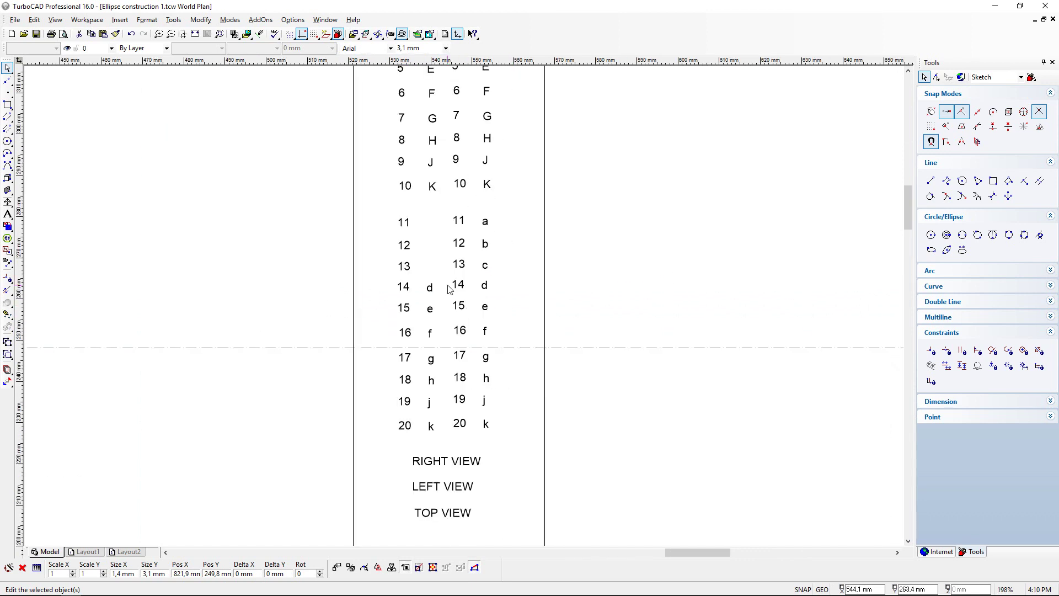
click(430, 291)
scroll(735, 286, down, 6)
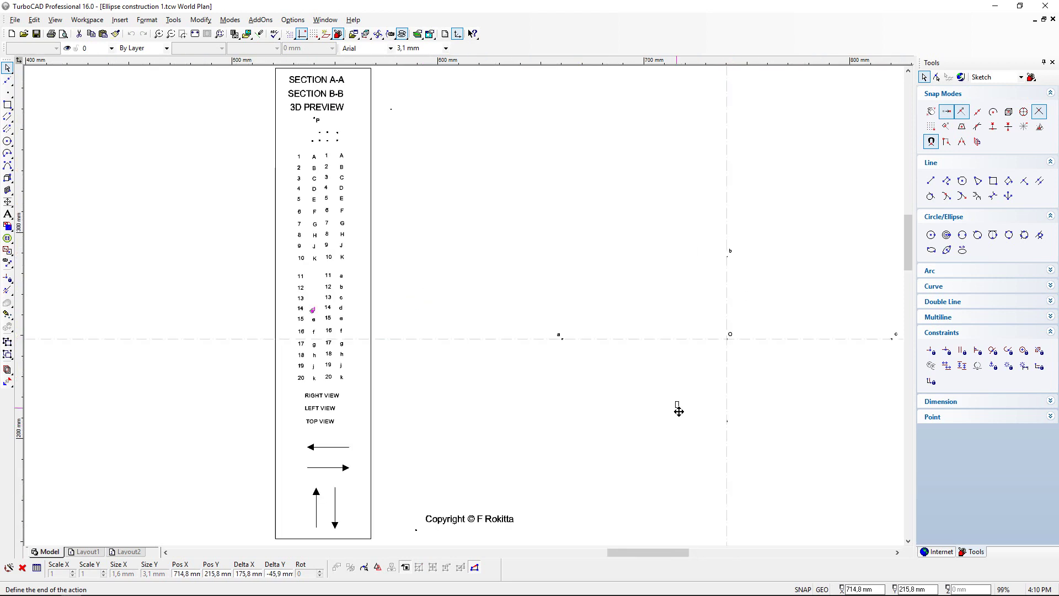
scroll(726, 420, up, 6)
scroll(463, 305, up, 4)
click(397, 299)
text(d)
key(Escape)
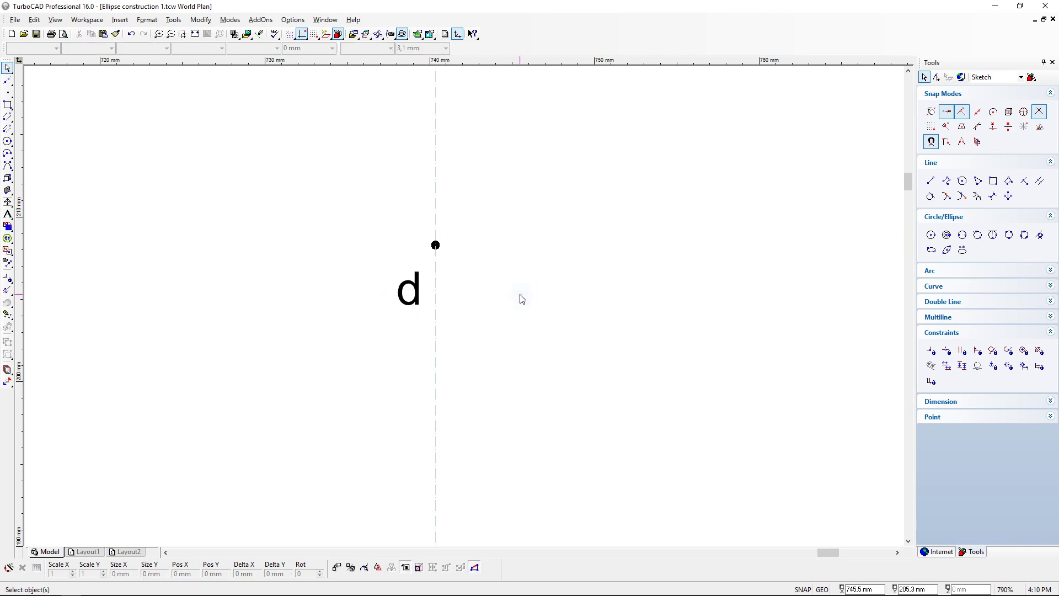
Step: Set up a single Line on the Constructions layer with the line colour Light Gray
click(195, 34)
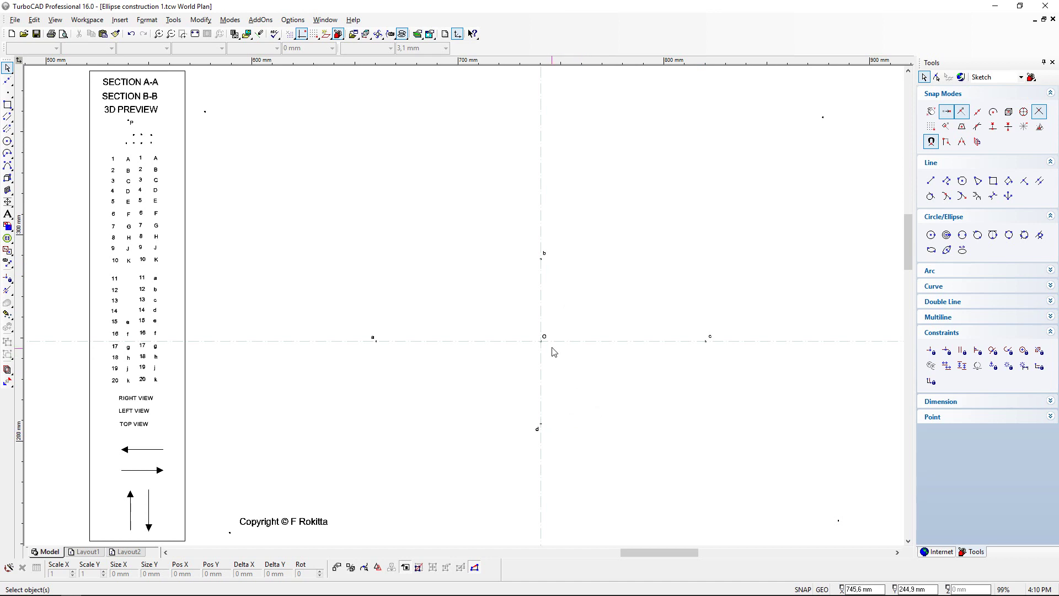
scroll(551, 347, up, 1)
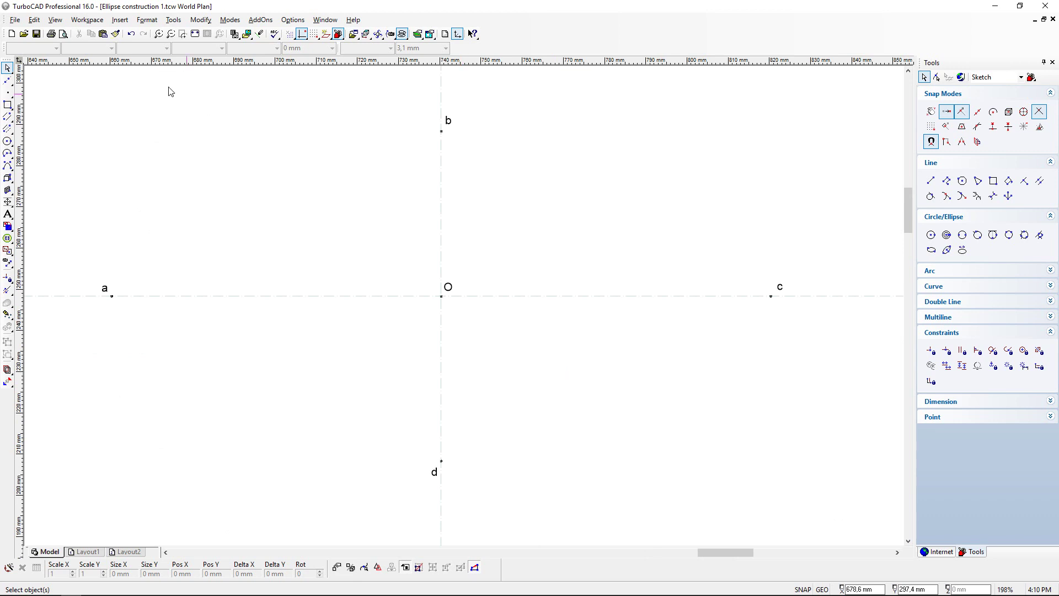
click(8, 109)
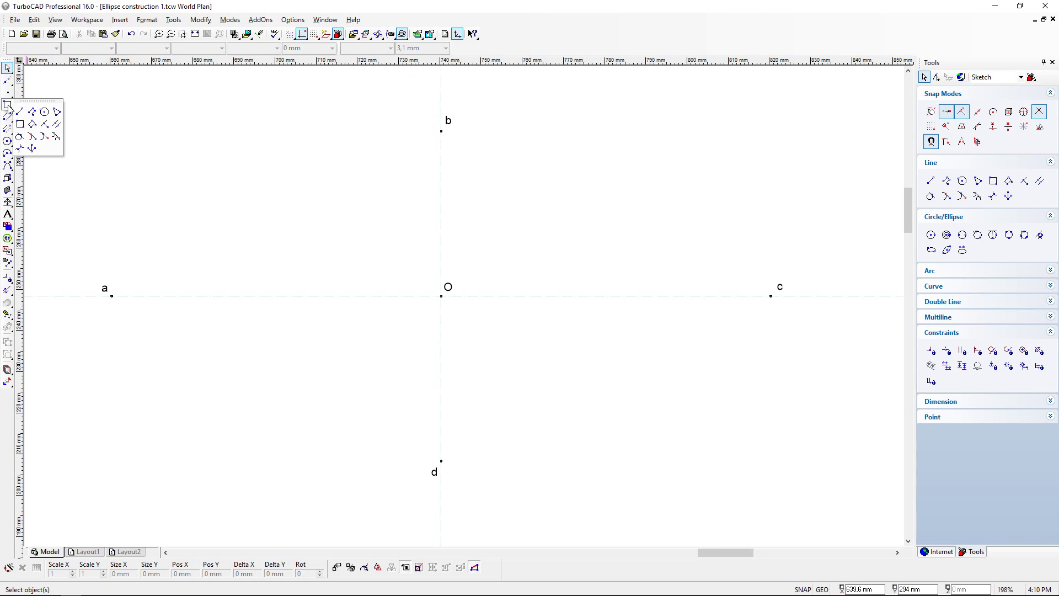
click(20, 112)
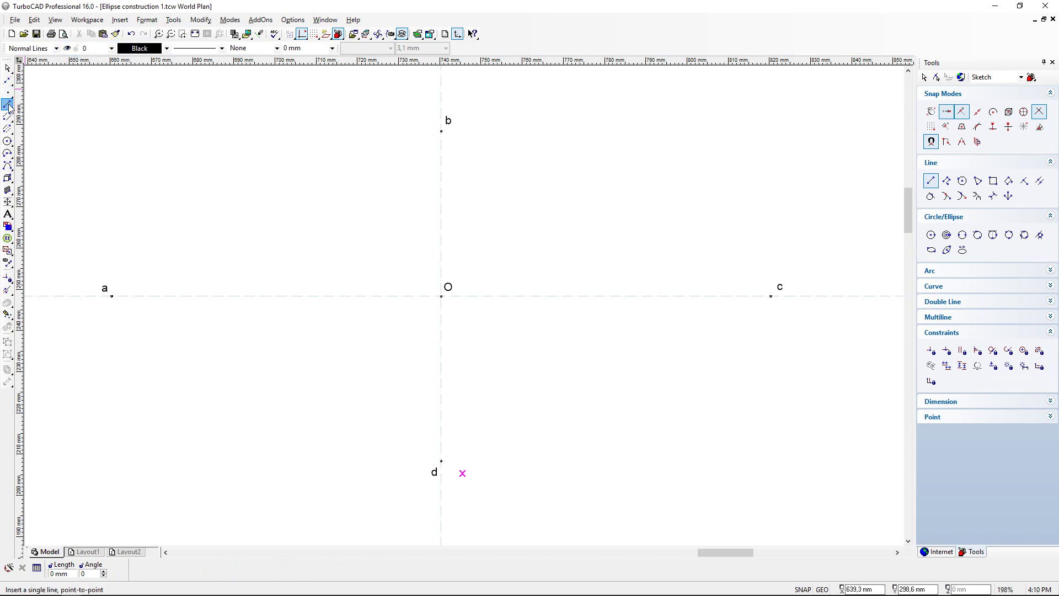
click(112, 49)
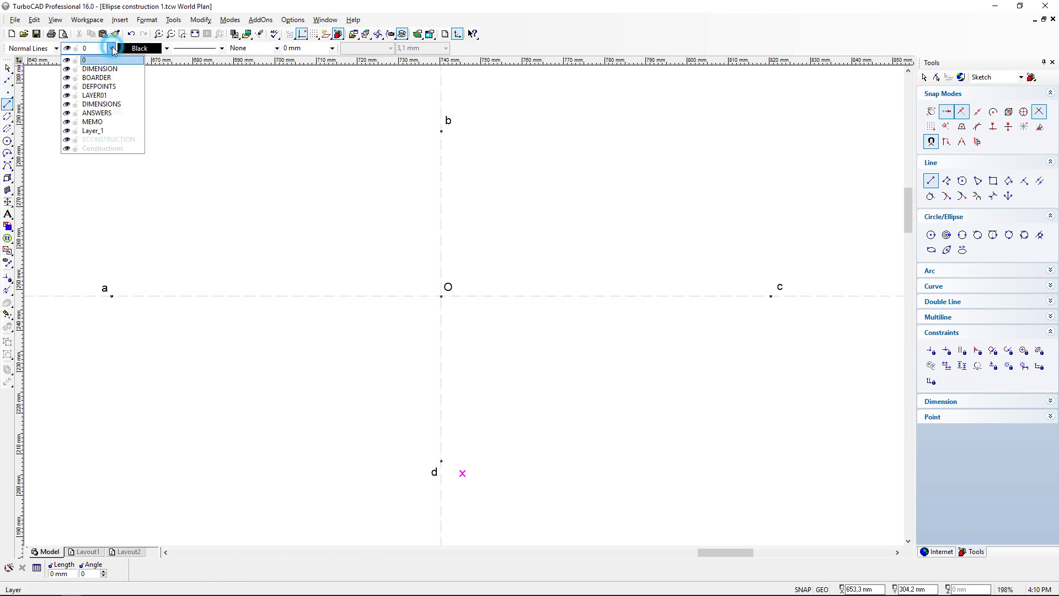
click(108, 149)
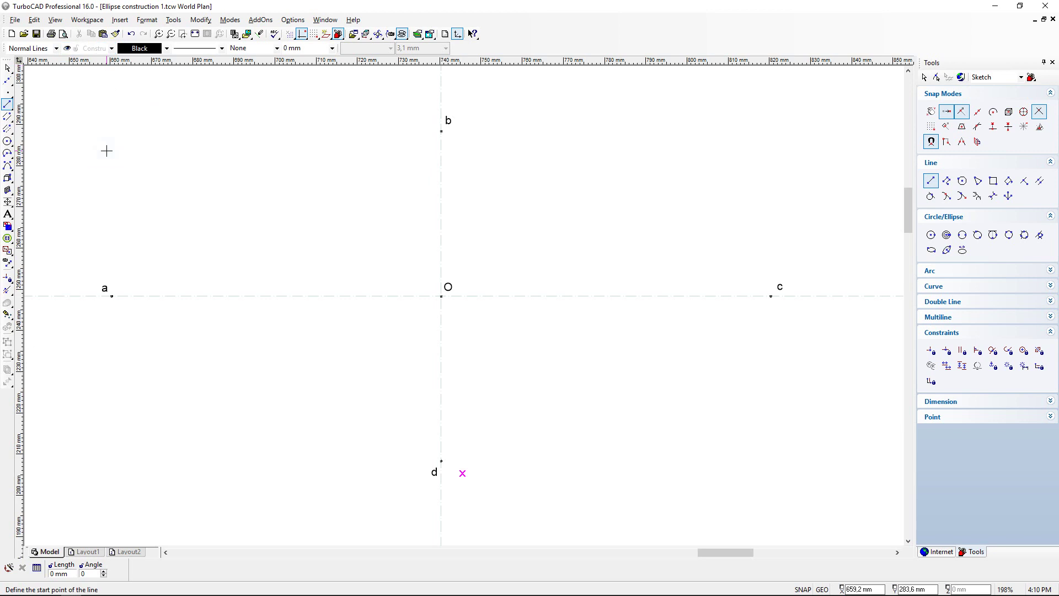
click(166, 48)
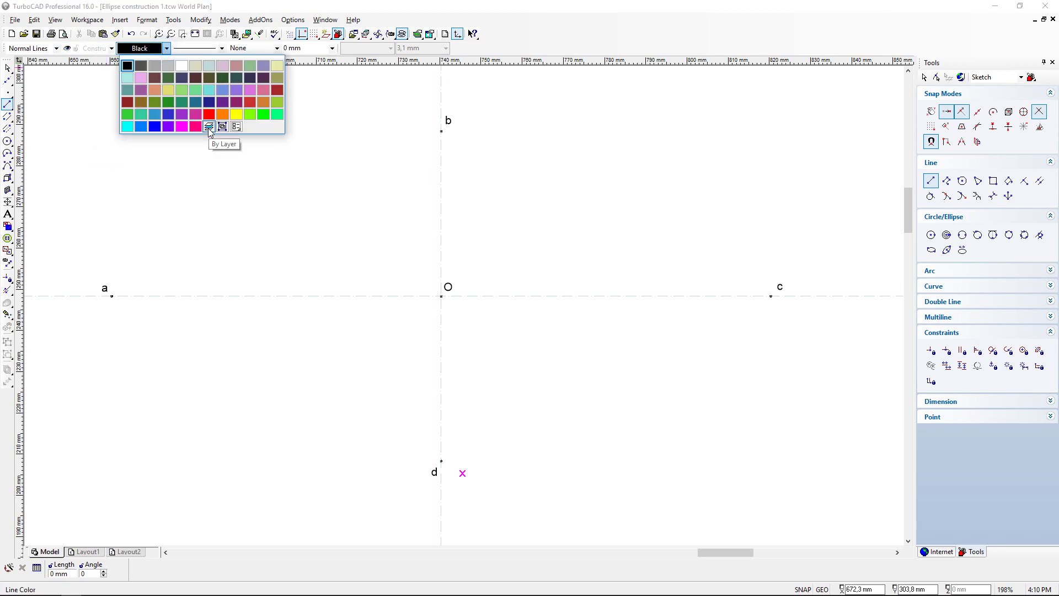
click(170, 67)
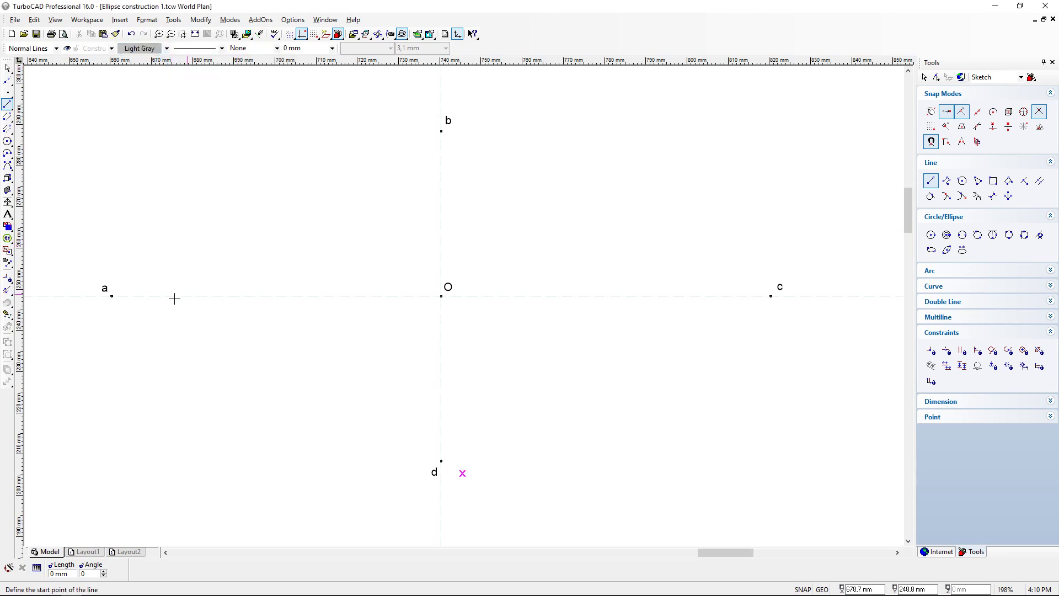
Step: Draw a construction line from the dot labelled a to the dot labelled b
scroll(464, 306, up, 6)
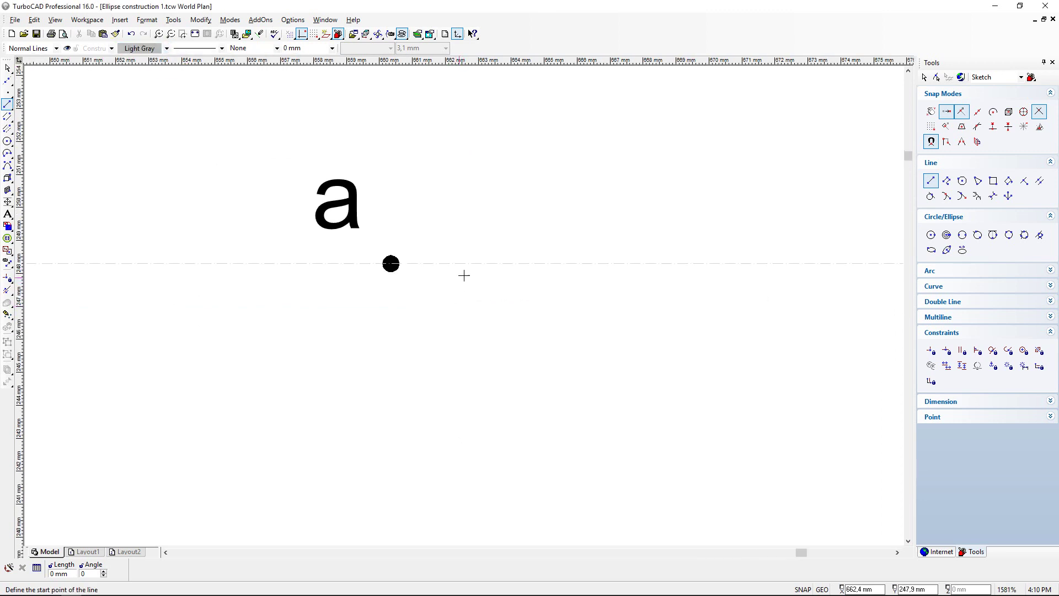
scroll(463, 304, down, 6)
scroll(463, 303, up, 2)
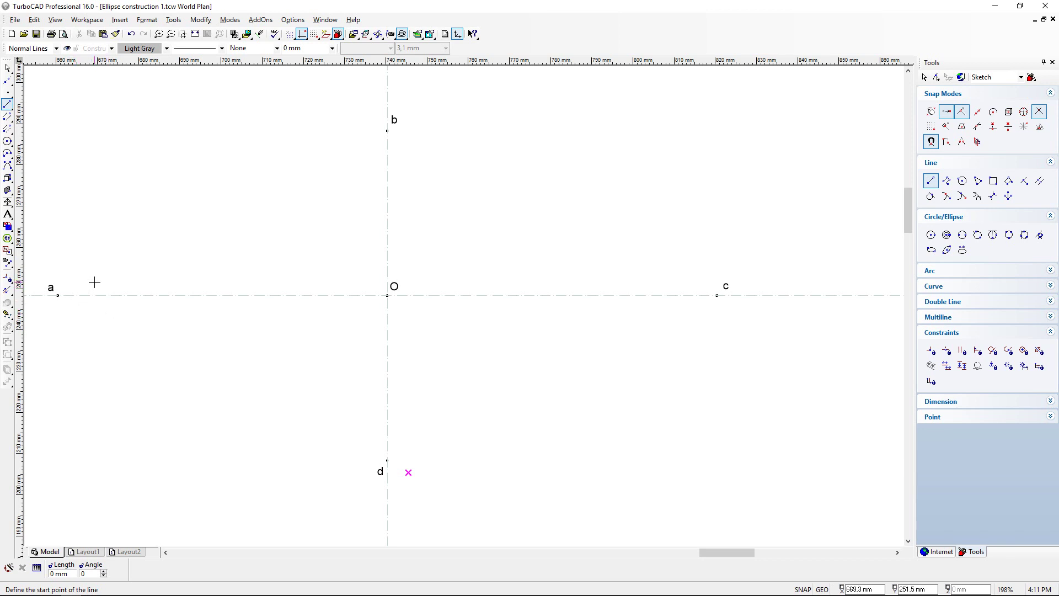
scroll(94, 282, up, 5)
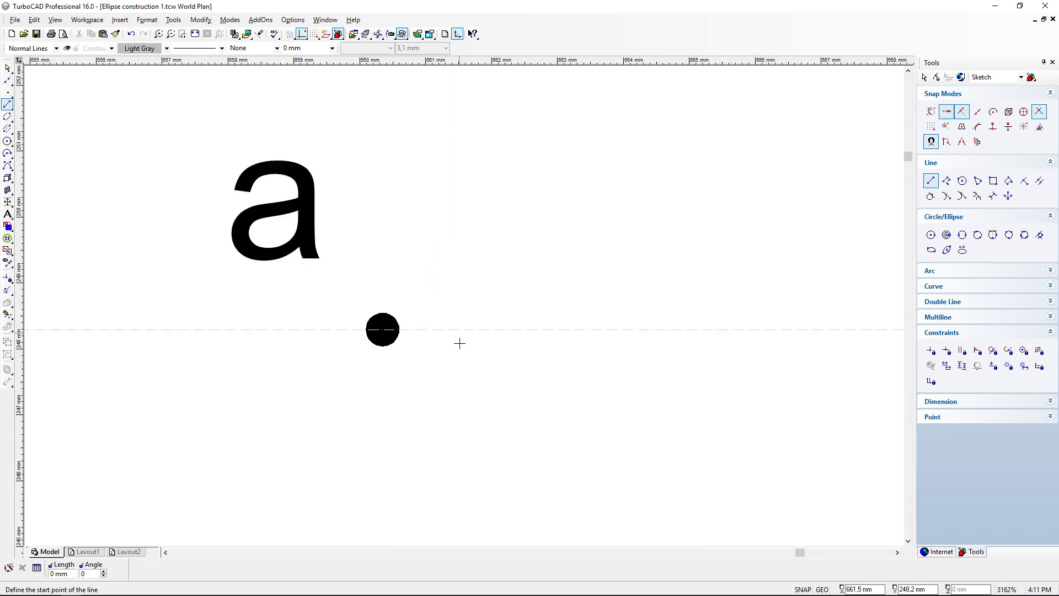
click(385, 330)
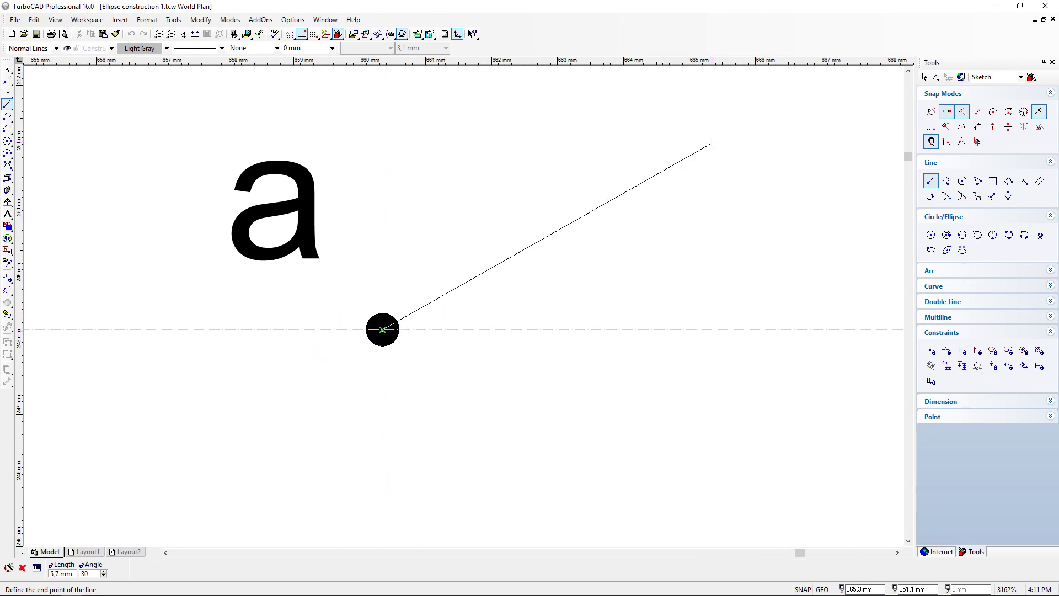
scroll(469, 306, down, 5)
scroll(773, 153, up, 6)
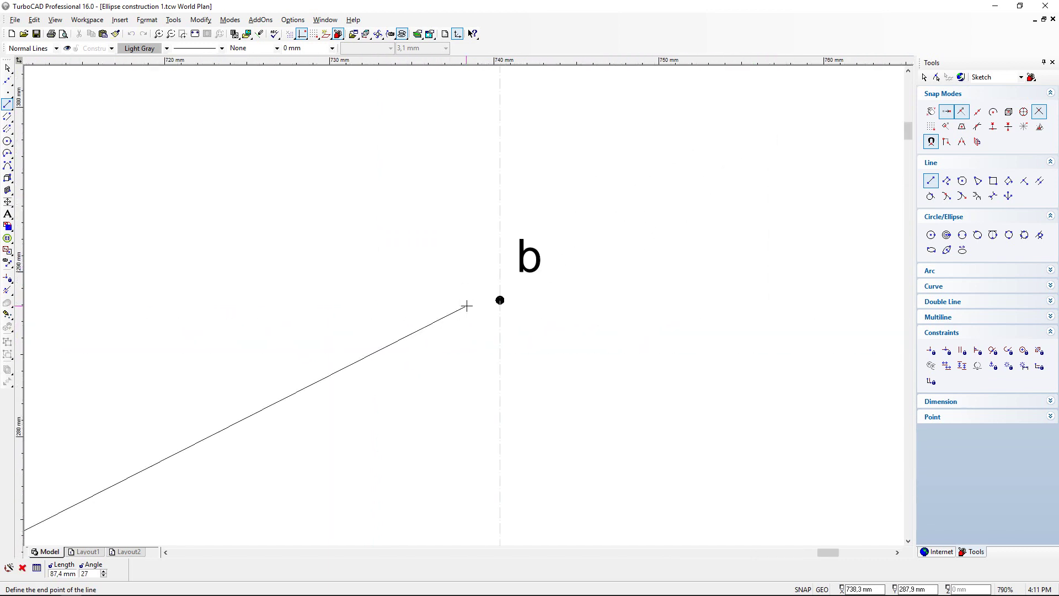
click(500, 310)
scroll(464, 305, down, 6)
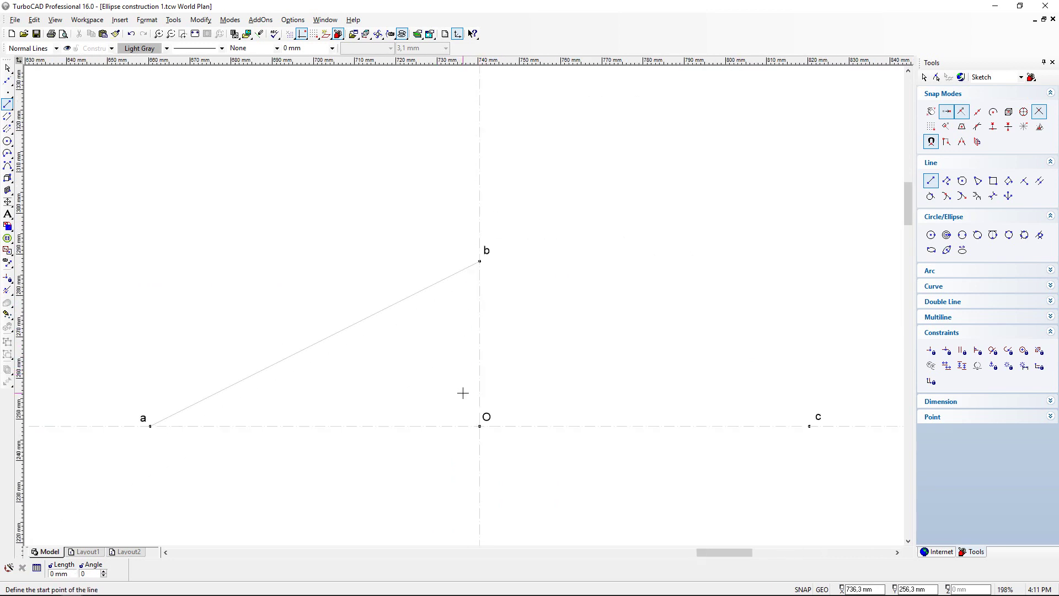
scroll(464, 386, down, 1)
scroll(467, 332, up, 1)
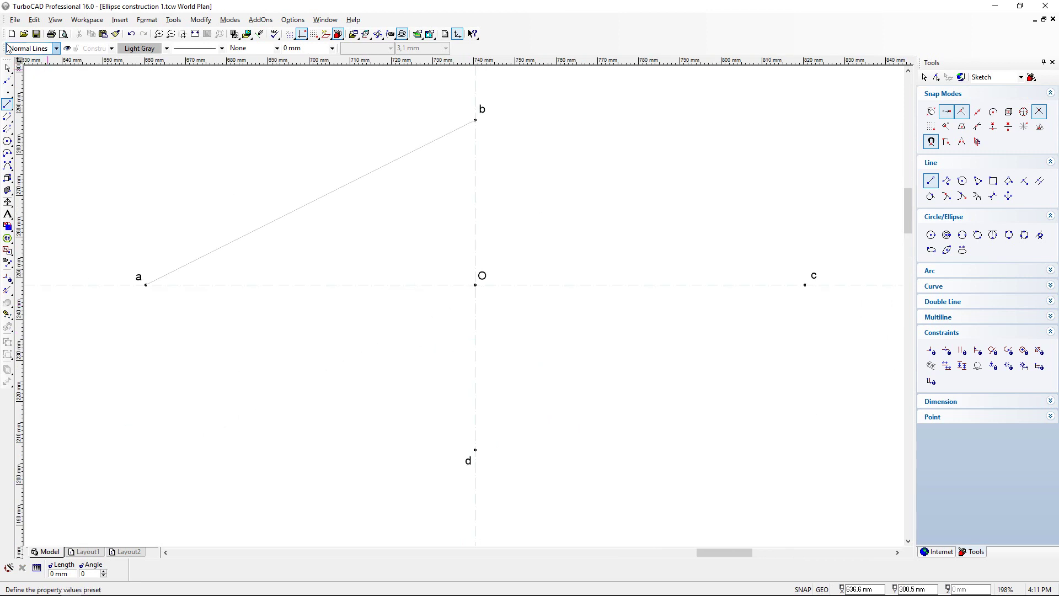
Step: Set up a circle defined by centre and radius with the line colour Light Gray
click(8, 143)
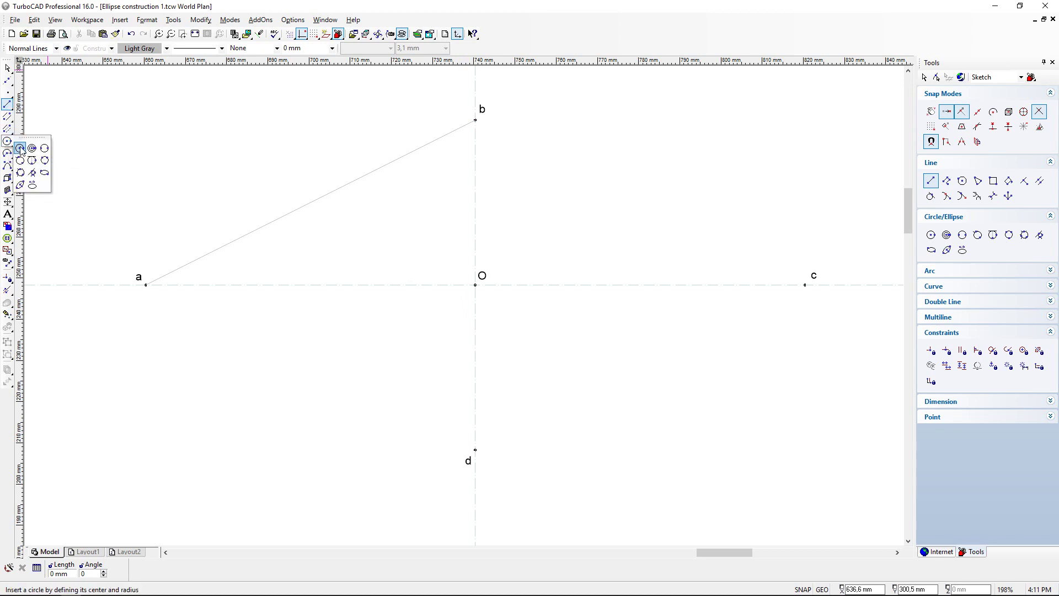
click(20, 147)
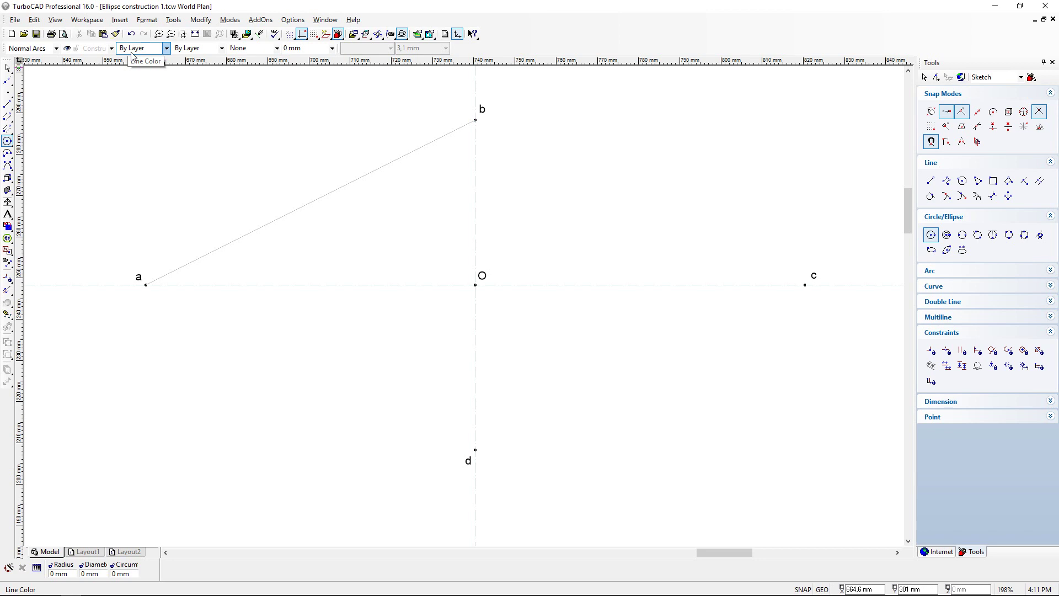
click(166, 48)
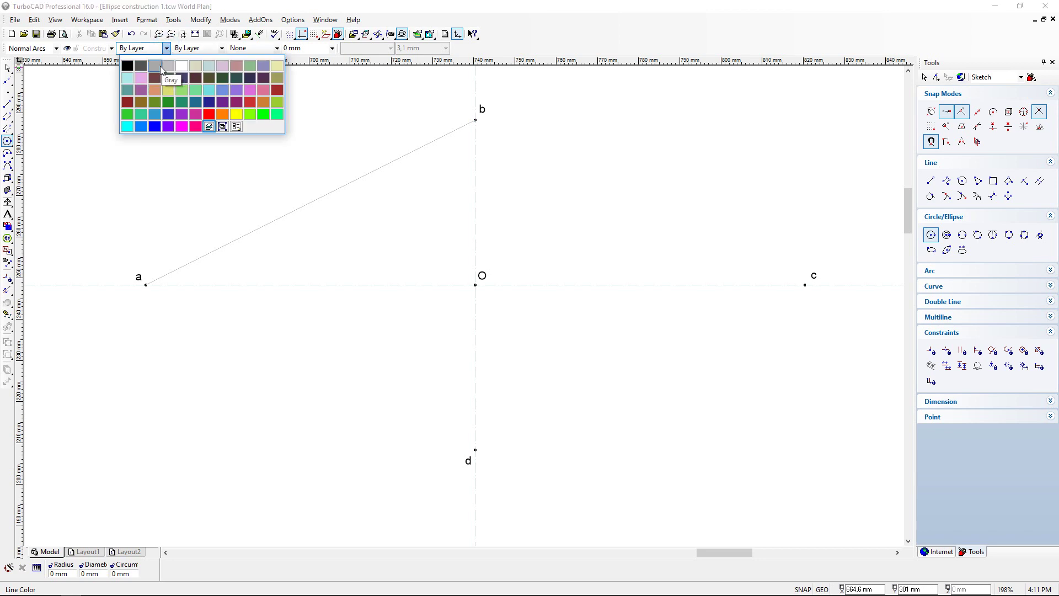
click(168, 65)
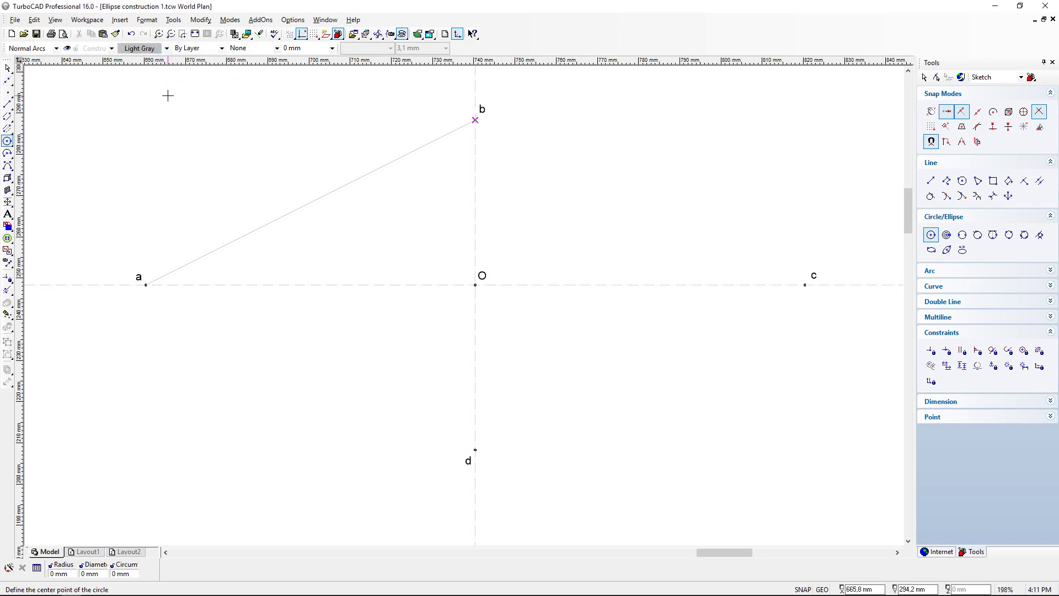
Step: Draw a construction circle of 80 mm radius centred on the dot labelled O and passing through the dot labelled a
scroll(483, 277, up, 2)
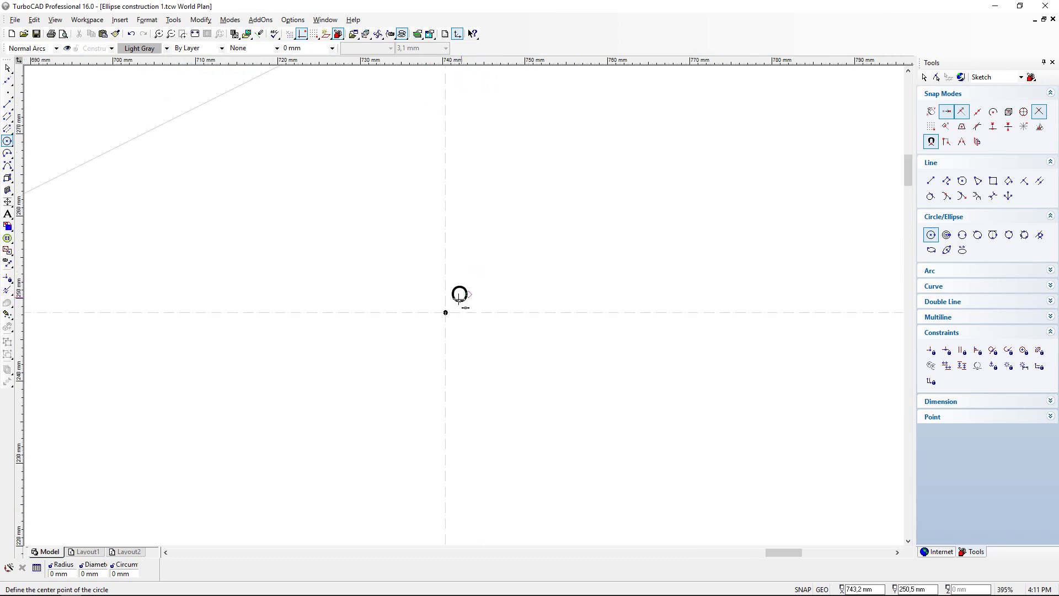
scroll(462, 298, up, 1)
scroll(442, 325, down, 1)
scroll(462, 286, down, 1)
scroll(457, 293, up, 1)
scroll(518, 385, up, 2)
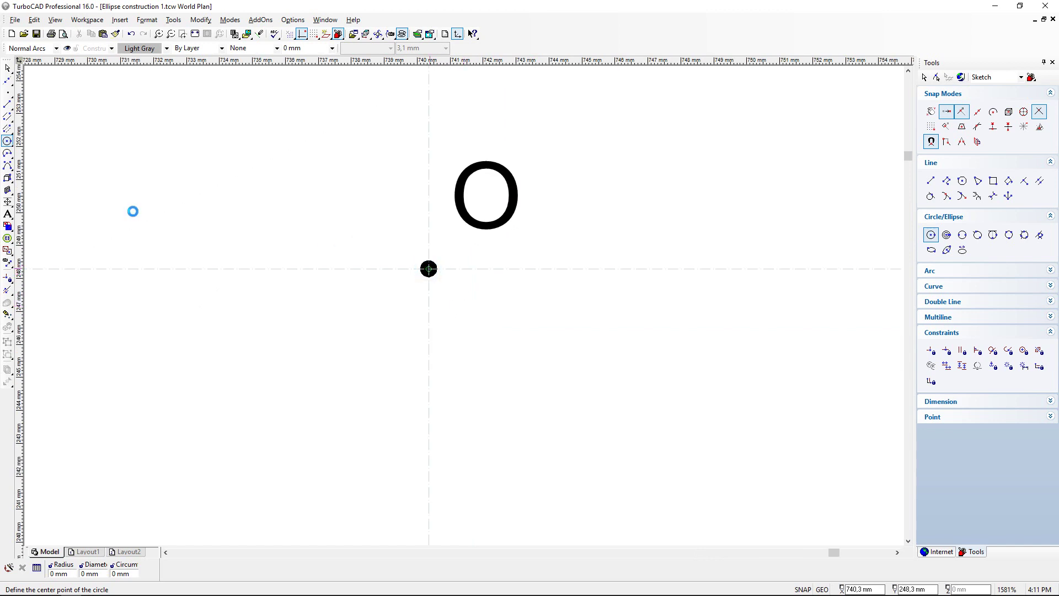
scroll(464, 303, down, 6)
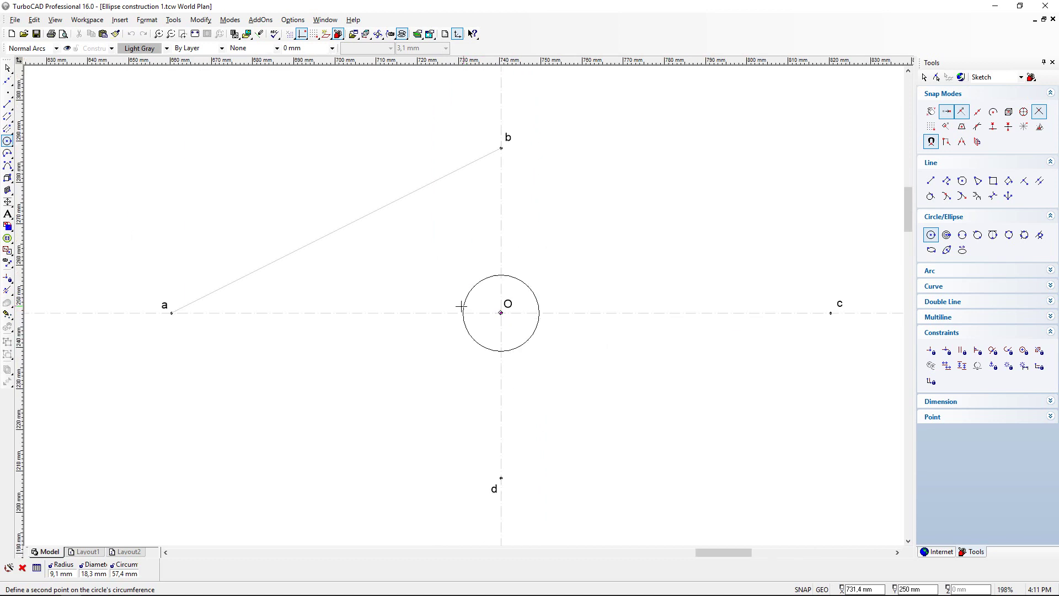
scroll(369, 265, up, 8)
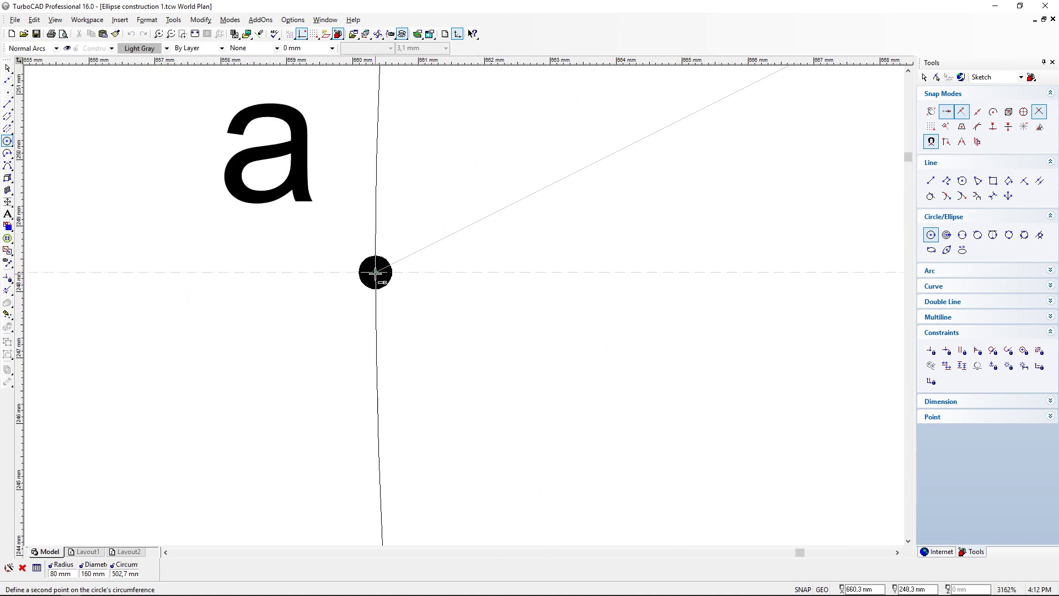
click(375, 272)
scroll(359, 293, down, 10)
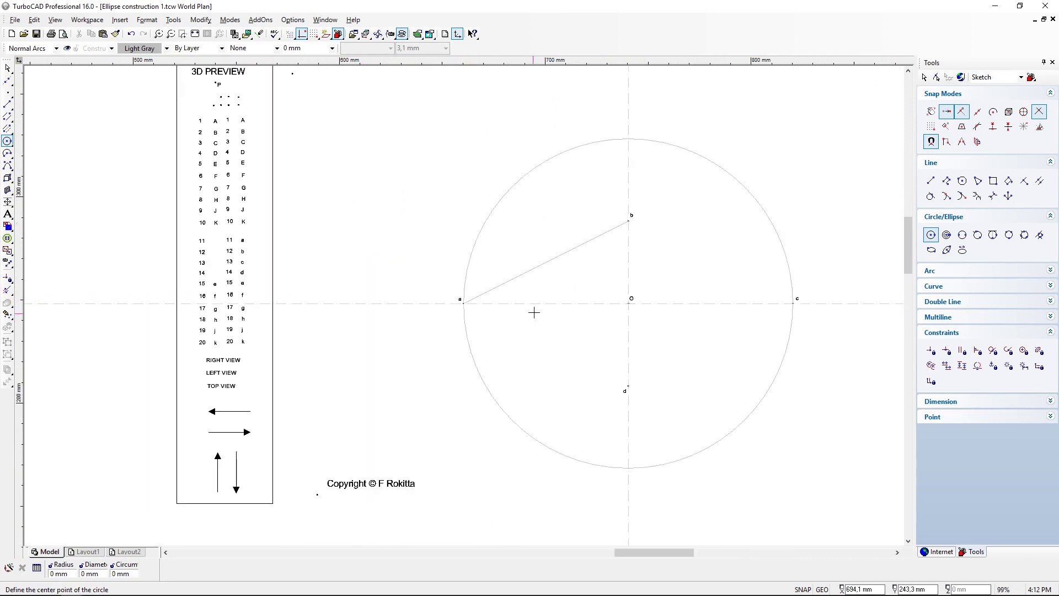
scroll(709, 287, up, 2)
scroll(360, 273, down, 2)
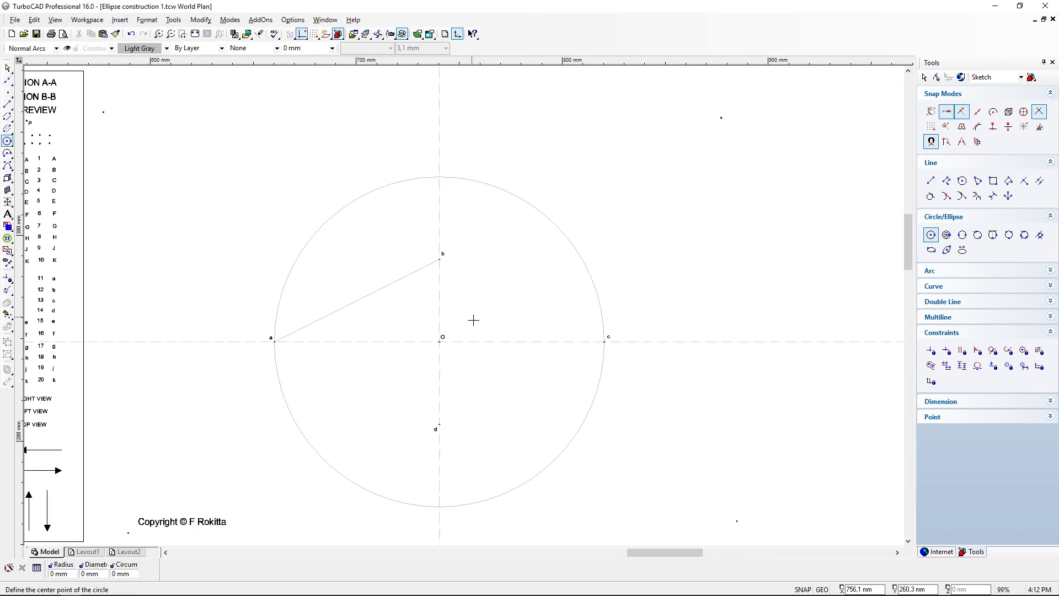
Step: Draw a 40 mm radius circle centred on dot b, reaching the large circle's upper intersection with the vertical axis
click(196, 34)
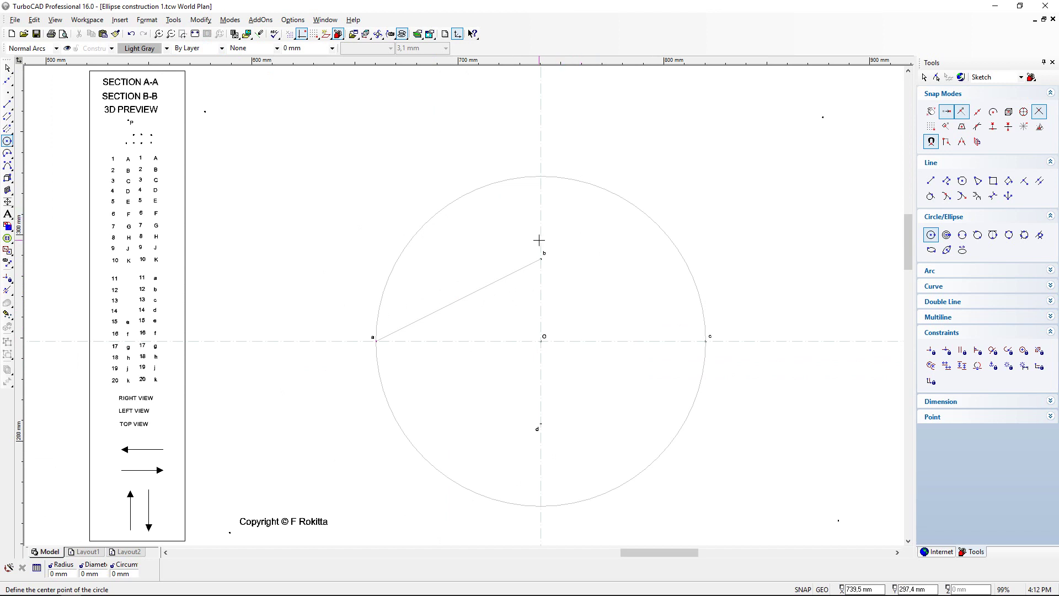
scroll(547, 255, up, 8)
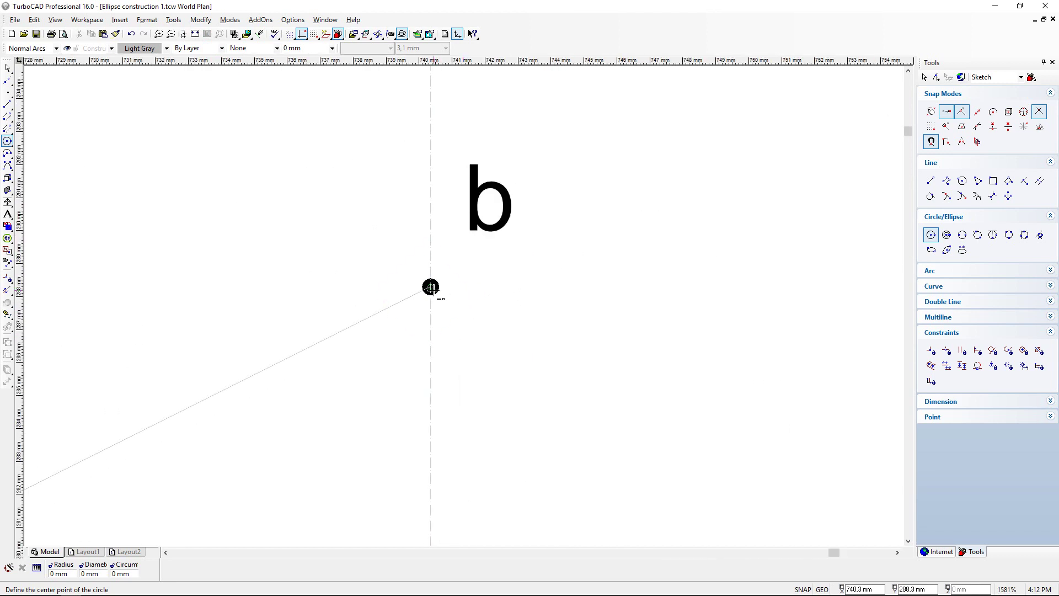
scroll(431, 287, up, 2)
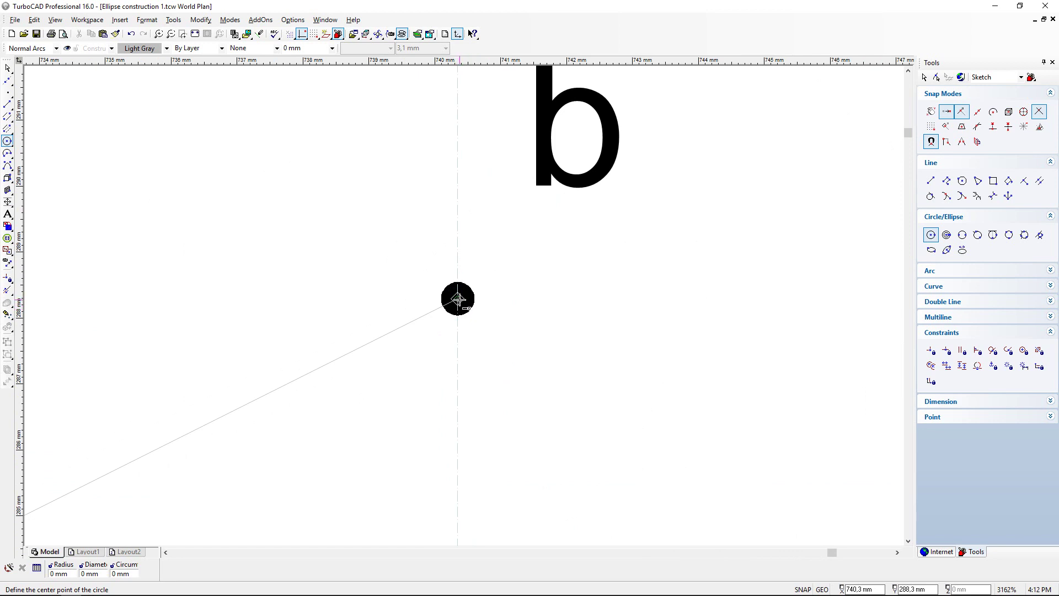
click(458, 298)
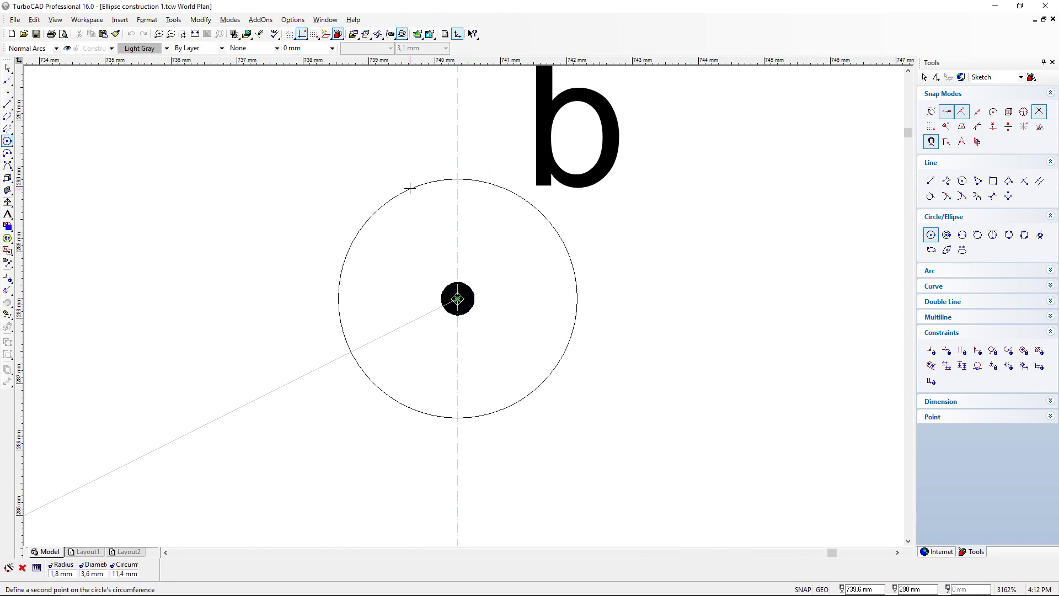
scroll(463, 306, down, 4)
scroll(464, 306, down, 4)
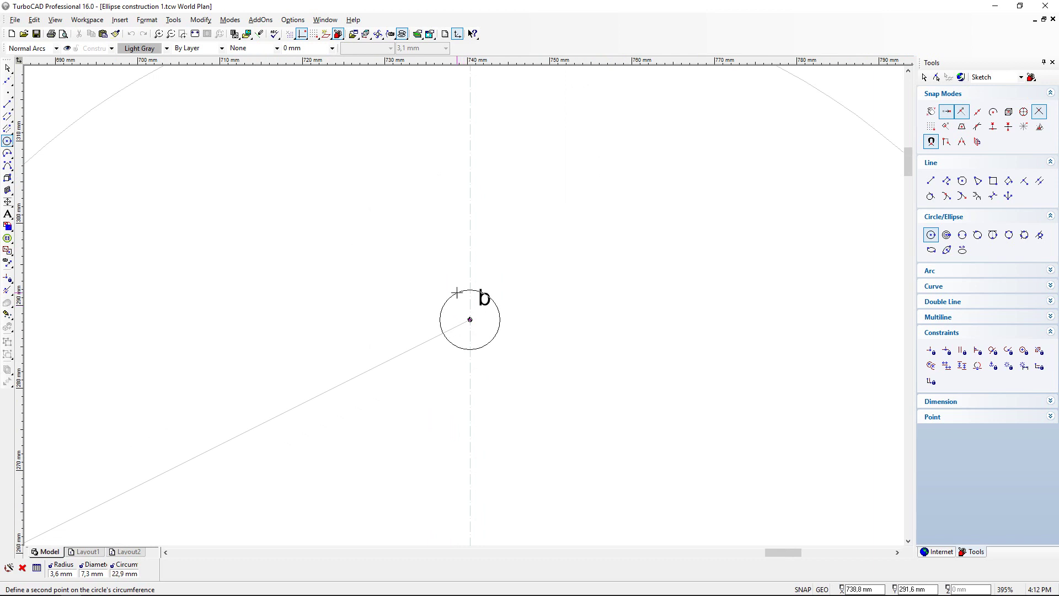
scroll(468, 151, up, 4)
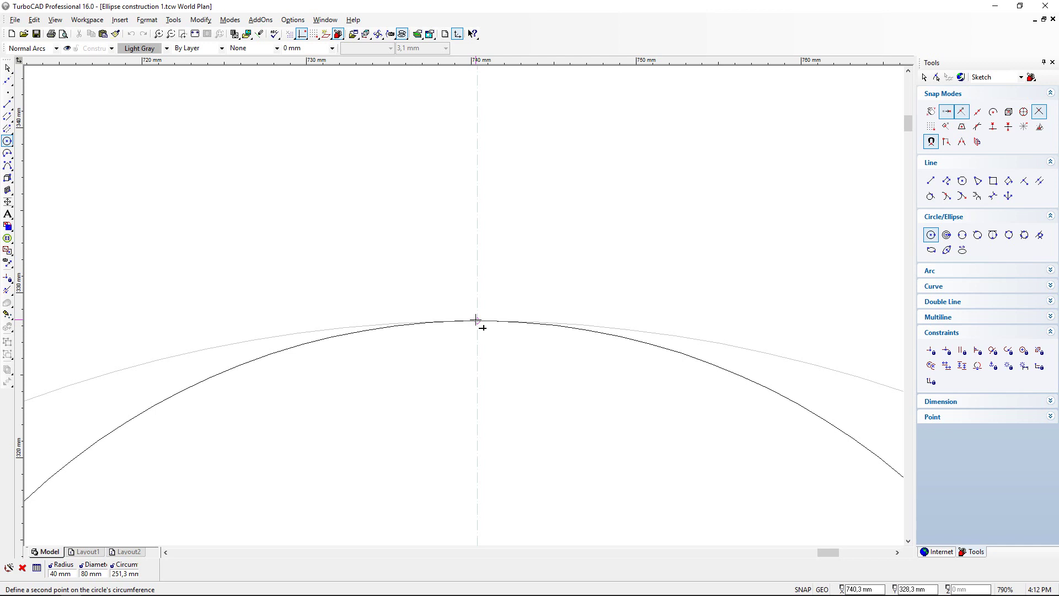
click(476, 320)
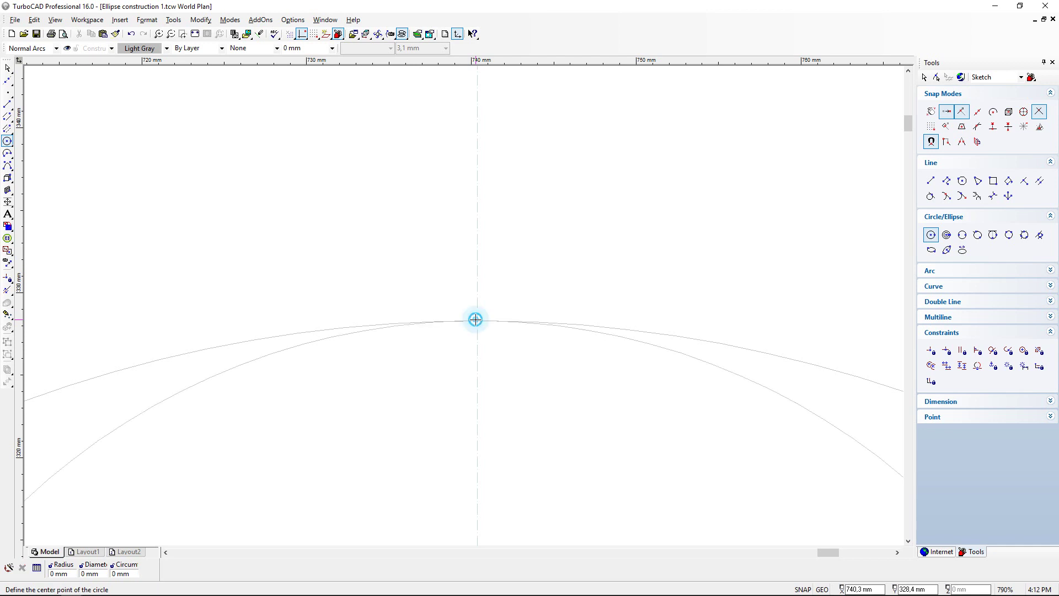
Step: Examine the two construction circles and the point where they touch on the vertical axis
scroll(465, 376, down, 6)
scroll(454, 387, up, 2)
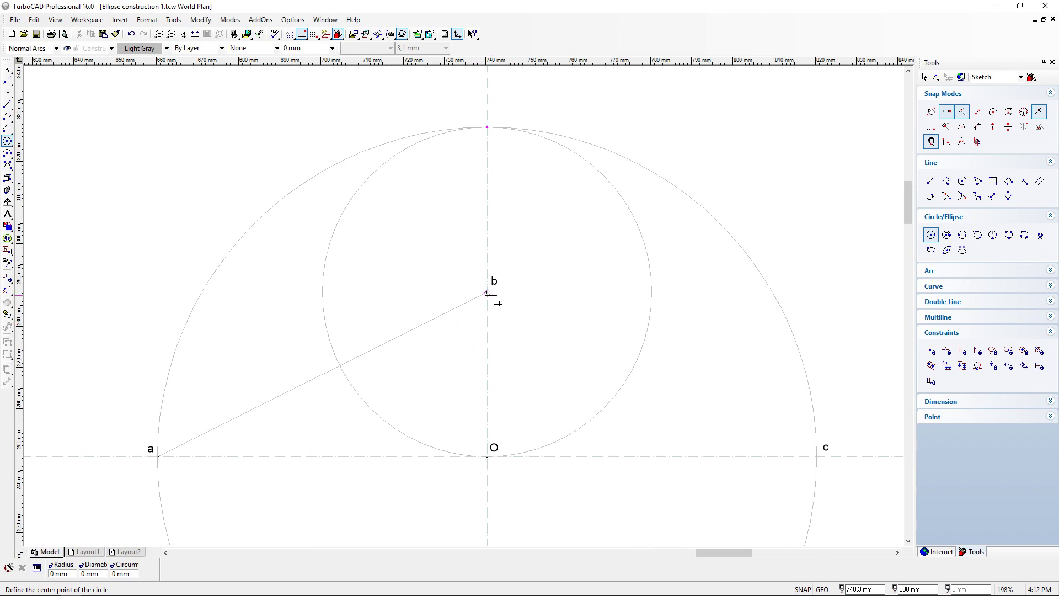
scroll(487, 126, up, 2)
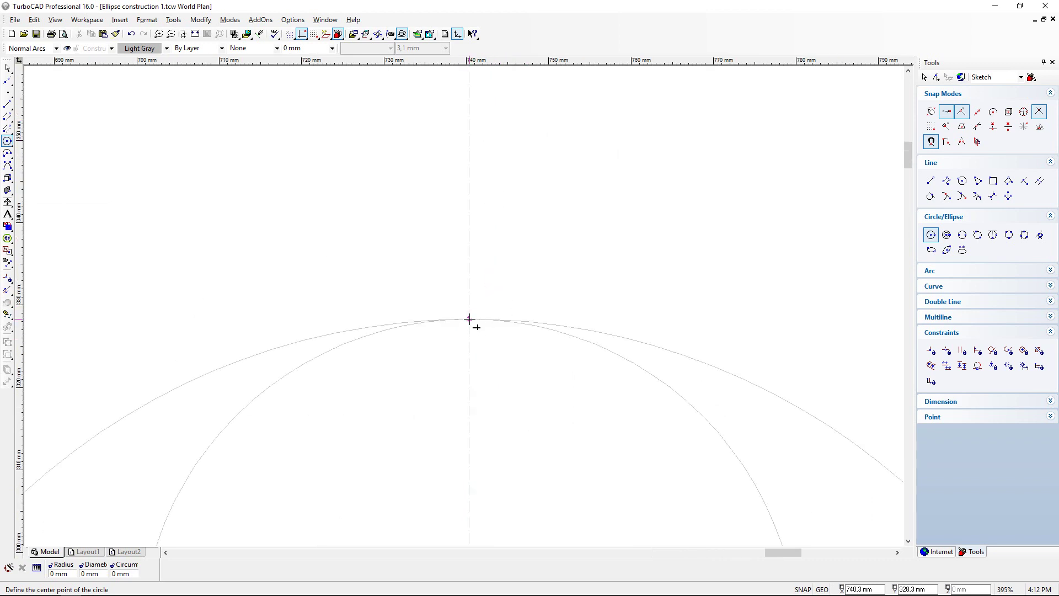
scroll(469, 320, down, 4)
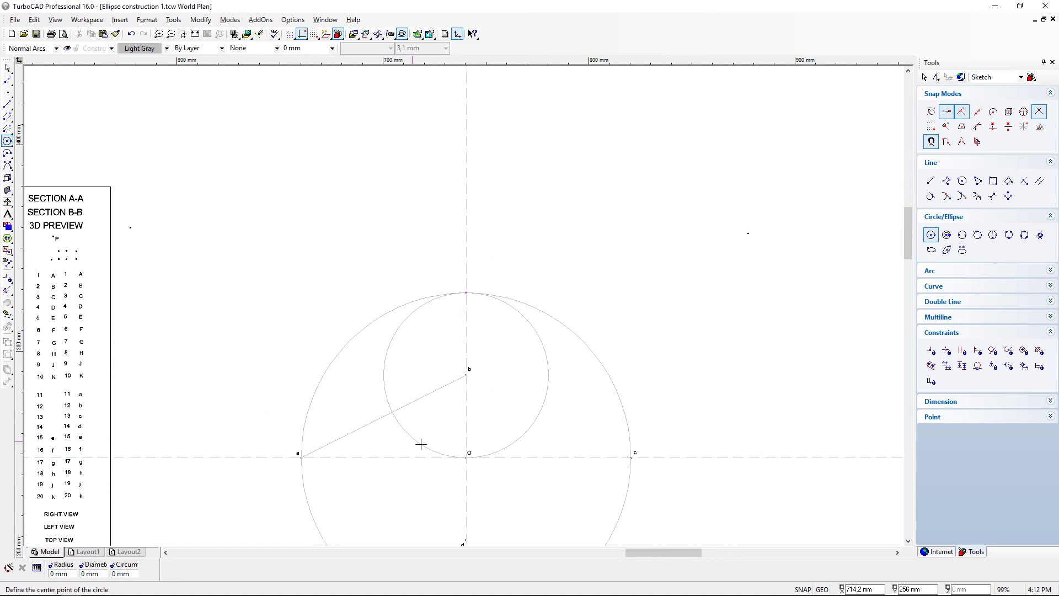
scroll(461, 445, up, 2)
scroll(475, 205, down, 2)
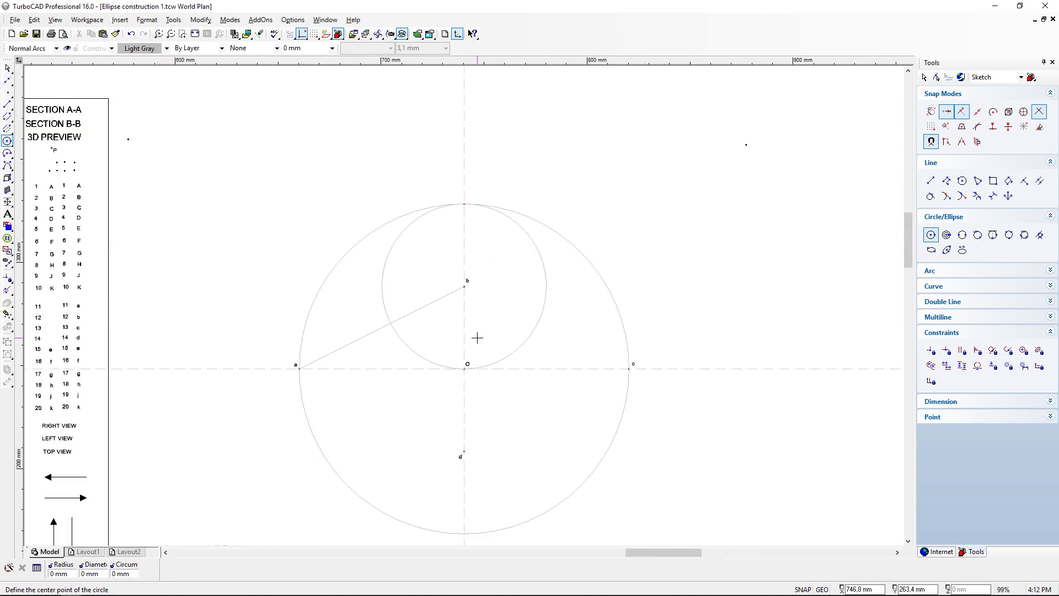
scroll(466, 371, up, 2)
scroll(463, 306, down, 2)
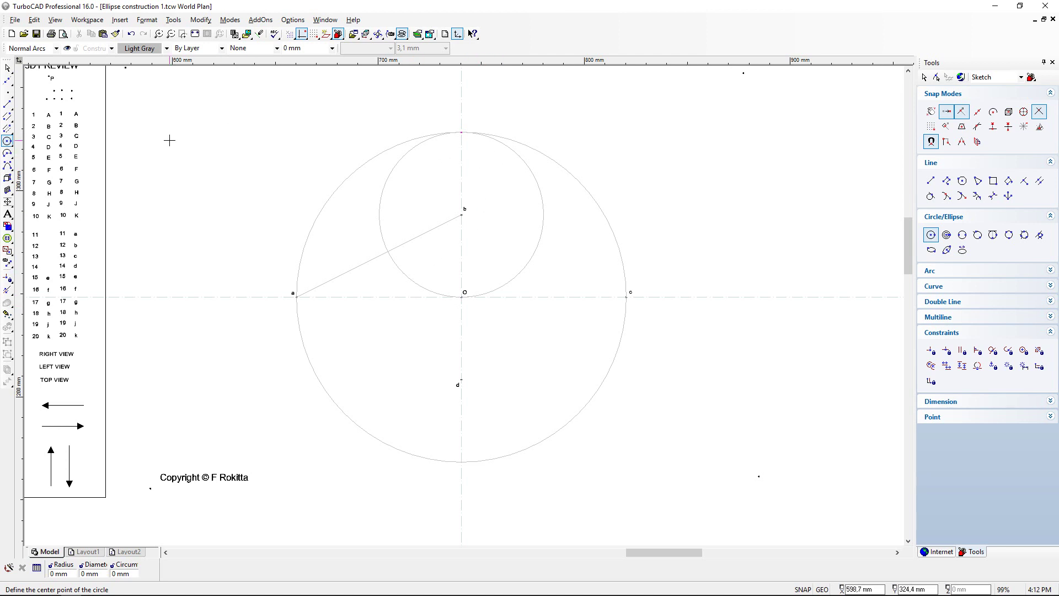
Step: Split the large circle at two cutting points, one just right of its topmost point and one just below dot a
click(8, 290)
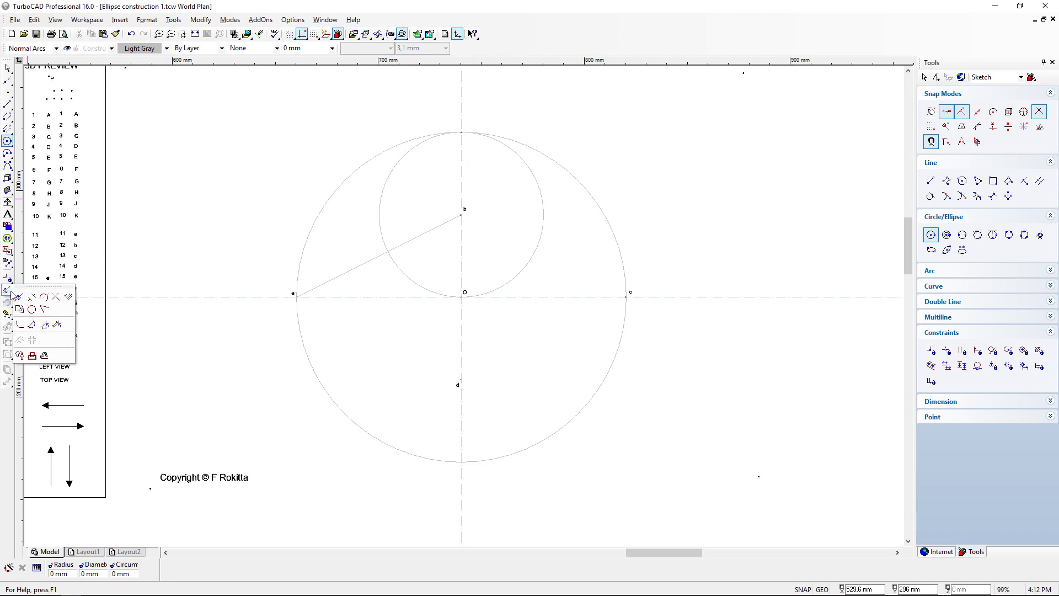
click(45, 298)
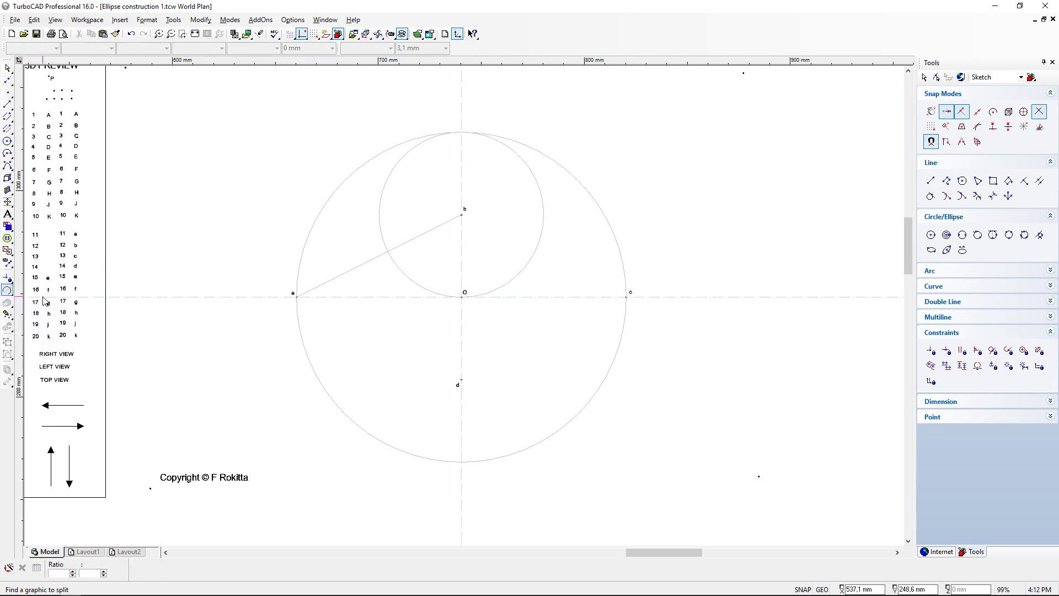
click(7, 293)
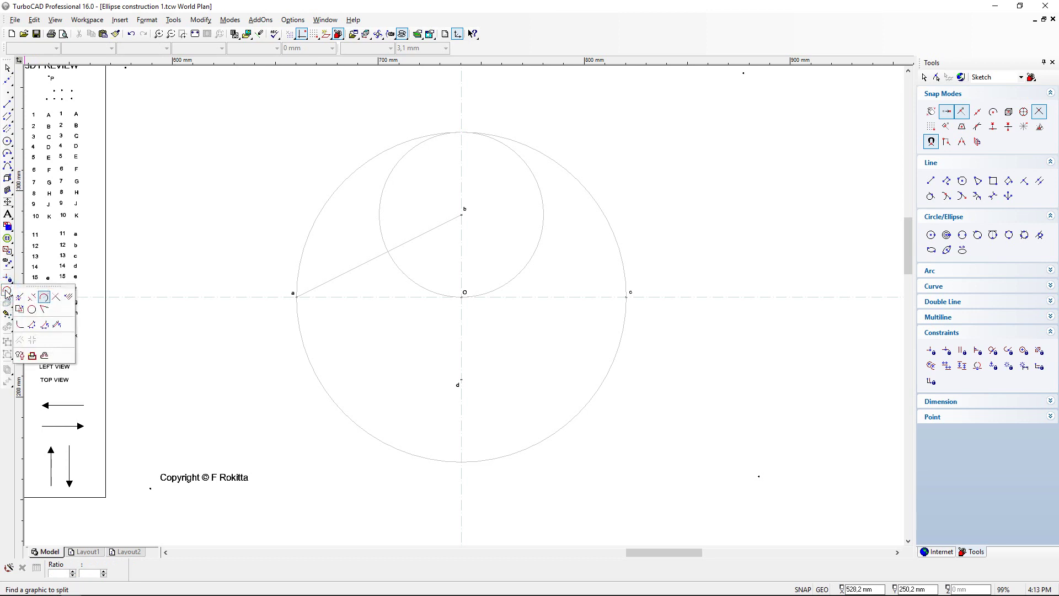
click(44, 299)
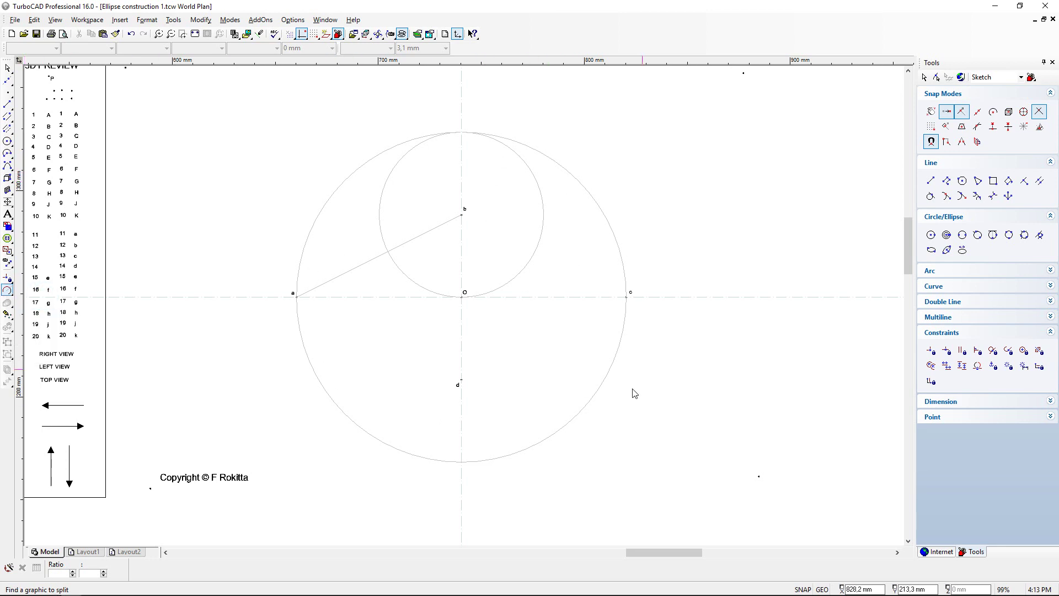
click(564, 168)
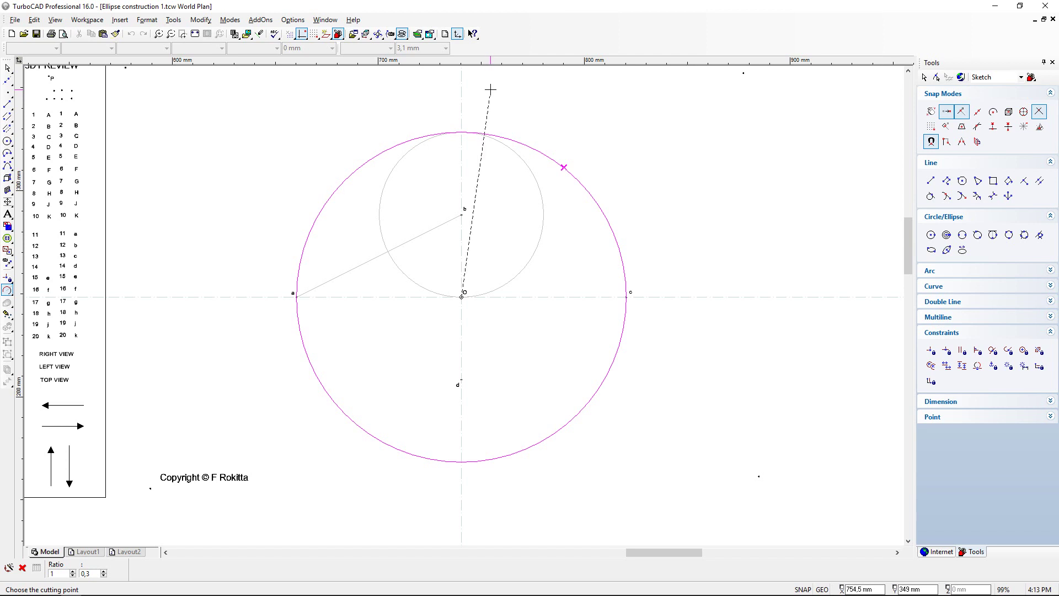
click(490, 89)
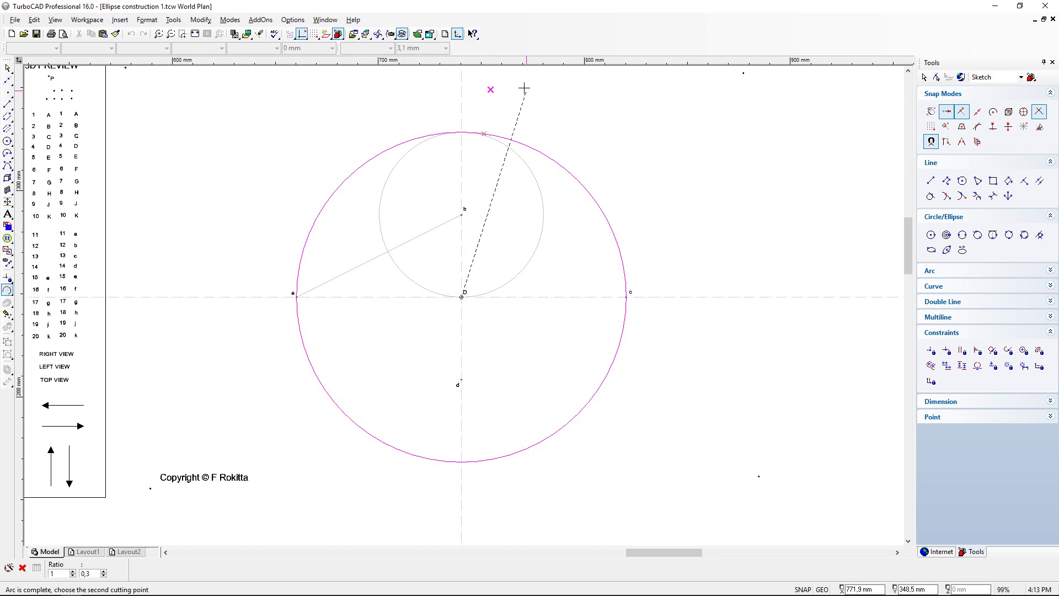
scroll(517, 85, up, 1)
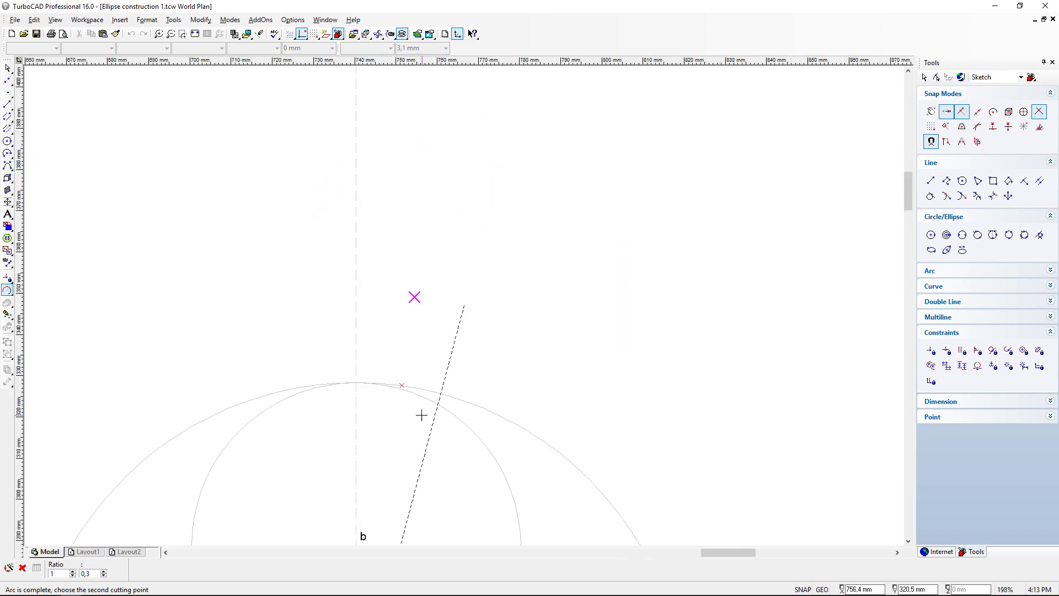
scroll(442, 353, up, 1)
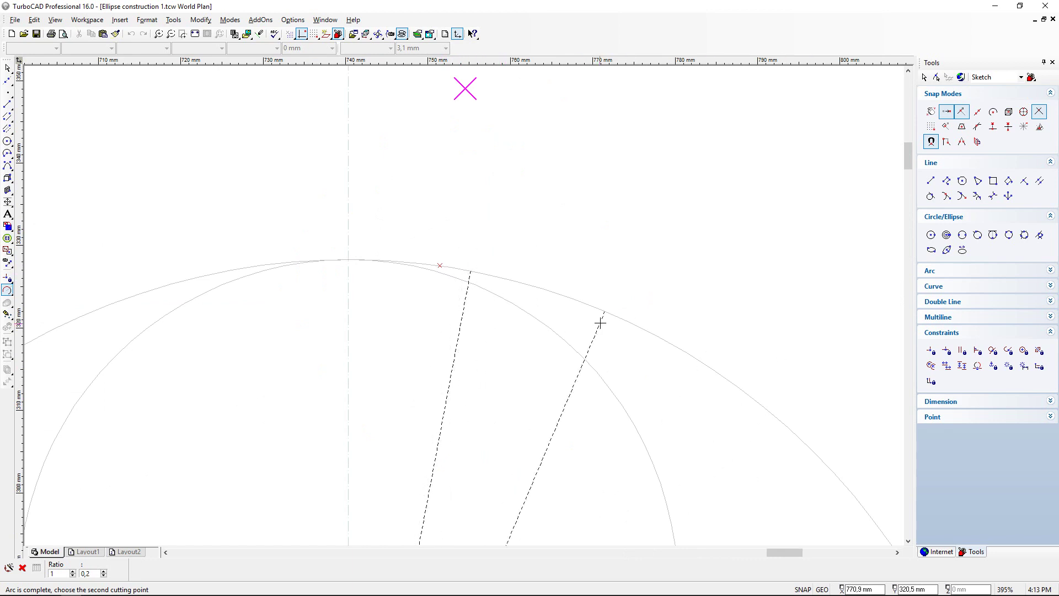
scroll(599, 322, down, 1)
scroll(464, 305, down, 1)
scroll(232, 473, up, 1)
click(424, 294)
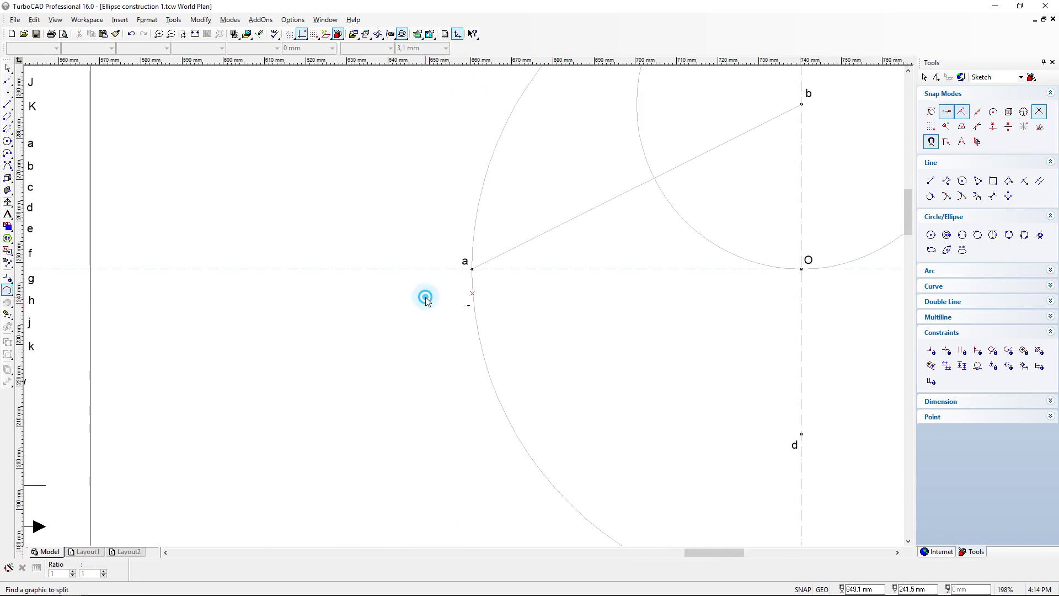
Step: Examine the large circle's two cutting points near its top and near dot a
scroll(433, 348, down, 1)
scroll(634, 212, up, 1)
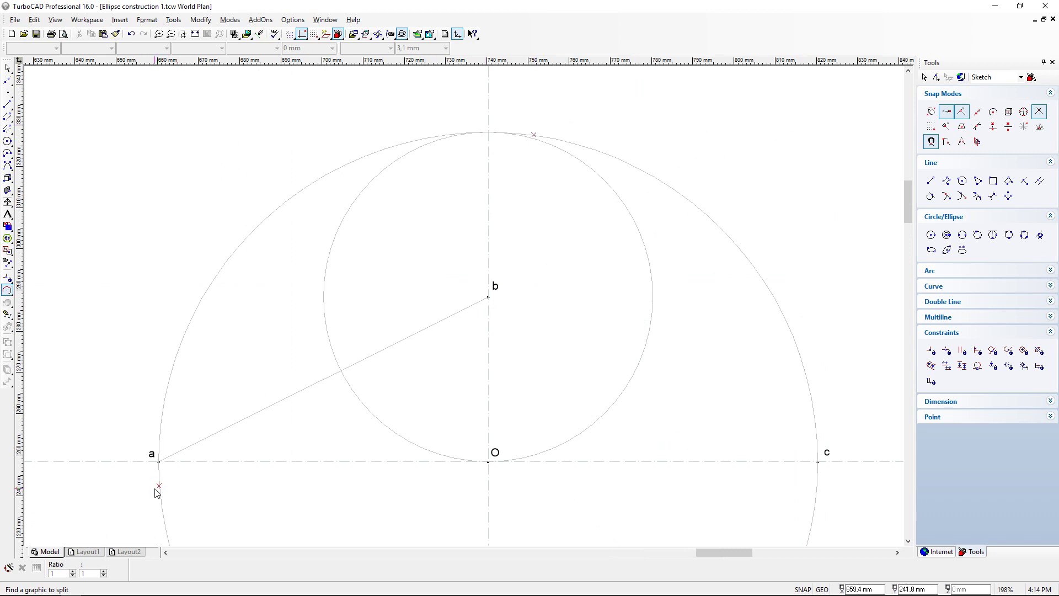
scroll(158, 473, up, 1)
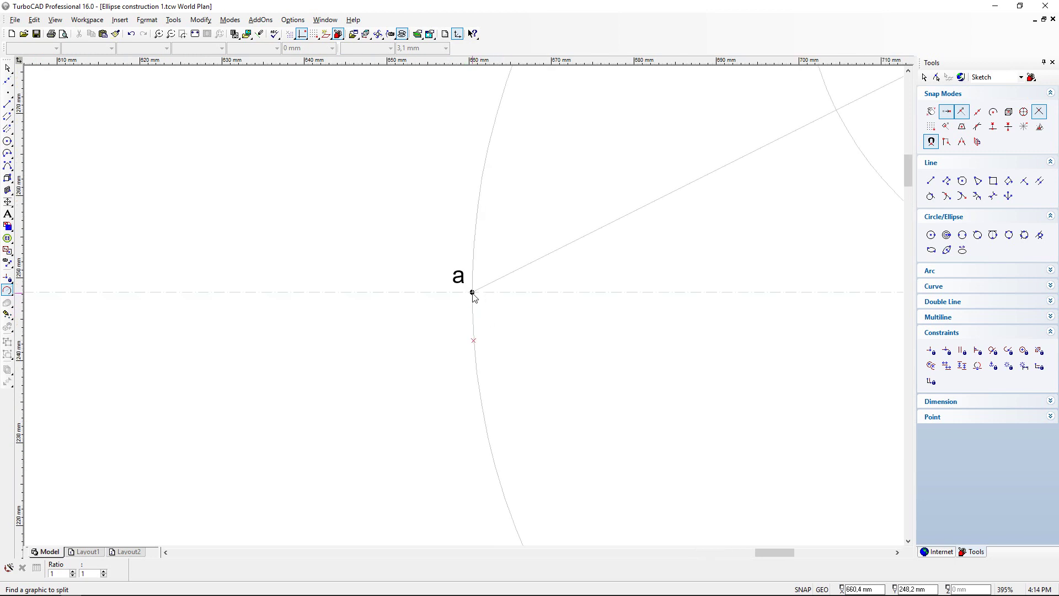
scroll(464, 307, down, 2)
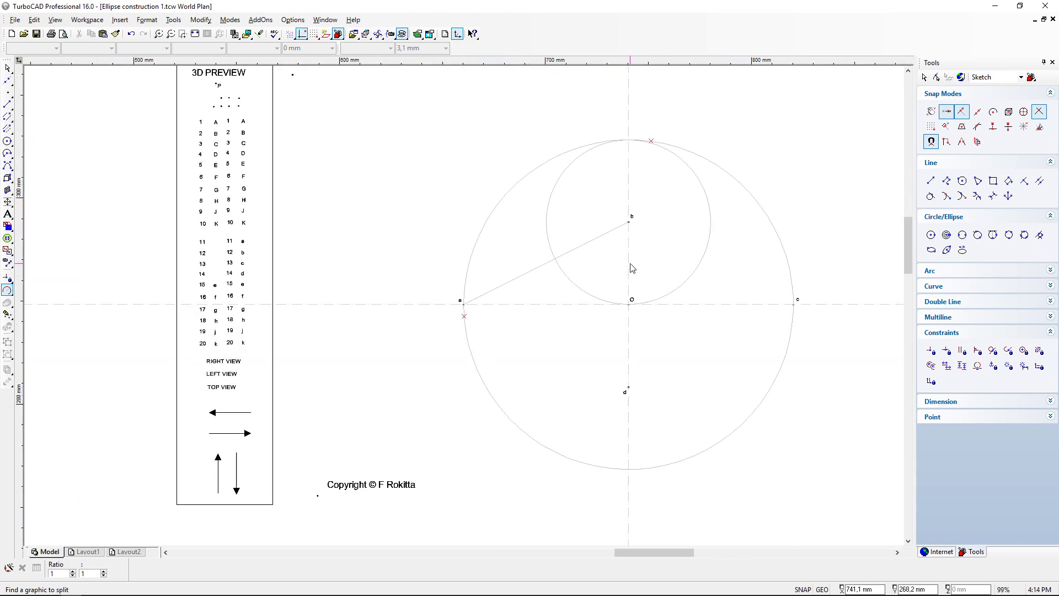
scroll(455, 313, up, 1)
scroll(463, 298, down, 1)
scroll(466, 307, up, 1)
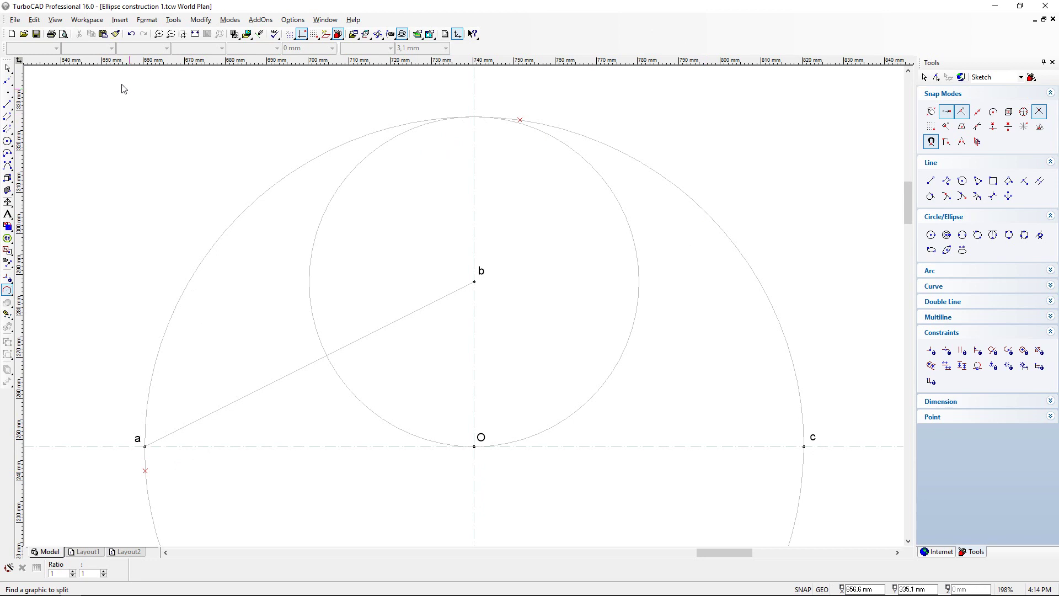
Step: Delete the split-off part of the large circle, keeping the arc from below dot a to just past the vertical axis
click(9, 68)
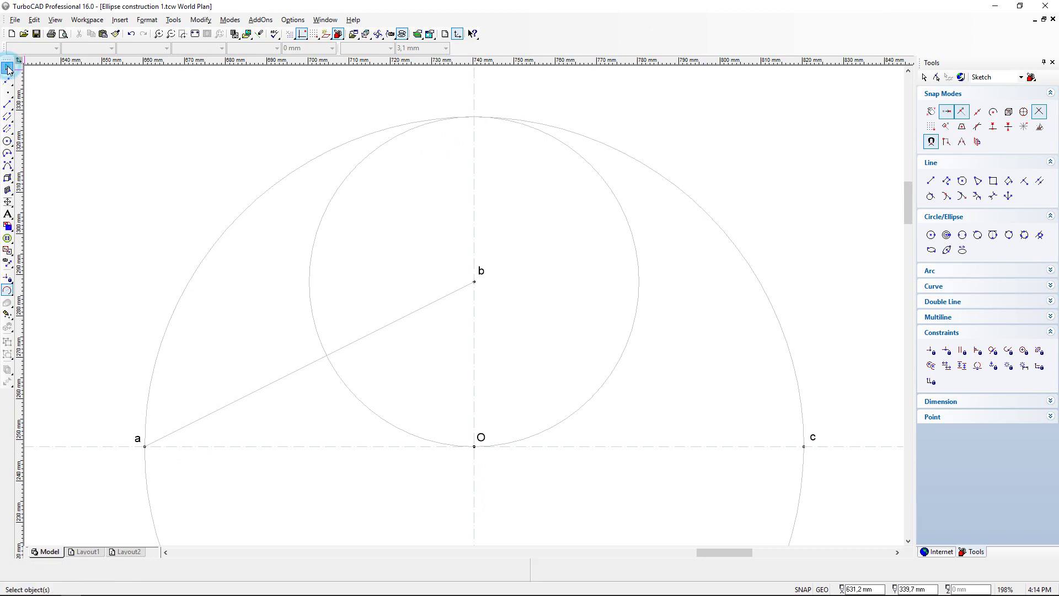
click(727, 236)
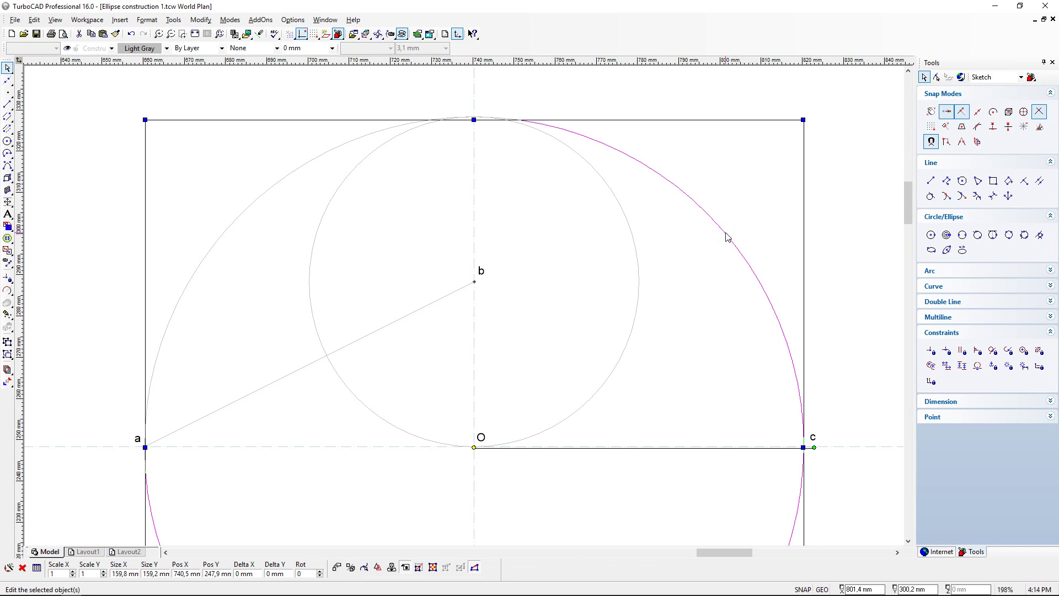
key(Delete)
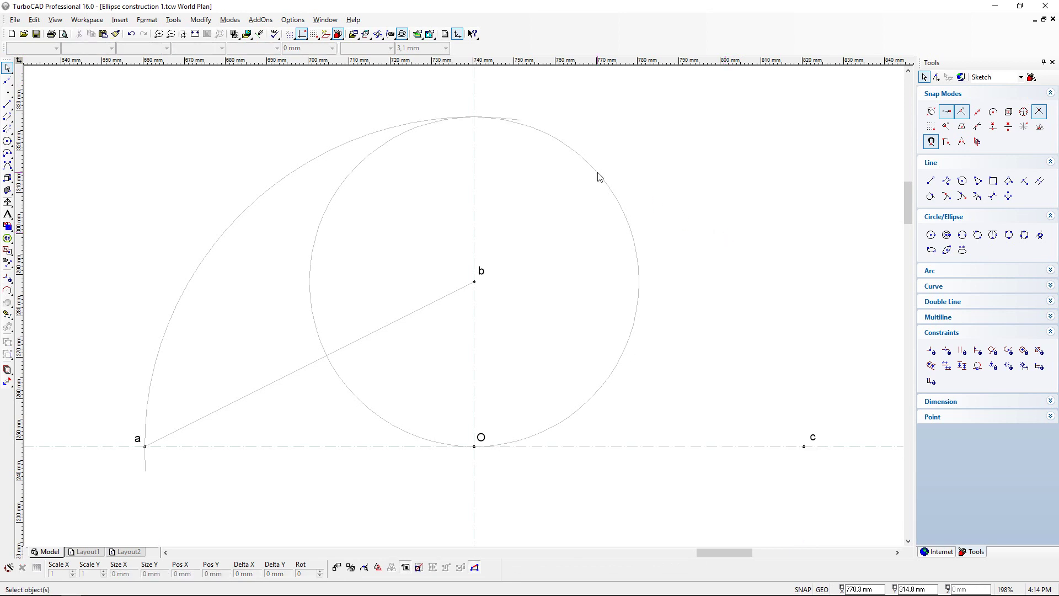
click(195, 34)
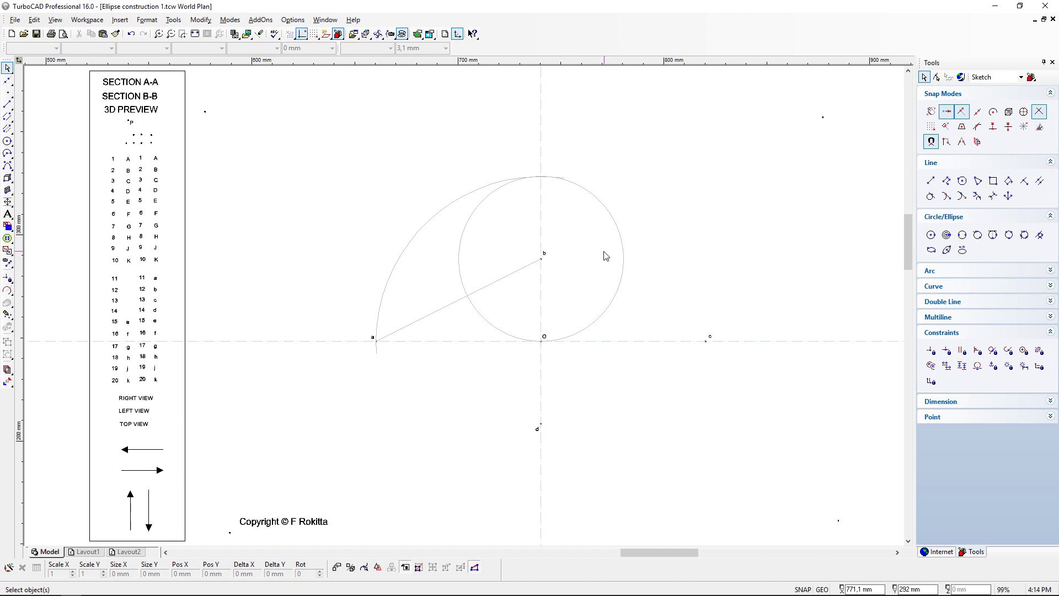
Step: Split the small circle around b at two points, just right of its topmost point and just below line ab
scroll(595, 276, up, 1)
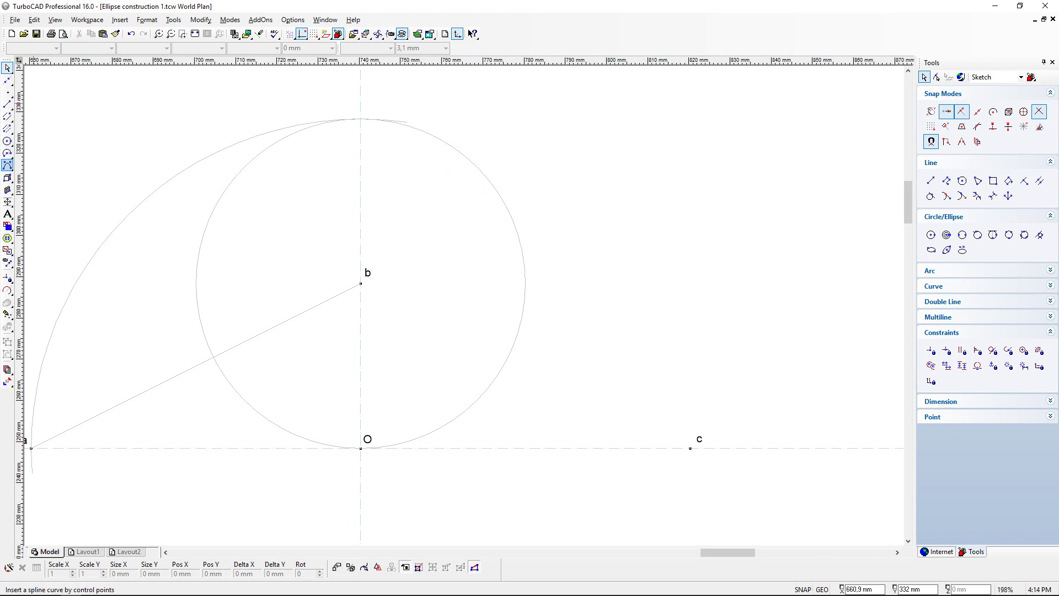
click(8, 291)
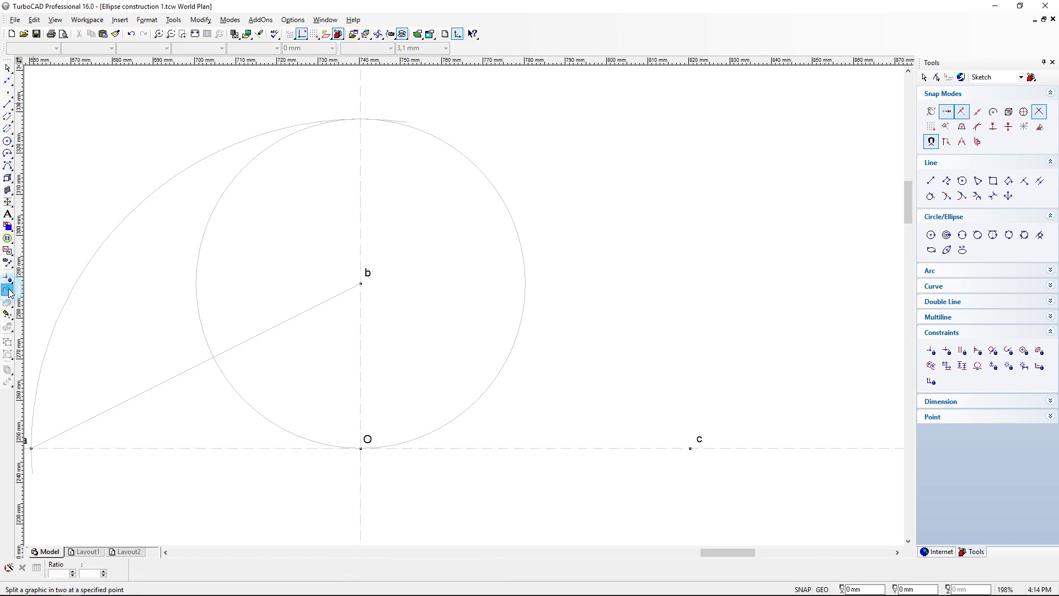
click(457, 151)
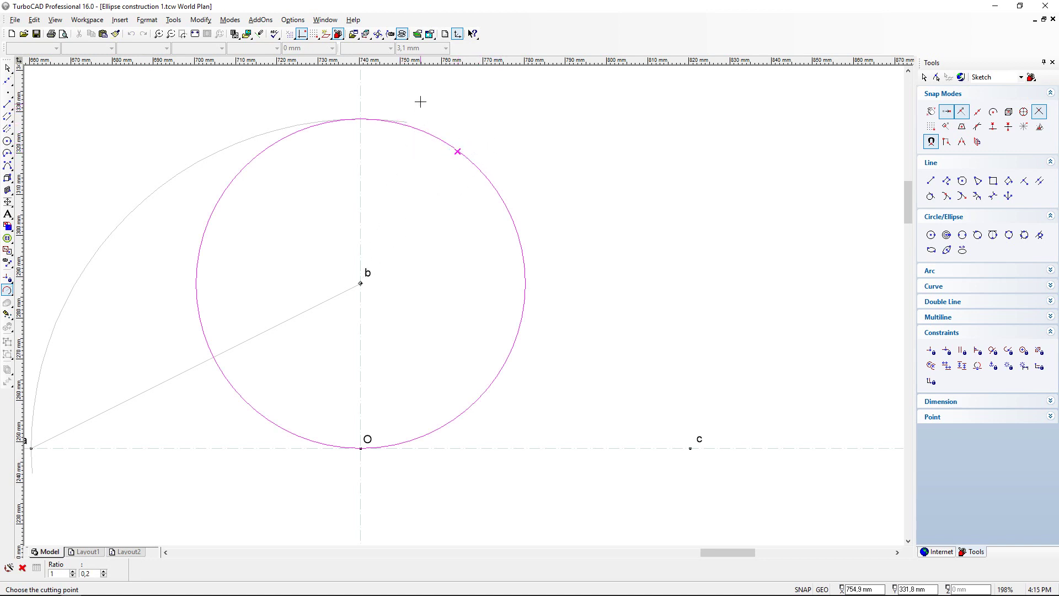
click(390, 83)
click(391, 83)
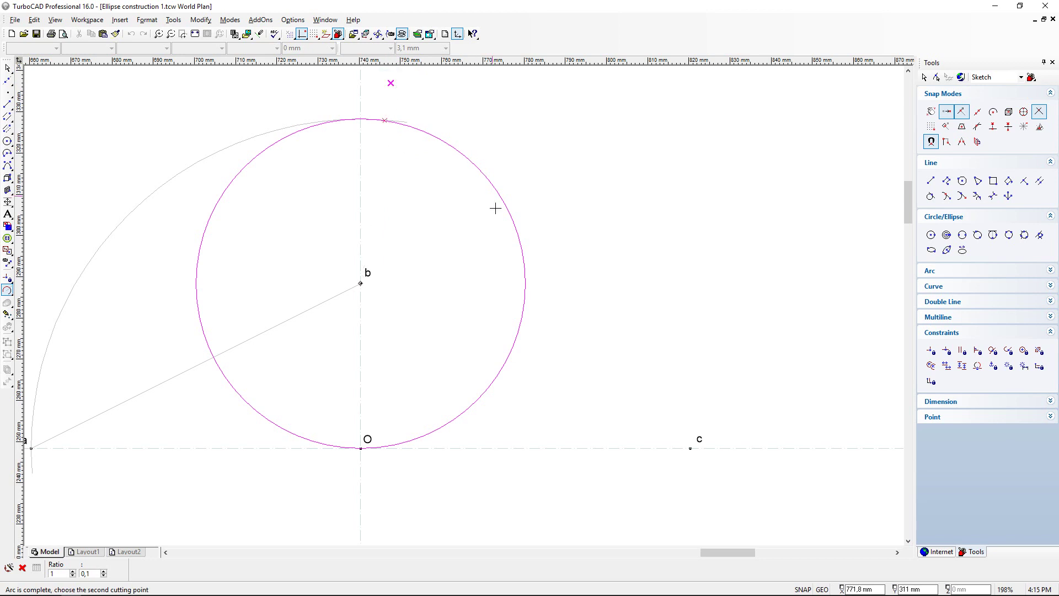
click(201, 385)
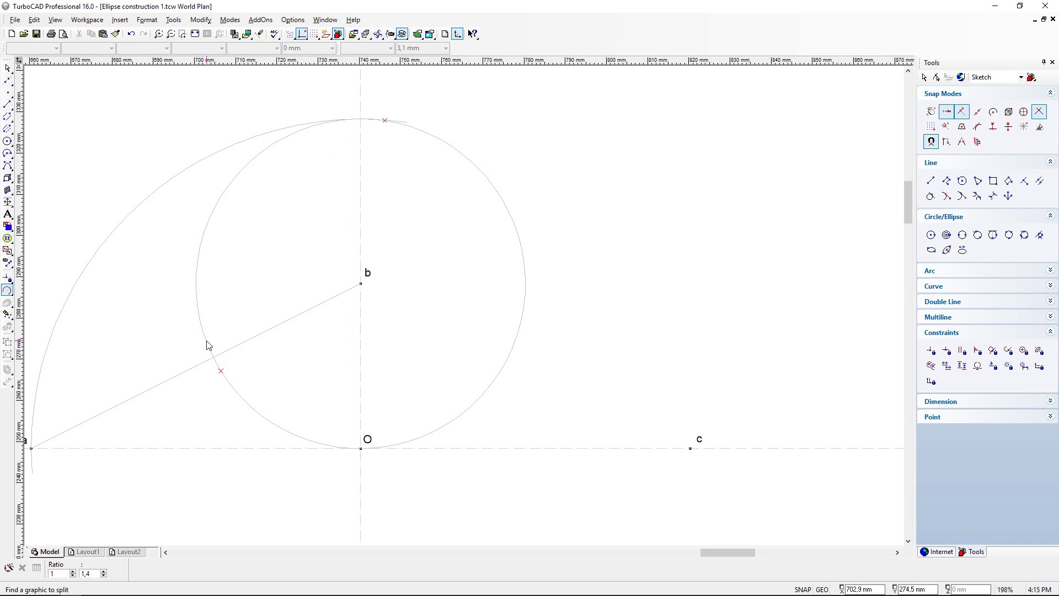
Step: Delete the split-off right and lower part of the small circle, keeping the arc that crosses line ab
click(7, 69)
click(7, 68)
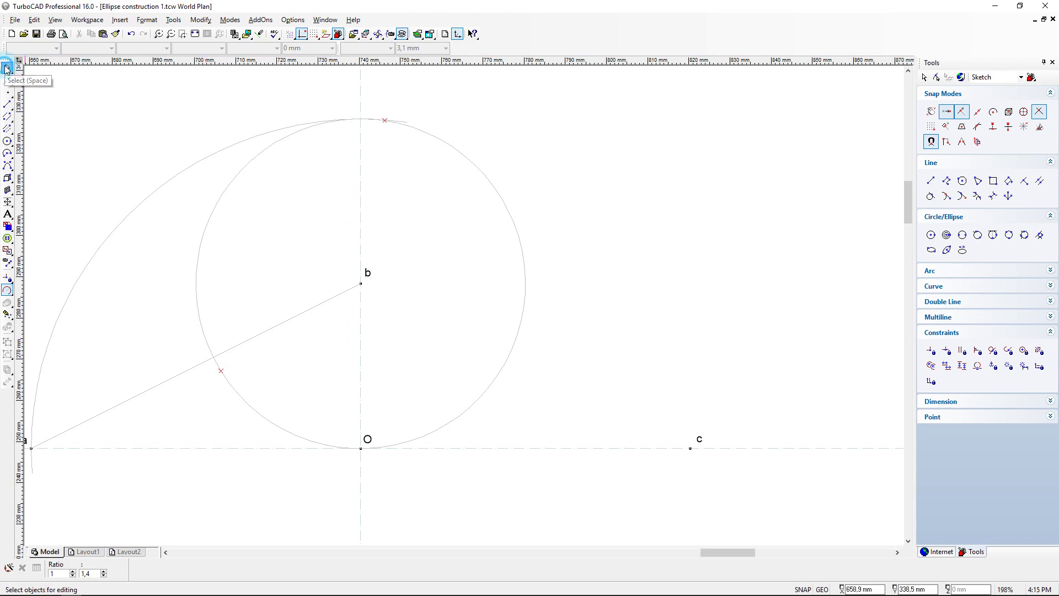
click(524, 269)
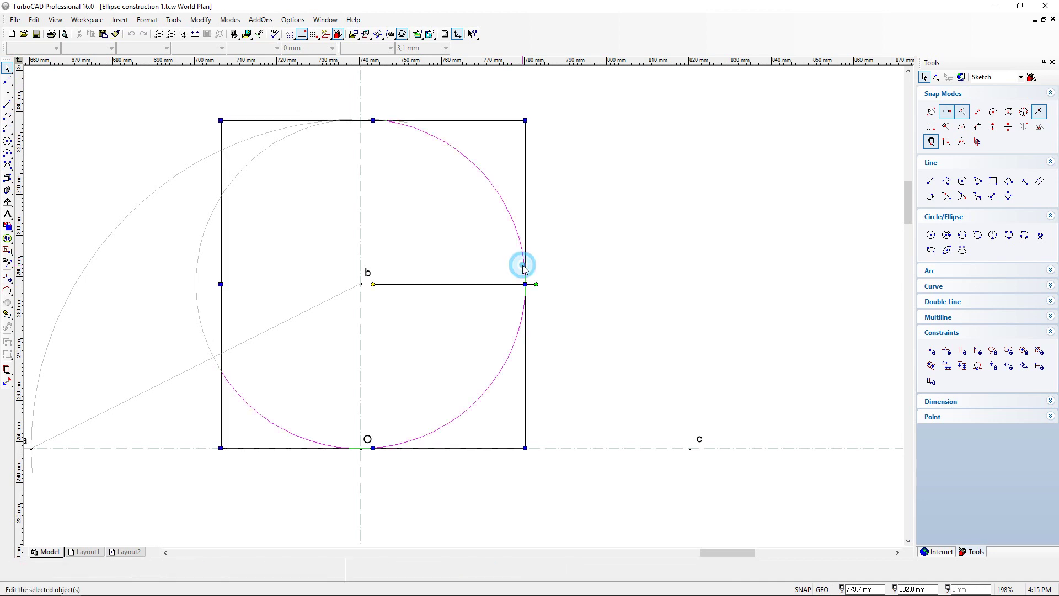
key(Delete)
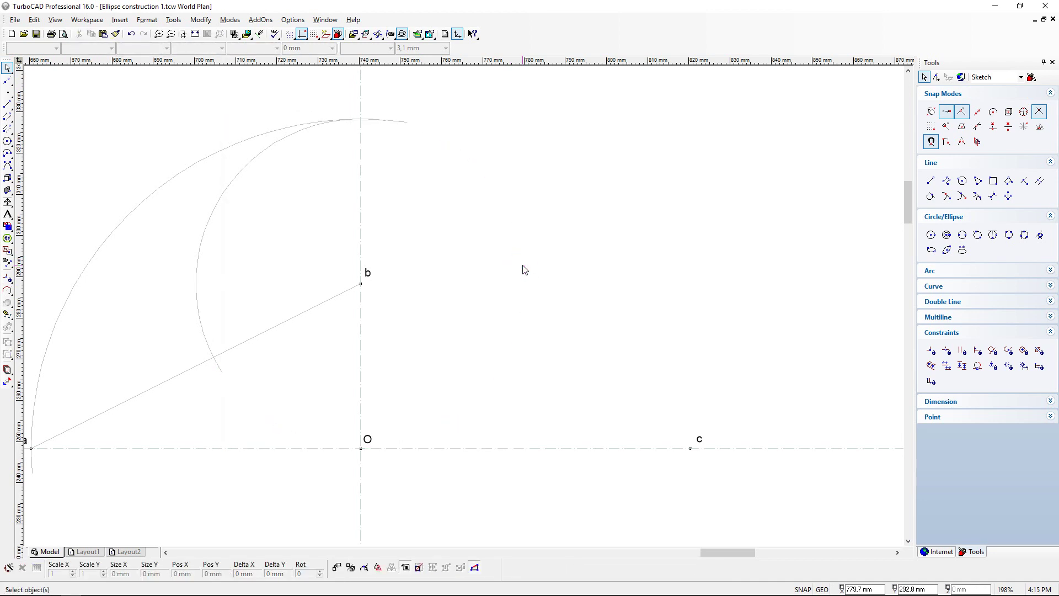
click(195, 34)
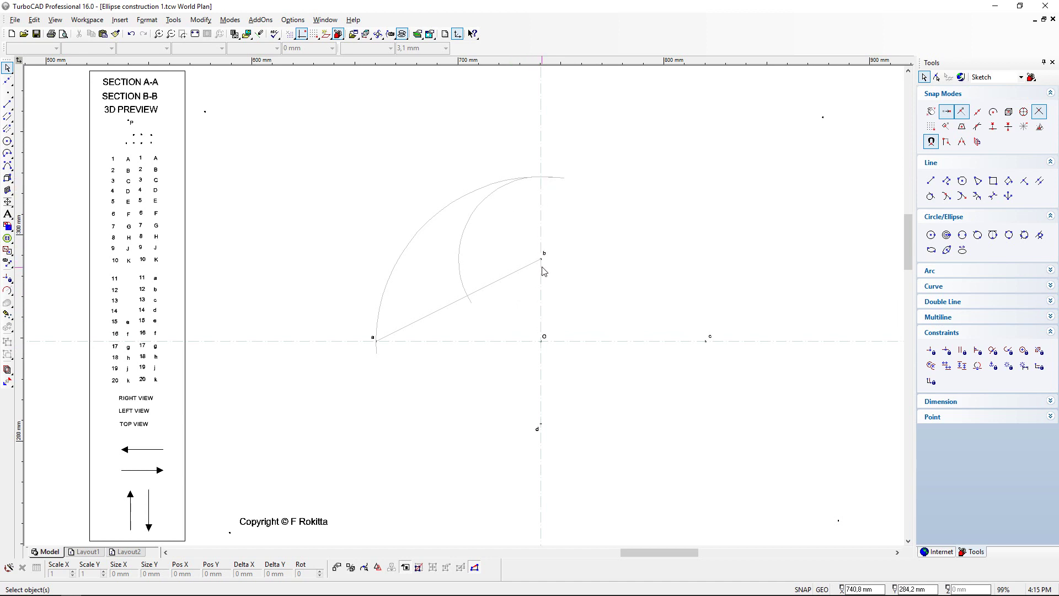
Step: Move a spare dot from the symbol table onto the intersection of the small arc and line ab
scroll(544, 270, up, 1)
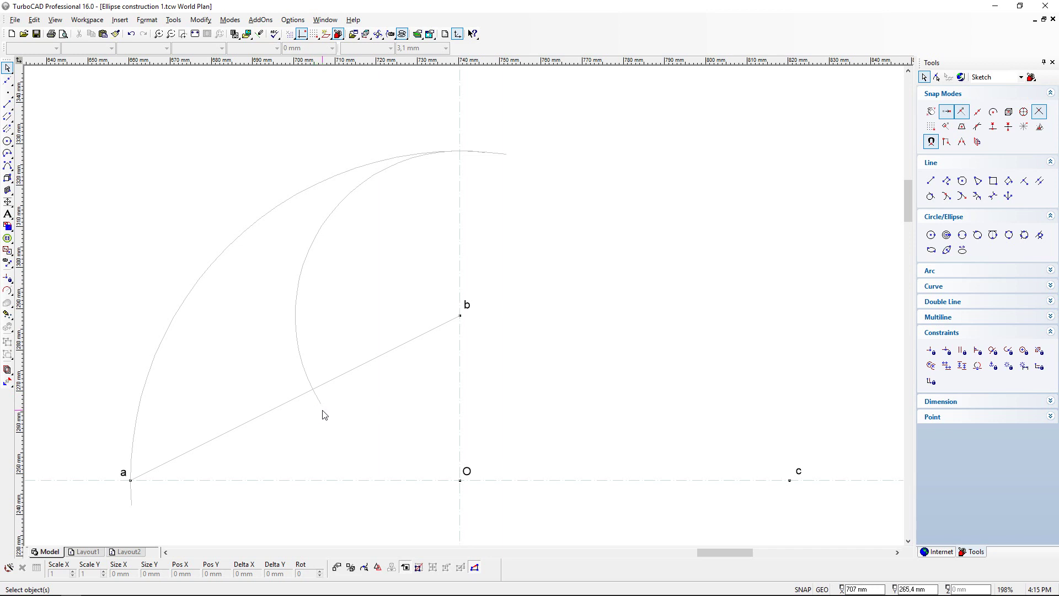
scroll(319, 271, down, 2)
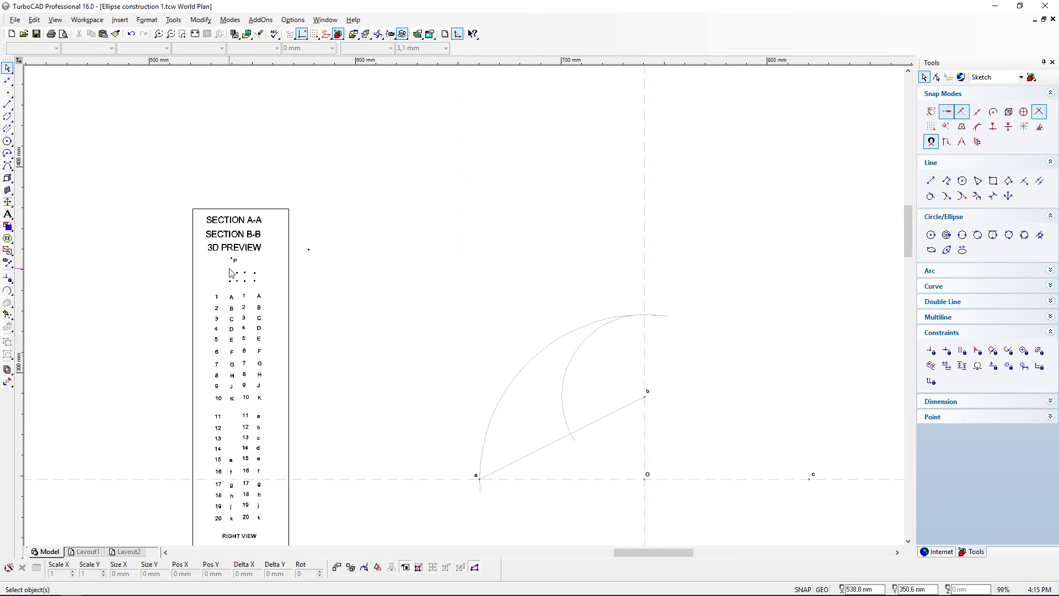
scroll(231, 271, up, 2)
click(465, 332)
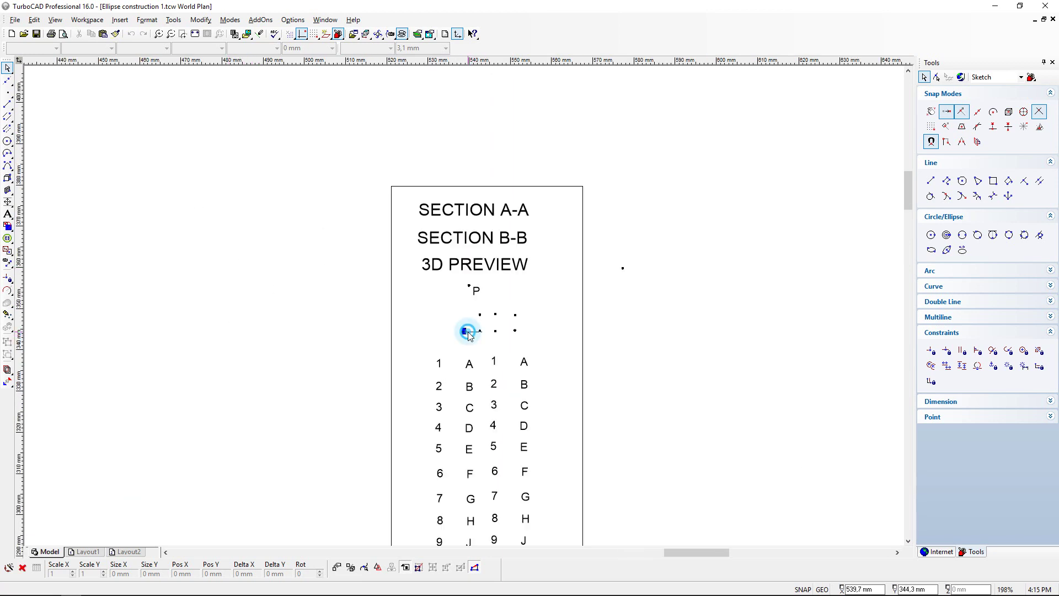
click(465, 332)
scroll(504, 324, down, 2)
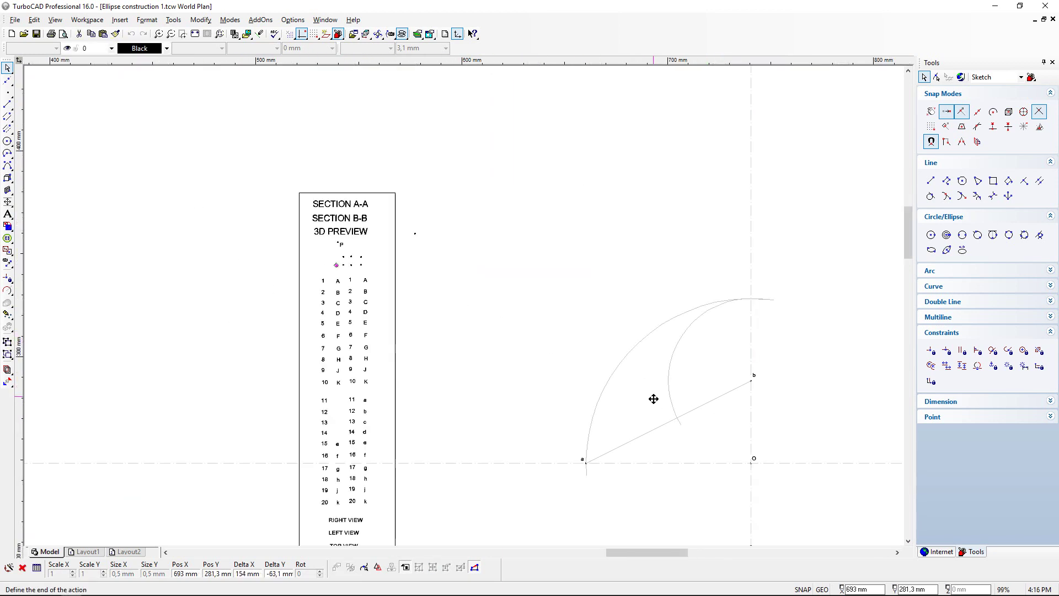
scroll(653, 392, up, 4)
click(468, 325)
click(517, 349)
scroll(550, 358, down, 2)
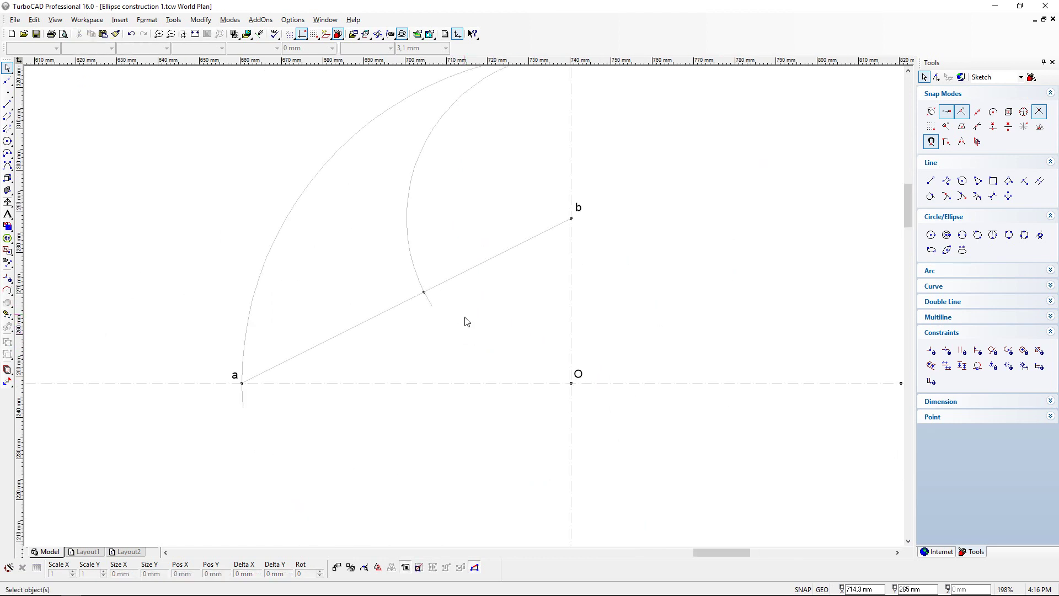
scroll(550, 309, down, 2)
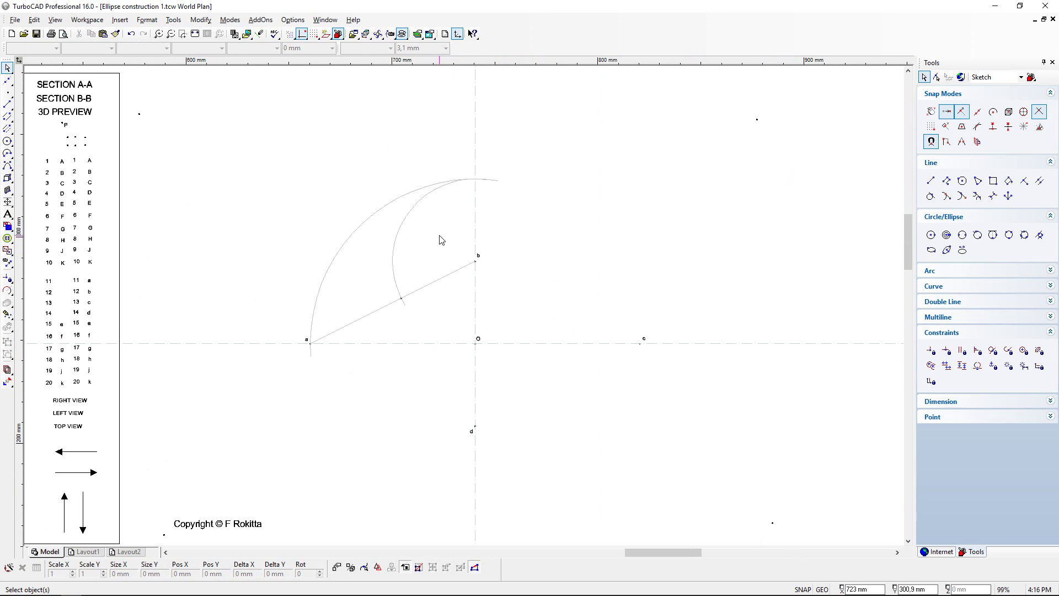
Step: Move another spare dot from the symbol table to the point where both arcs meet on the vertical axis
scroll(440, 238, up, 2)
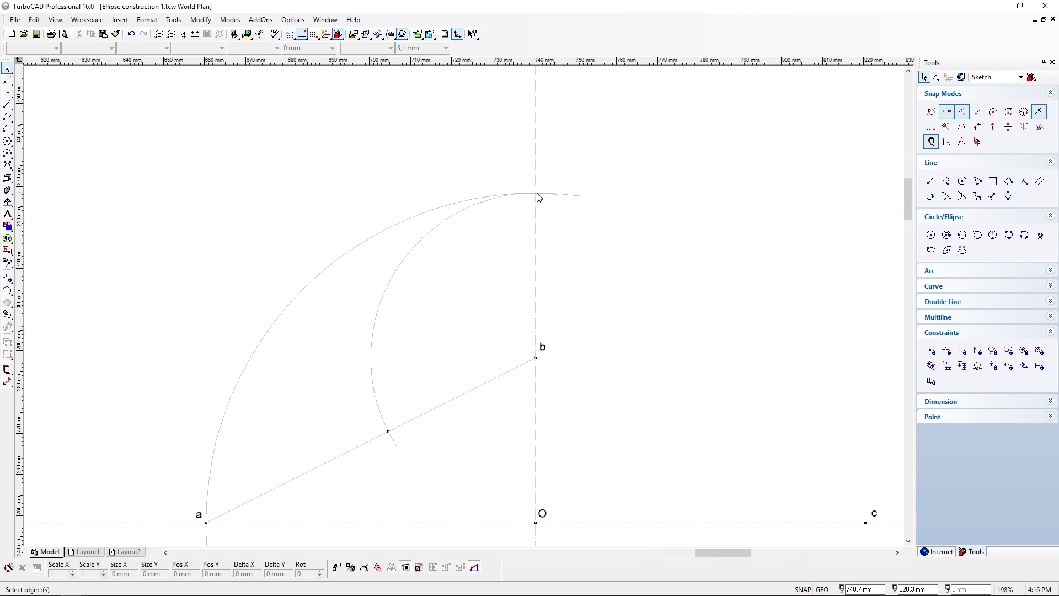
scroll(539, 197, down, 2)
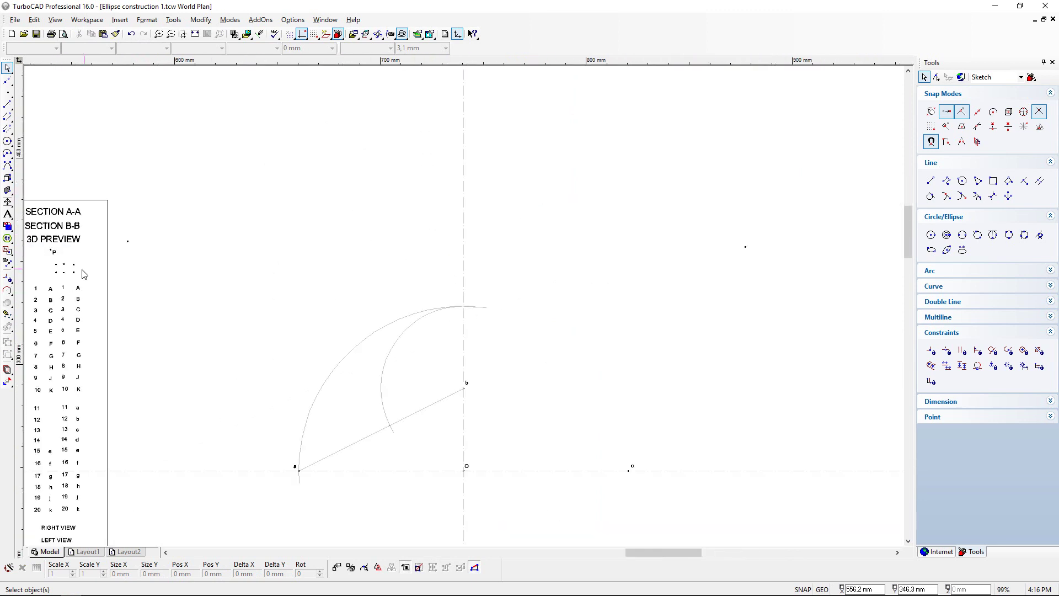
click(59, 270)
click(54, 263)
scroll(437, 310, up, 2)
click(332, 322)
scroll(480, 322, down, 2)
key(Escape)
scroll(390, 432, down, 1)
scroll(462, 305, up, 1)
scroll(466, 318, up, 2)
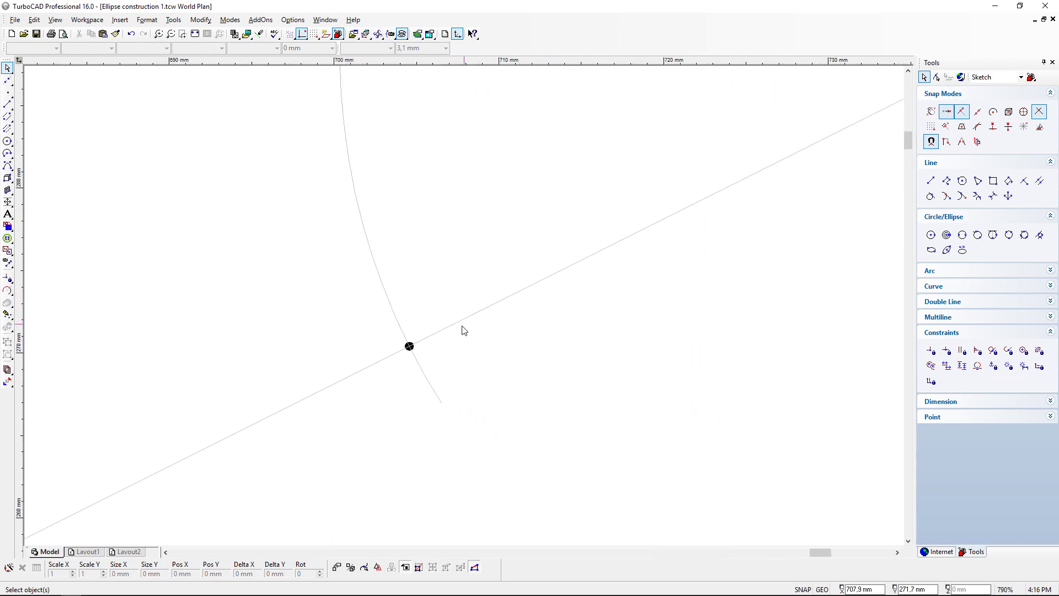
scroll(463, 307, down, 2)
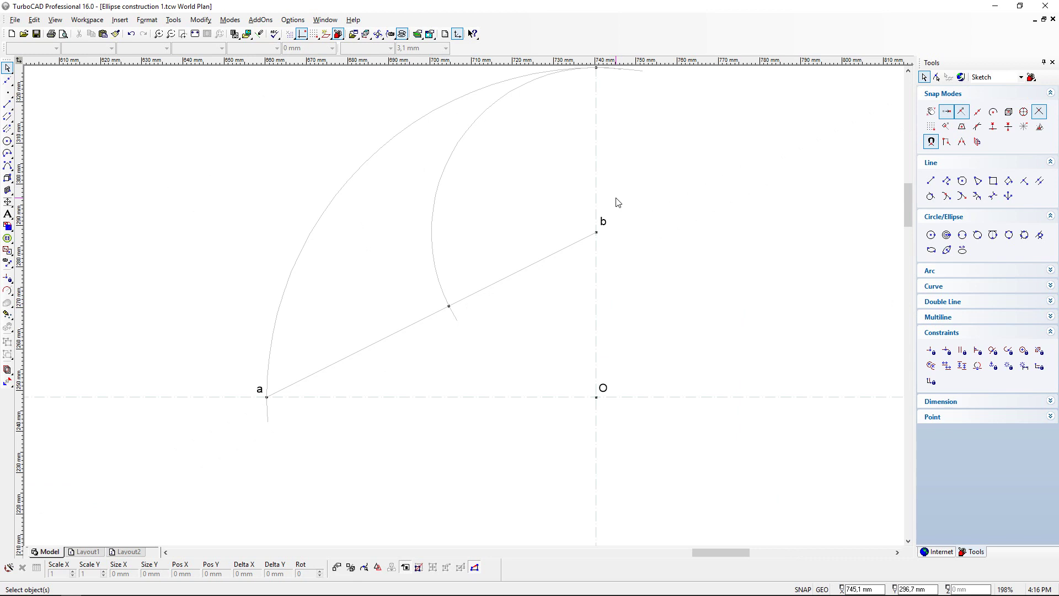
Step: Move the letter e from the symbol table to just above right of the dot where the two arcs meet
click(195, 34)
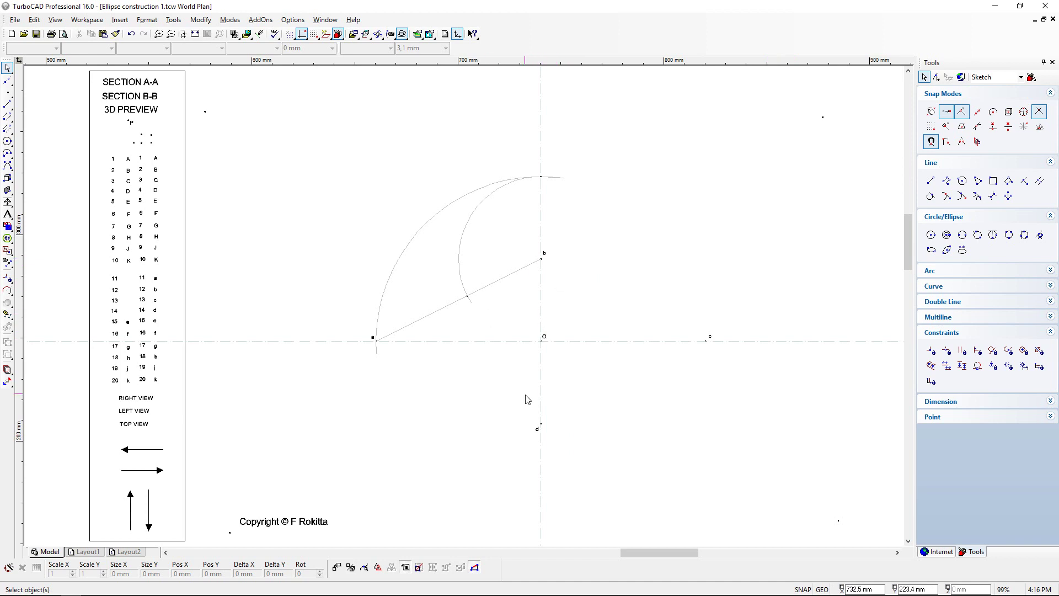
click(128, 324)
drag(127, 324, 480, 193)
scroll(546, 170, up, 3)
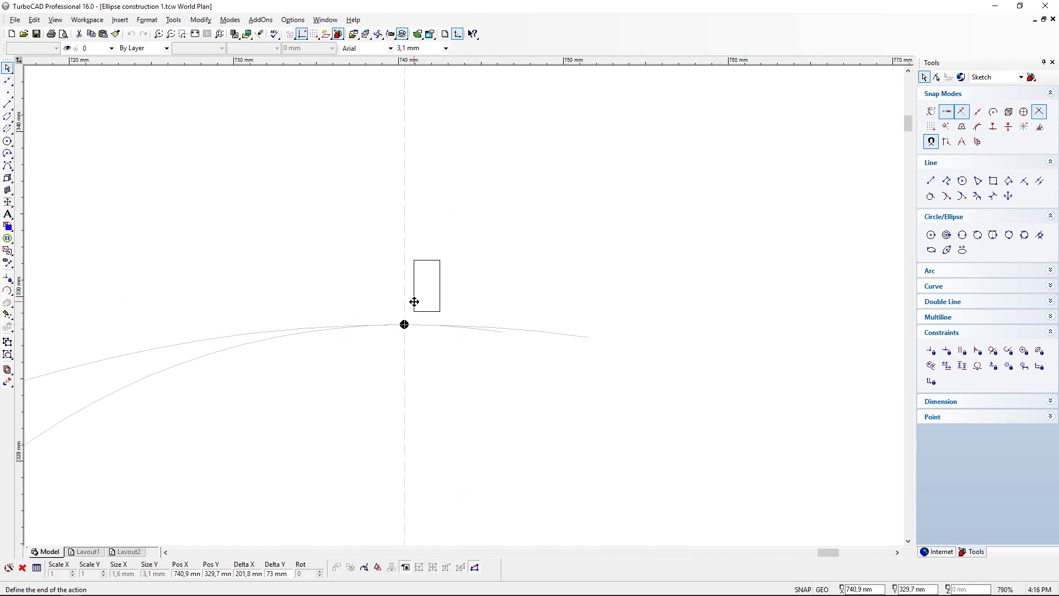
click(418, 302)
click(541, 435)
scroll(465, 309, down, 2)
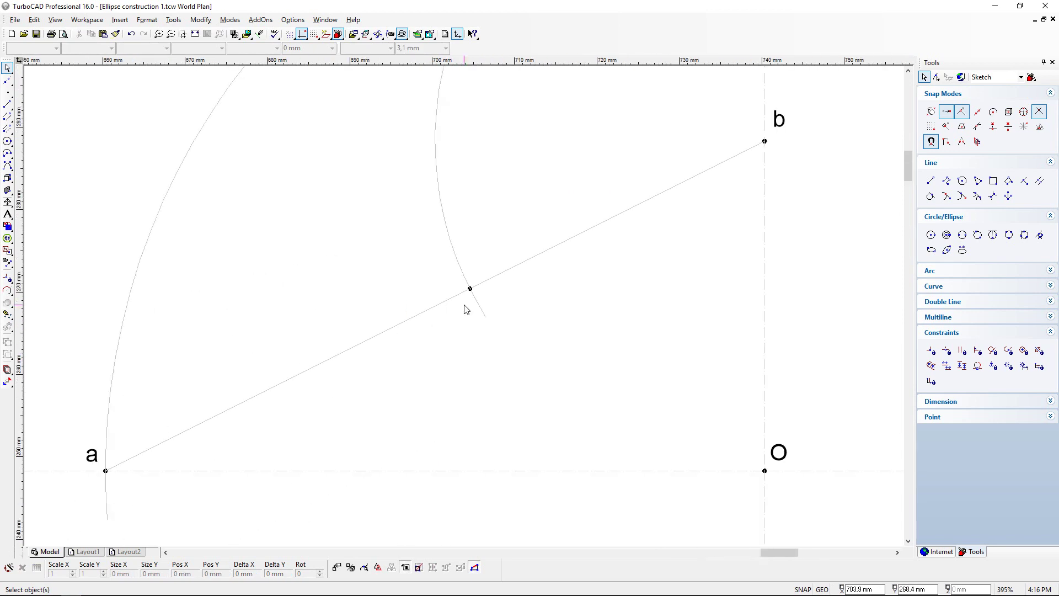
Step: Move the letter f from the symbol table to just below the dot where the small arc crosses line ab
scroll(459, 318, down, 4)
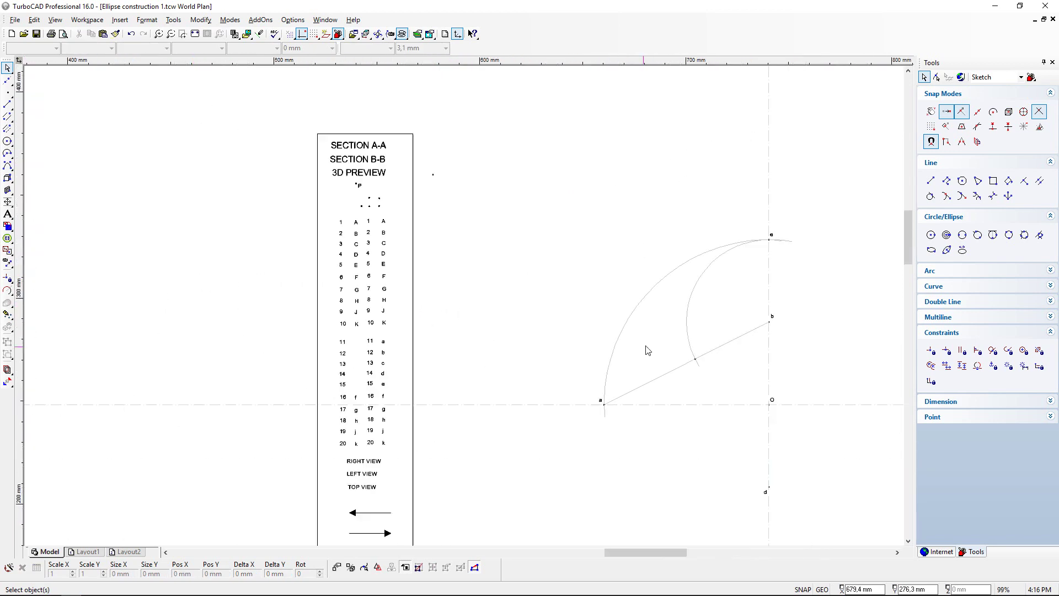
scroll(363, 398, up, 4)
click(444, 311)
drag(442, 314, 493, 270)
scroll(513, 309, down, 4)
scroll(813, 303, up, 6)
click(636, 248)
scroll(465, 311, down, 4)
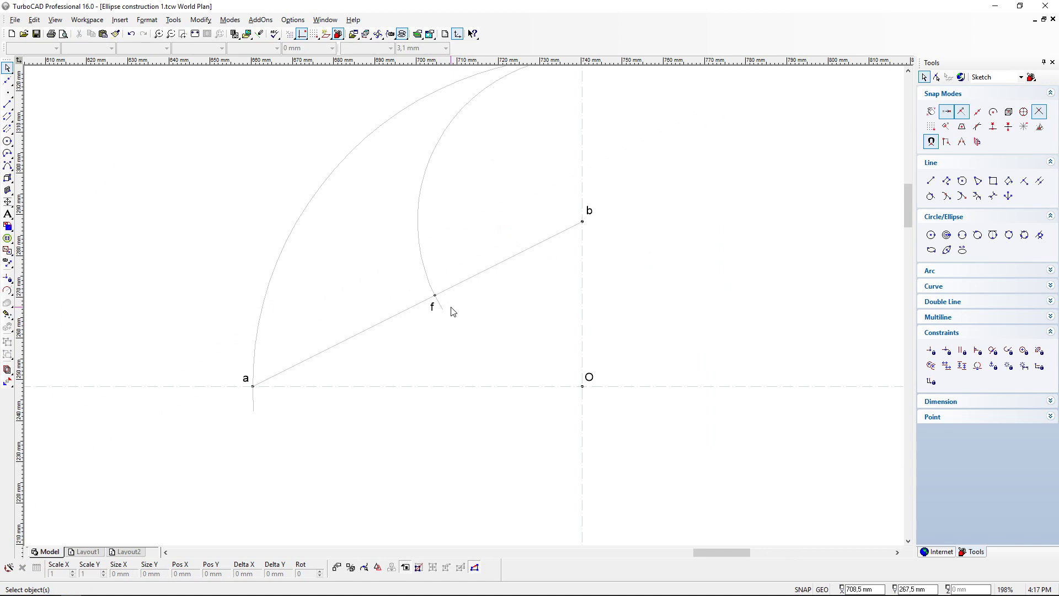
scroll(451, 309, down, 1)
scroll(535, 293, up, 1)
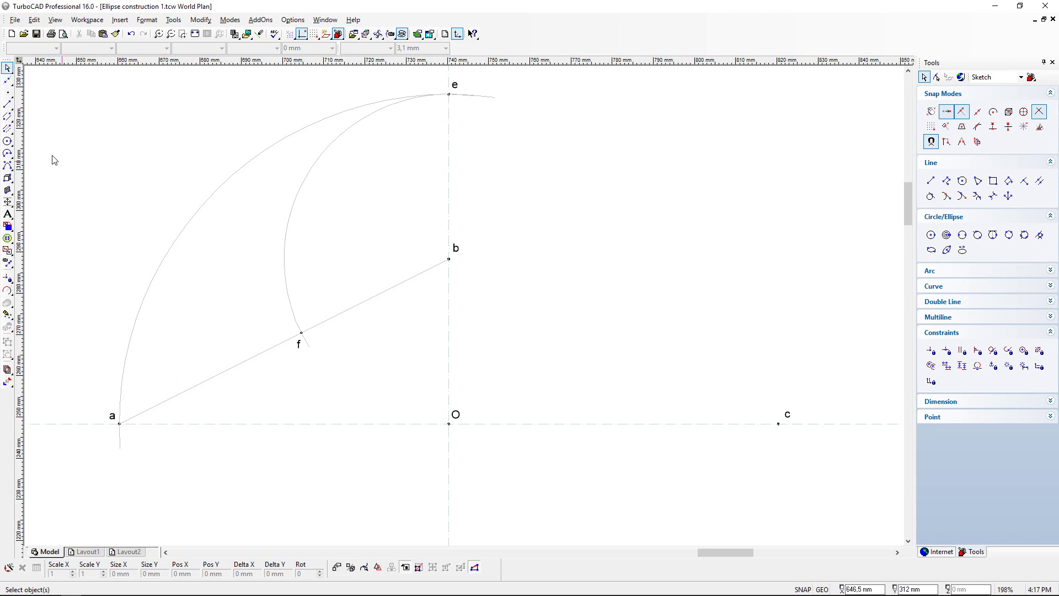
Step: Draw a light gray construction circle with a 40 mm radius centred on dot a
click(8, 142)
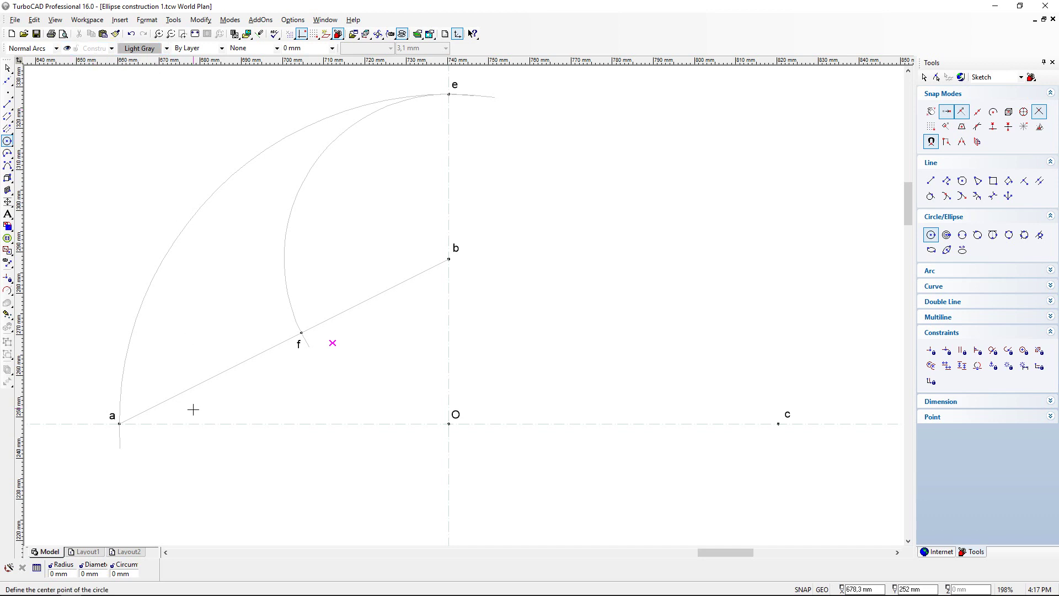
scroll(142, 426, up, 4)
scroll(399, 348, up, 2)
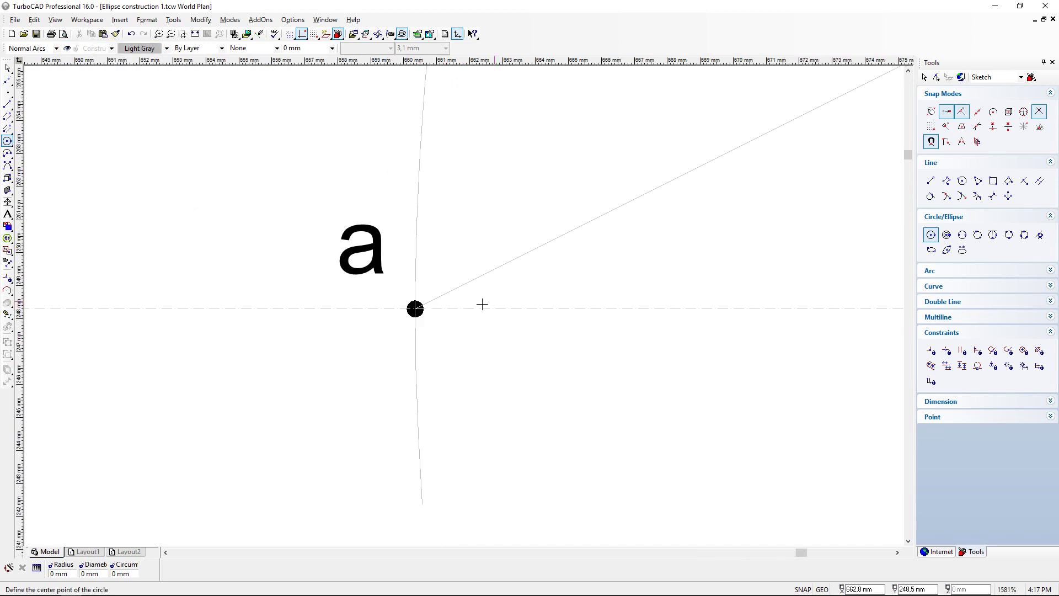
click(415, 309)
scroll(489, 283, down, 4)
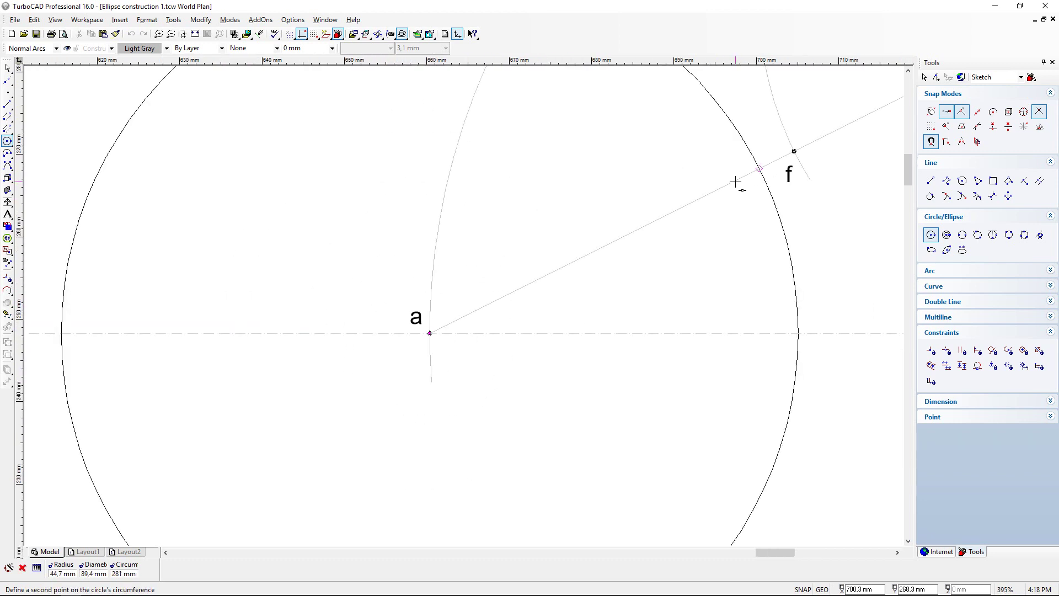
scroll(230, 415, down, 2)
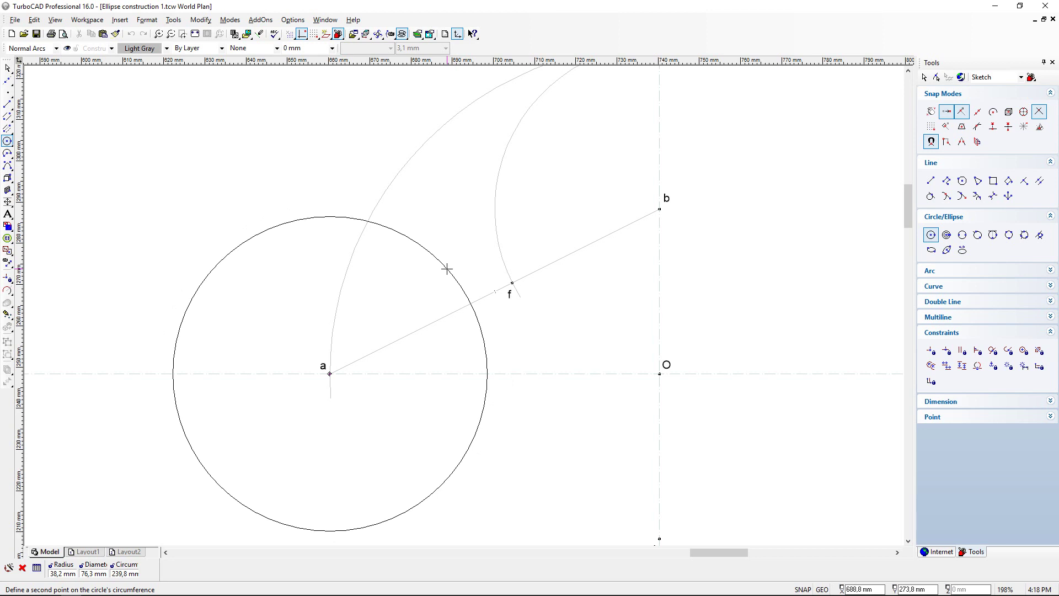
click(447, 269)
key(Tab)
text(40)
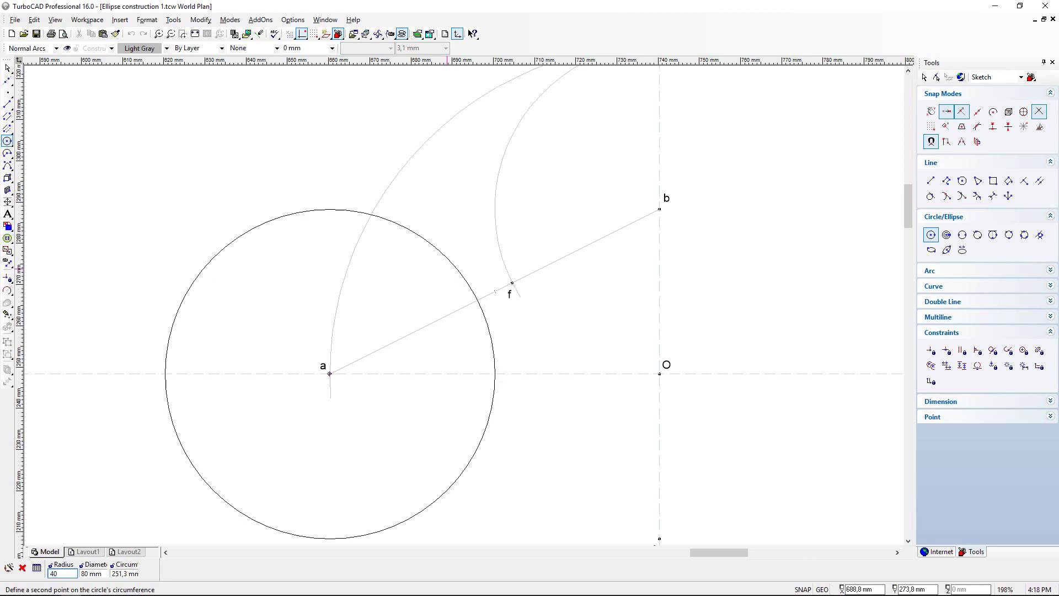
key(Return)
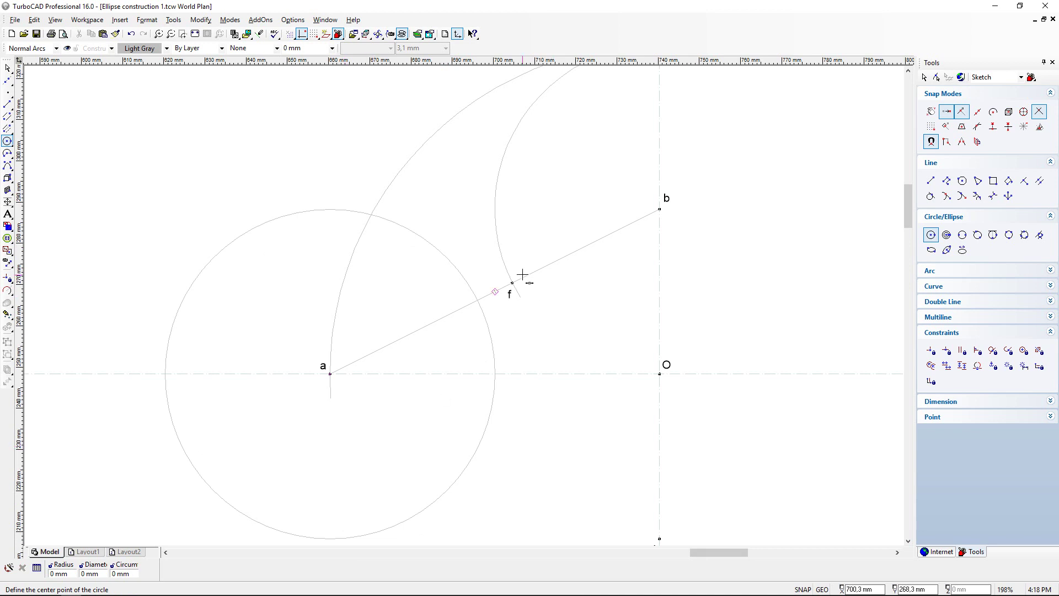
Step: Draw a light gray construction circle with a 40 mm radius centred on dot f
scroll(529, 287, up, 8)
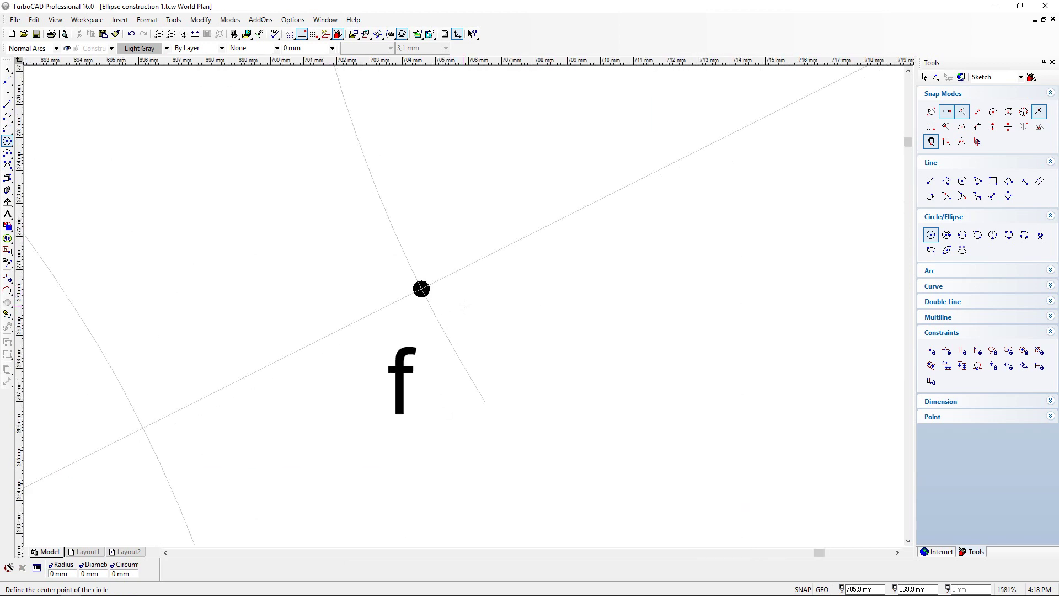
click(421, 288)
scroll(466, 309, down, 8)
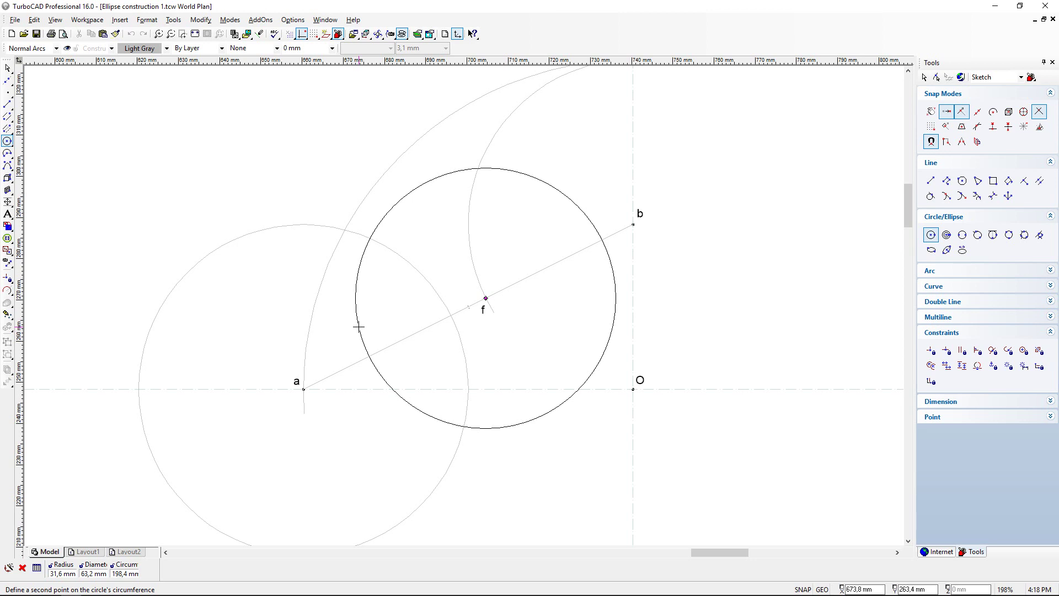
key(Tab)
text(40)
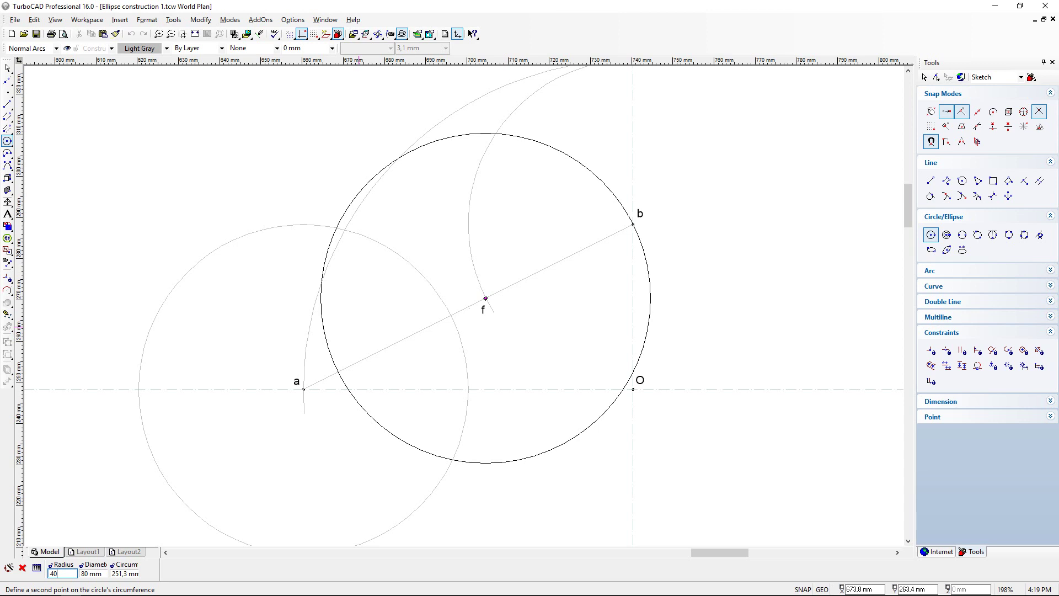
key(Return)
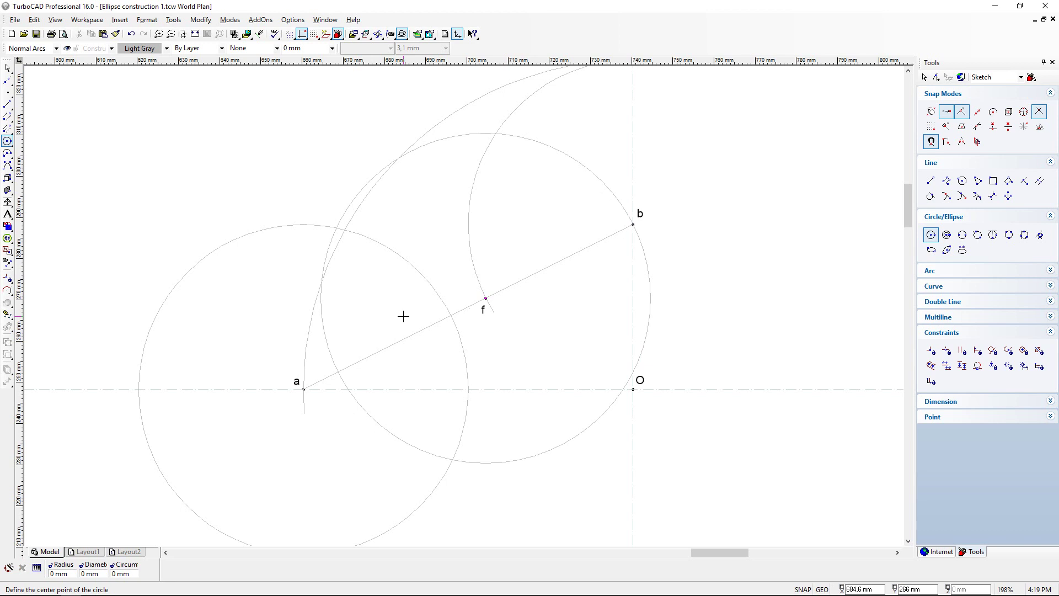
Step: Split the circle around a at its top and lower right, and delete its left part, keeping the arc crossing line ab
click(8, 290)
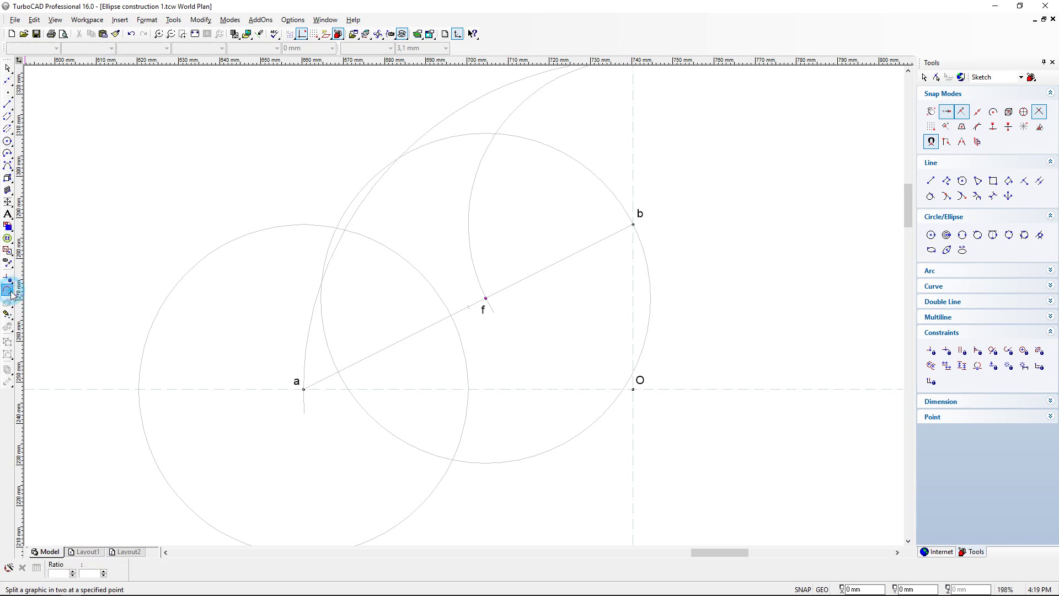
click(281, 225)
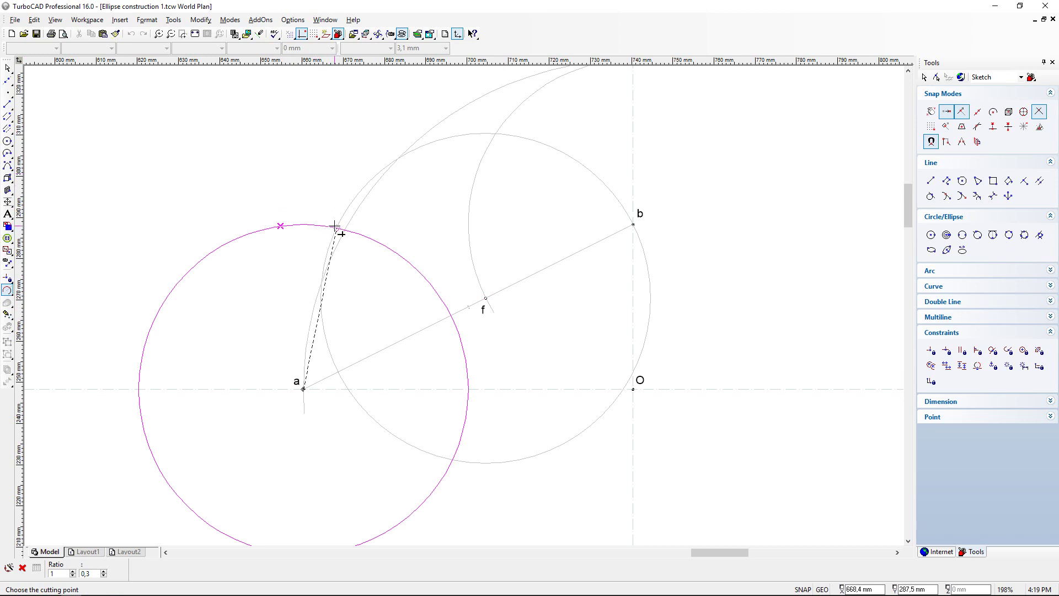
click(303, 196)
click(303, 197)
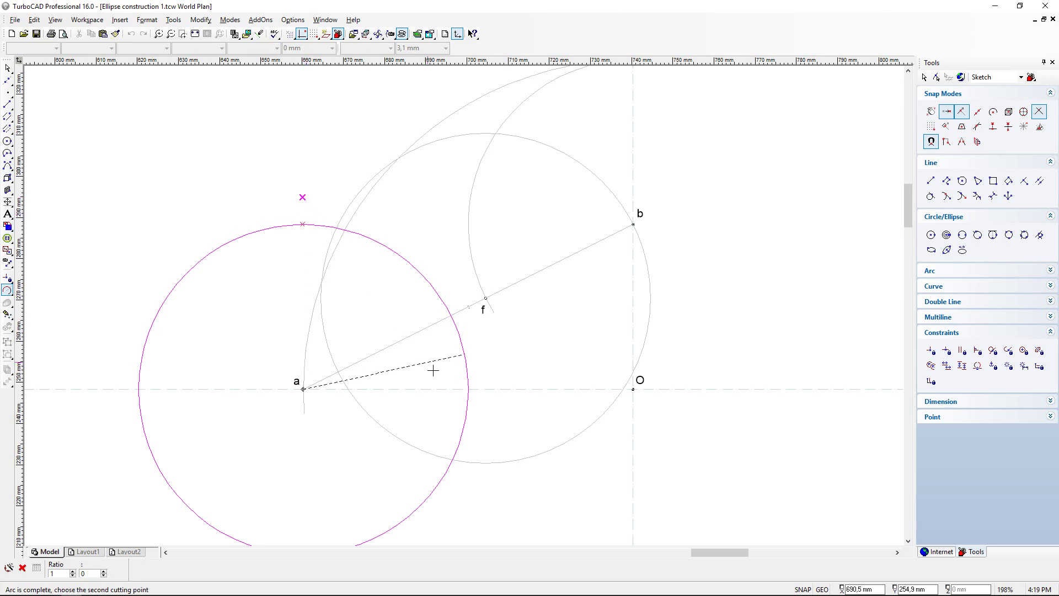
click(466, 499)
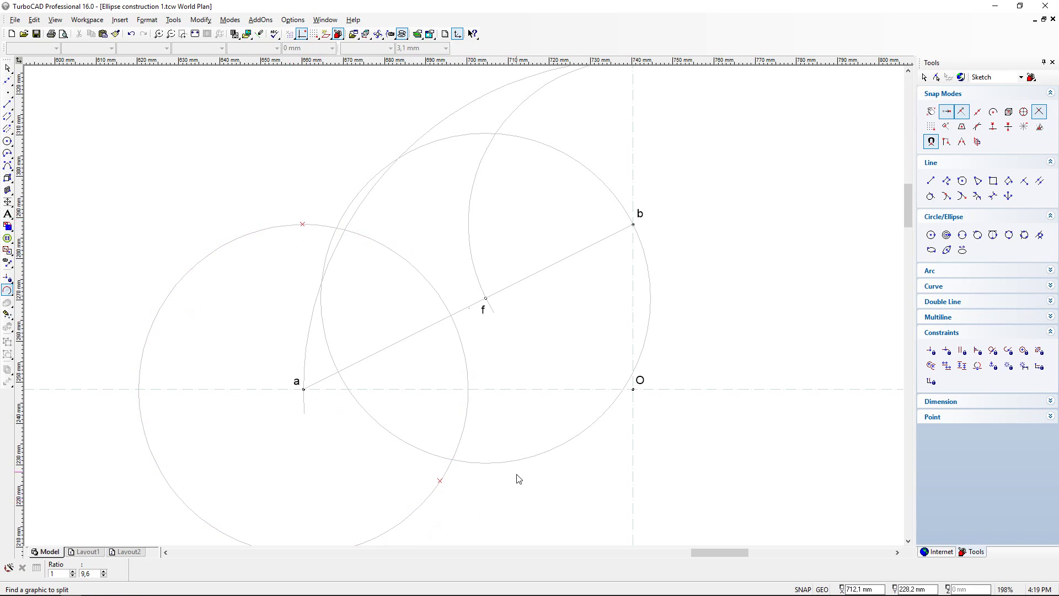
click(7, 68)
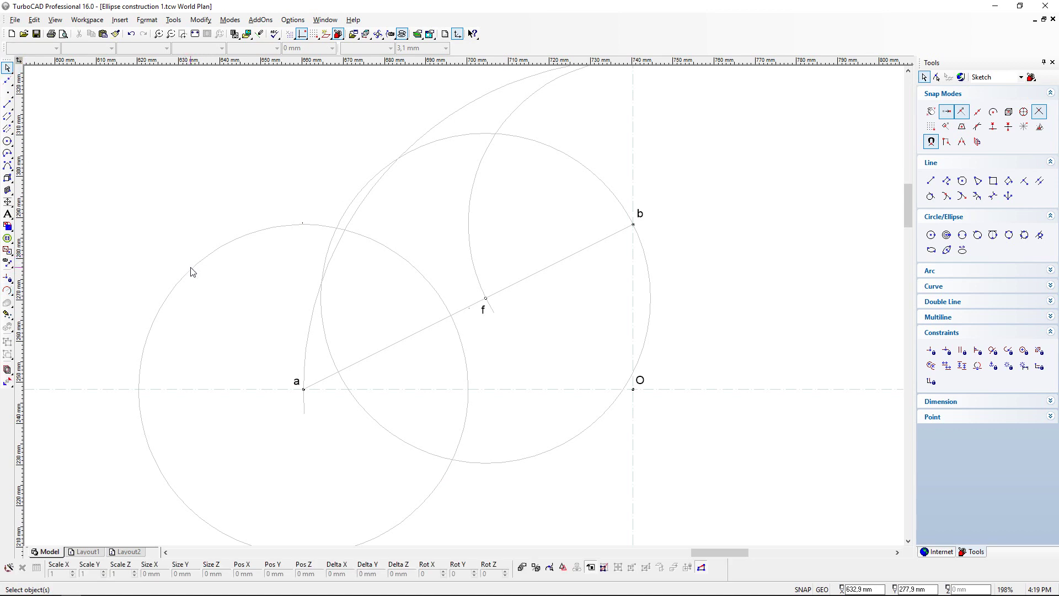
click(191, 270)
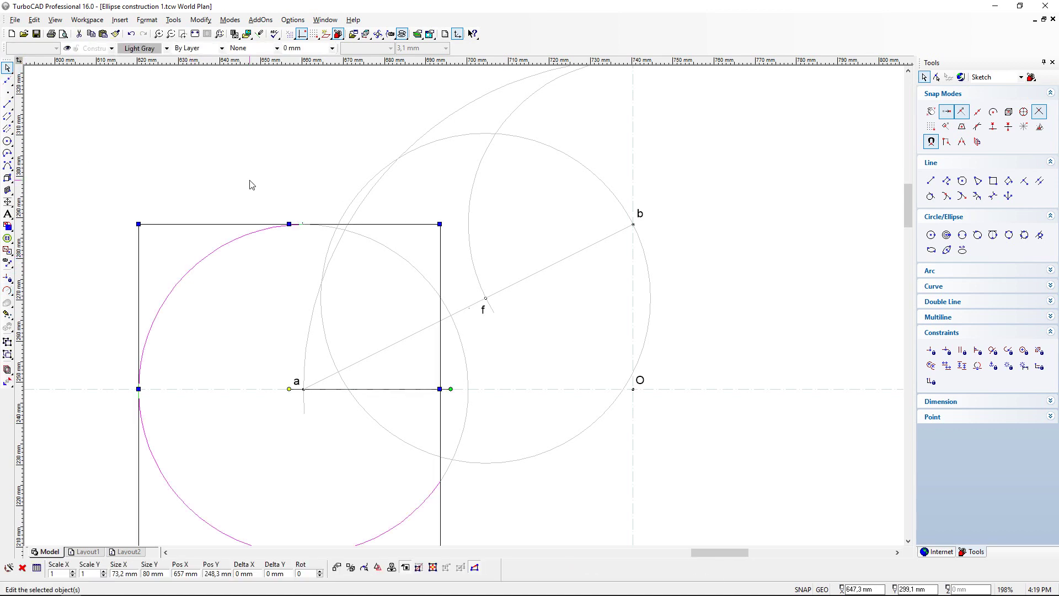
key(Delete)
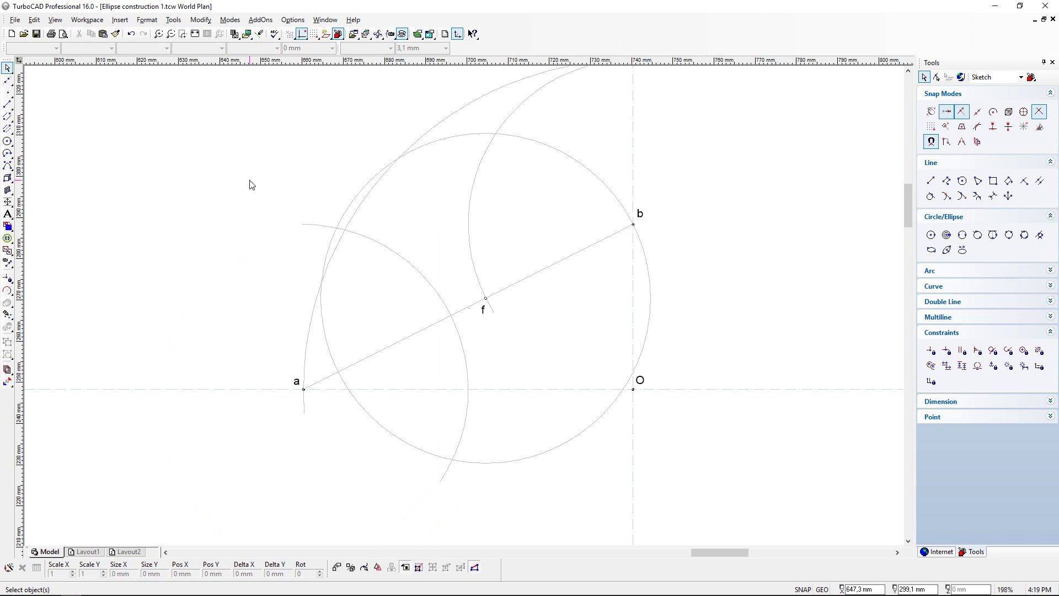
Step: Split the circle around f at its upper left and near its lowest point, and delete the larger right part
click(7, 293)
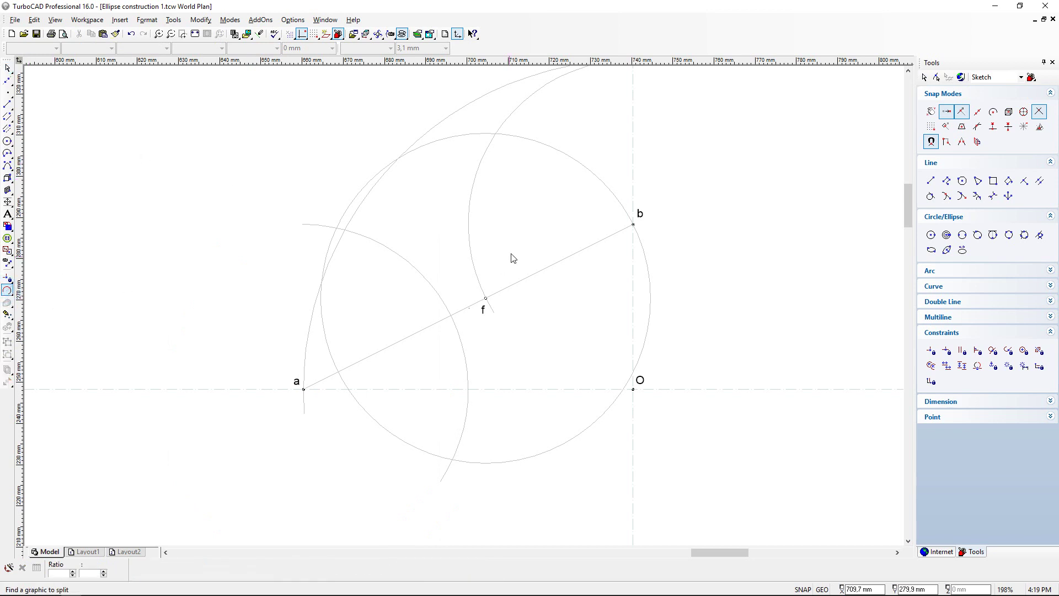
click(561, 152)
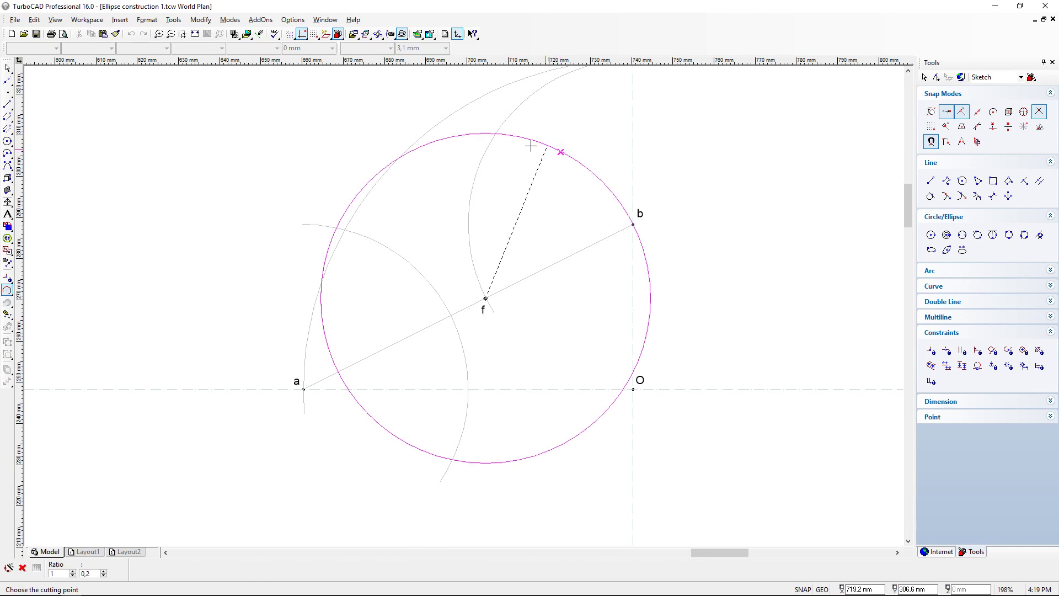
click(308, 179)
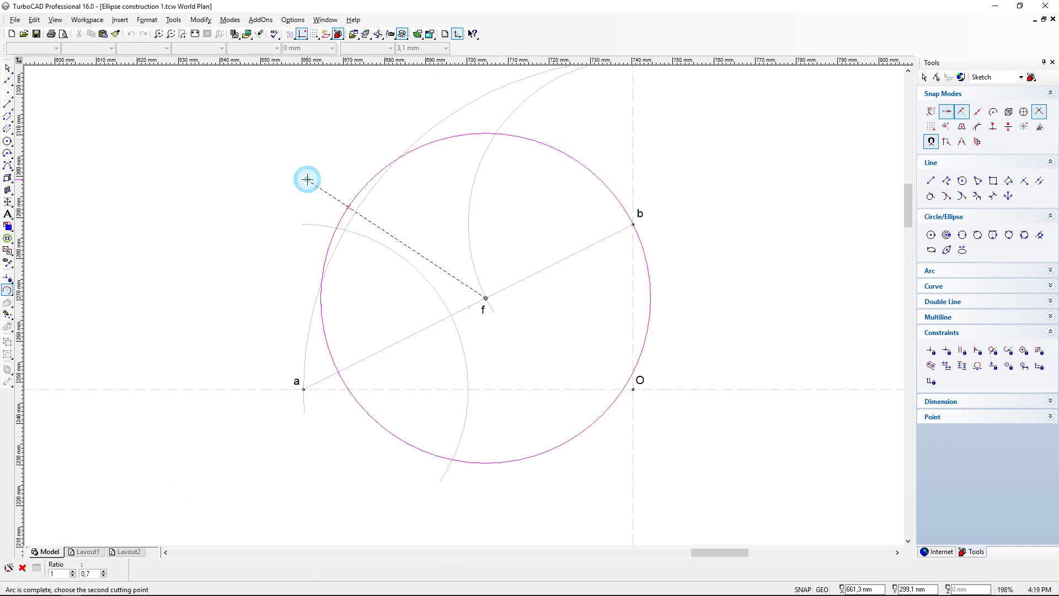
click(473, 512)
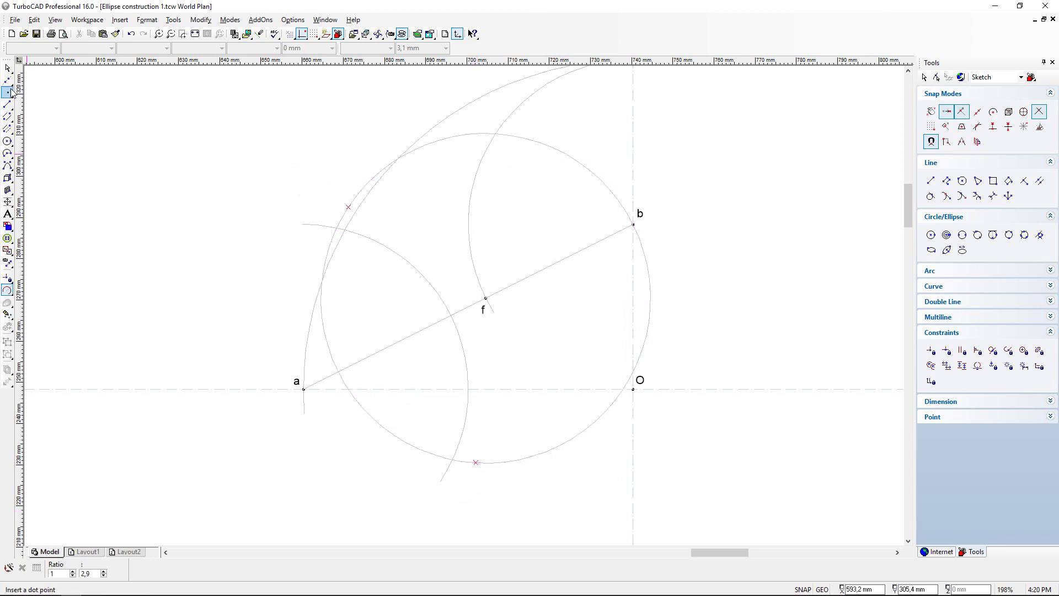
click(7, 68)
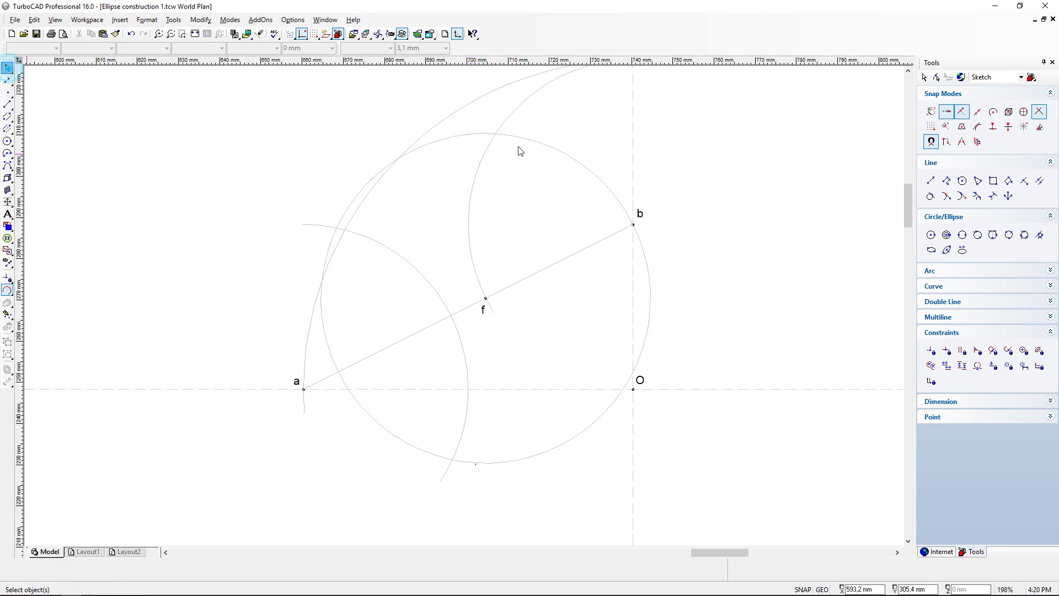
click(552, 151)
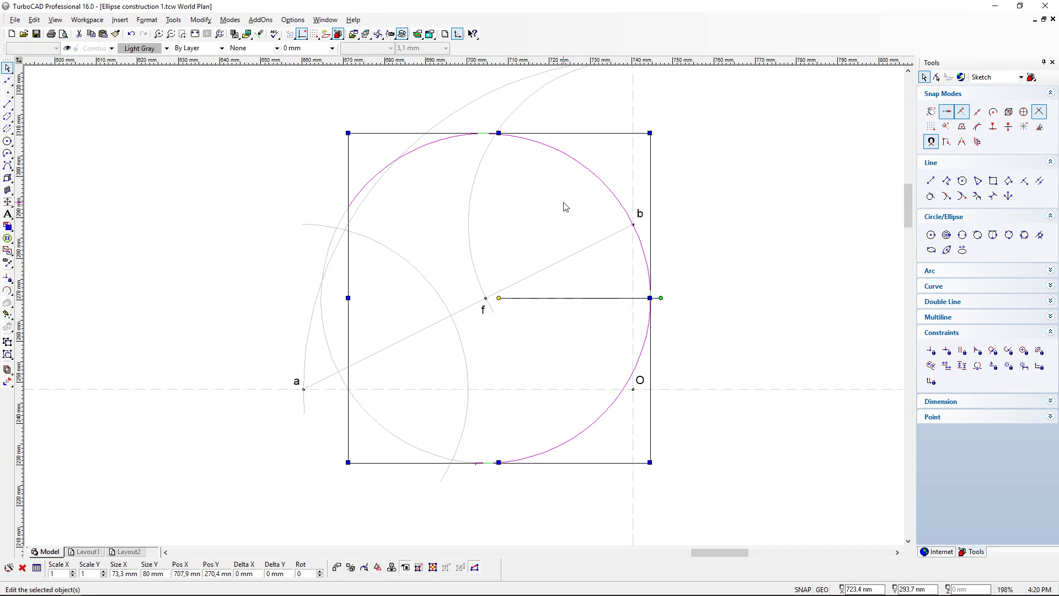
key(Delete)
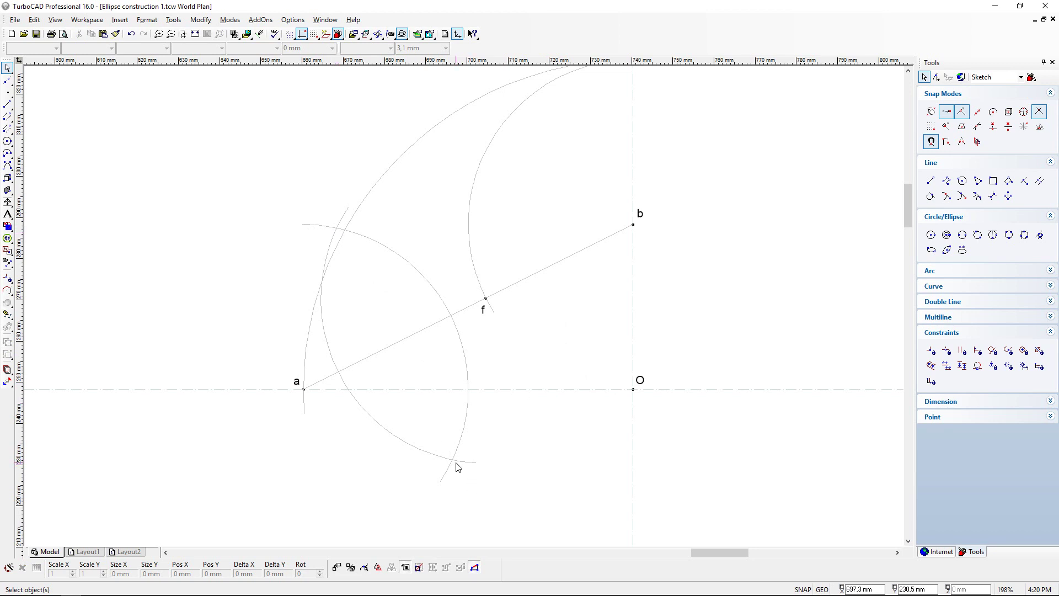
Step: Move a spare dot from the symbol table to the upper intersection of the two 40 mm arcs
scroll(457, 468, down, 2)
scroll(187, 116, up, 2)
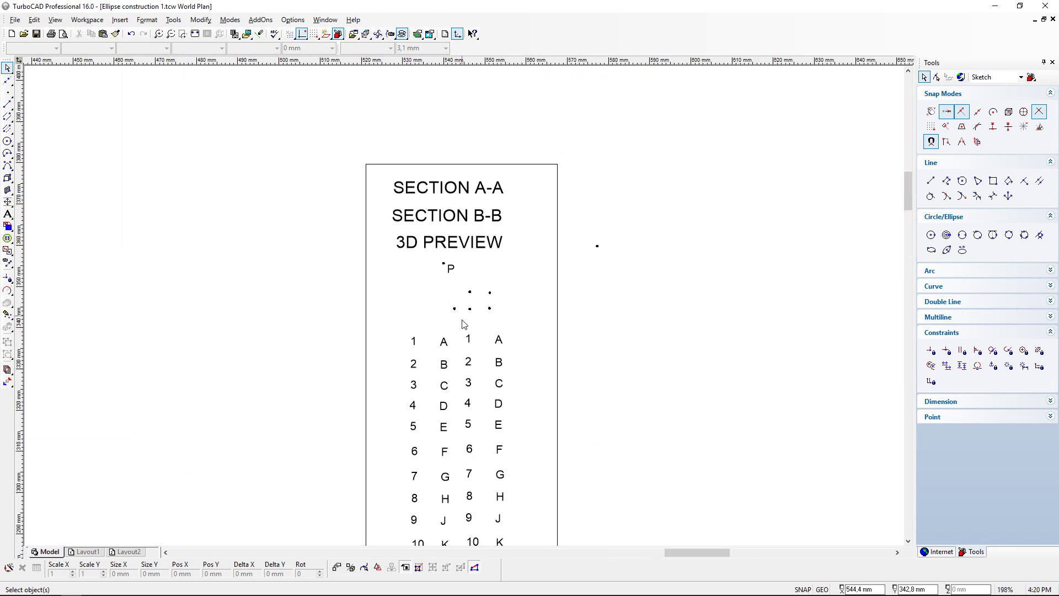
click(454, 308)
click(454, 304)
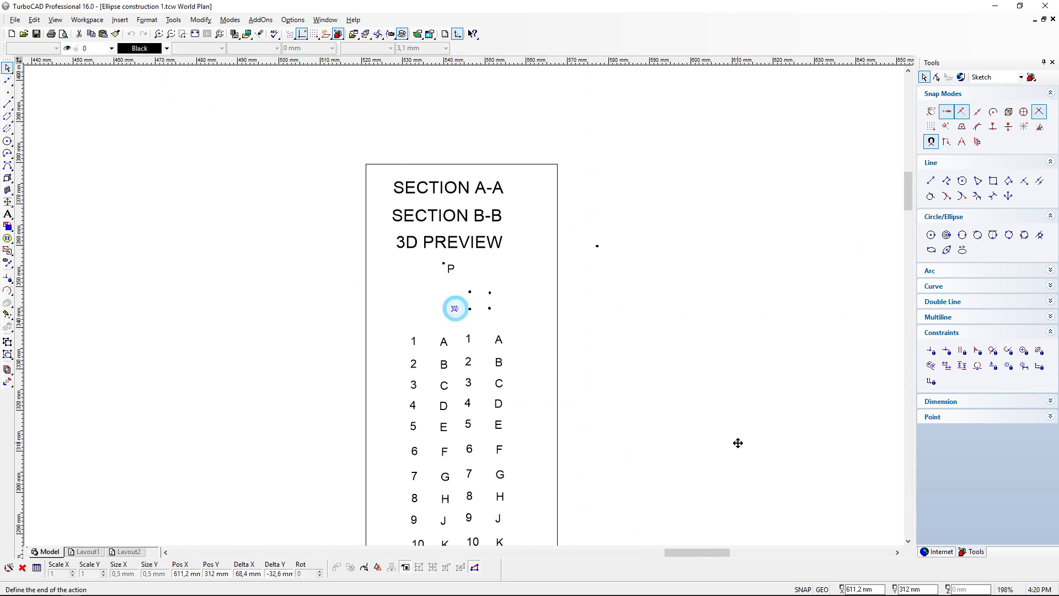
scroll(563, 373, down, 2)
scroll(634, 375, up, 4)
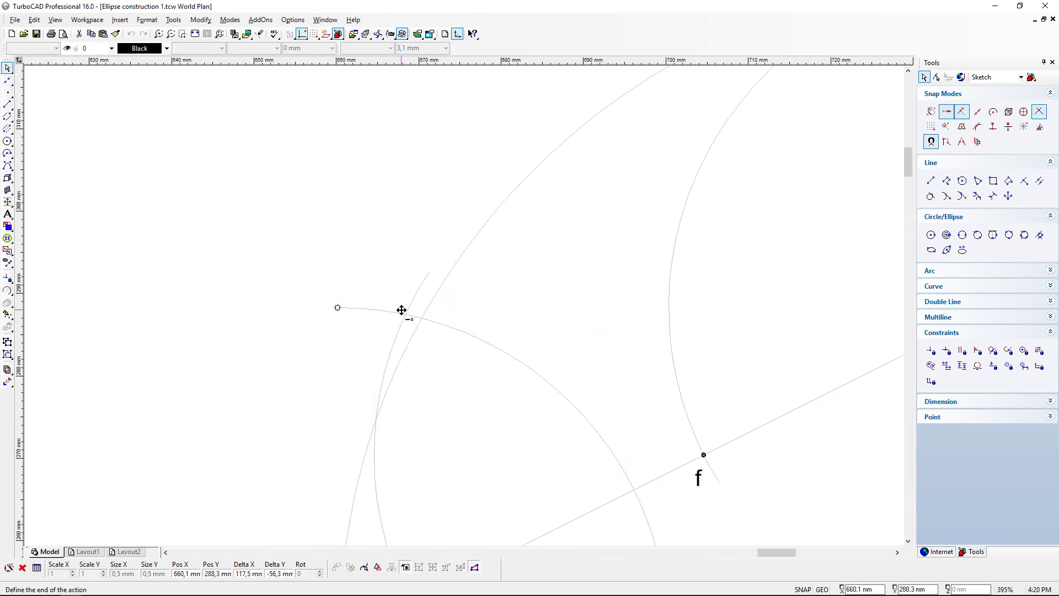
click(405, 314)
scroll(202, 280, down, 2)
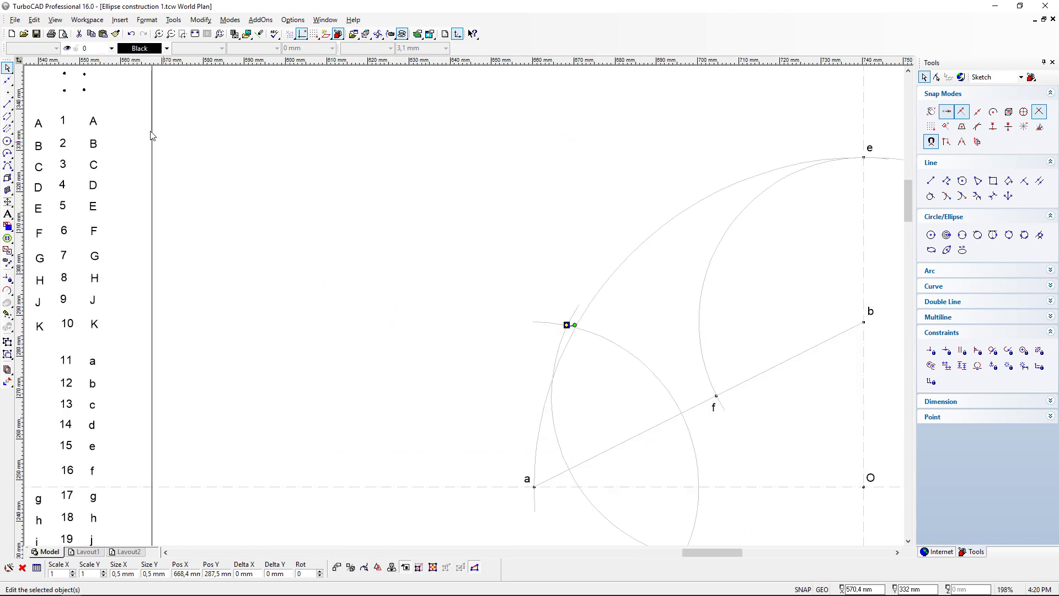
Step: Move another spare dot from the symbol table to the lower intersection of the two 40 mm arcs
click(64, 91)
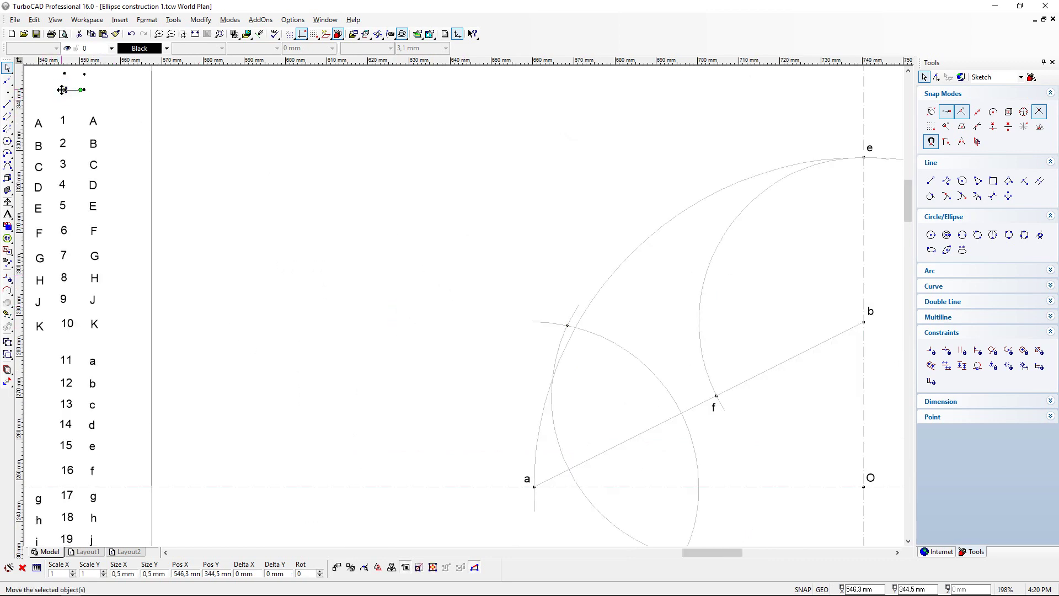
click(63, 89)
scroll(468, 305, down, 3)
scroll(529, 403, up, 3)
scroll(570, 499, down, 3)
scroll(482, 336, up, 7)
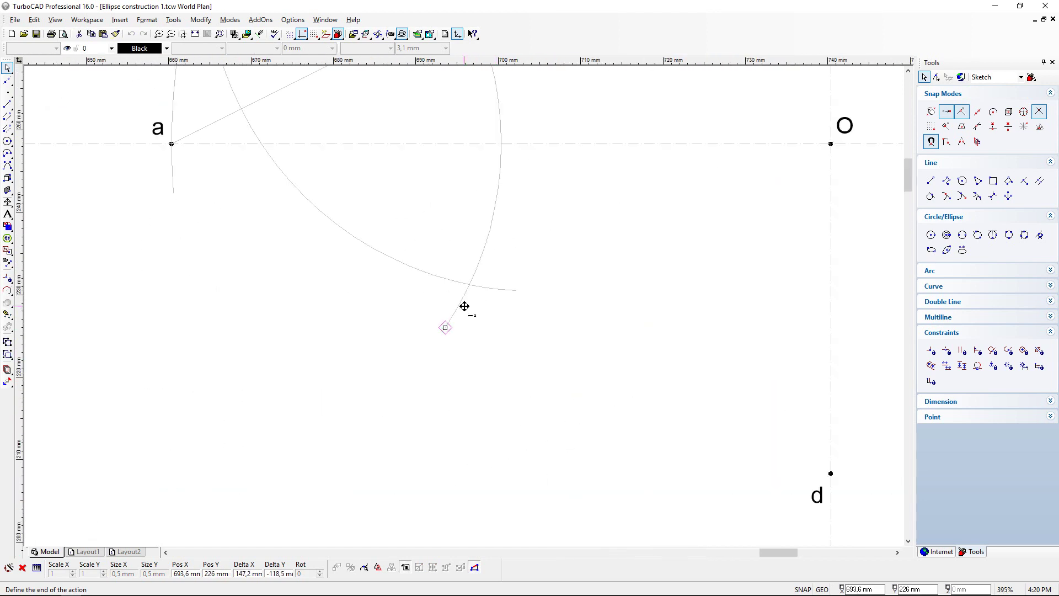
click(468, 309)
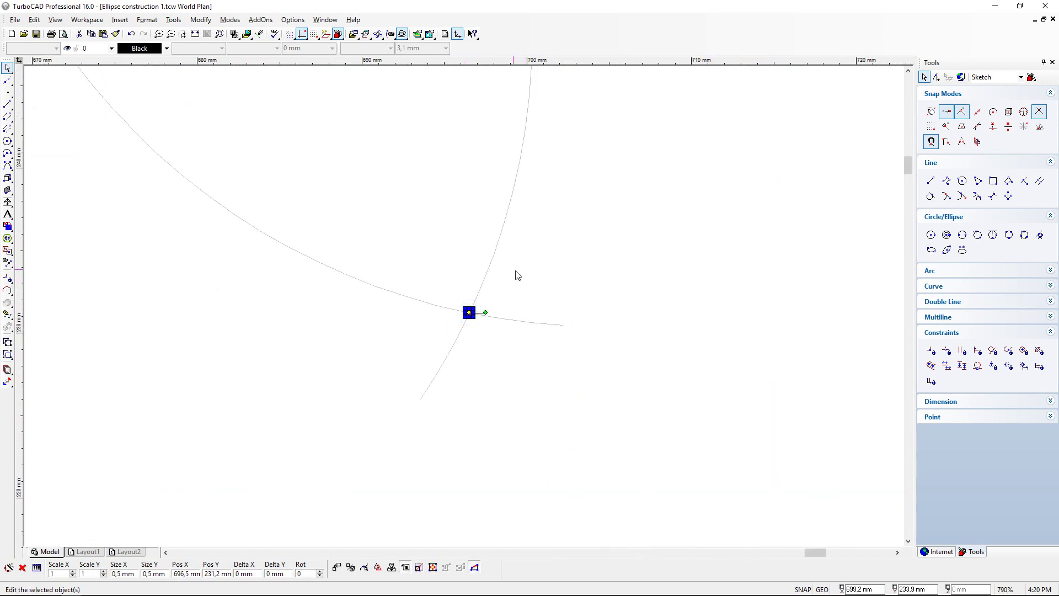
scroll(478, 320, up, 3)
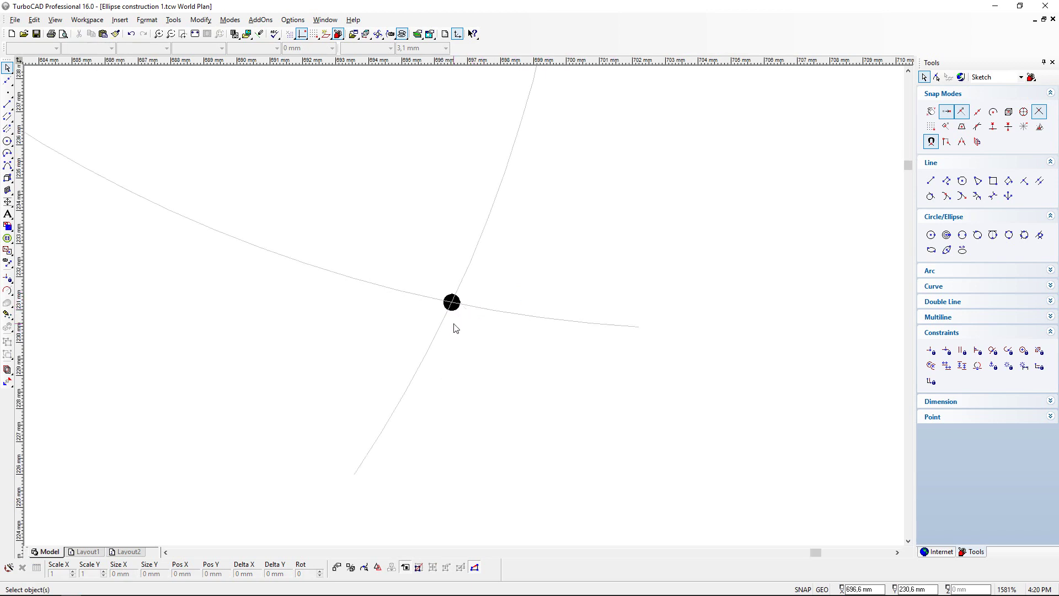
Step: Draw a light gray construction line from the upper arc intersection dot to the lower one, crossing line ab
scroll(452, 303, down, 5)
scroll(446, 325, up, 4)
scroll(446, 326, down, 6)
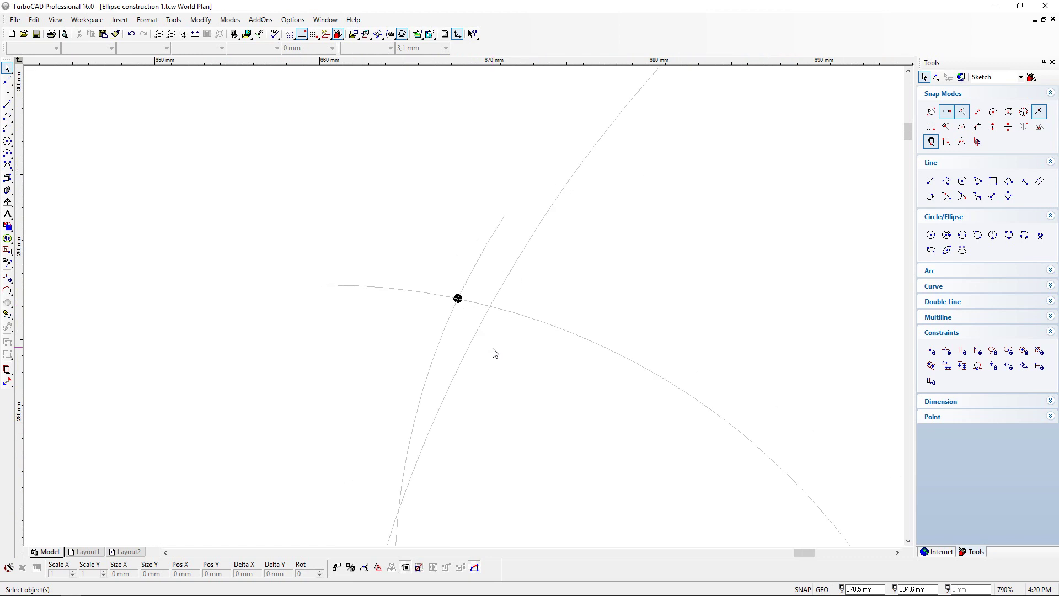
scroll(617, 469, down, 2)
scroll(470, 302, up, 2)
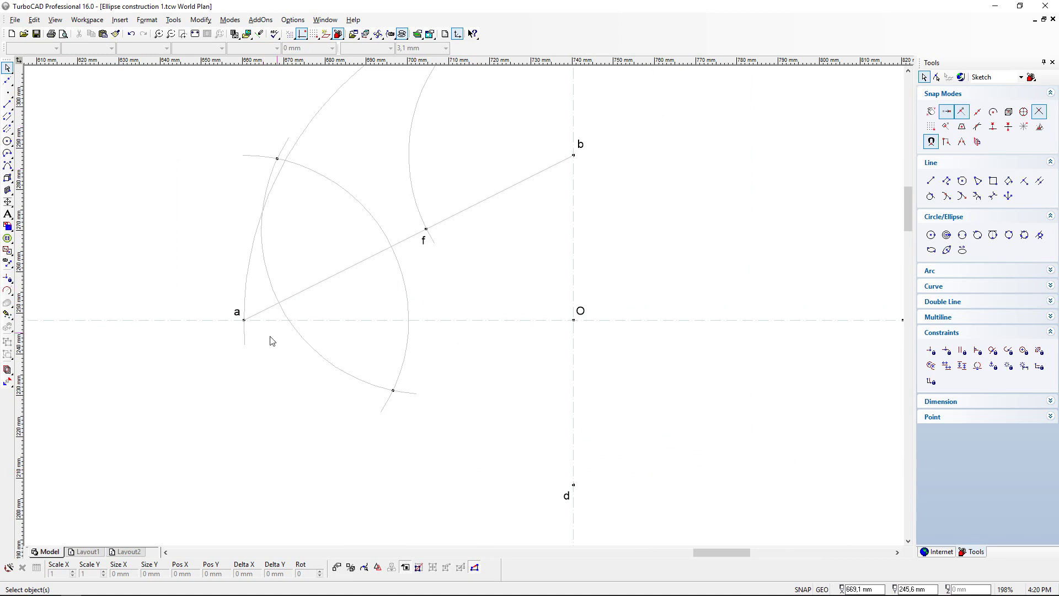
click(8, 105)
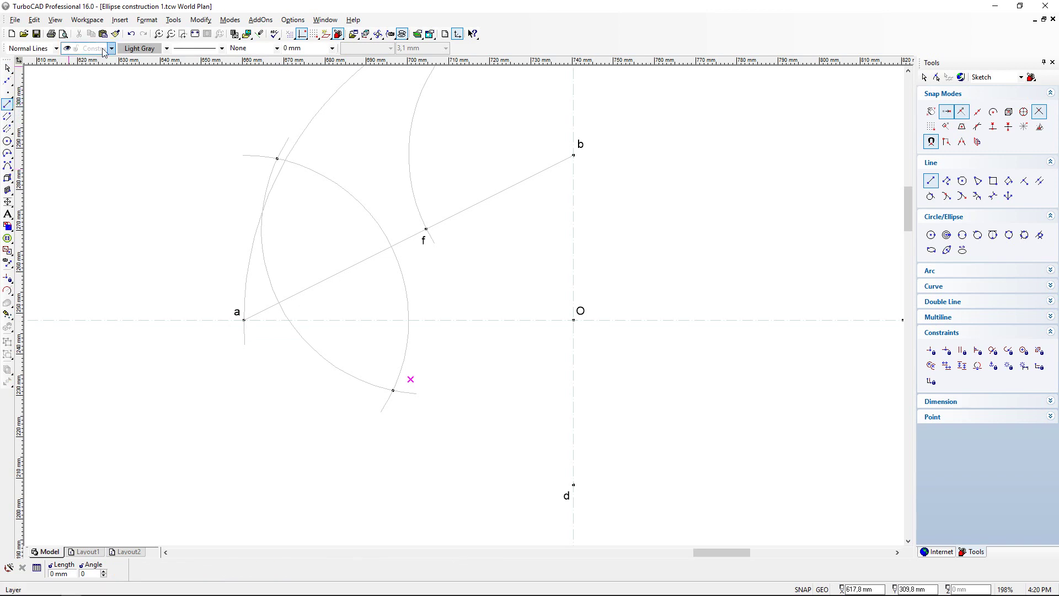
scroll(284, 160, up, 15)
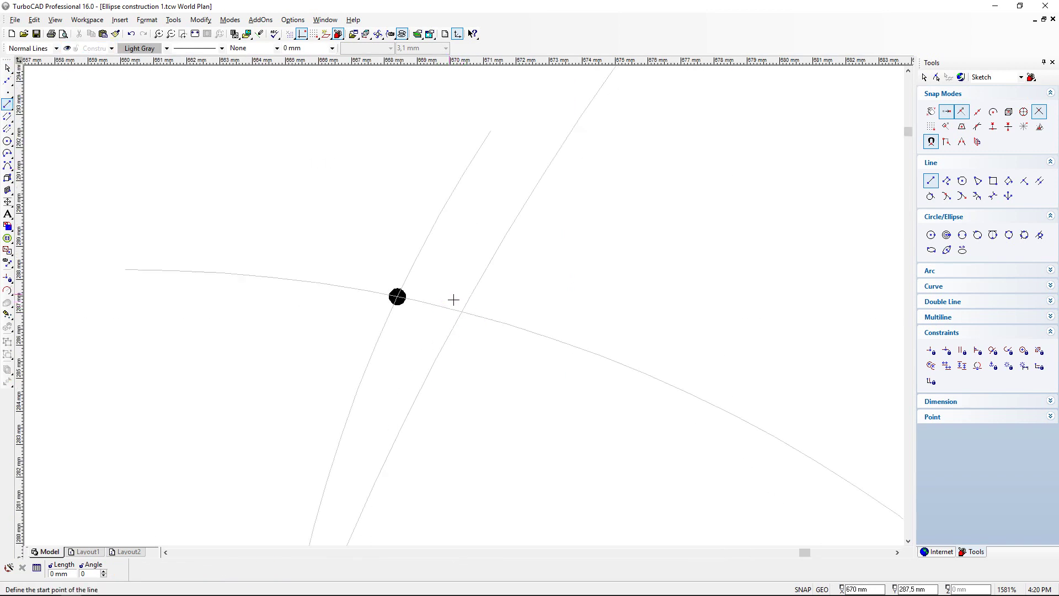
click(275, 320)
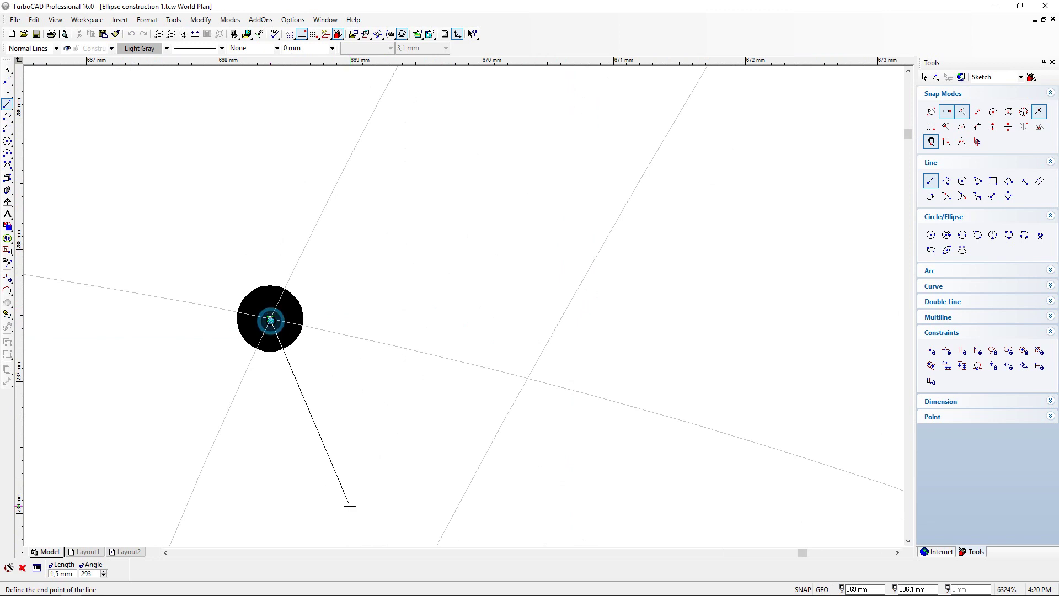
scroll(463, 303, down, 9)
scroll(517, 422, down, 6)
scroll(494, 421, up, 9)
scroll(540, 250, up, 6)
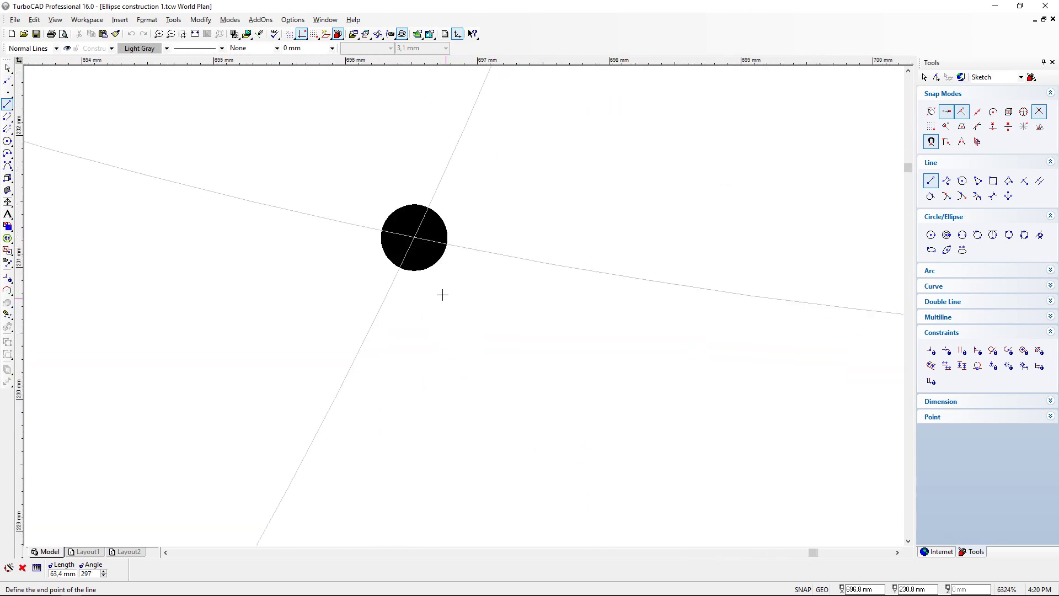
click(413, 240)
scroll(464, 306, down, 9)
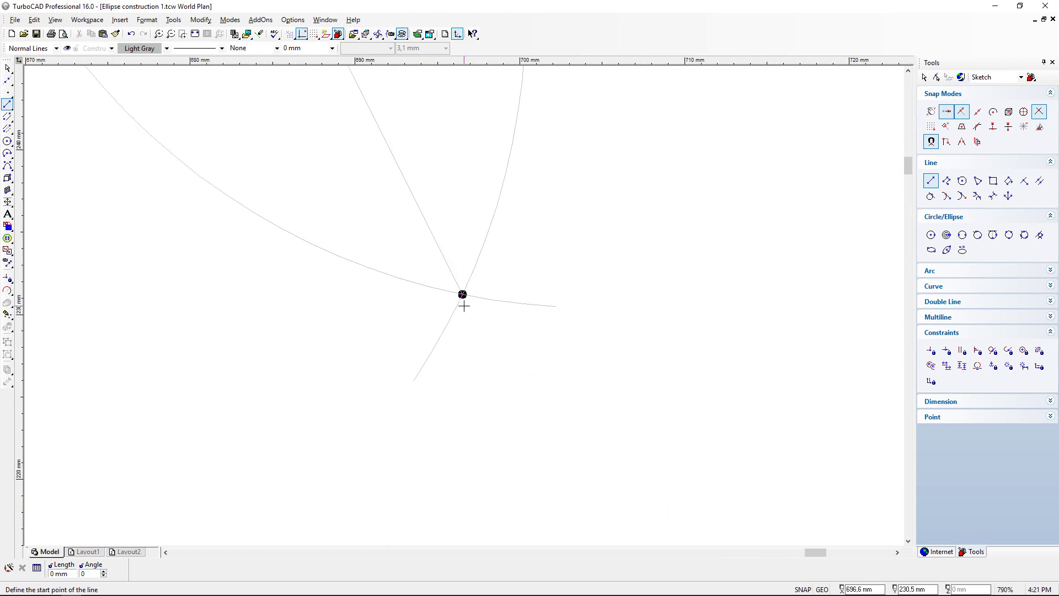
scroll(464, 306, down, 6)
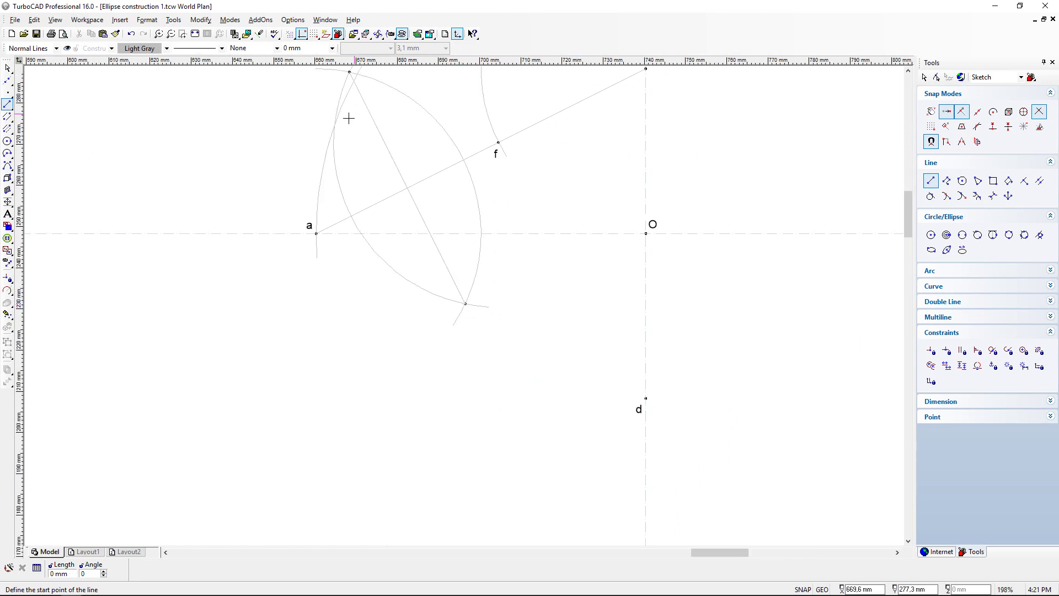
Step: Lengthen the bisector of af by about 5.7 mm past the upper arc intersection dot
click(9, 293)
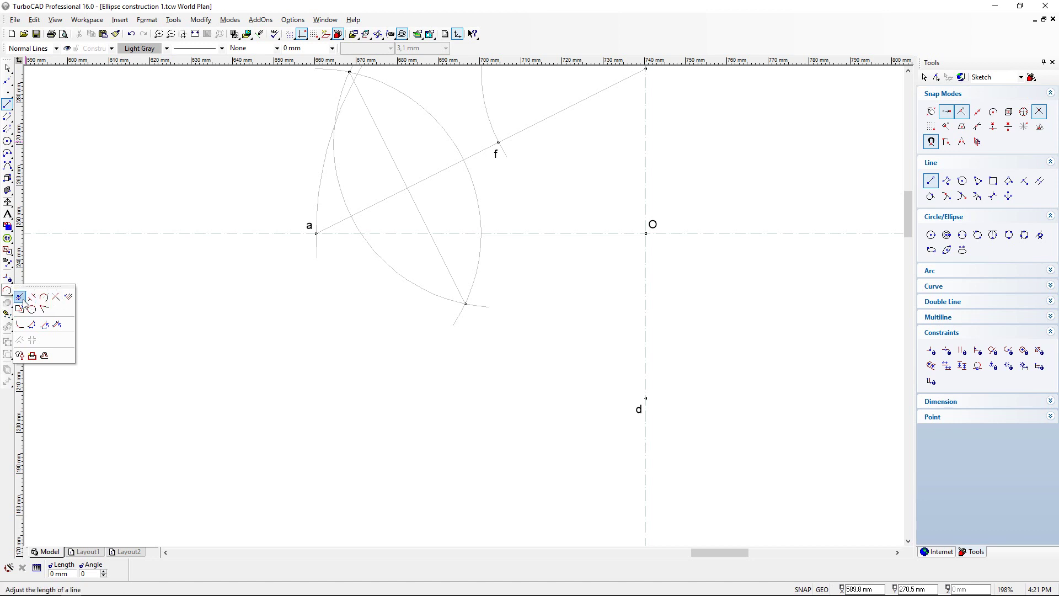
click(21, 298)
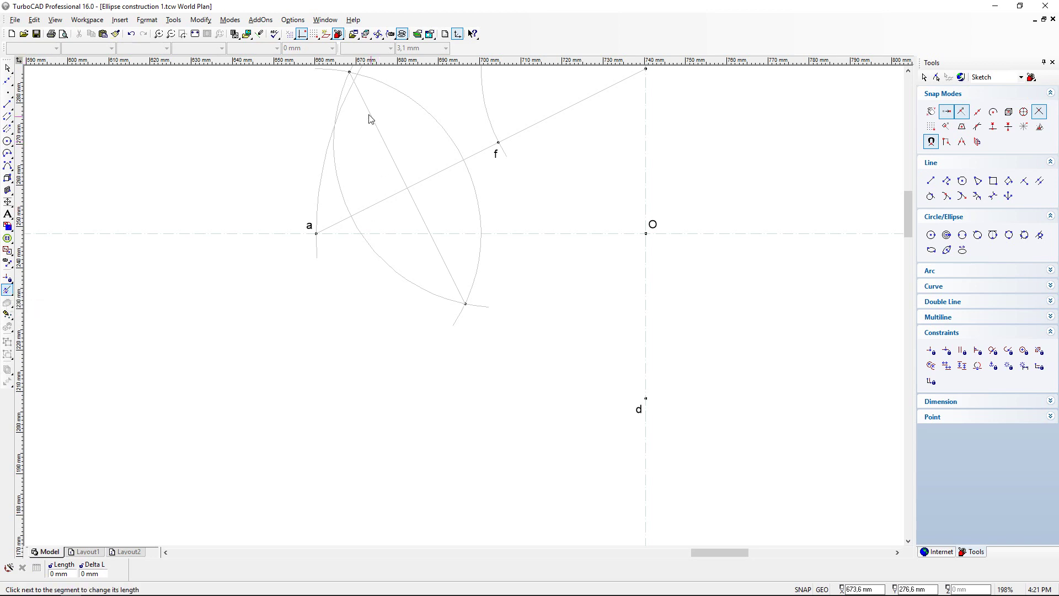
scroll(362, 94, up, 2)
scroll(465, 310, up, 2)
click(463, 302)
click(373, 153)
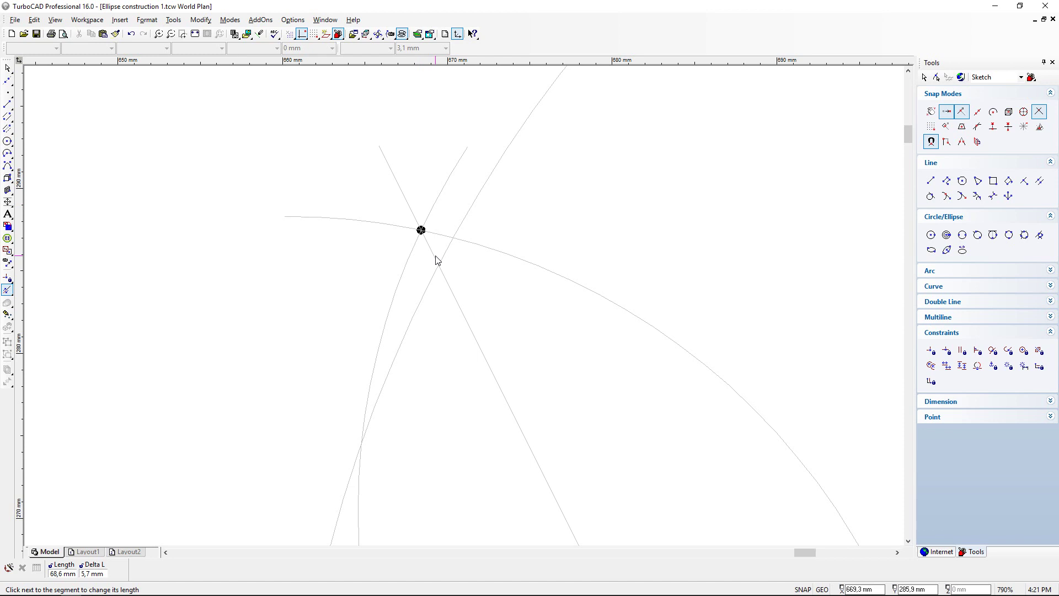
Step: Extend the bisector's lower end by about 107 mm so it just crosses the vertical axis below point d
scroll(460, 292, down, 6)
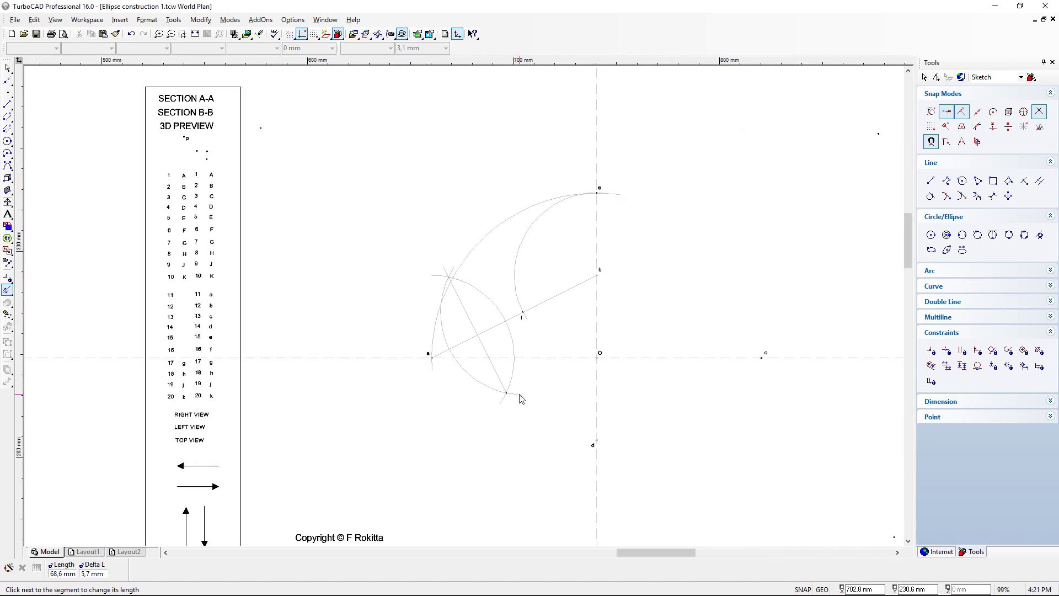
scroll(522, 398, up, 4)
click(407, 284)
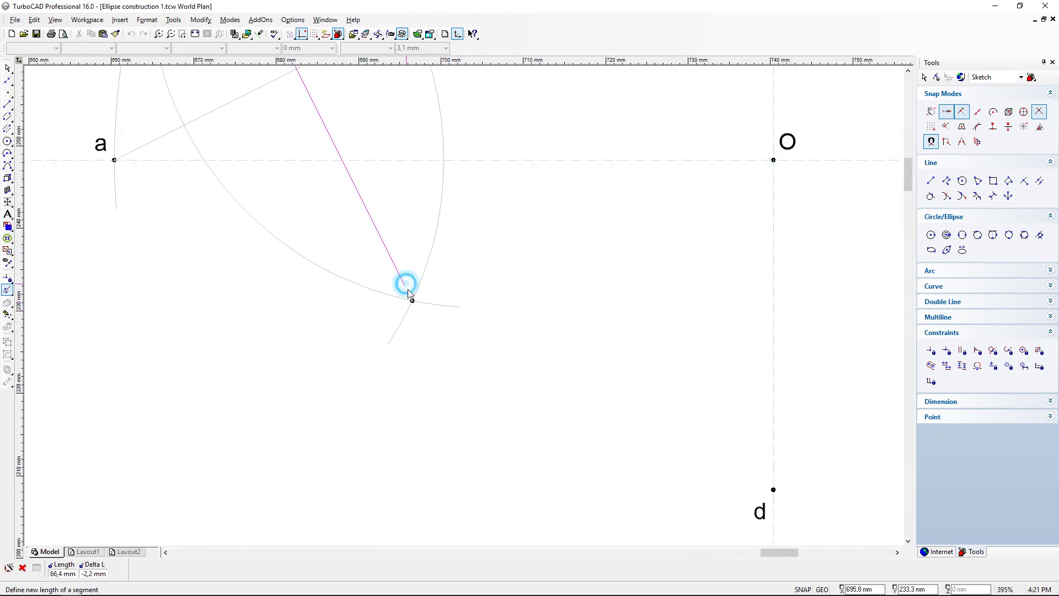
scroll(463, 307, down, 4)
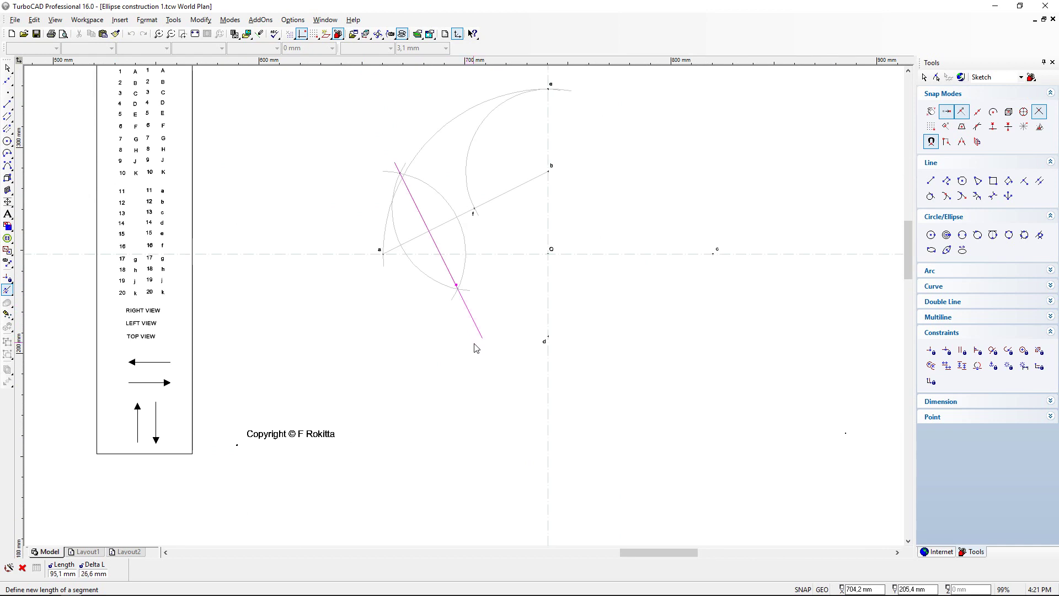
click(531, 423)
scroll(568, 488, up, 1)
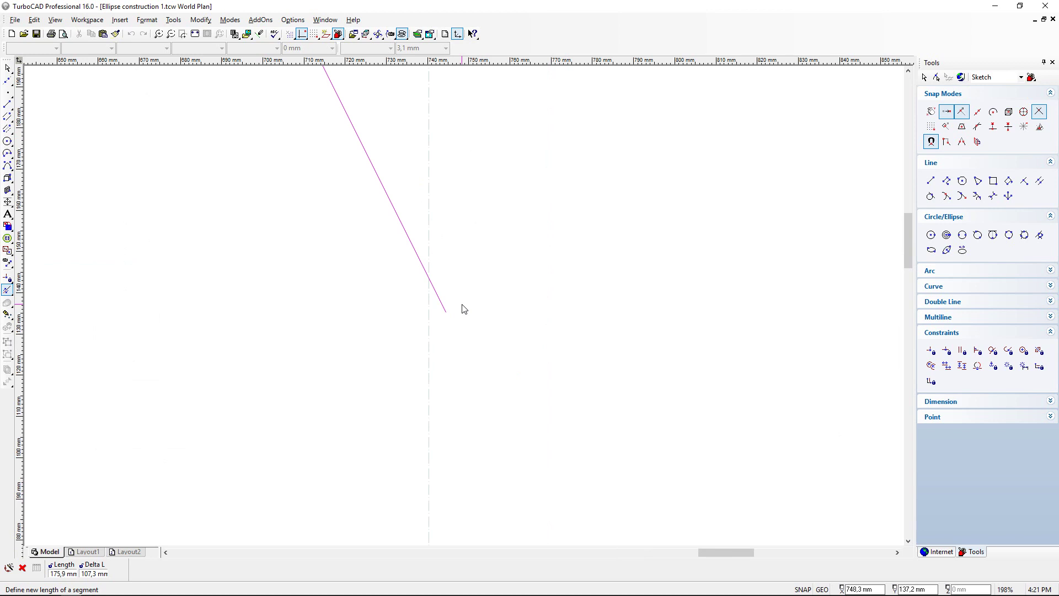
click(462, 309)
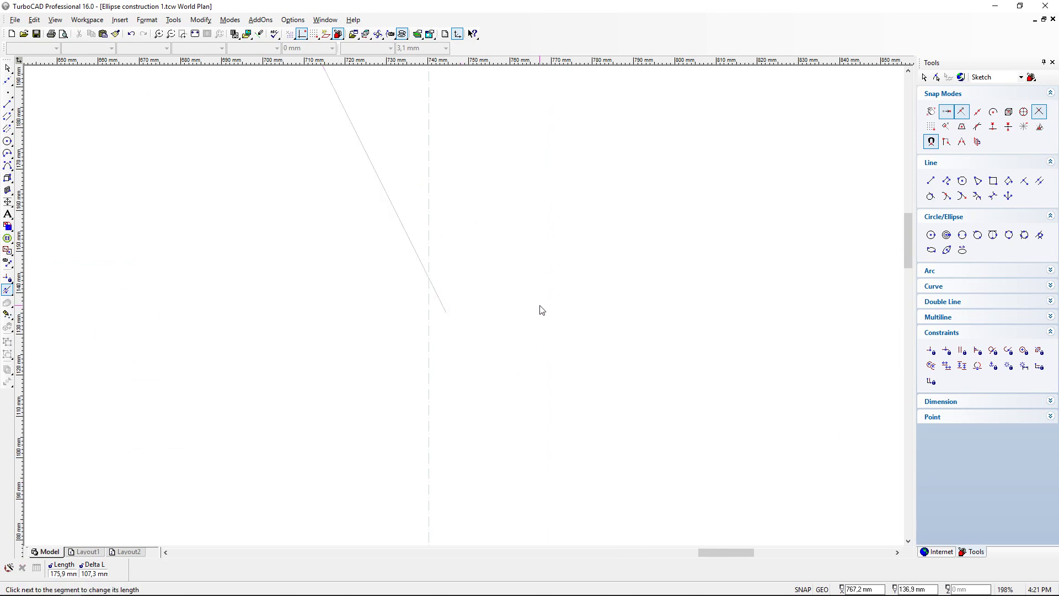
Step: Return to the spare dots in the symbol table and switch to object selection
scroll(466, 307, down, 1)
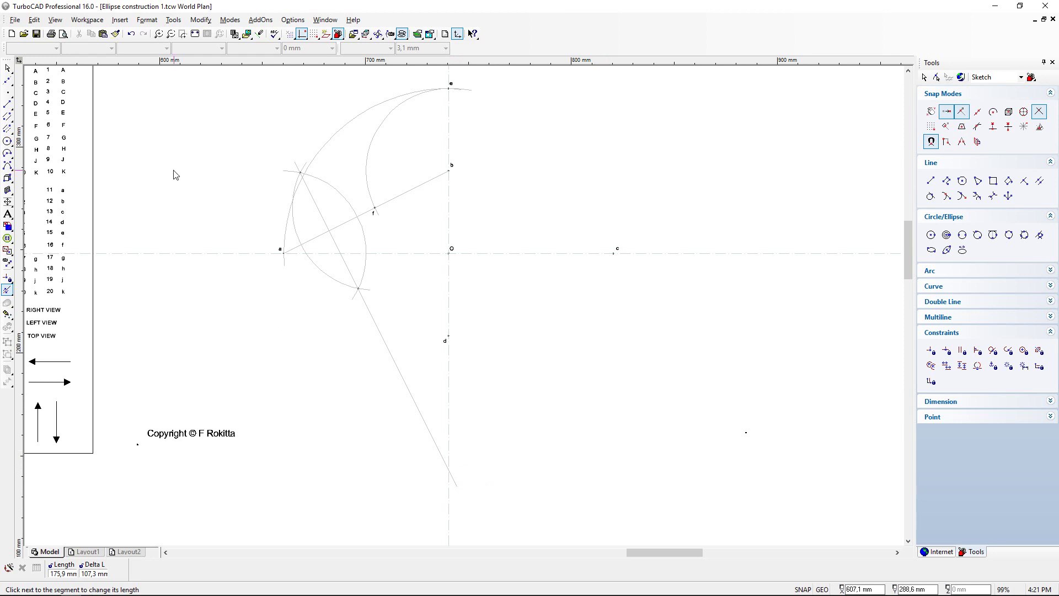
scroll(116, 144, down, 2)
scroll(465, 311, up, 4)
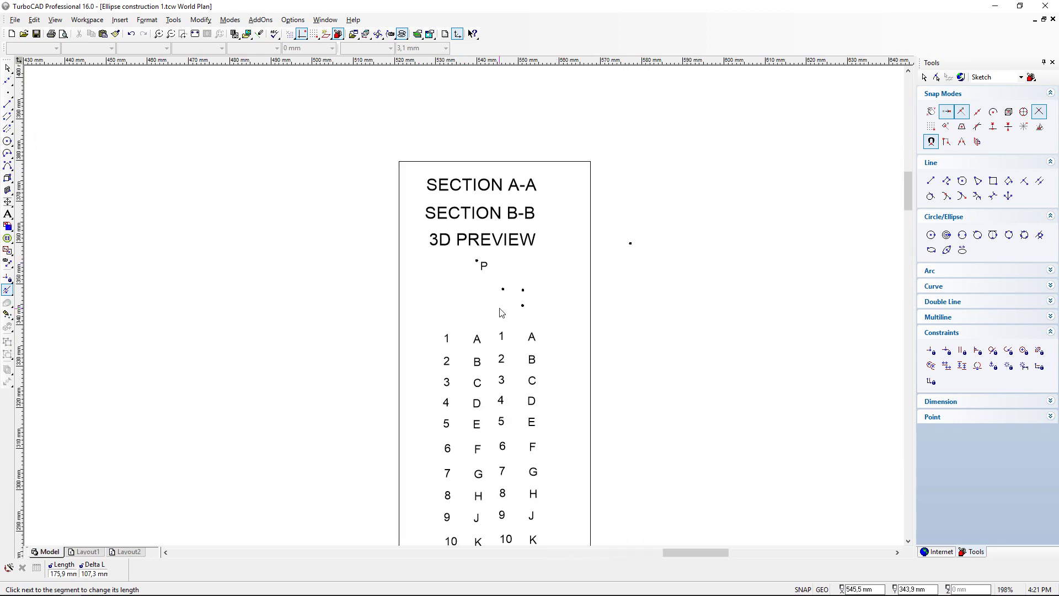
click(8, 68)
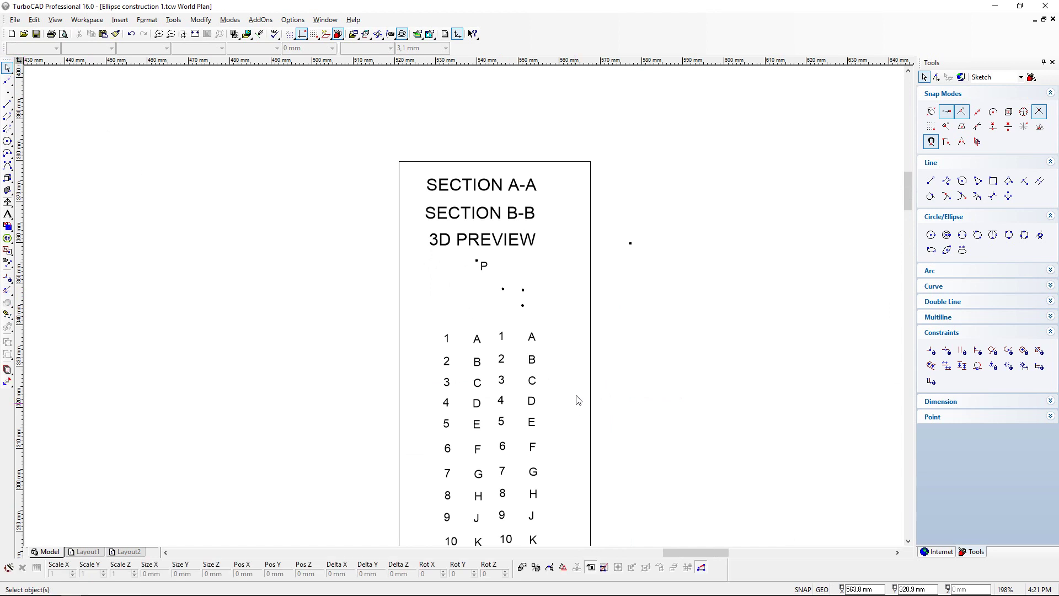
Step: Move a spare point marker from the symbol table to the intersection of the slanted construction line and the vertical centre line below d
click(503, 289)
click(503, 288)
scroll(729, 403, down, 2)
scroll(555, 404, down, 2)
scroll(587, 461, up, 3)
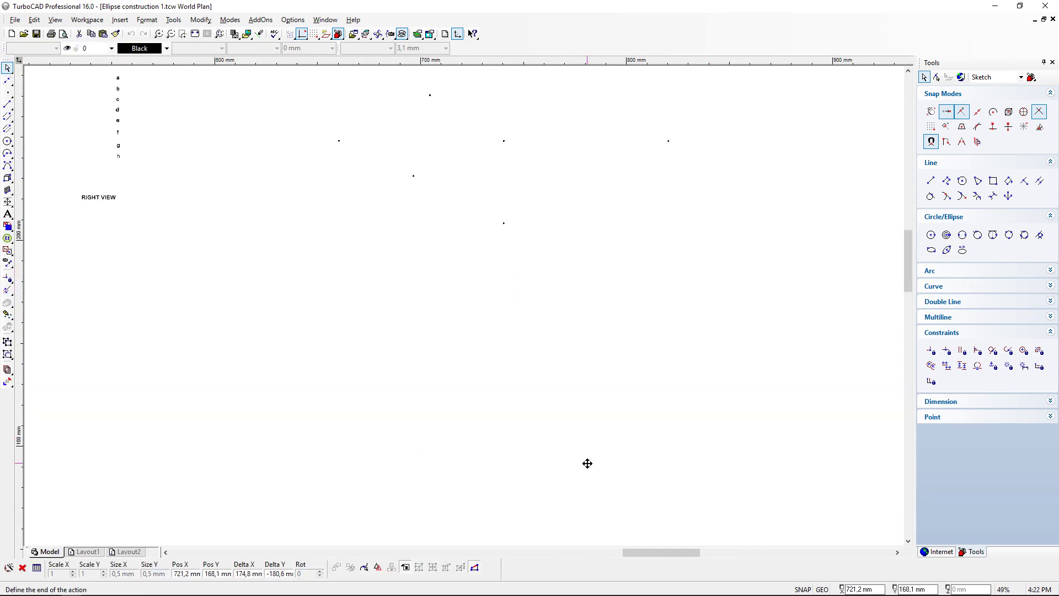
scroll(524, 338, up, 3)
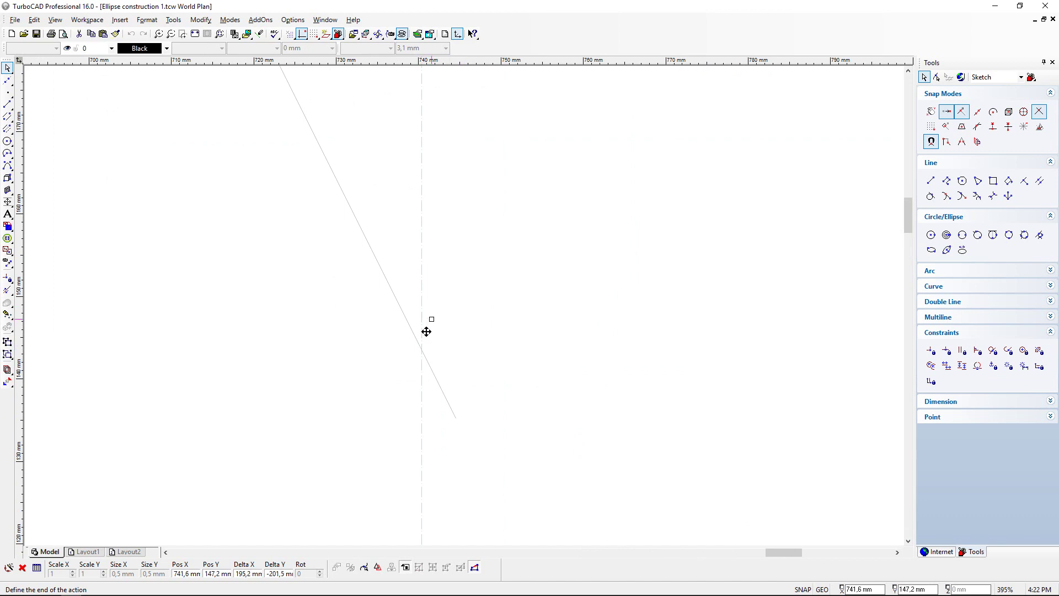
scroll(476, 312, up, 3)
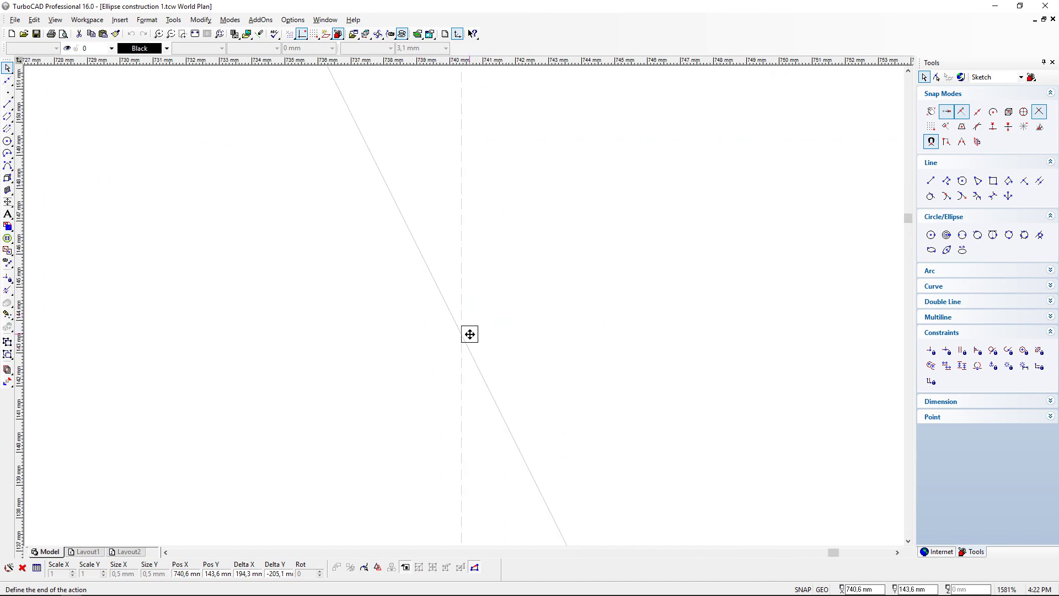
click(463, 334)
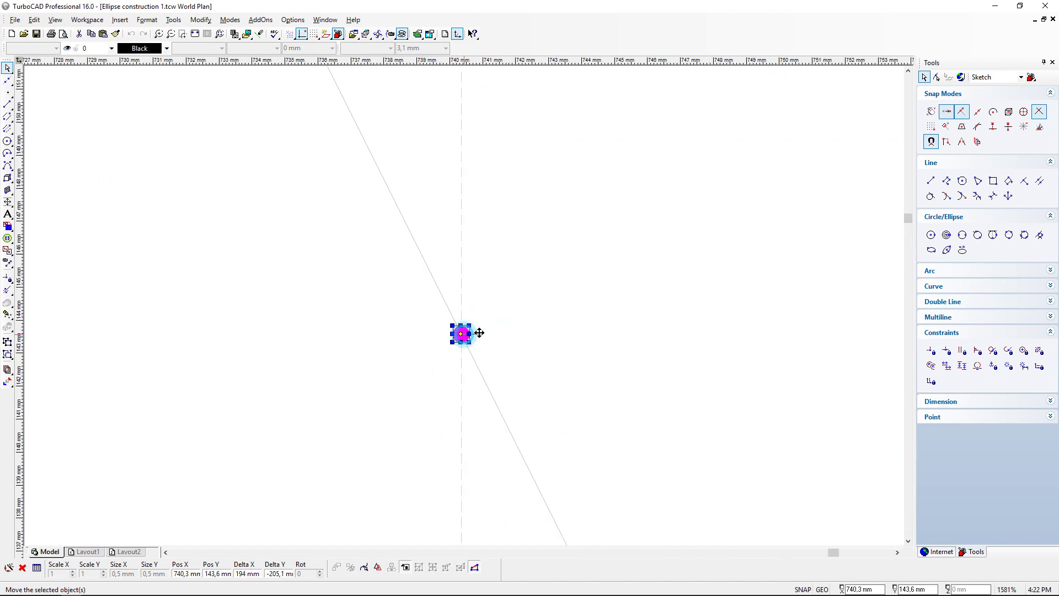
click(558, 319)
scroll(477, 347, up, 1)
scroll(465, 311, down, 4)
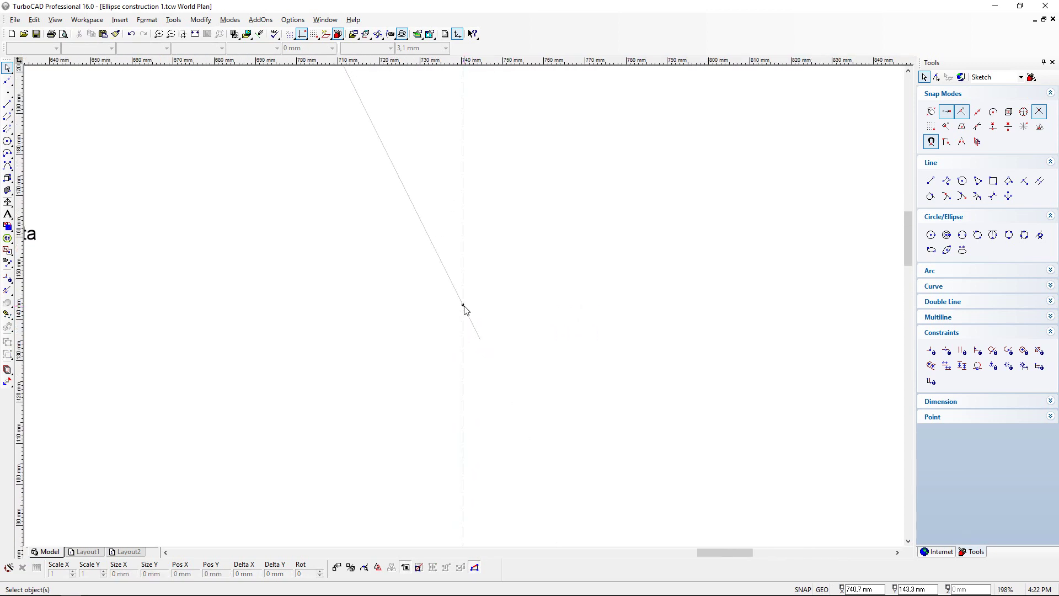
Step: Examine the construction around points a, f and O and the slanted line down to its intersection with the vertical centre line
scroll(465, 311, up, 1)
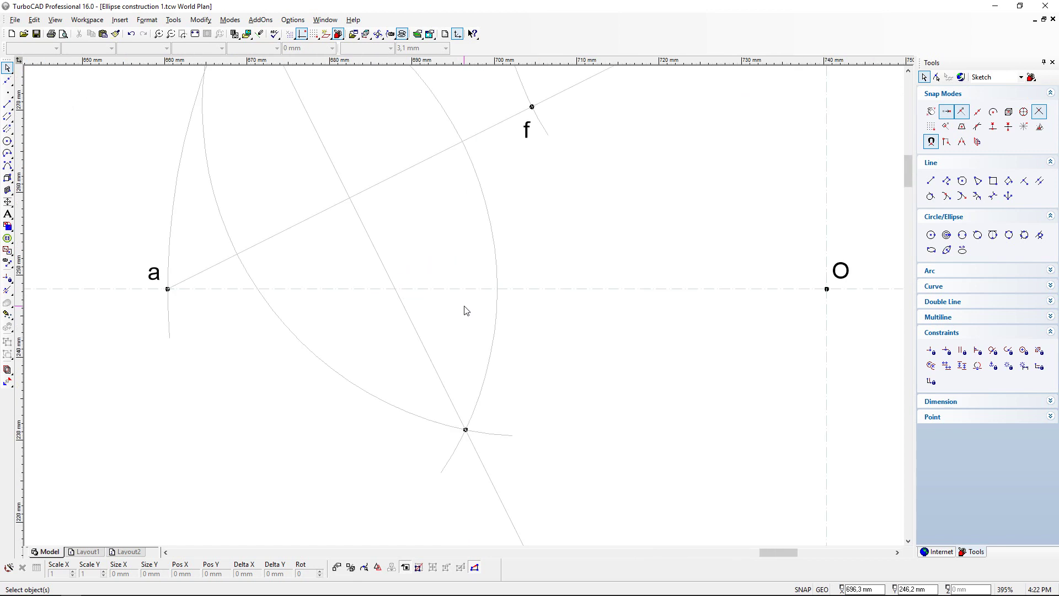
scroll(465, 313, down, 1)
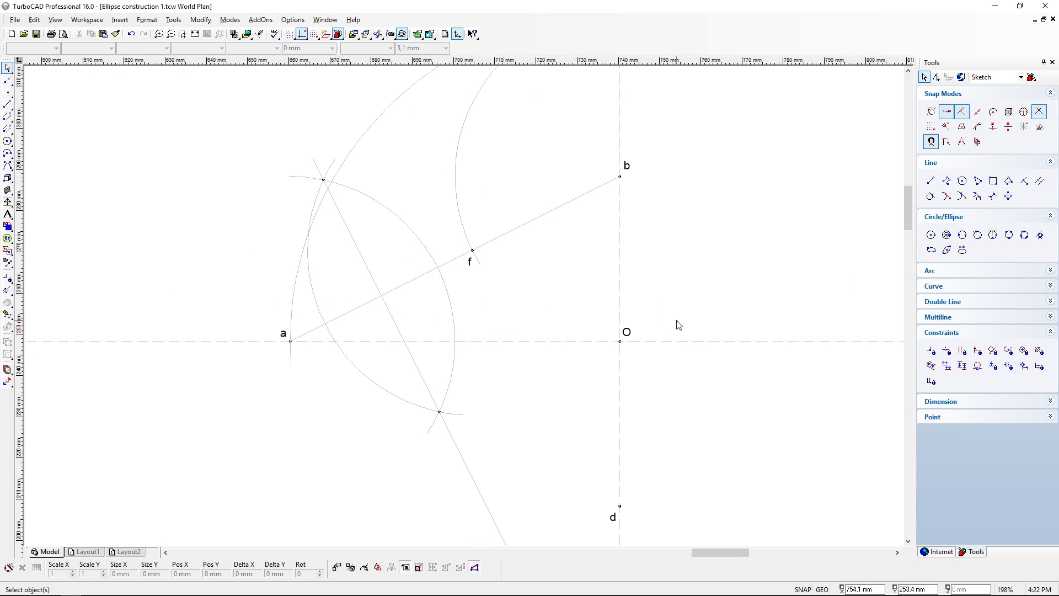
scroll(465, 311, down, 1)
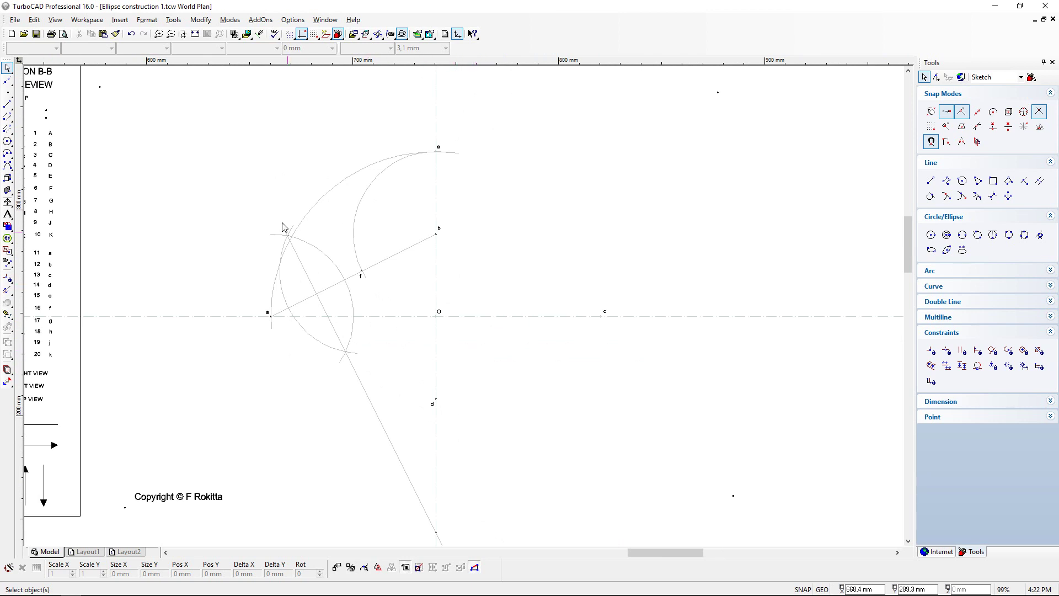
scroll(293, 245, up, 2)
scroll(452, 348, down, 1)
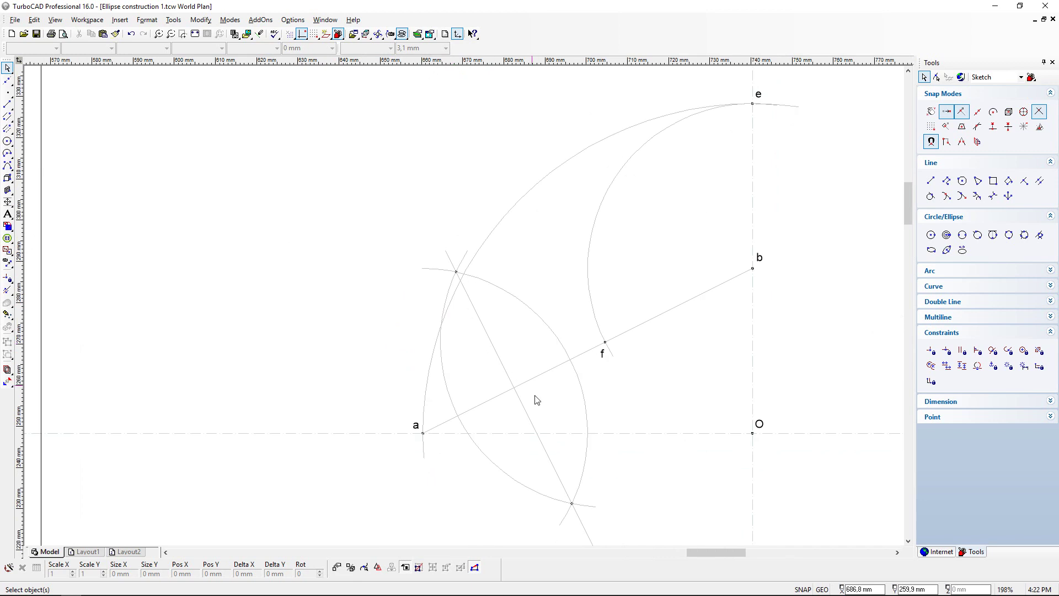
scroll(575, 504, up, 1)
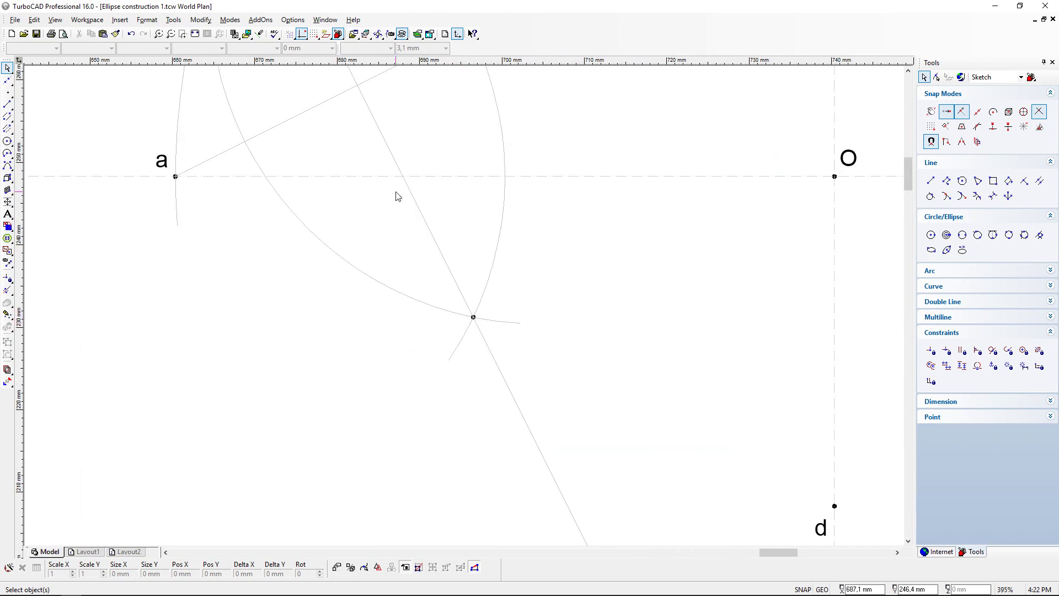
scroll(470, 305, down, 1)
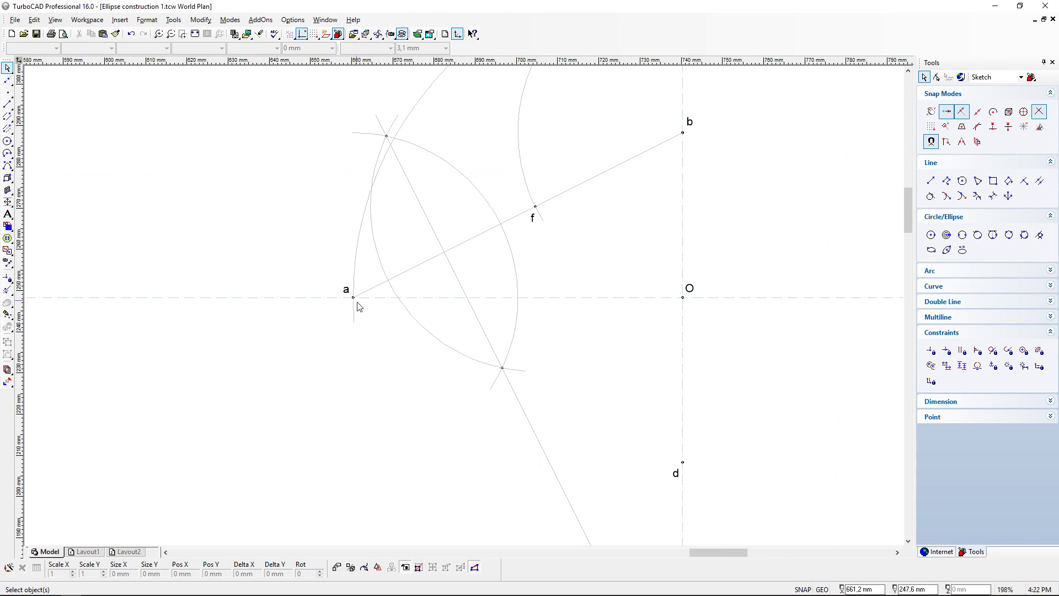
scroll(471, 337, down, 1)
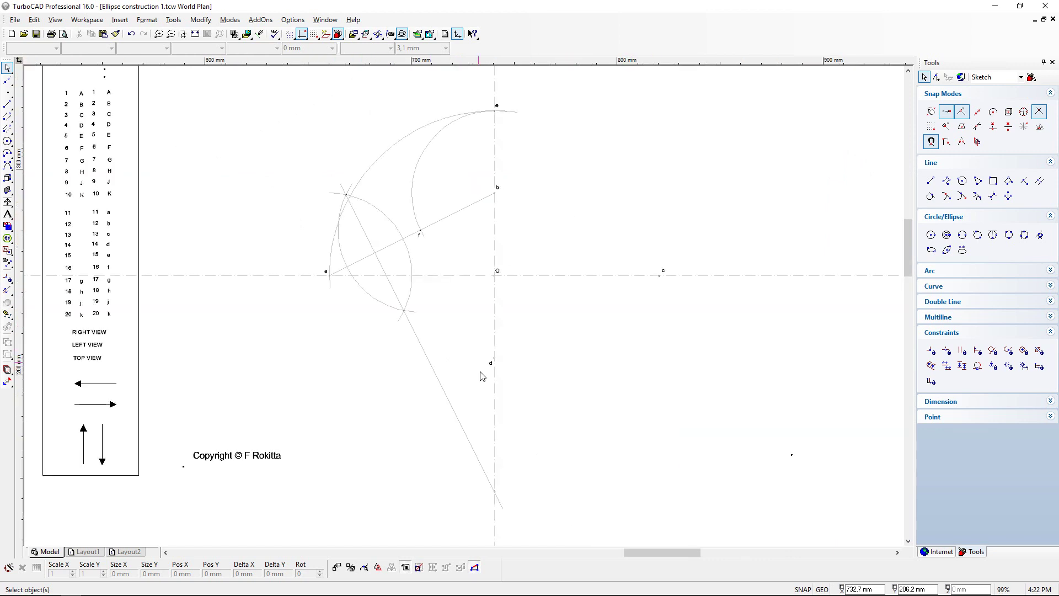
scroll(498, 495, up, 1)
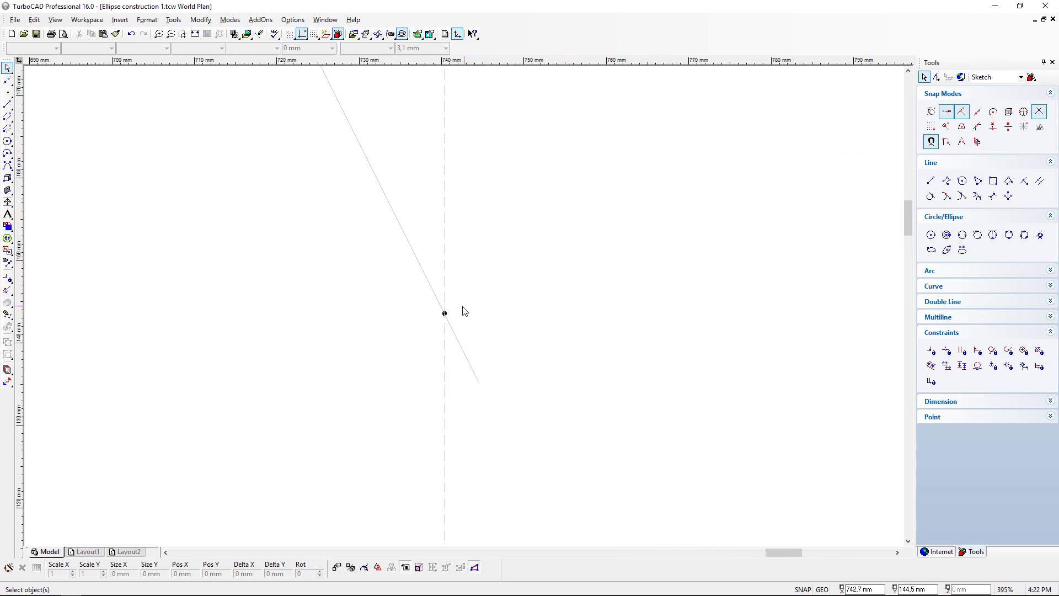
scroll(464, 311, up, 1)
scroll(465, 309, down, 3)
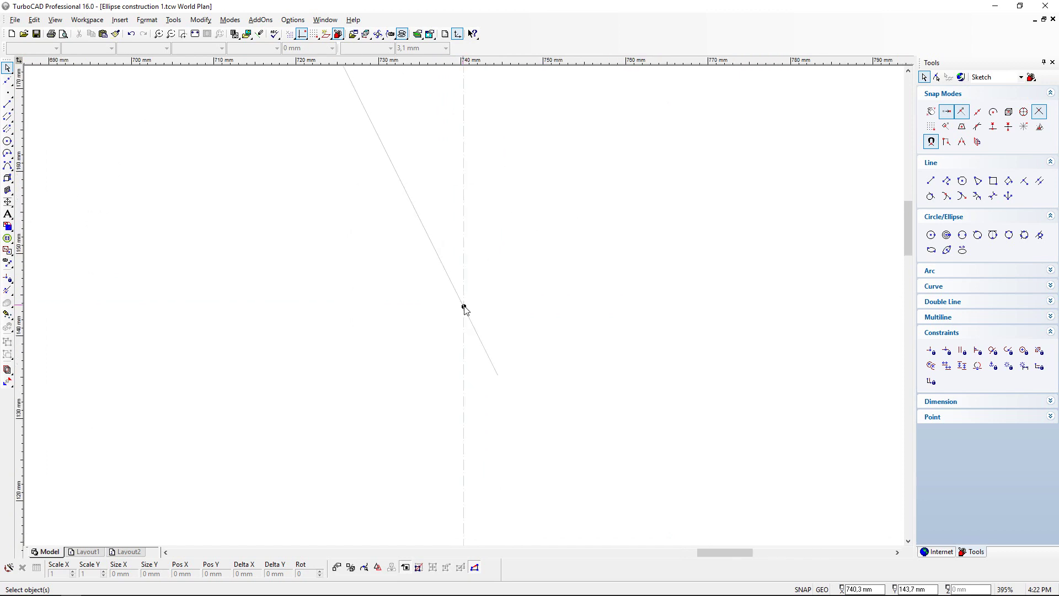
Step: Move the letter g from the symbol table to label the point where the slanted line meets the vertical centre line
scroll(70, 134, up, 2)
click(455, 296)
click(454, 295)
scroll(419, 292, down, 3)
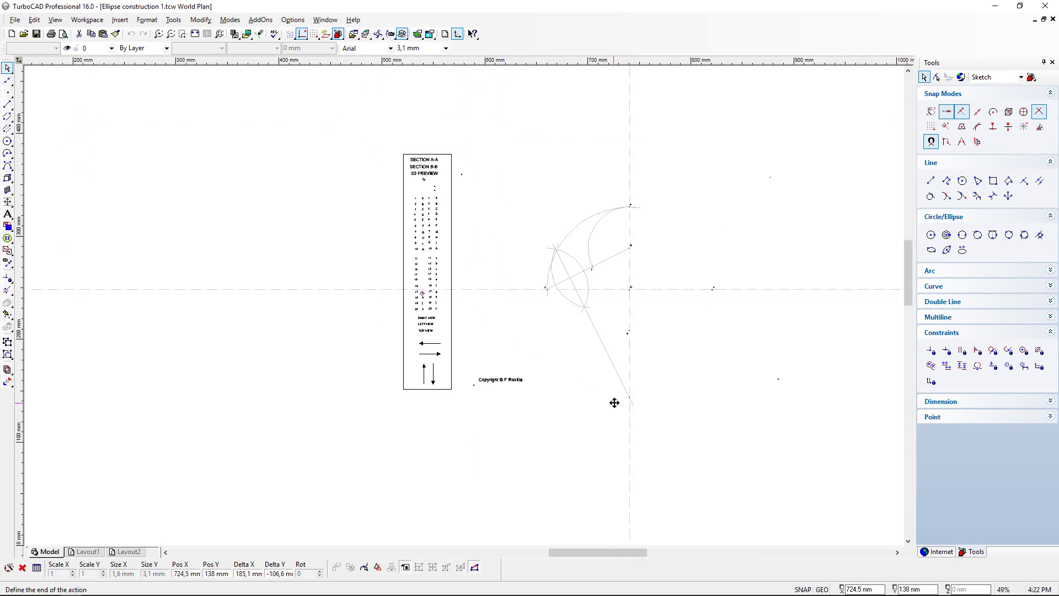
scroll(583, 387, up, 4)
click(482, 260)
click(691, 168)
scroll(463, 307, down, 5)
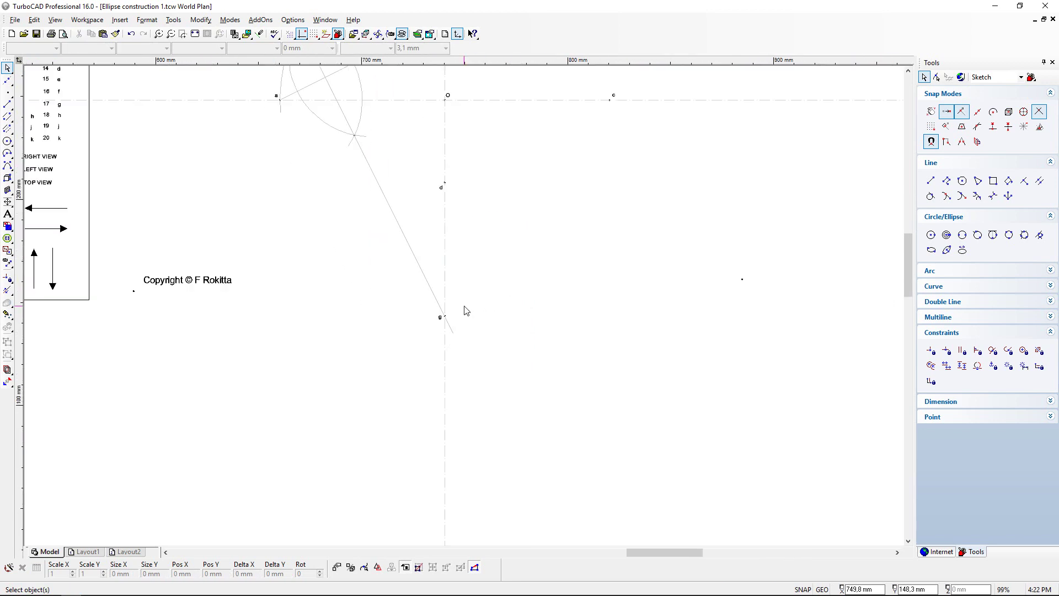
Step: Examine the whole construction, including points a, O and c and where the slanted line crosses the horizontal centre line
click(195, 34)
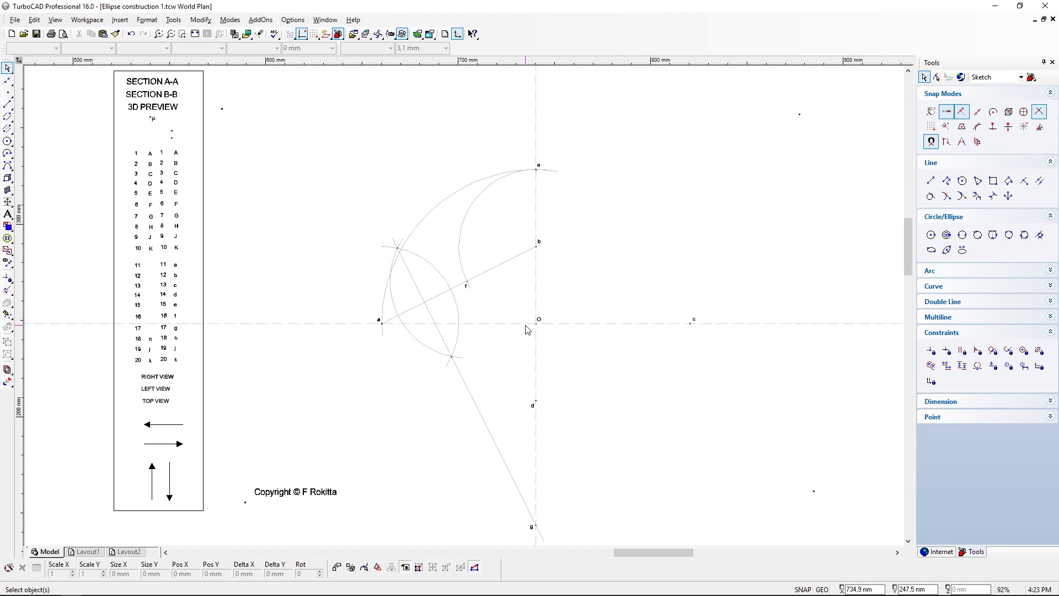
scroll(466, 320, up, 4)
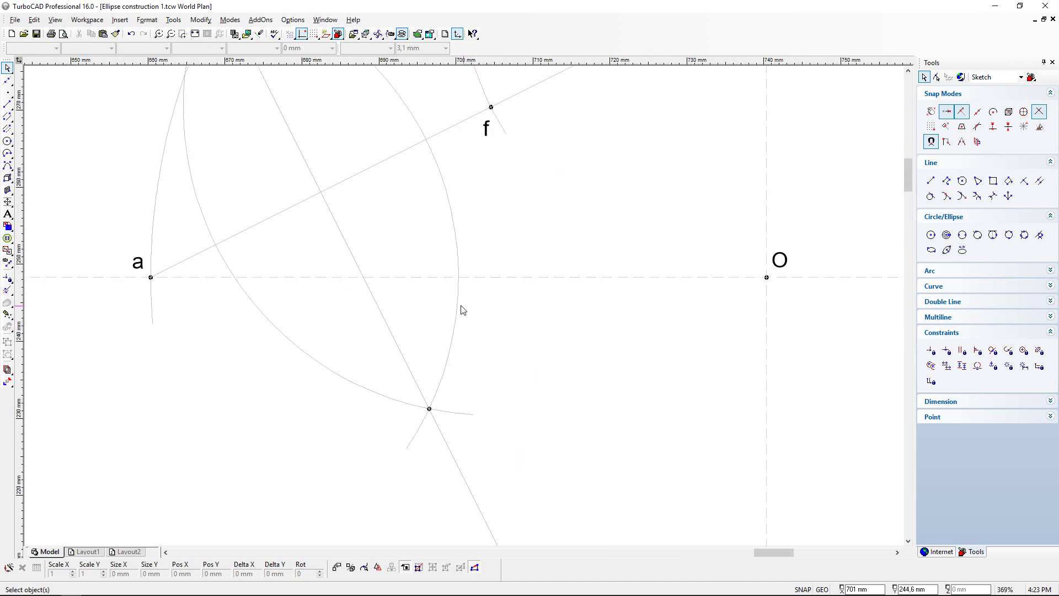
scroll(467, 308, down, 2)
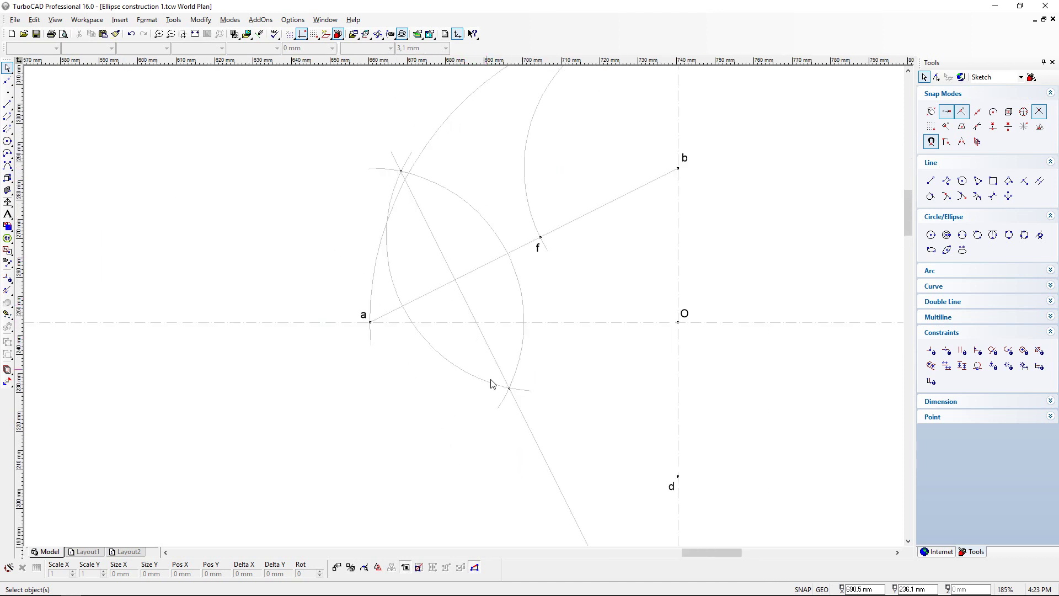
scroll(535, 353, up, 2)
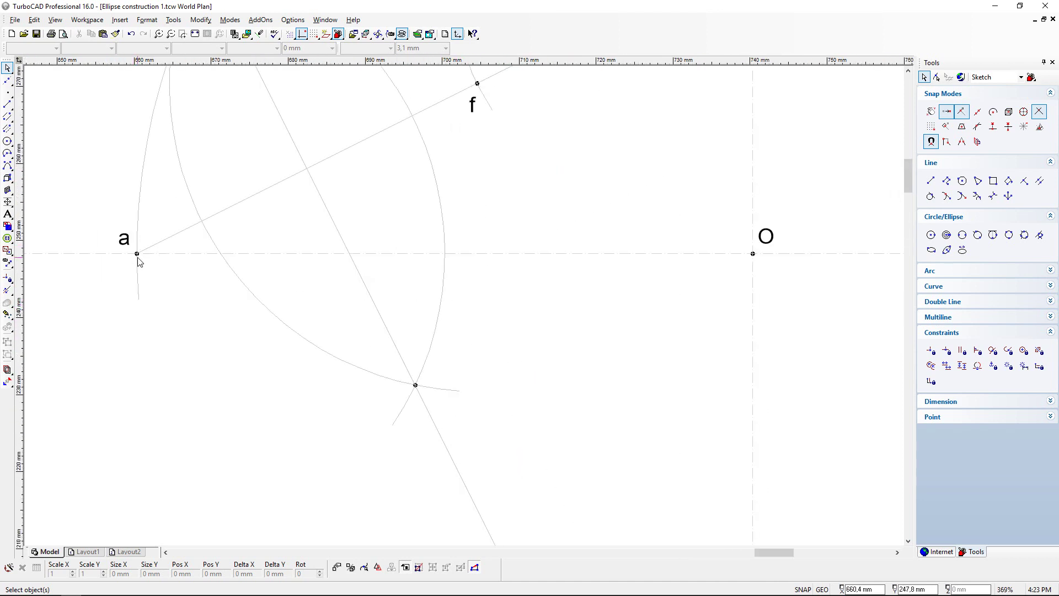
scroll(480, 309, down, 3)
scroll(465, 310, up, 2)
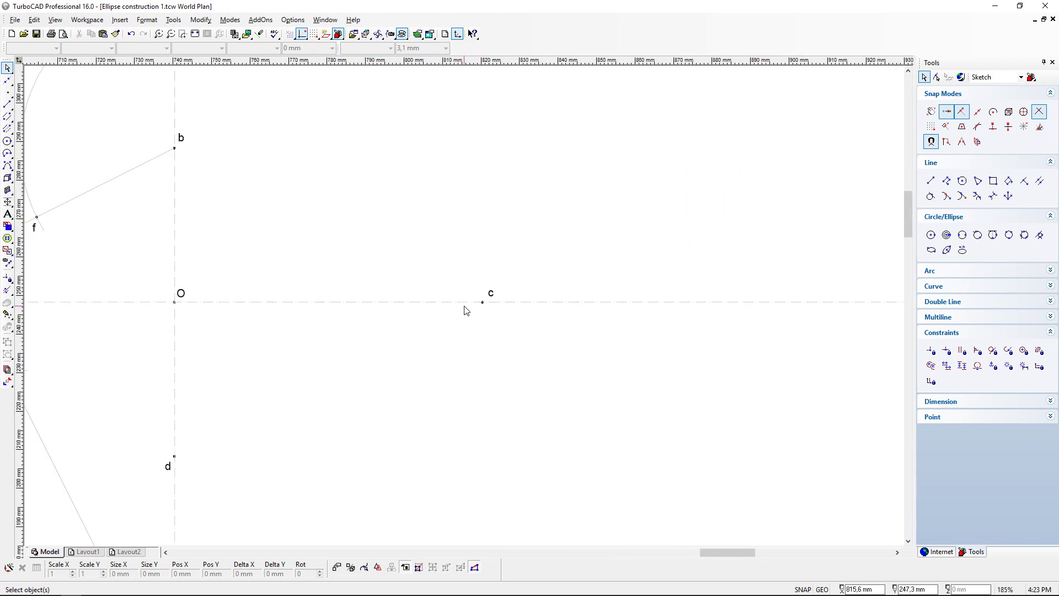
scroll(326, 322, down, 2)
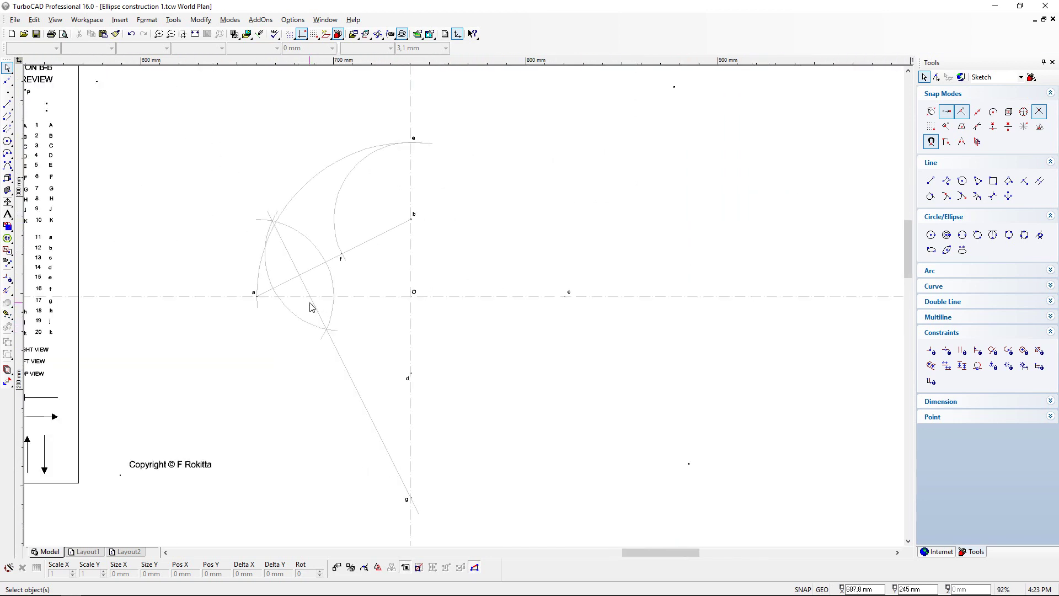
scroll(310, 303, up, 4)
scroll(469, 286, up, 2)
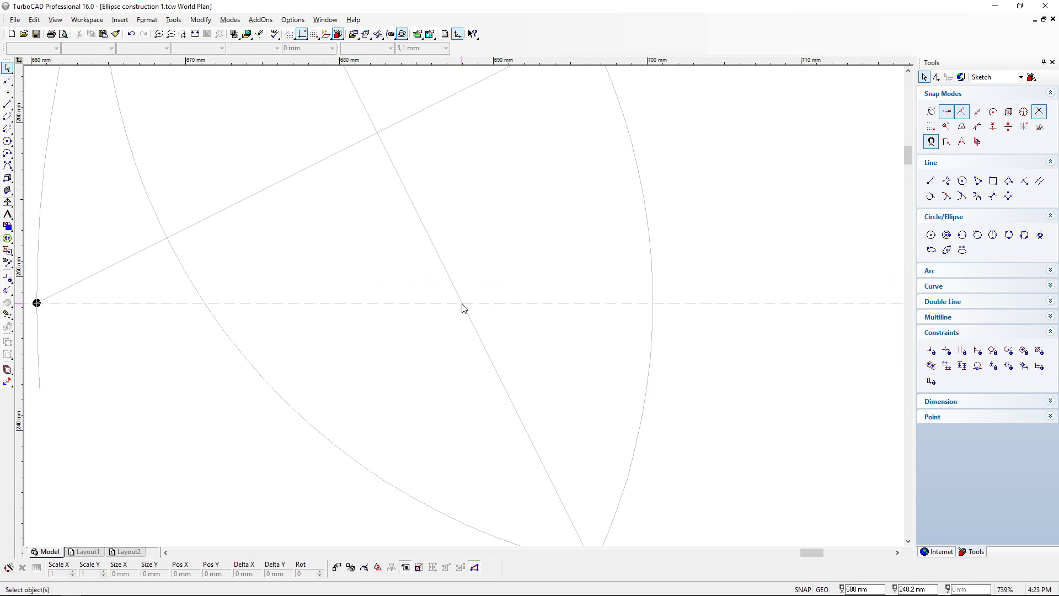
scroll(463, 308, down, 4)
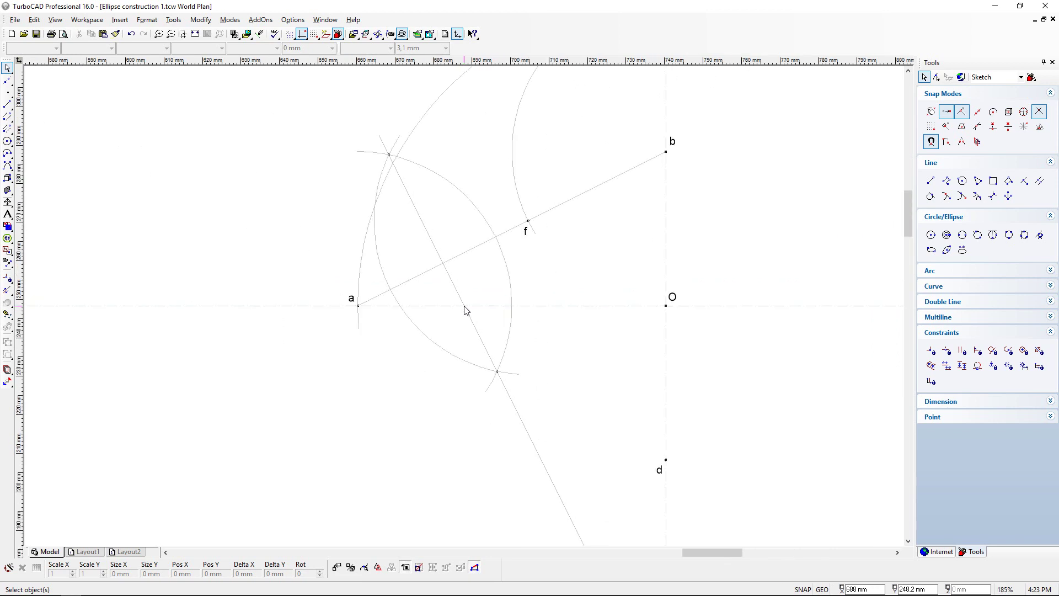
Step: Move a spare point marker to the intersection of the slanted line and the horizontal centre line between a and O
scroll(465, 310, down, 2)
click(200, 113)
click(207, 115)
scroll(465, 307, up, 2)
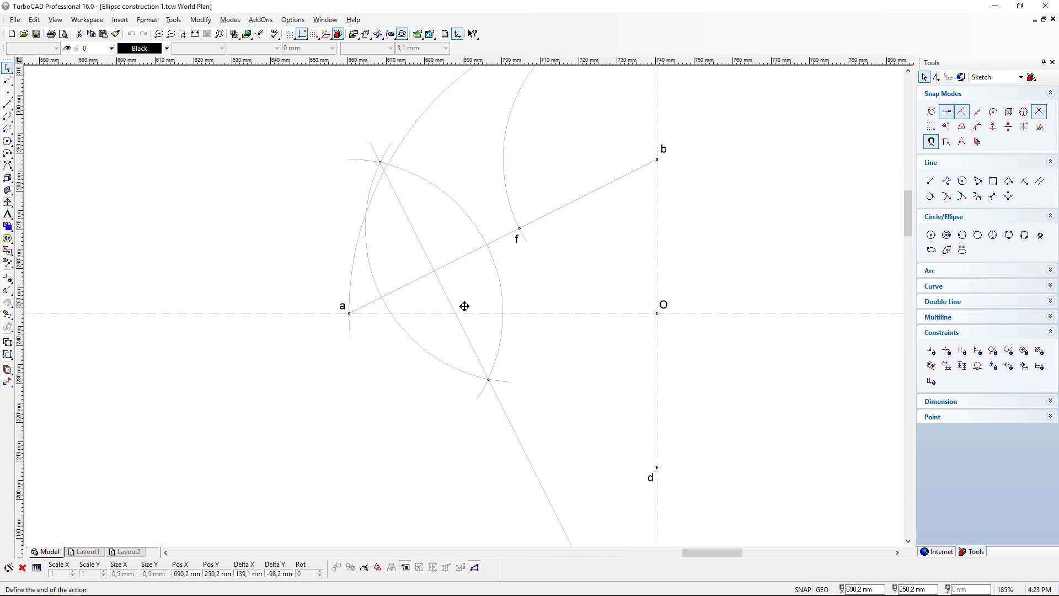
scroll(465, 307, up, 4)
click(448, 325)
scroll(474, 327, up, 4)
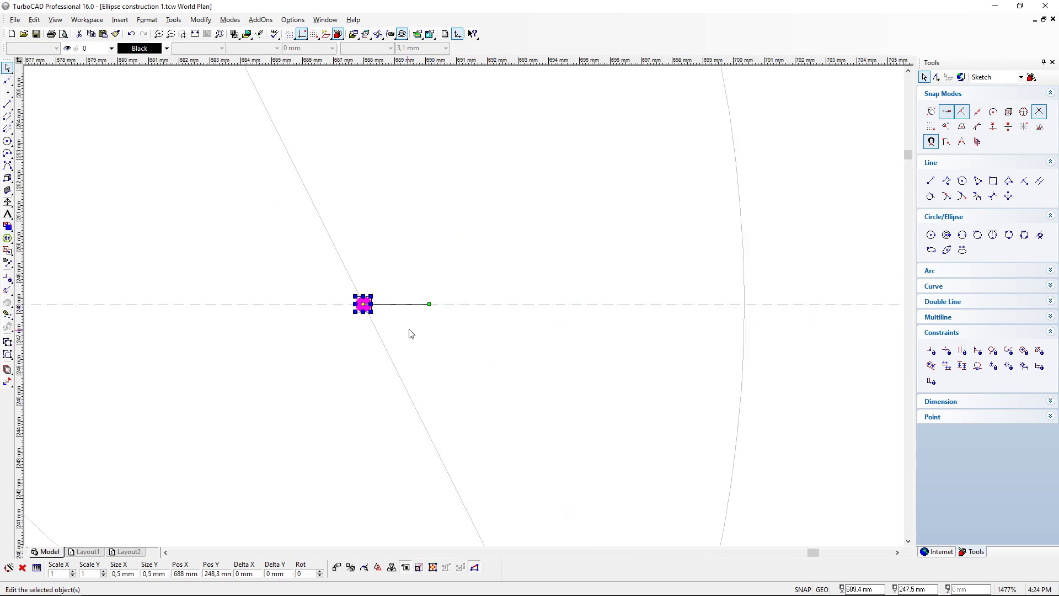
key(Escape)
scroll(462, 309, down, 4)
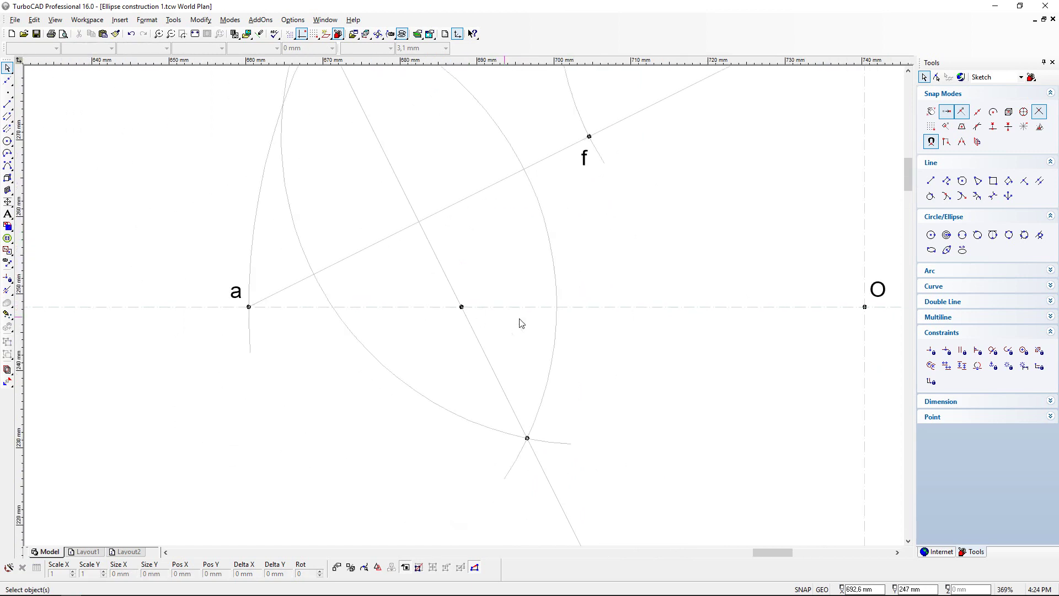
Step: Move the letter h from the symbol table to just below the point where the slanted line crosses the horizontal centre line
scroll(479, 316, down, 2)
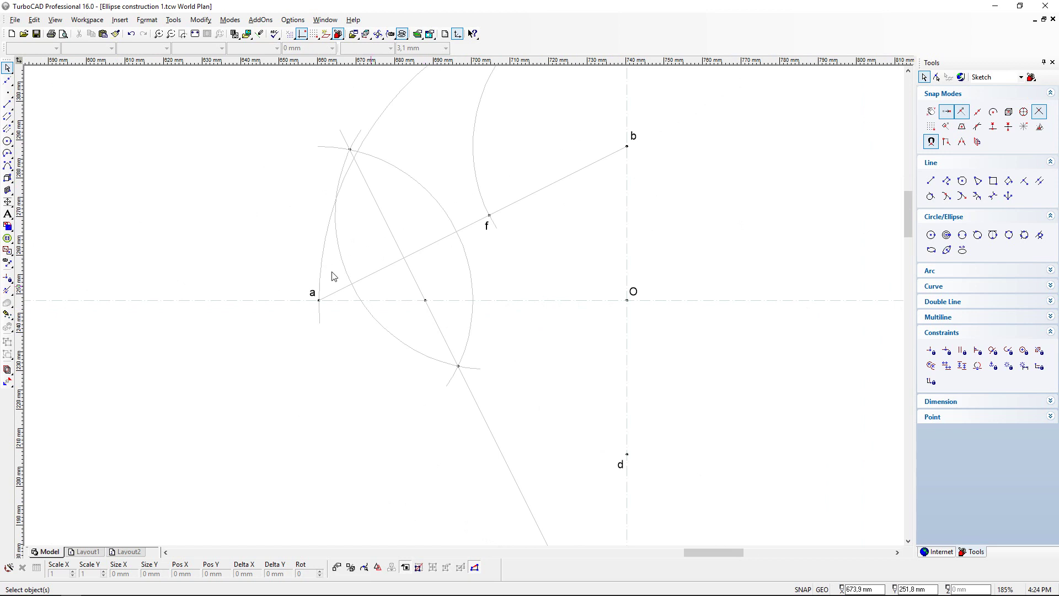
scroll(328, 273, down, 2)
scroll(232, 339, up, 4)
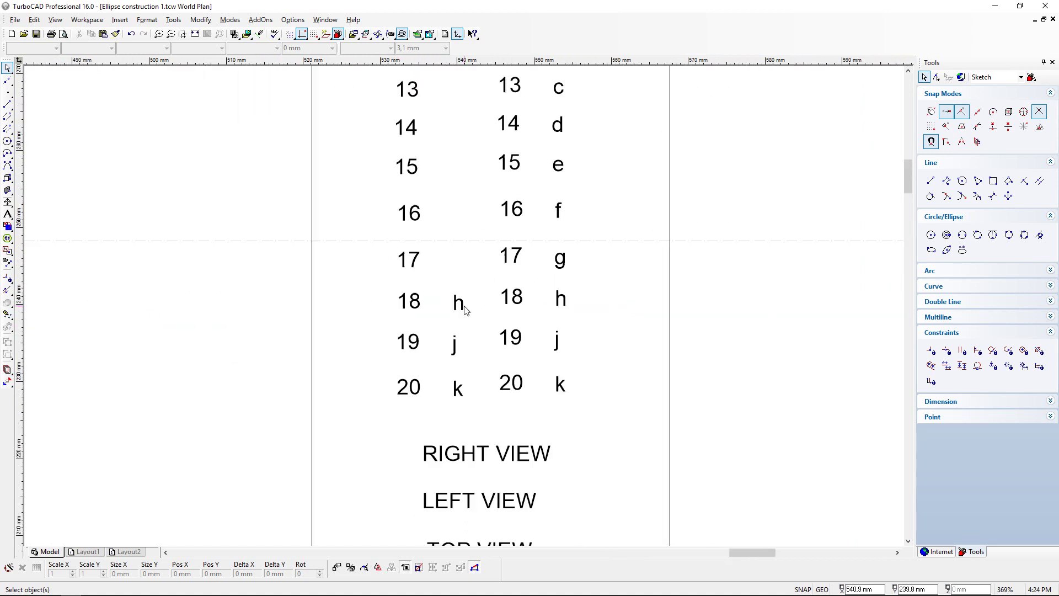
click(465, 311)
drag(465, 311, 744, 302)
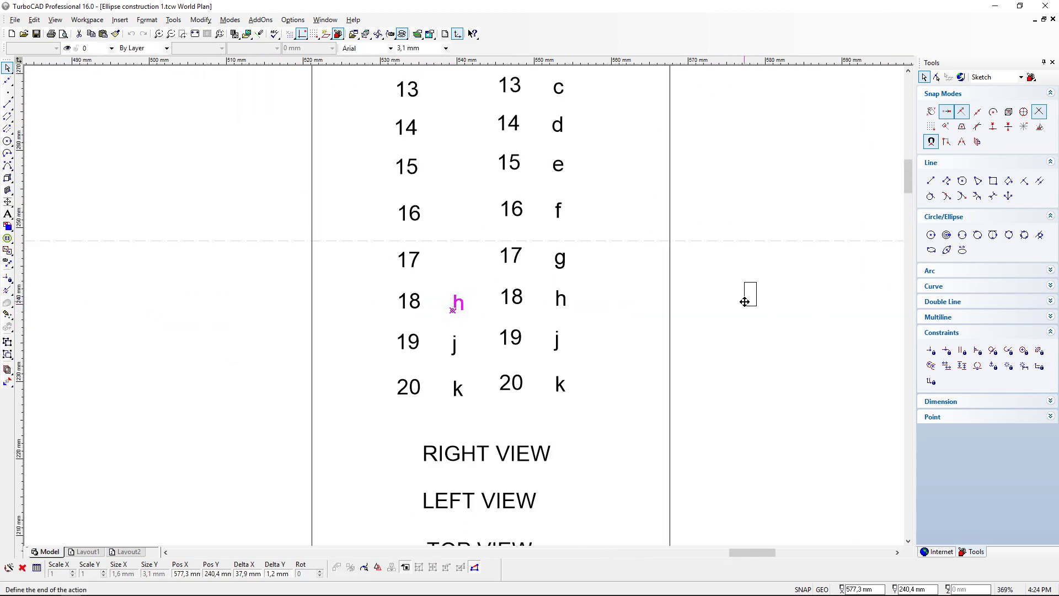
scroll(558, 317, down, 3)
scroll(660, 289, up, 3)
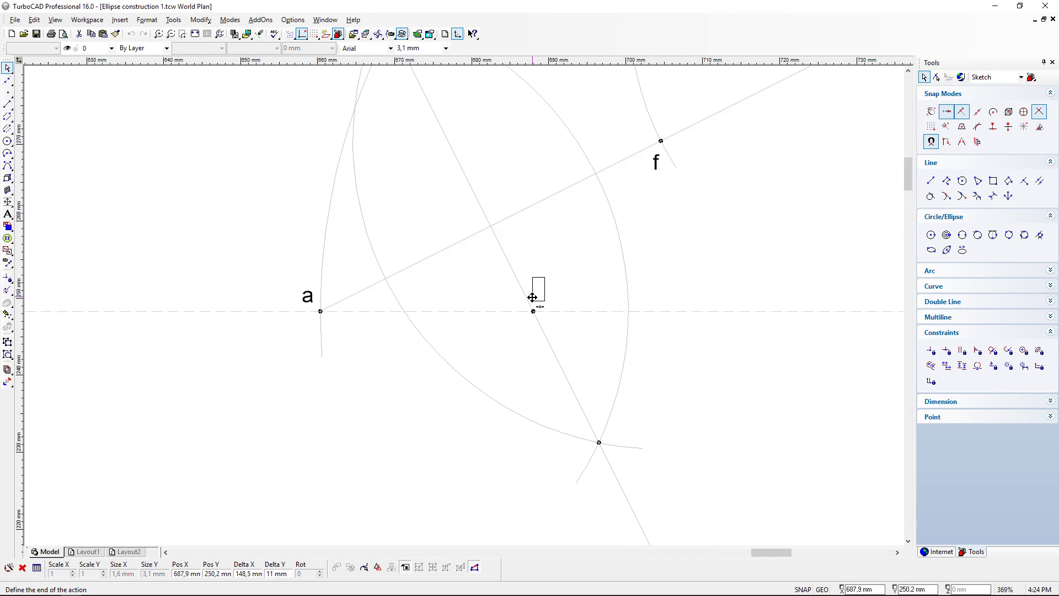
click(520, 334)
click(577, 285)
scroll(571, 323, down, 2)
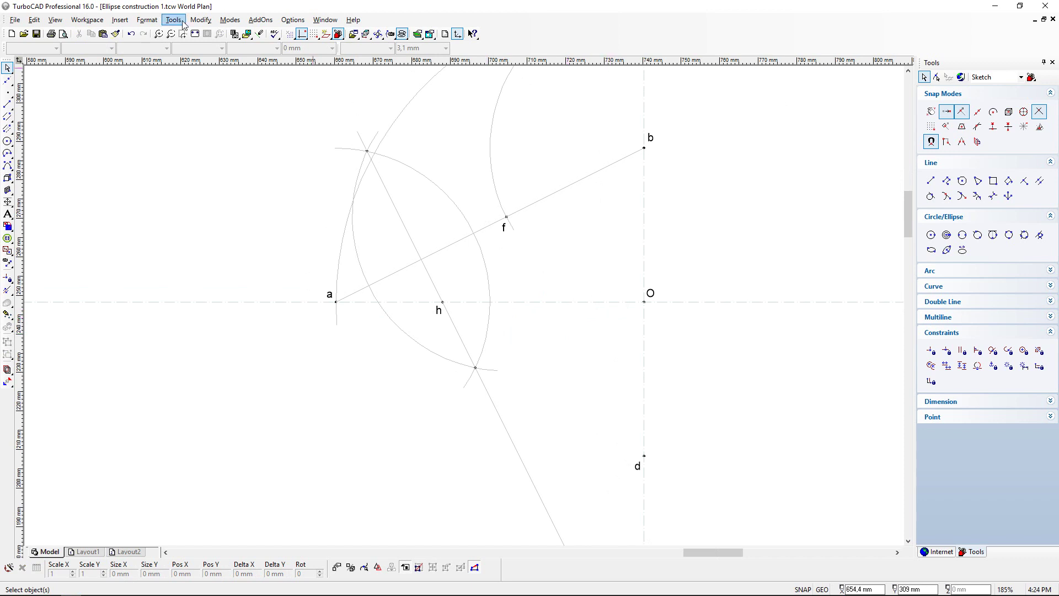
Step: Draw a circle centred at O that passes through point h on the horizontal centre line
click(196, 35)
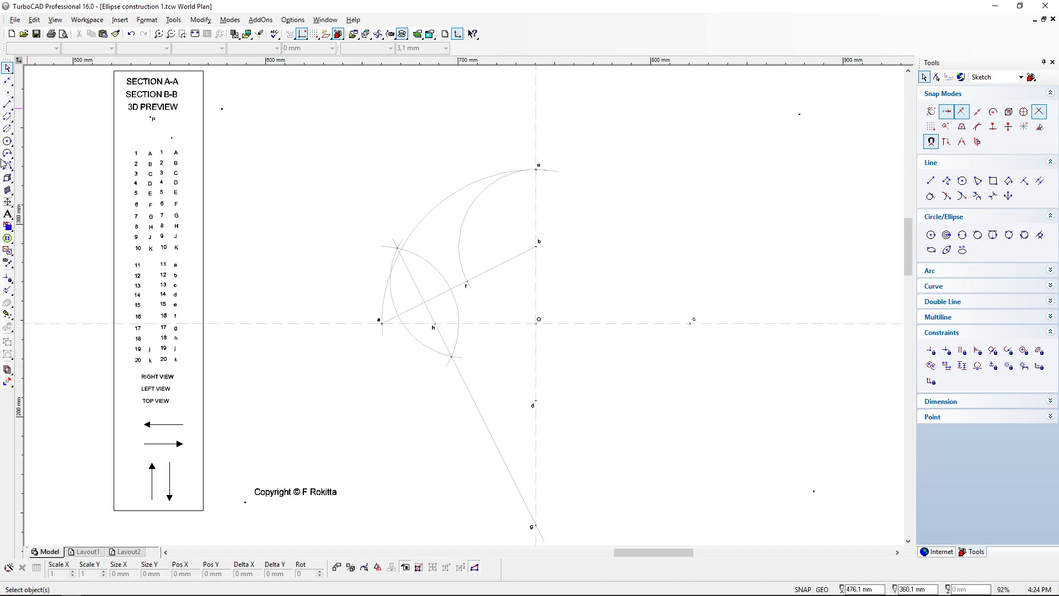
click(8, 141)
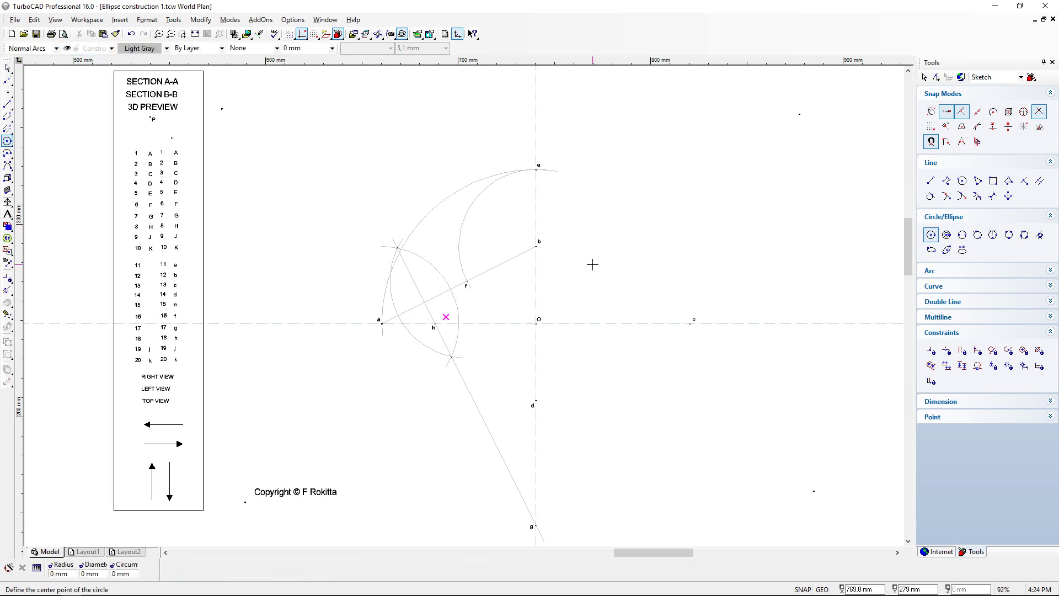
scroll(546, 330, up, 8)
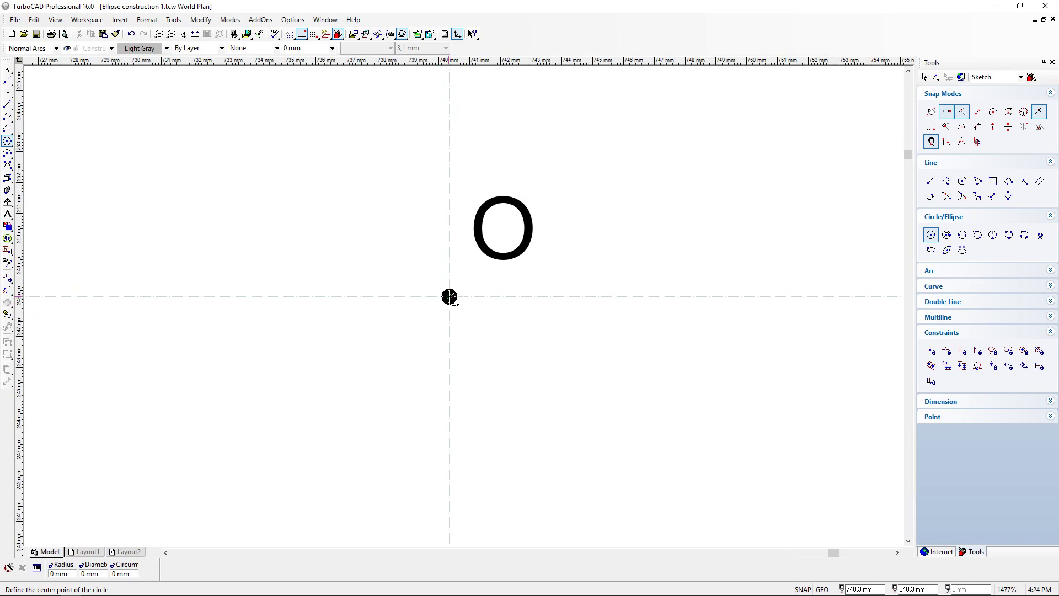
click(449, 297)
scroll(463, 307, down, 4)
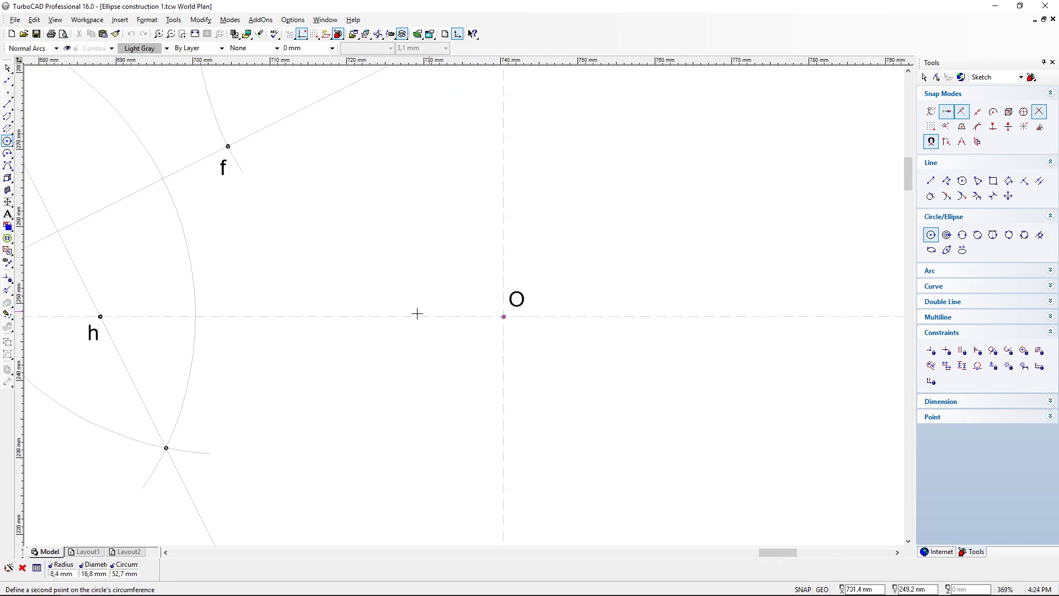
scroll(127, 316, up, 4)
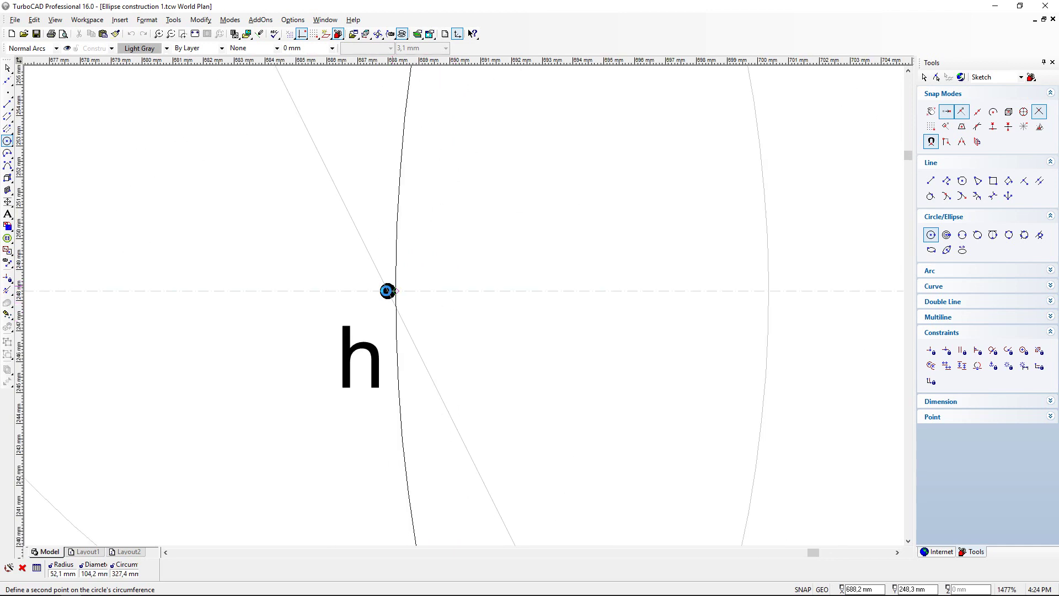
click(388, 291)
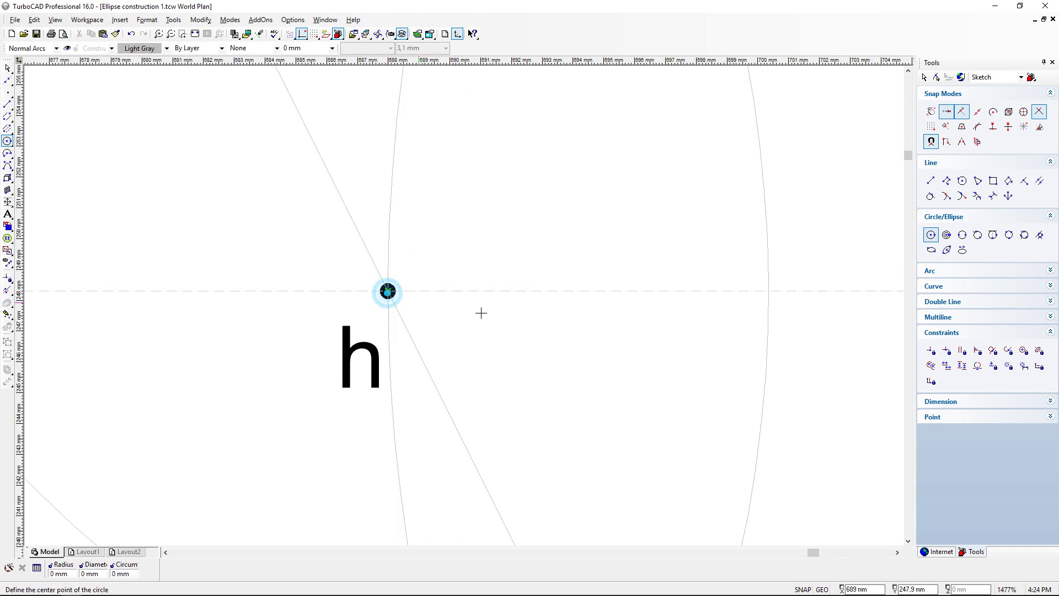
scroll(452, 303, down, 6)
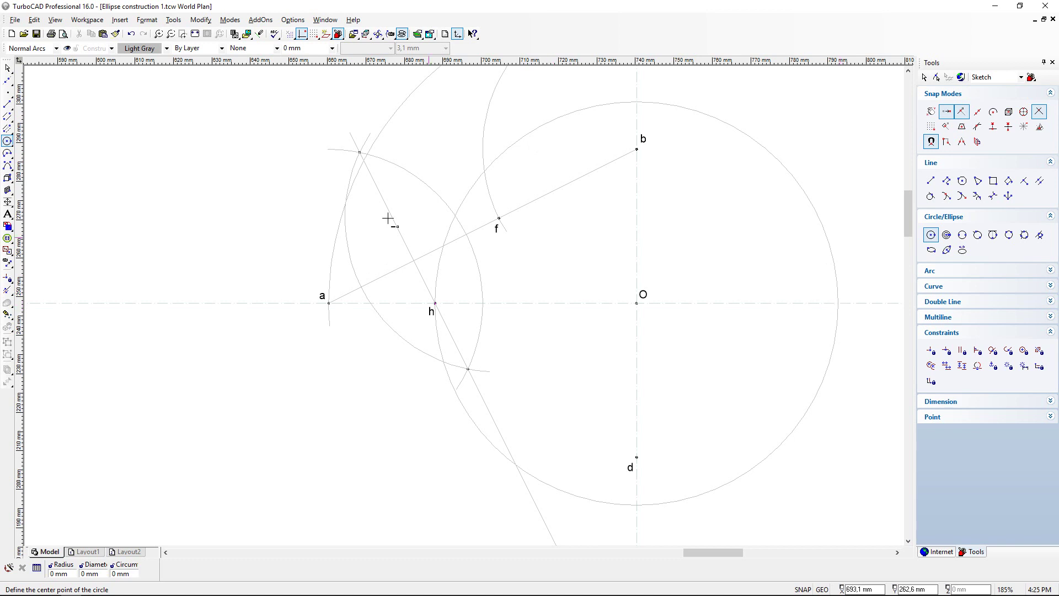
Step: Move a spare point marker from the symbol table to where the circle crosses the horizontal centre line between O and c
click(7, 68)
scroll(457, 309, down, 3)
scroll(457, 309, up, 5)
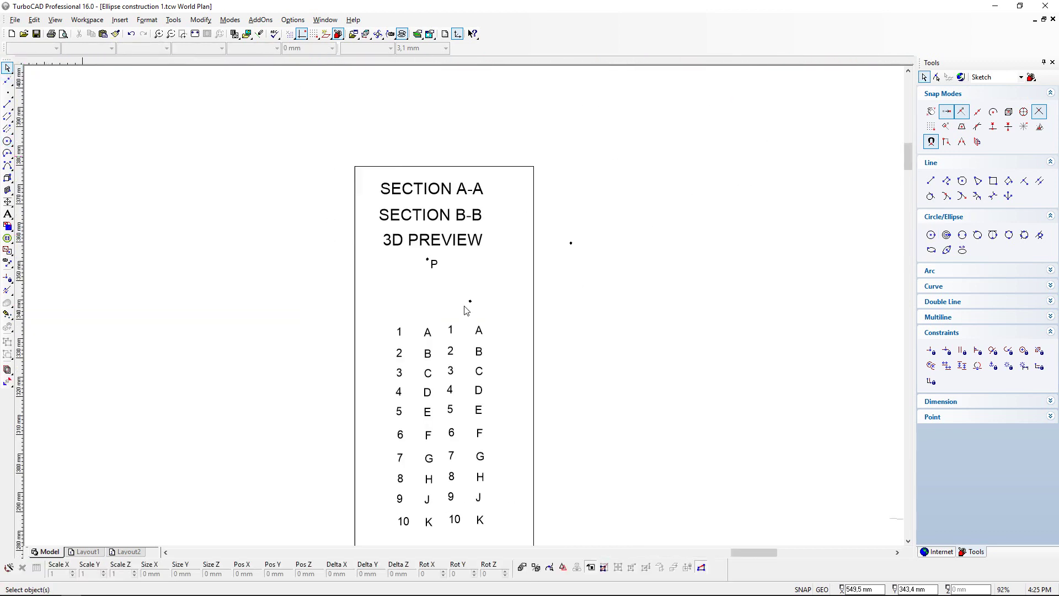
click(478, 298)
click(478, 298)
scroll(686, 324, down, 10)
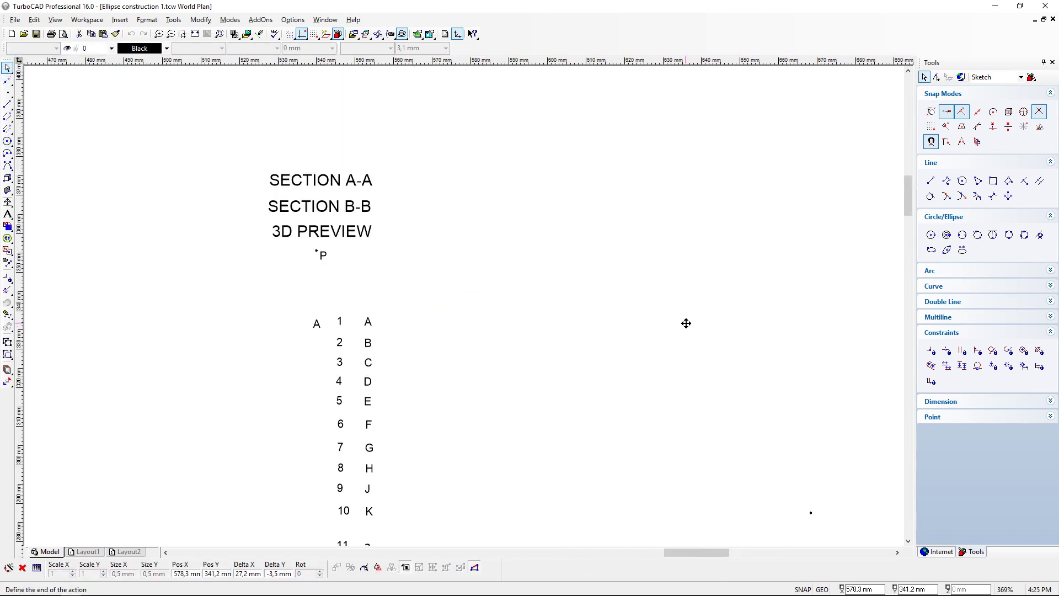
scroll(497, 327, up, 10)
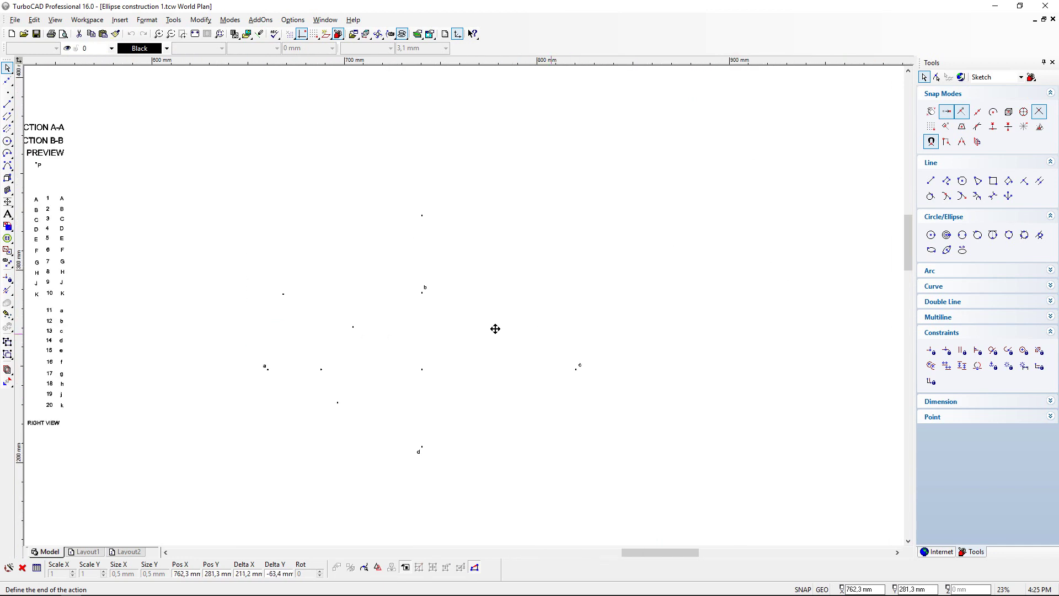
click(522, 292)
scroll(535, 300, up, 3)
click(544, 312)
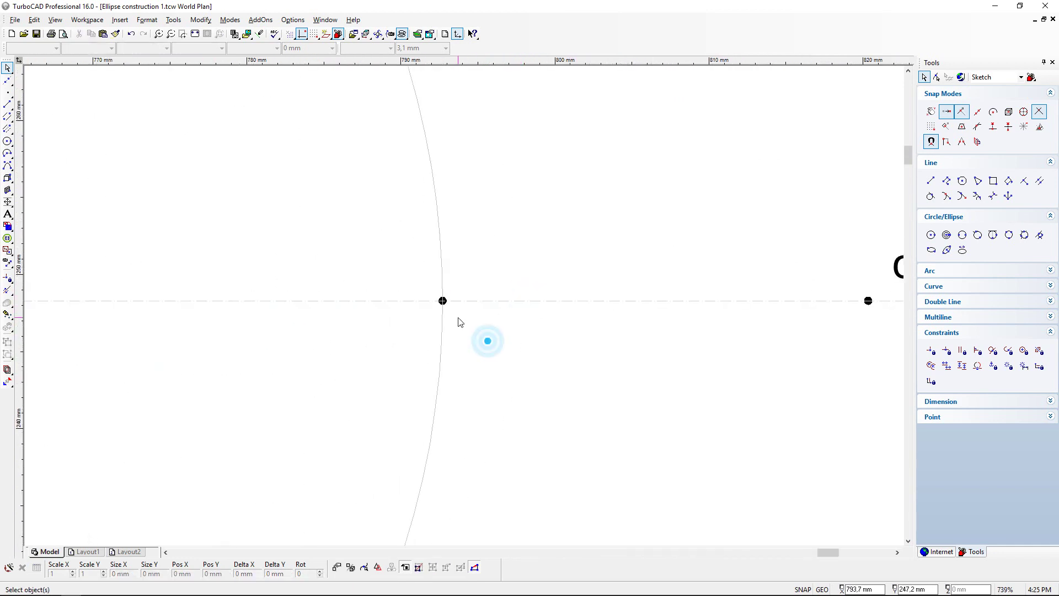
scroll(463, 307, up, 4)
Step: Move the letter j from the symbol table to just above the point marker between O and c
scroll(465, 310, down, 7)
scroll(464, 310, down, 3)
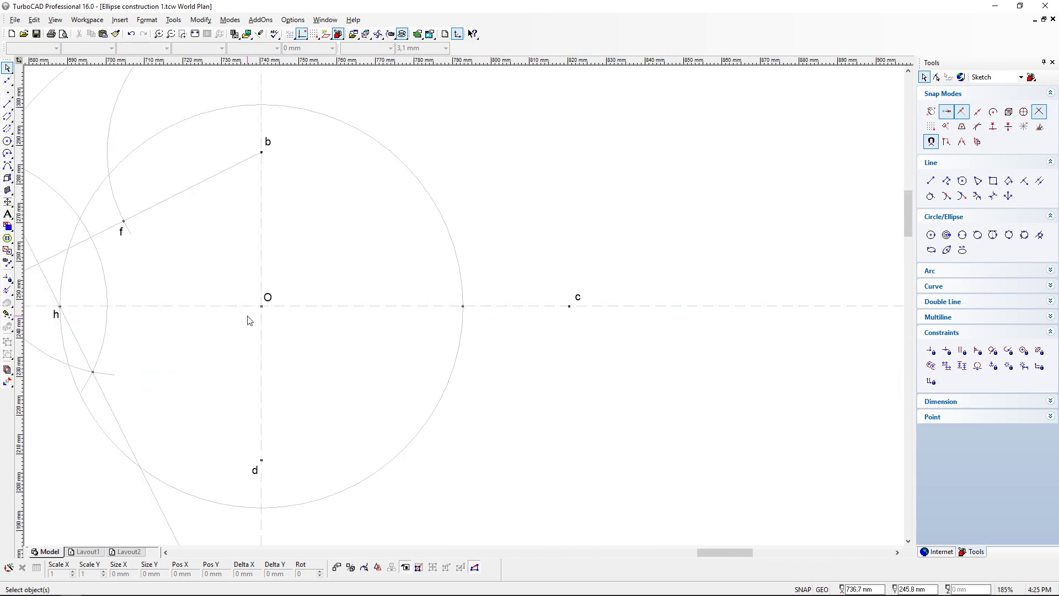
scroll(250, 319, down, 5)
scroll(308, 327, up, 5)
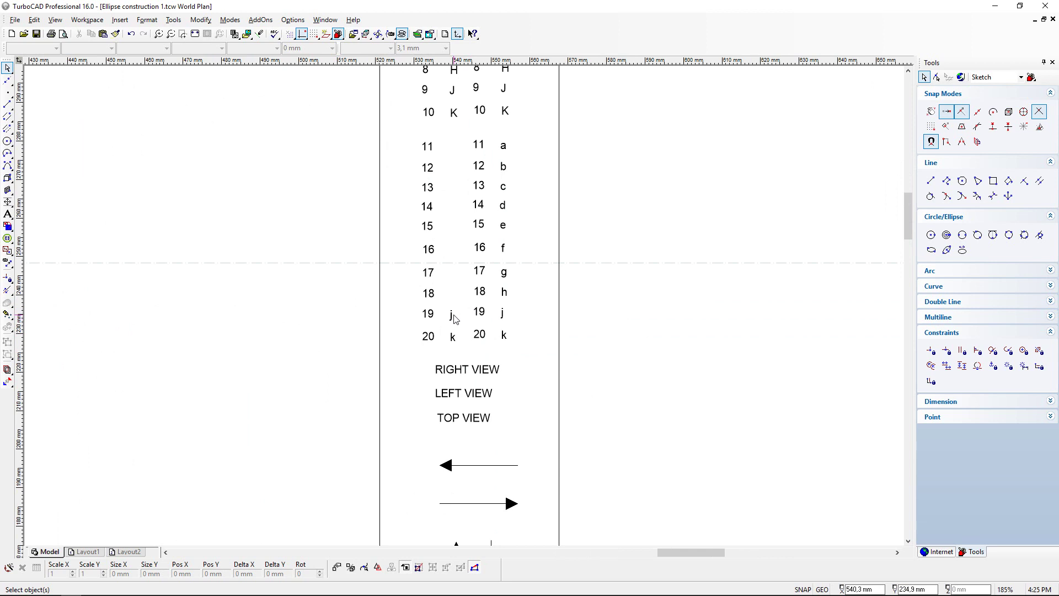
click(450, 316)
click(450, 317)
scroll(747, 336, down, 2)
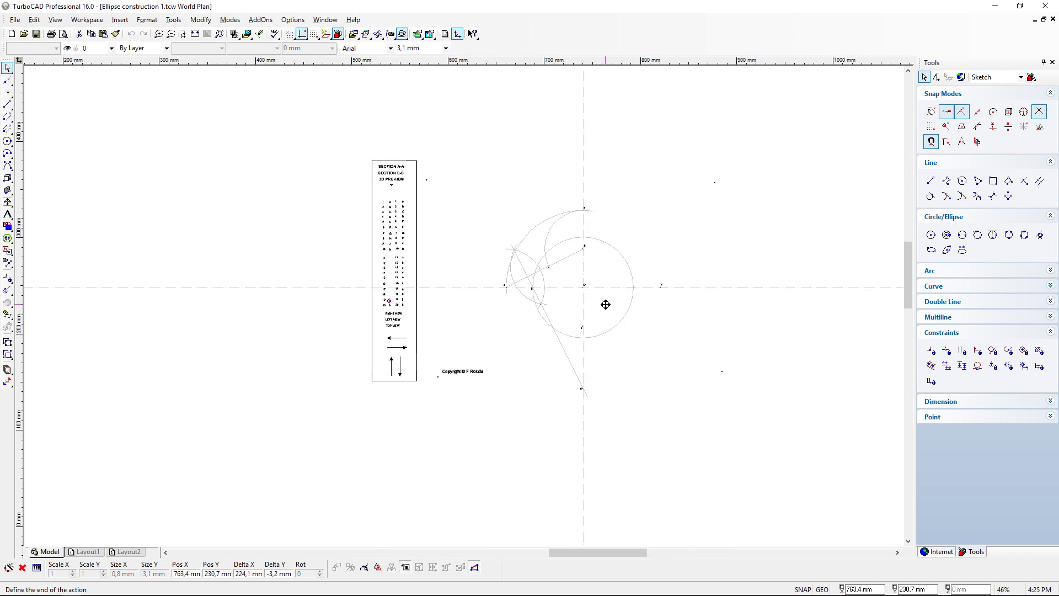
scroll(605, 303, up, 3)
scroll(432, 303, up, 2)
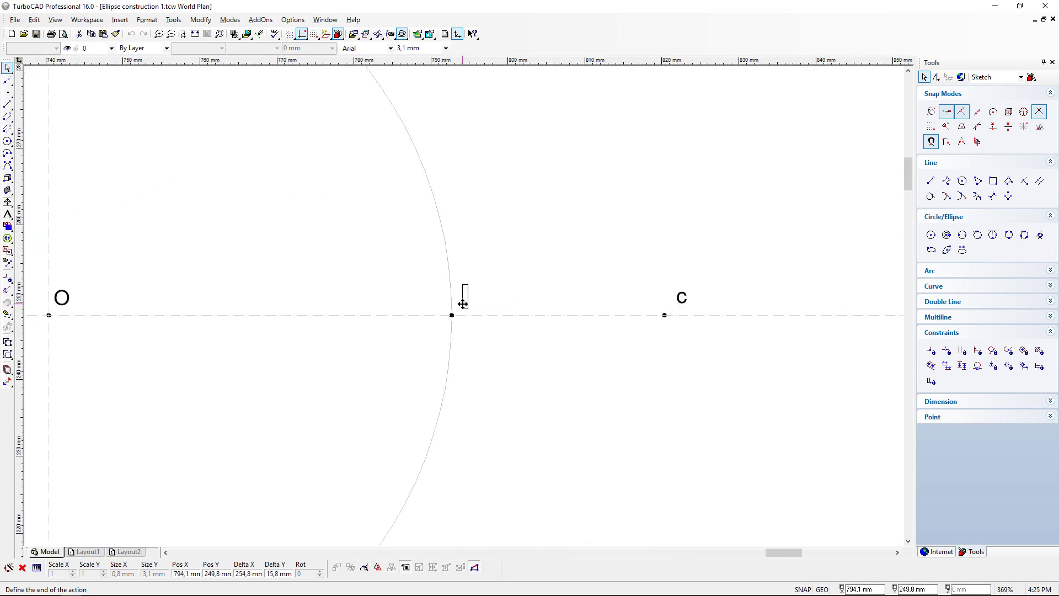
click(467, 294)
click(476, 355)
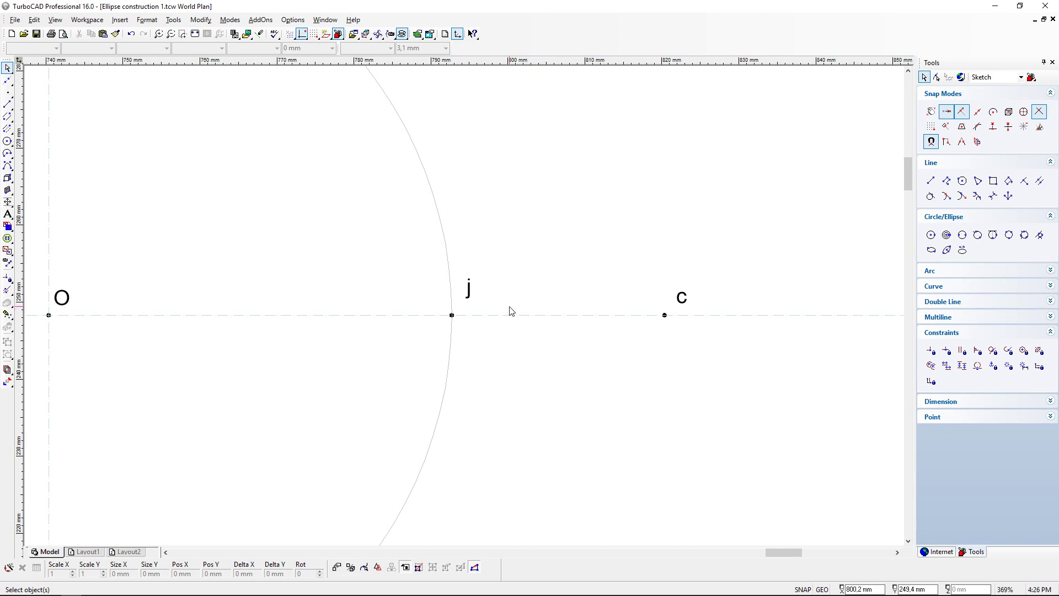
Step: Split the circle through h and j just below both points and delete its lower arc
scroll(470, 320, up, 1)
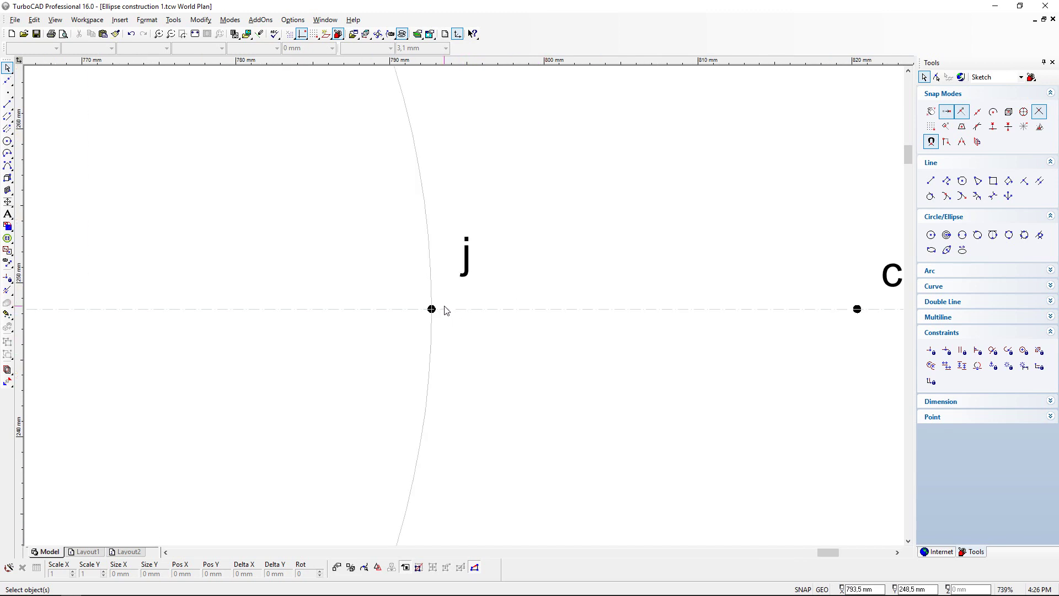
scroll(446, 310, down, 2)
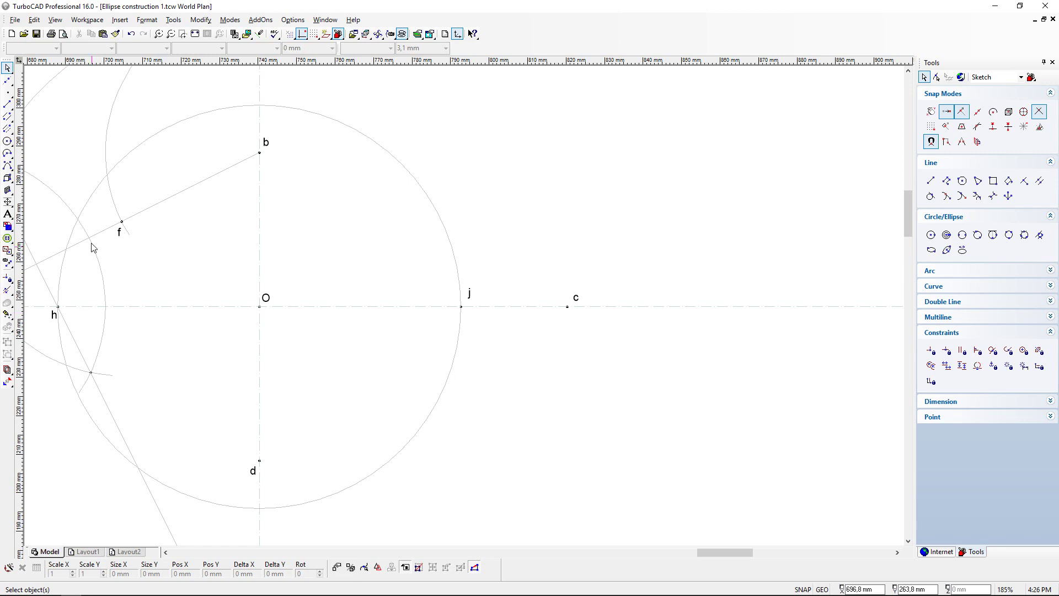
scroll(171, 260, down, 2)
scroll(489, 336, up, 2)
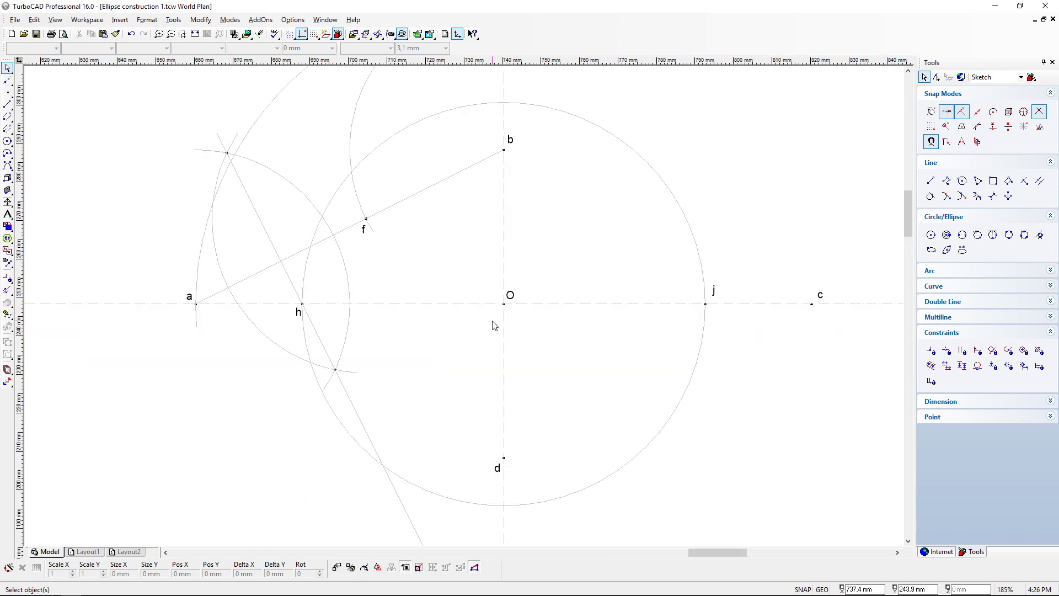
click(7, 292)
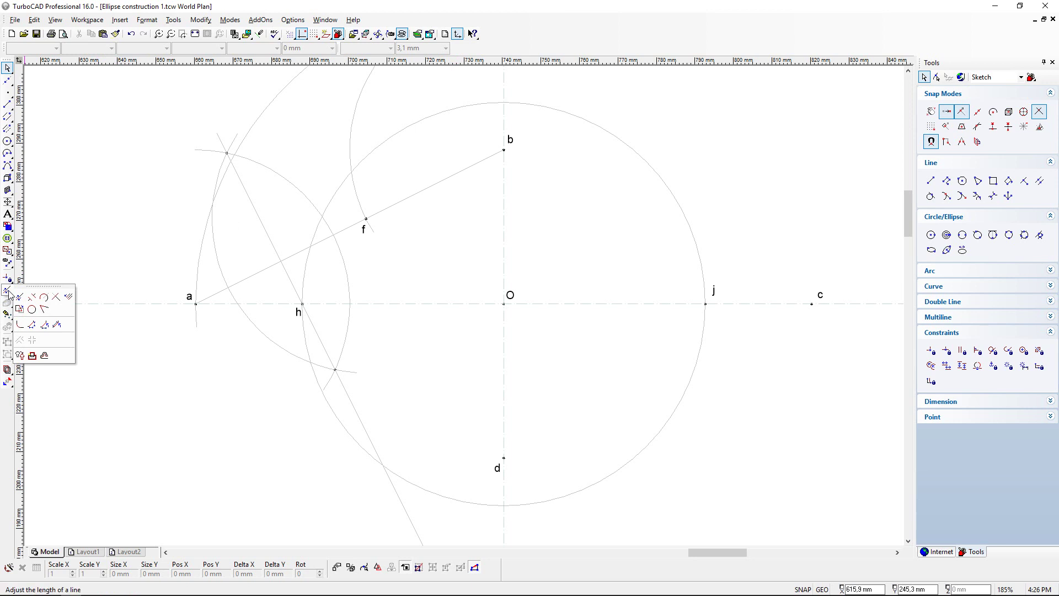
click(45, 299)
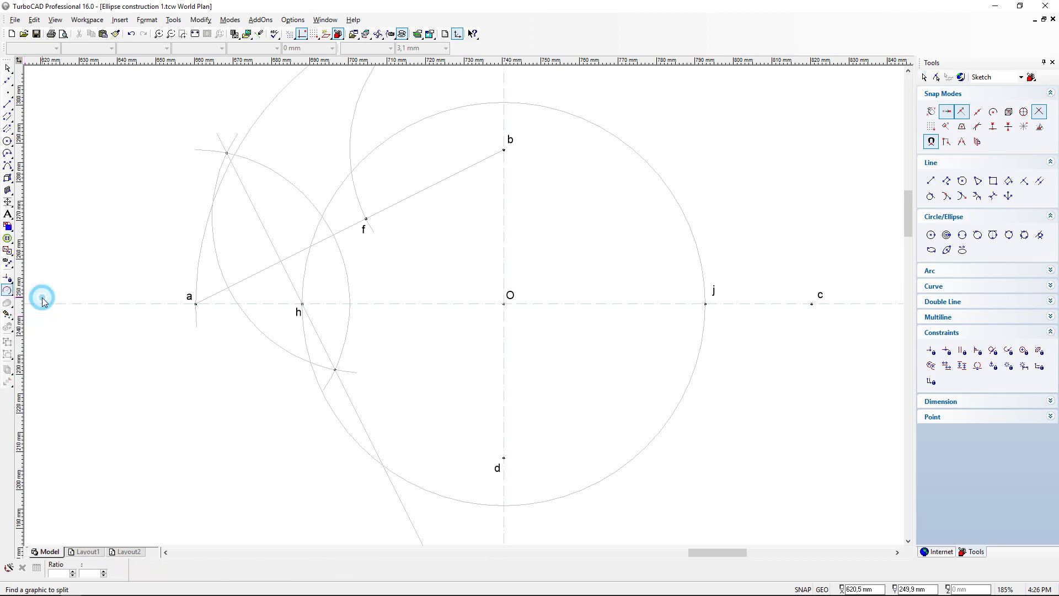
click(678, 204)
click(679, 204)
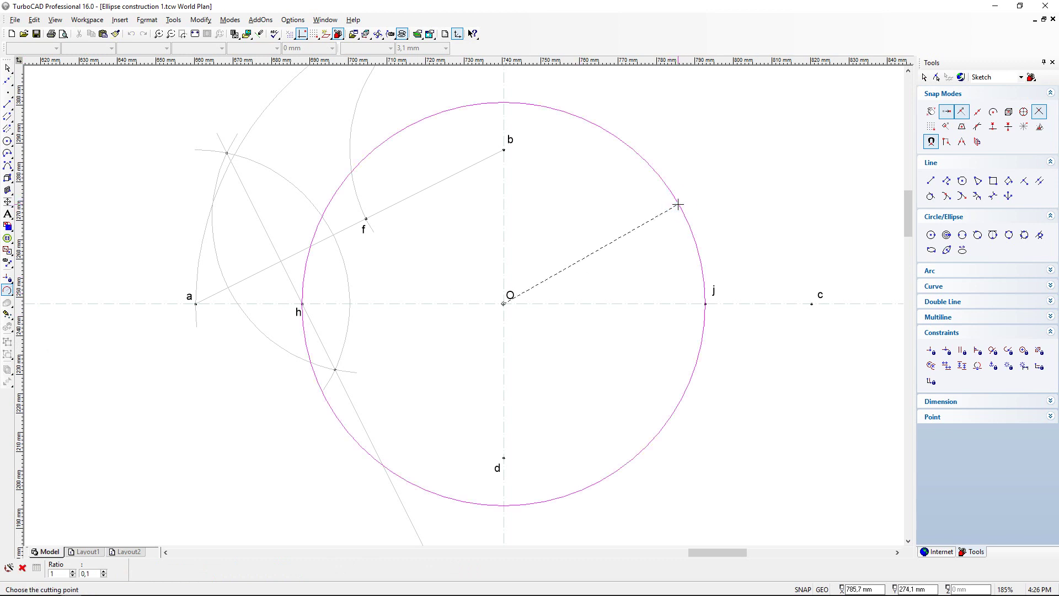
click(747, 322)
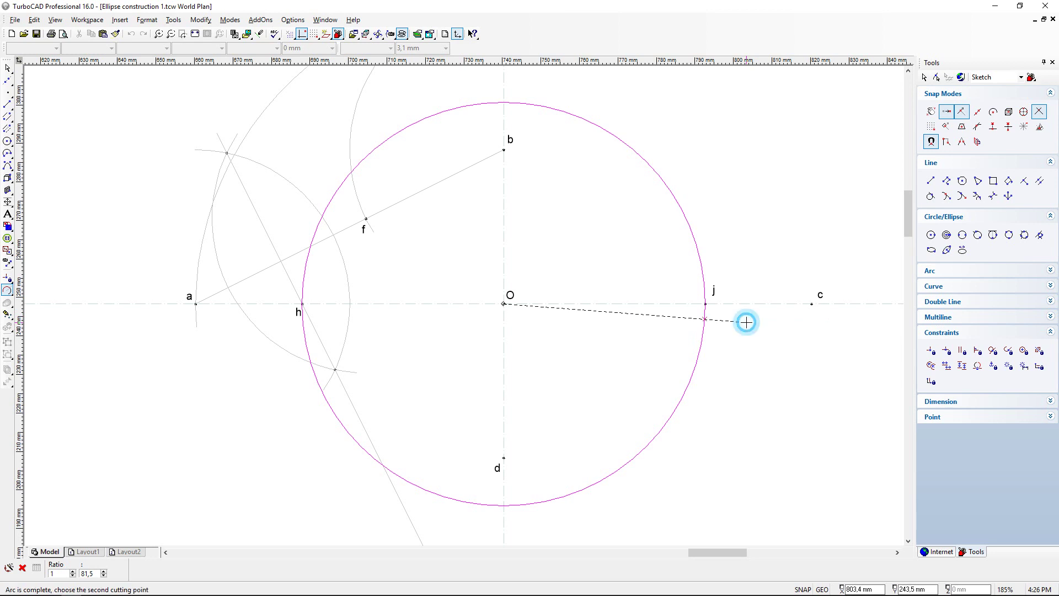
click(280, 324)
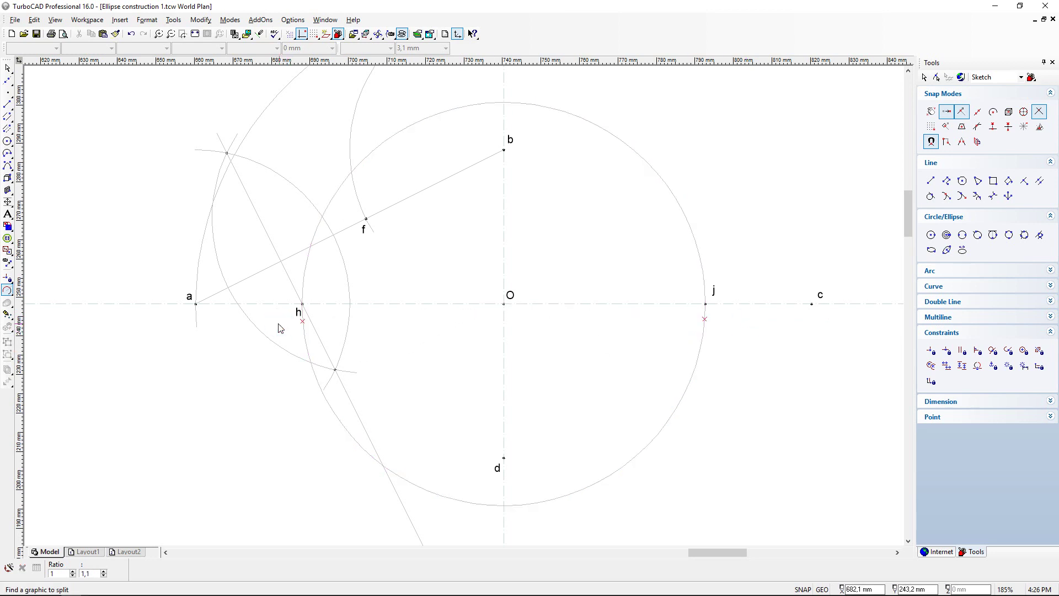
key(Escape)
click(620, 469)
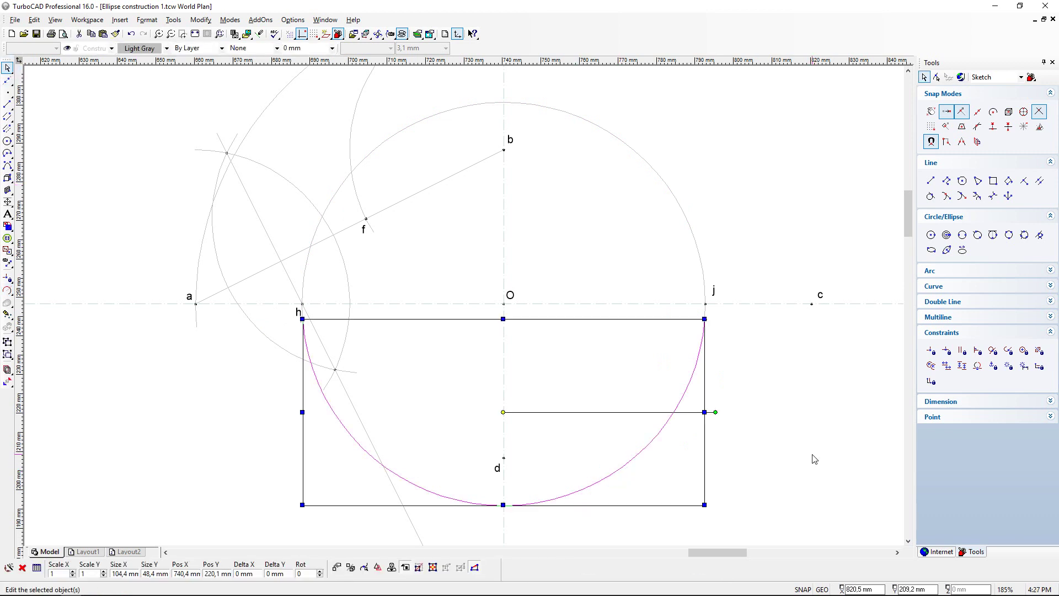
key(Delete)
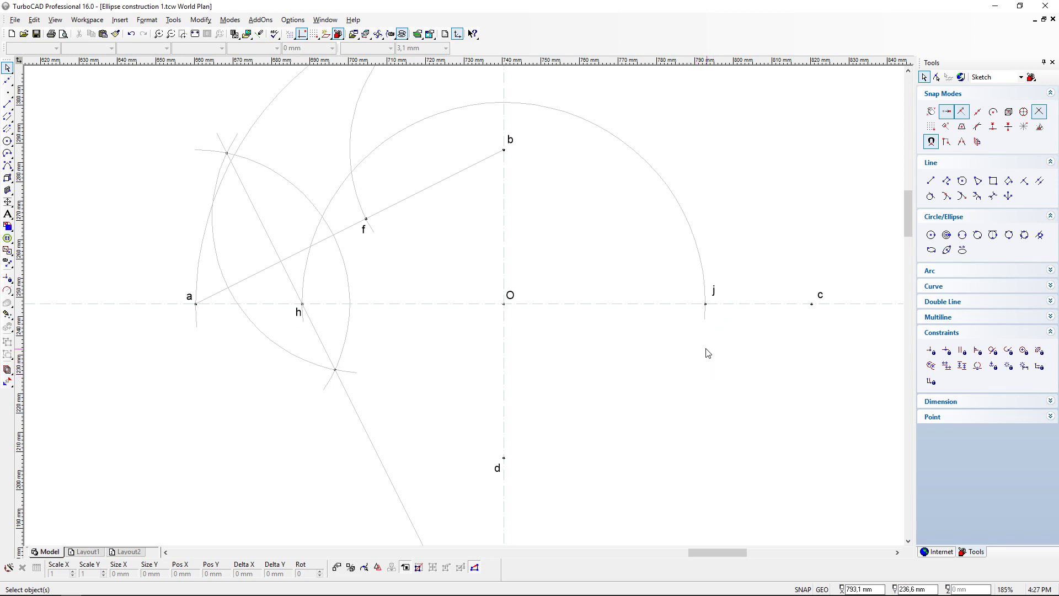
Step: Draw a circle centred at O that passes through point g on the vertical centre line
scroll(707, 352, down, 3)
scroll(380, 472, up, 3)
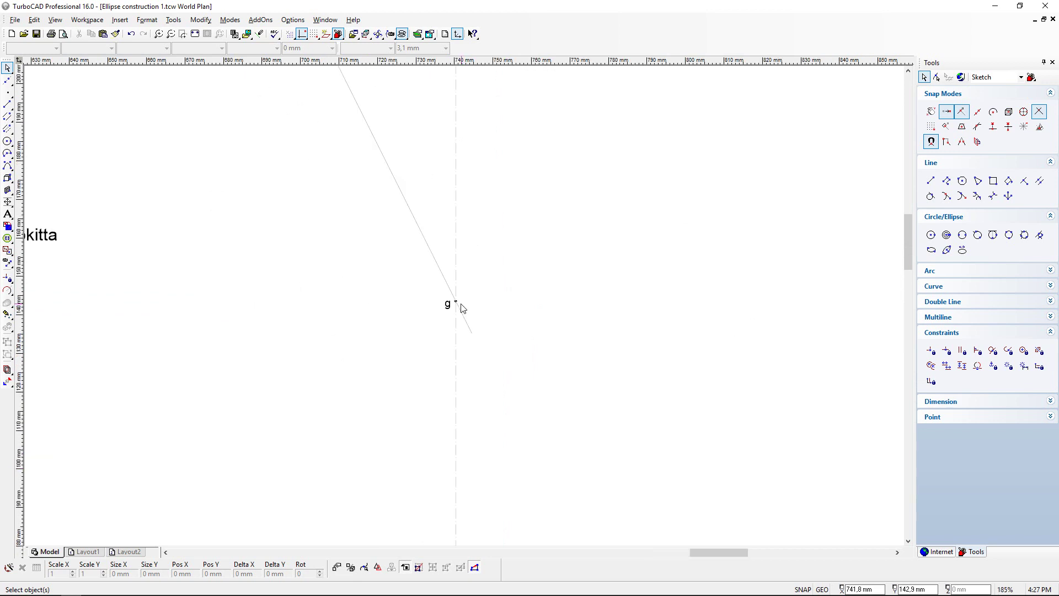
scroll(454, 309, up, 1)
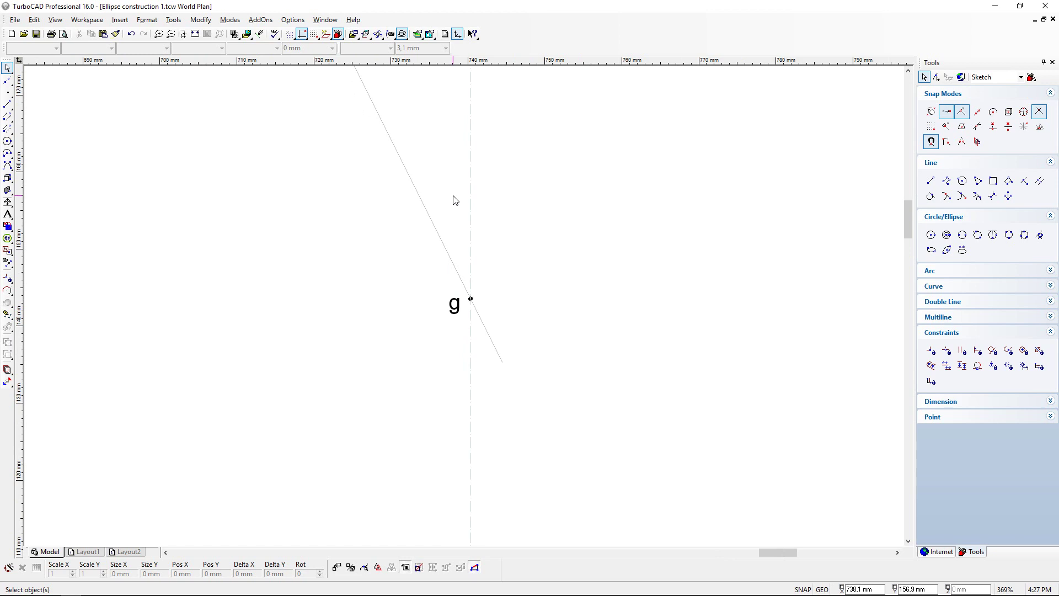
scroll(463, 309, down, 2)
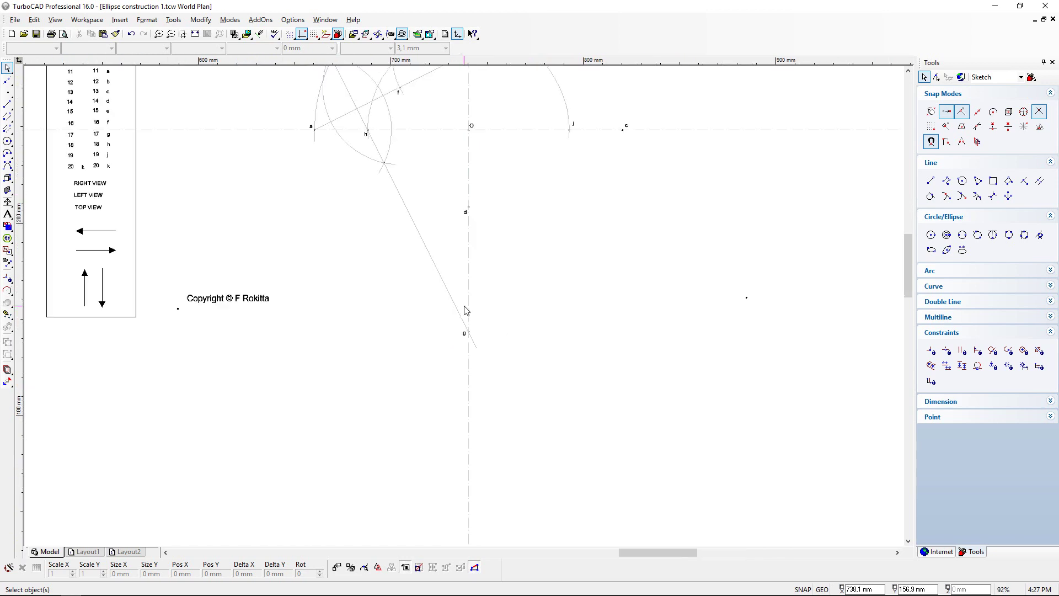
click(7, 141)
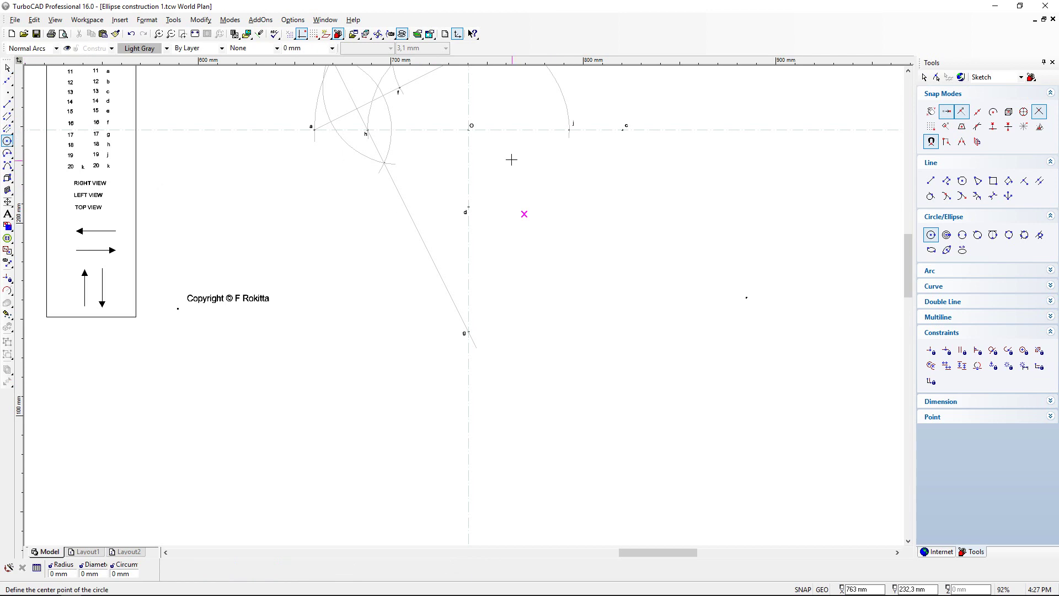
scroll(512, 160, up, 4)
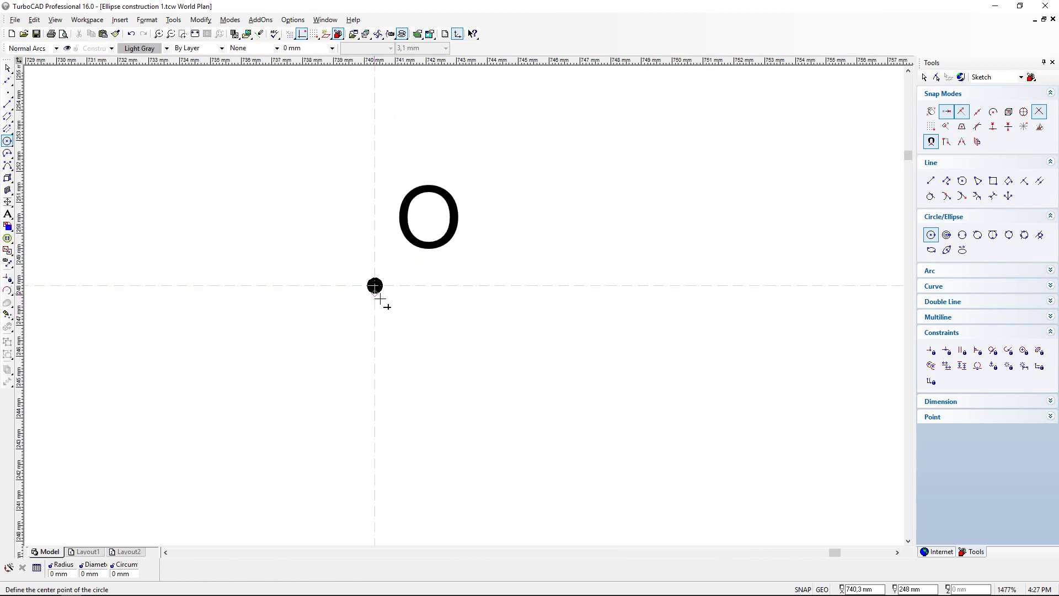
click(375, 286)
scroll(454, 362, down, 4)
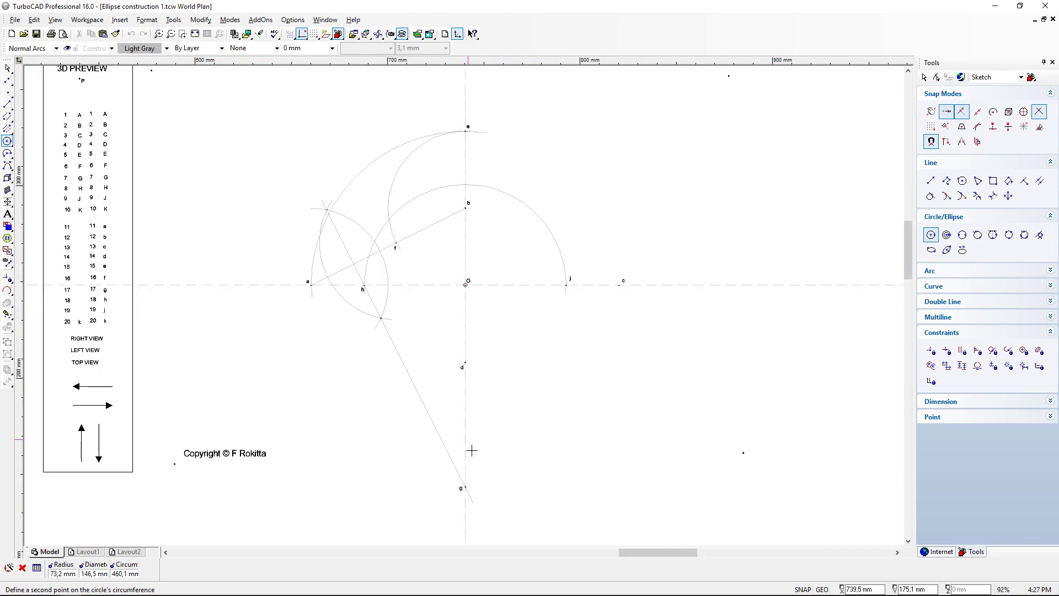
scroll(469, 491, up, 4)
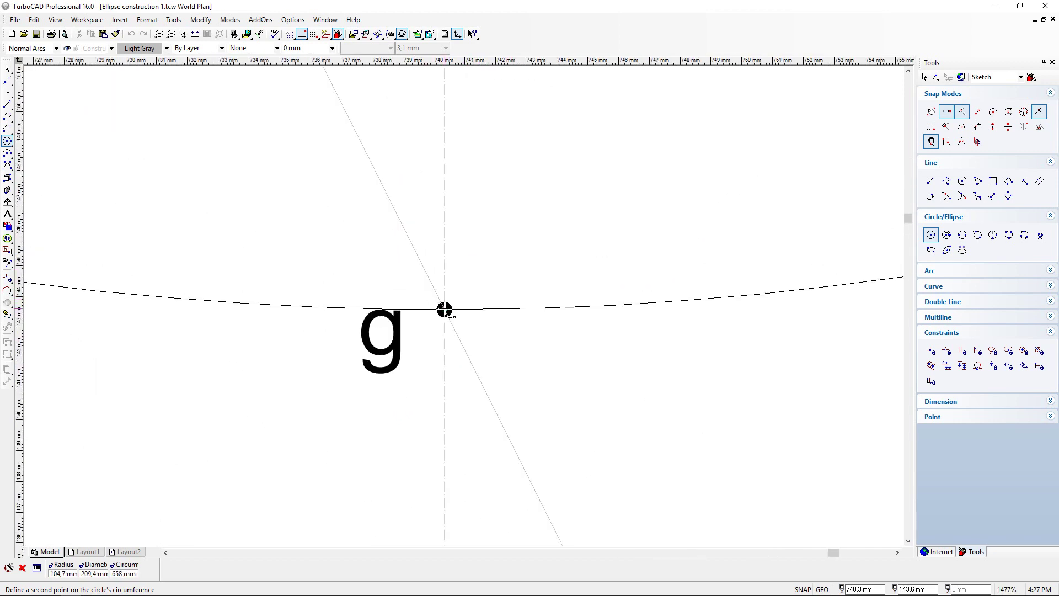
scroll(444, 310, up, 1)
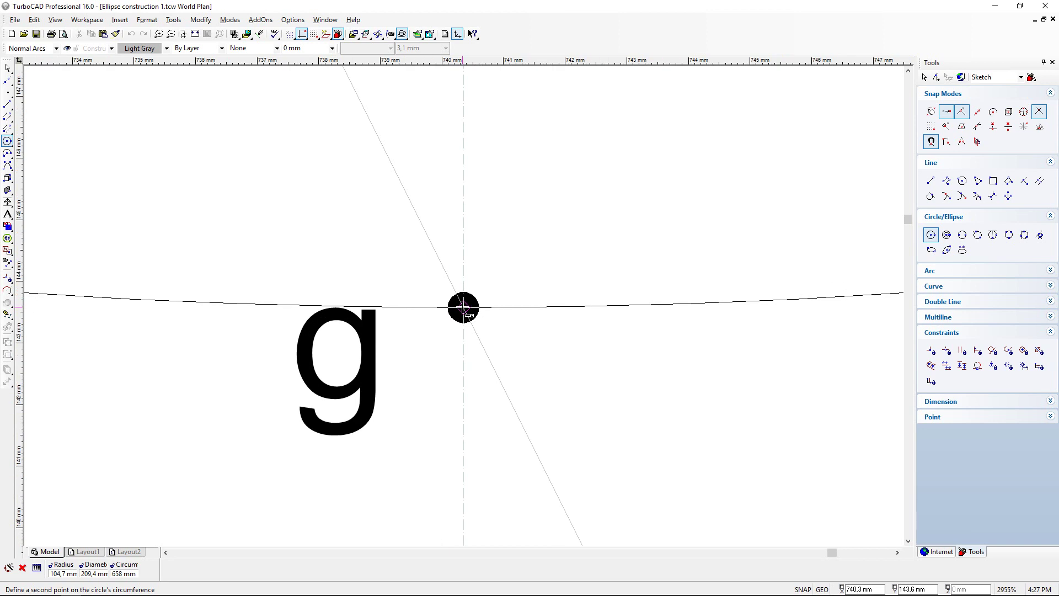
click(463, 307)
scroll(463, 305, down, 2)
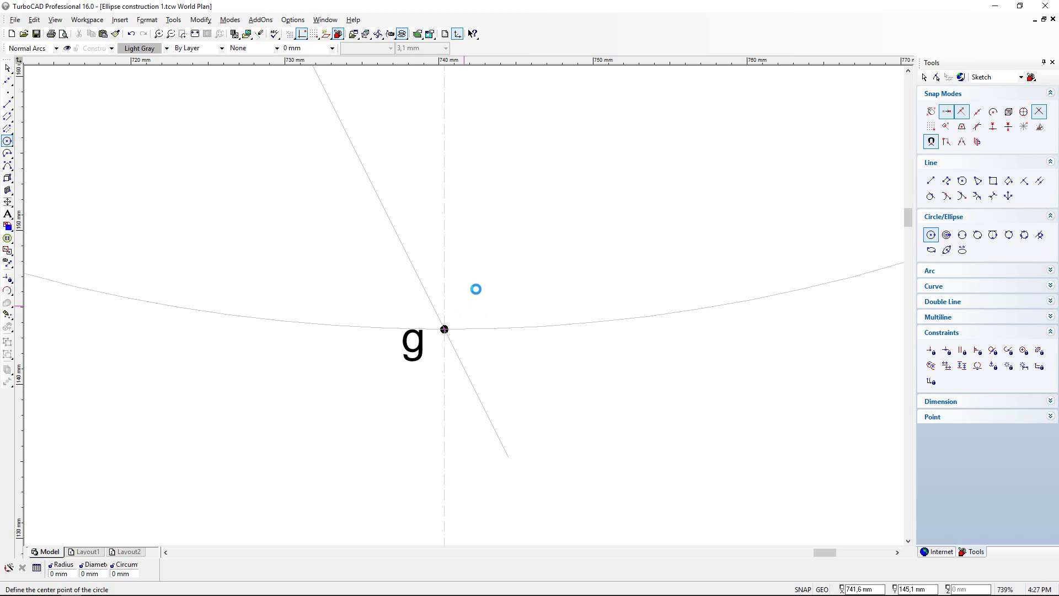
Step: Examine the large circle about O where it crosses the vertical centre line at g and above e
scroll(465, 307, down, 1)
scroll(464, 305, down, 1)
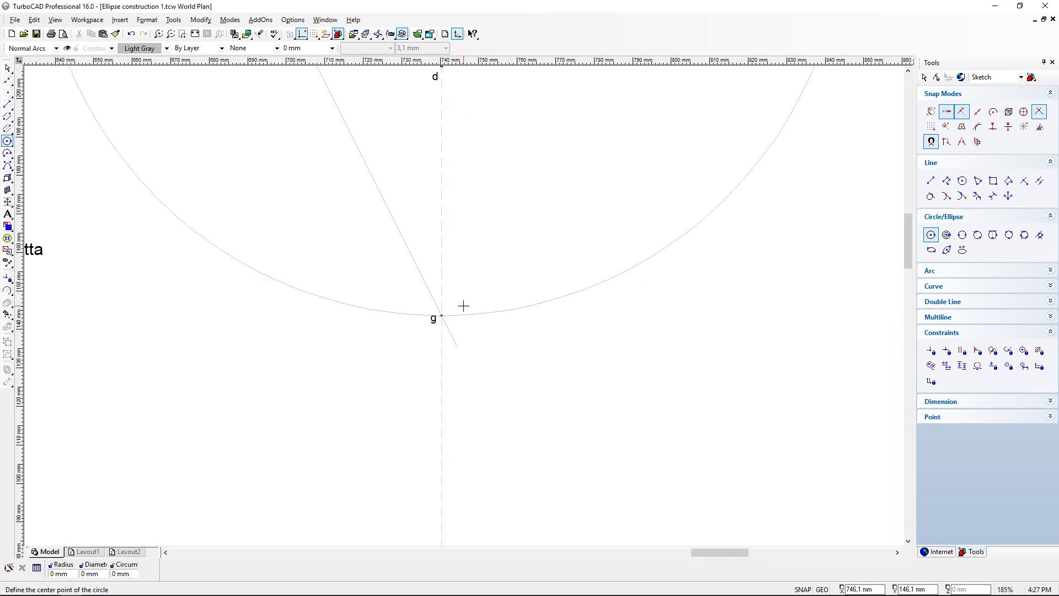
scroll(464, 306, down, 1)
scroll(485, 232, down, 1)
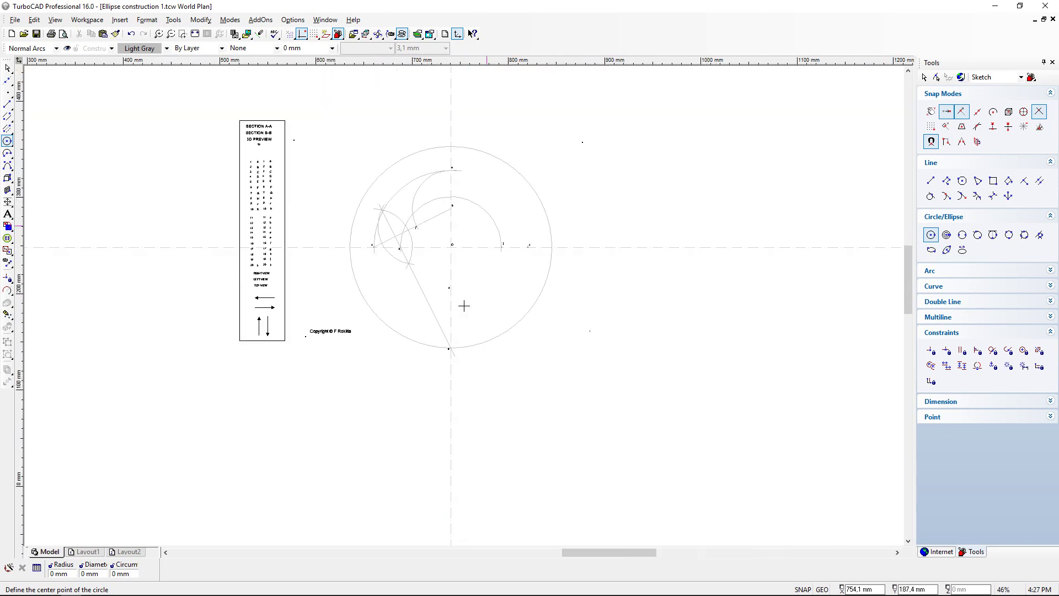
scroll(461, 150, up, 1)
scroll(434, 301, up, 2)
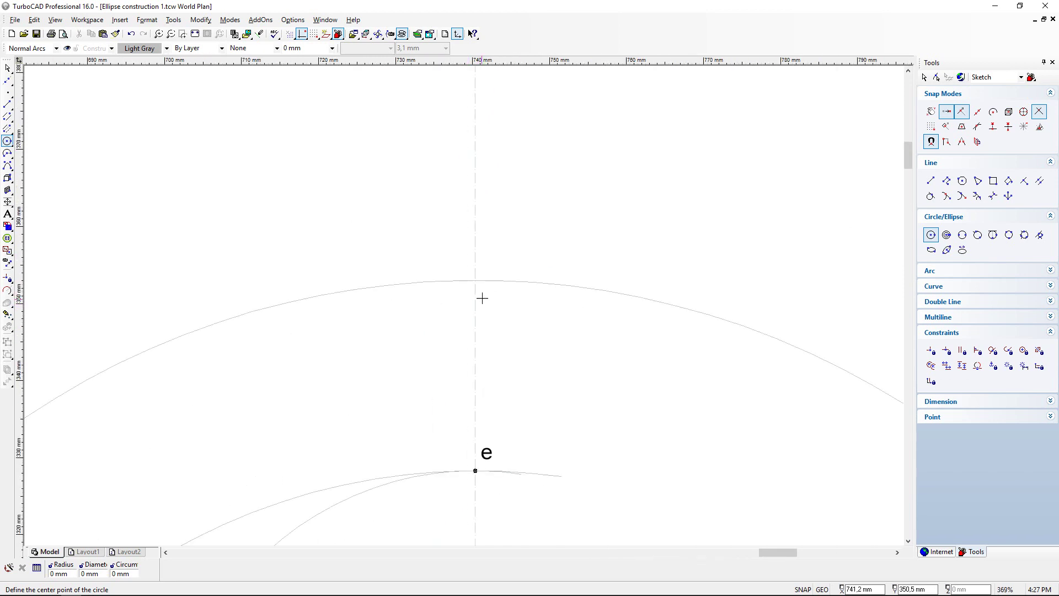
scroll(479, 297, down, 1)
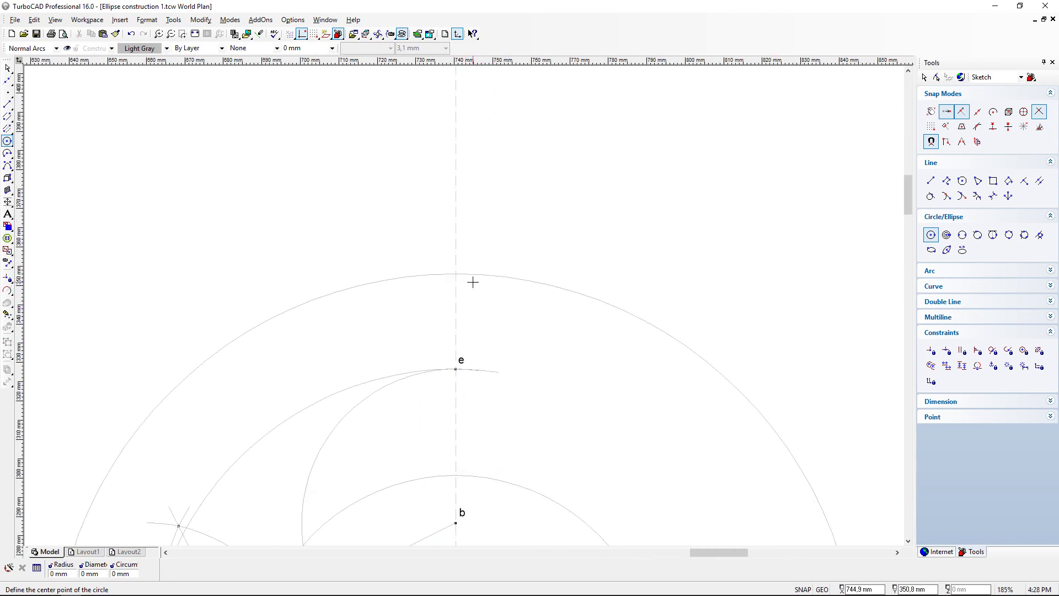
scroll(473, 282, down, 1)
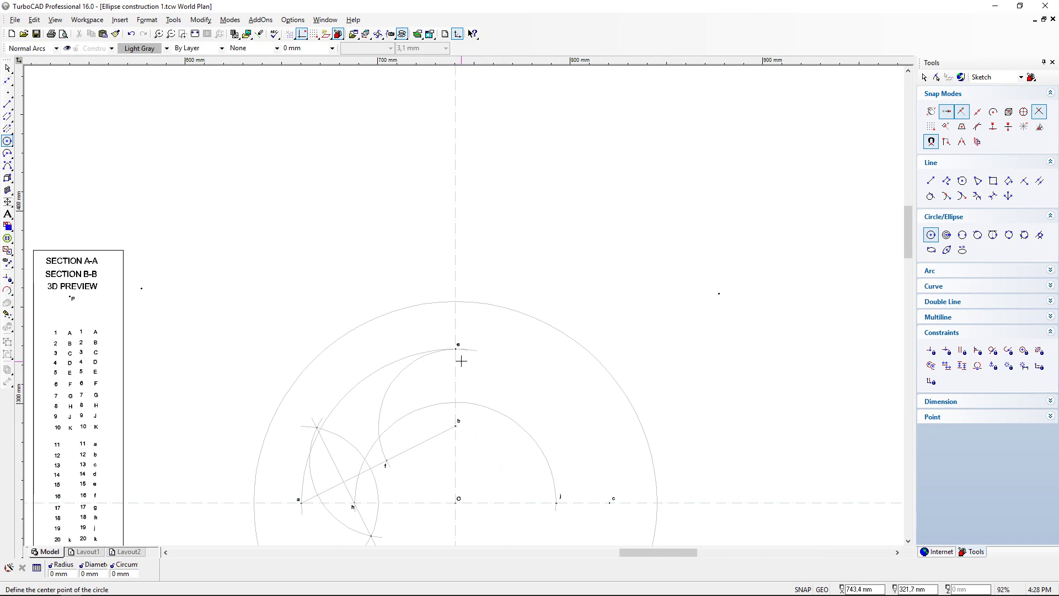
scroll(468, 367, up, 1)
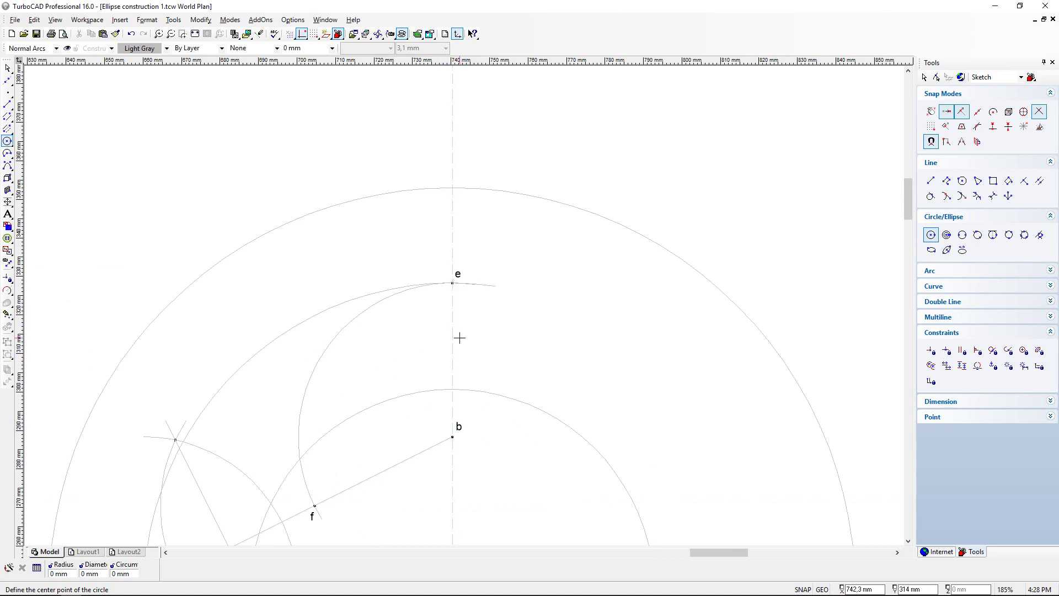
scroll(460, 337, down, 1)
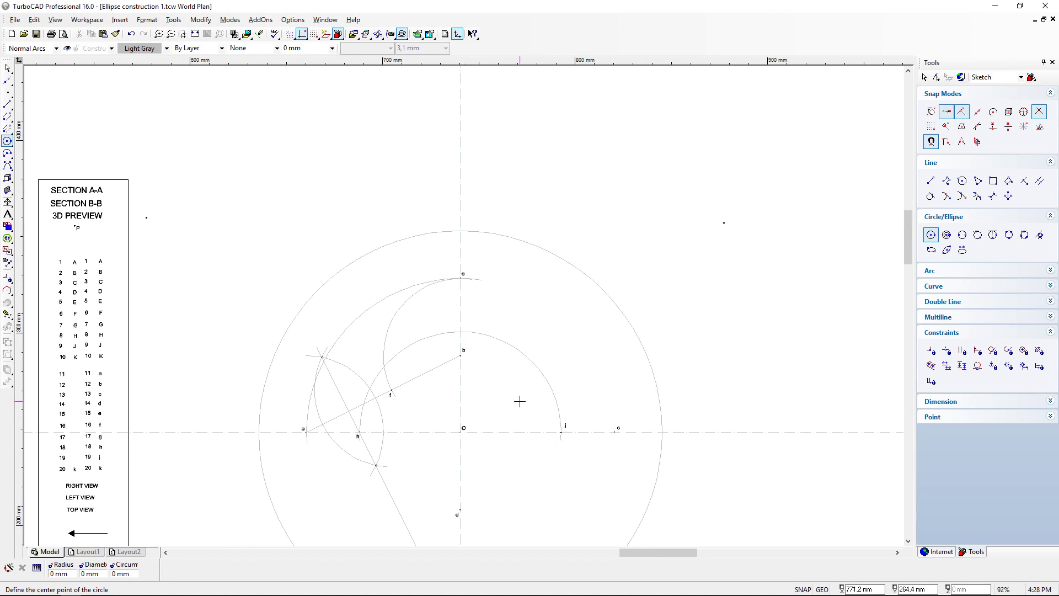
scroll(520, 402, down, 1)
scroll(455, 350, up, 1)
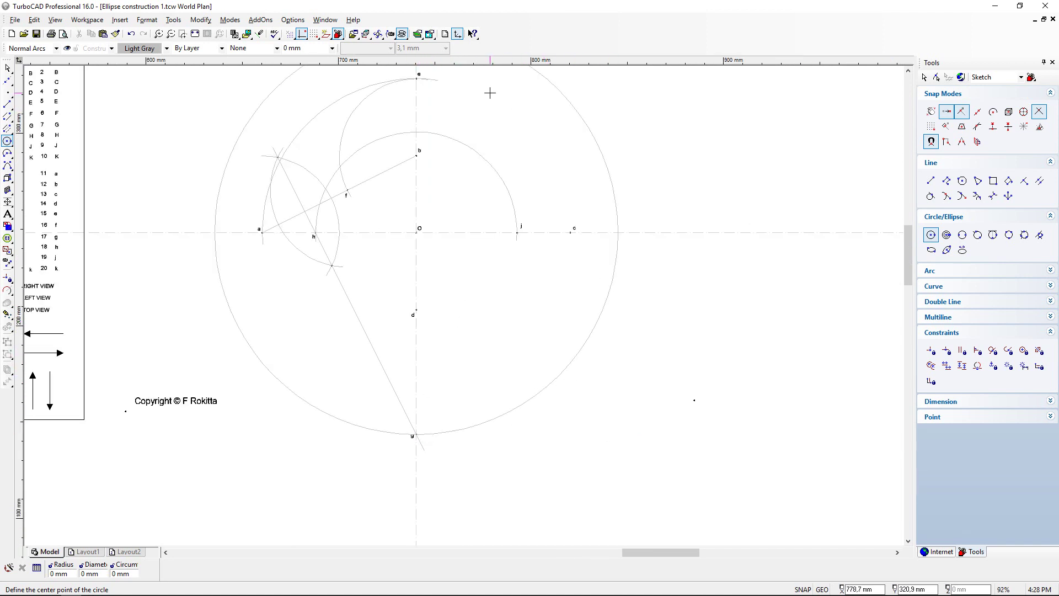
scroll(463, 305, down, 1)
scroll(430, 284, up, 1)
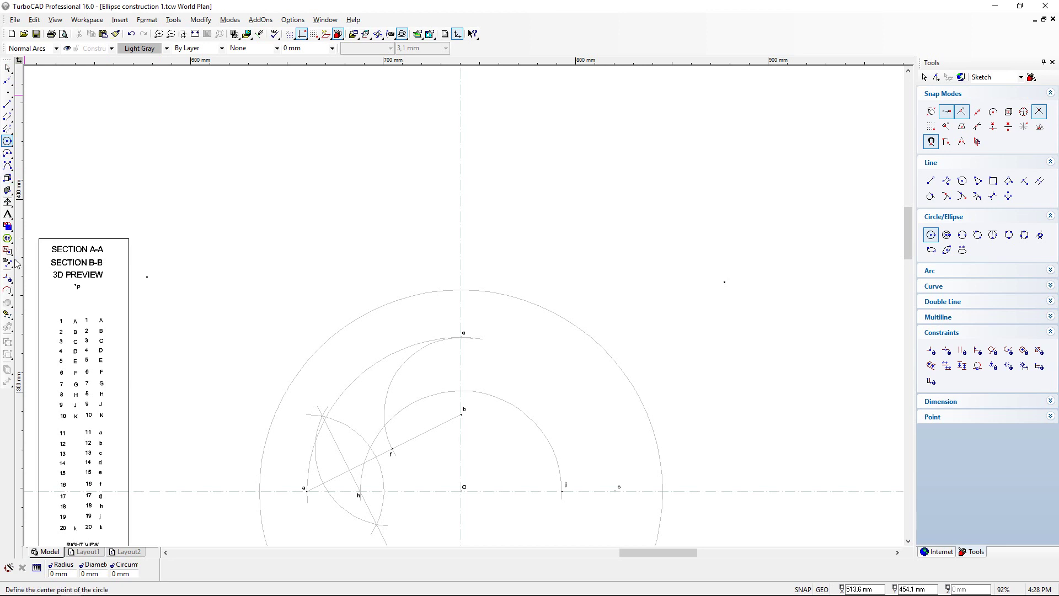
Step: Split the large circle through g beside the vertical centre line, above e and near g, and delete its left arc
click(7, 298)
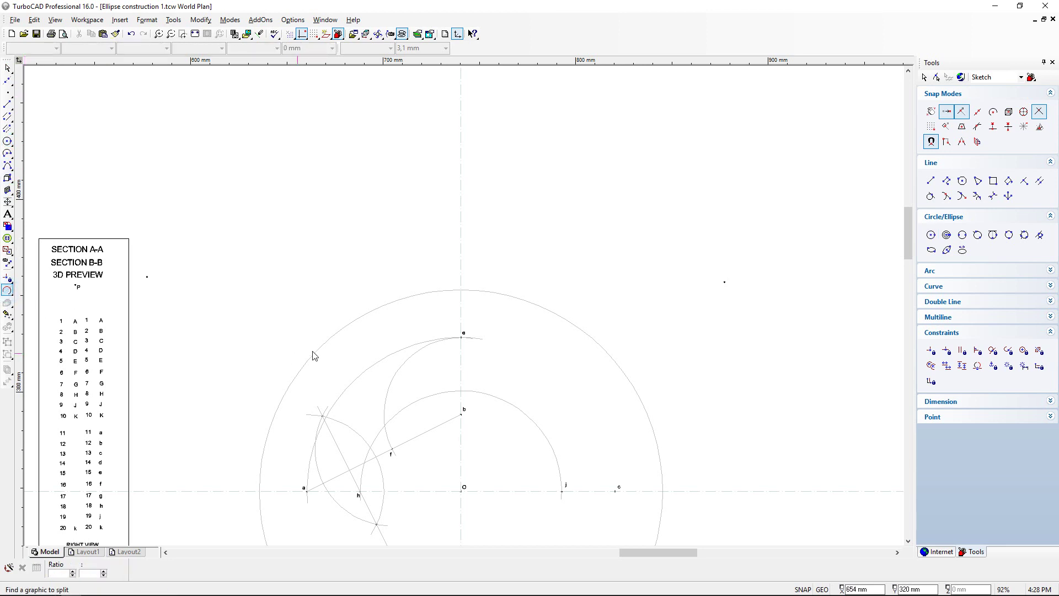
click(389, 304)
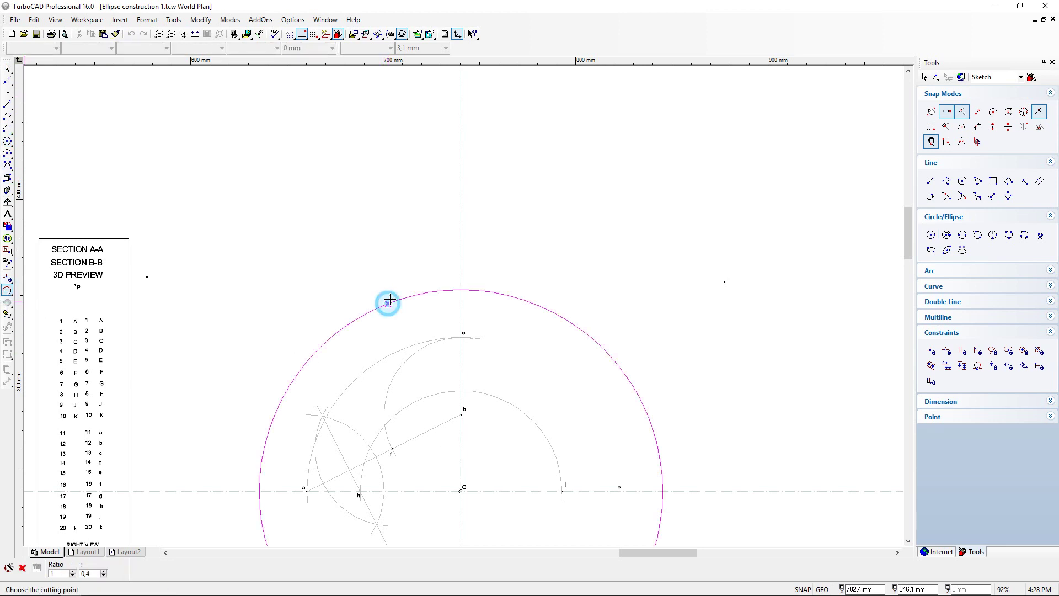
click(448, 233)
scroll(477, 431, down, 2)
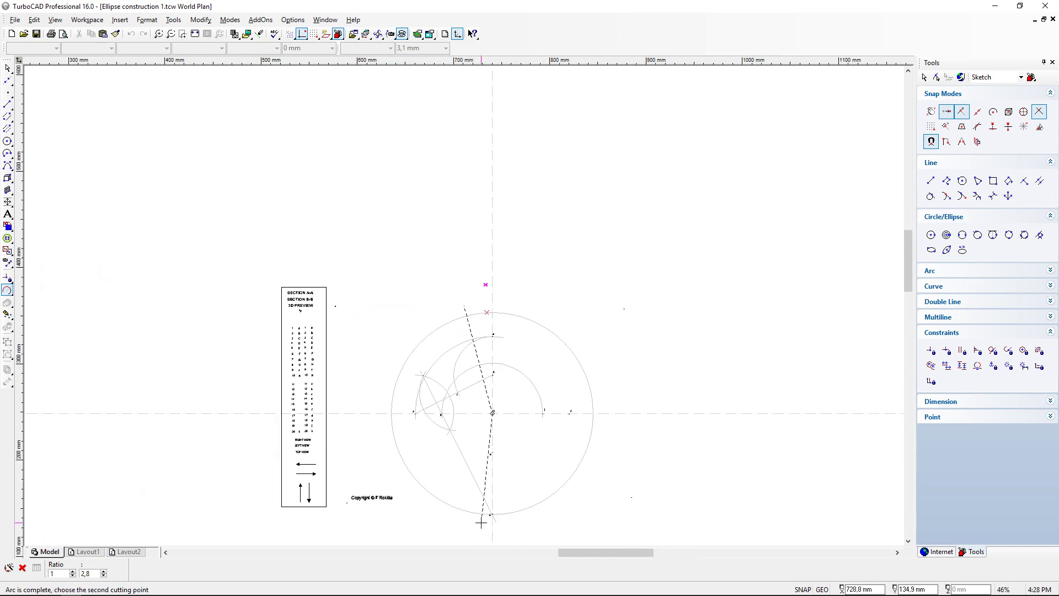
scroll(477, 431, up, 4)
click(482, 316)
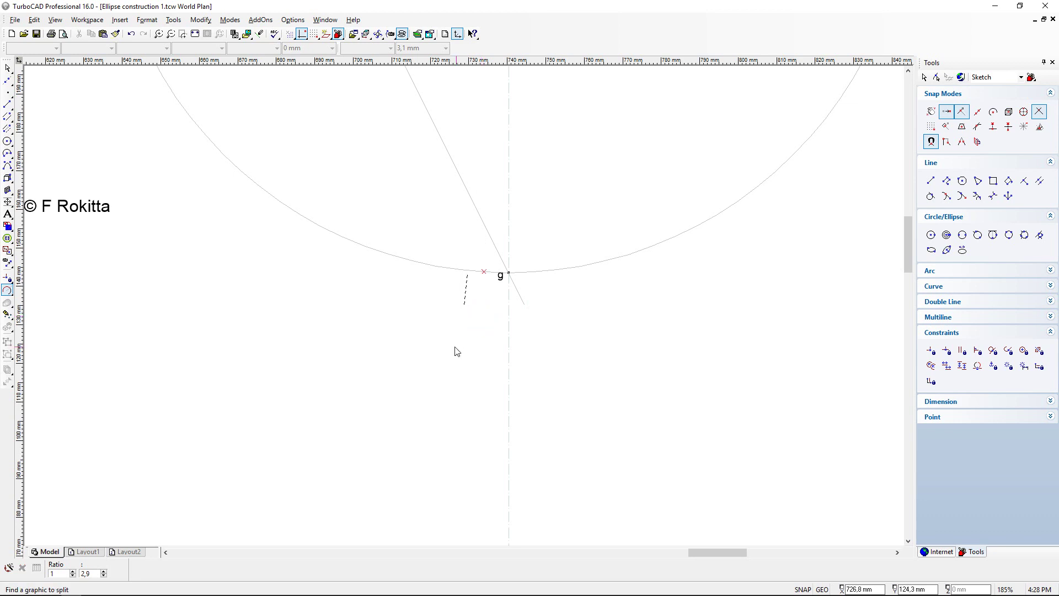
click(8, 67)
click(325, 233)
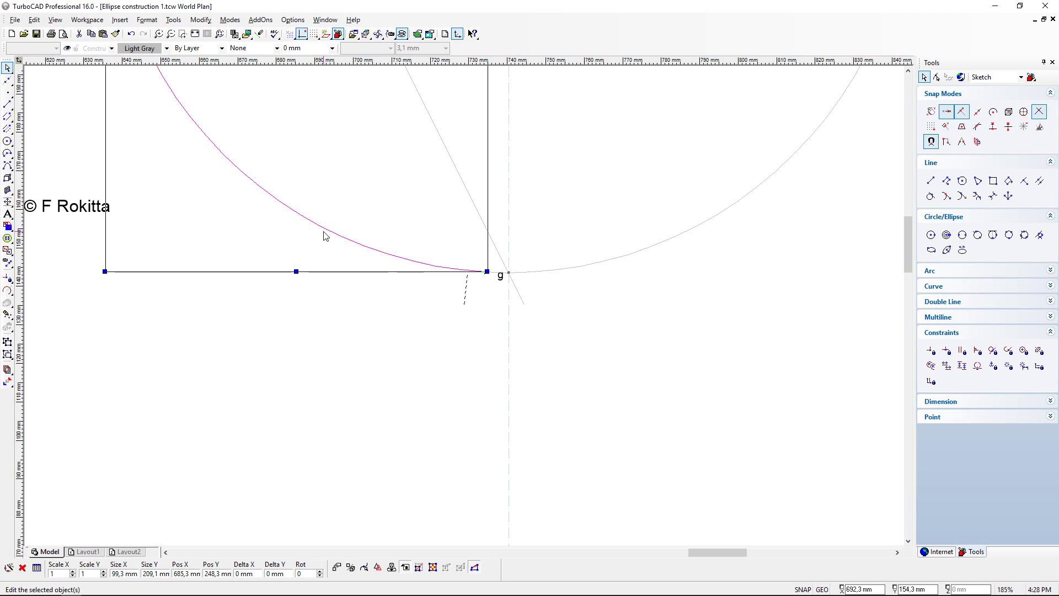
key(Delete)
Step: Duplicate the point marker beside the letter P in the symbol table
scroll(471, 302, down, 5)
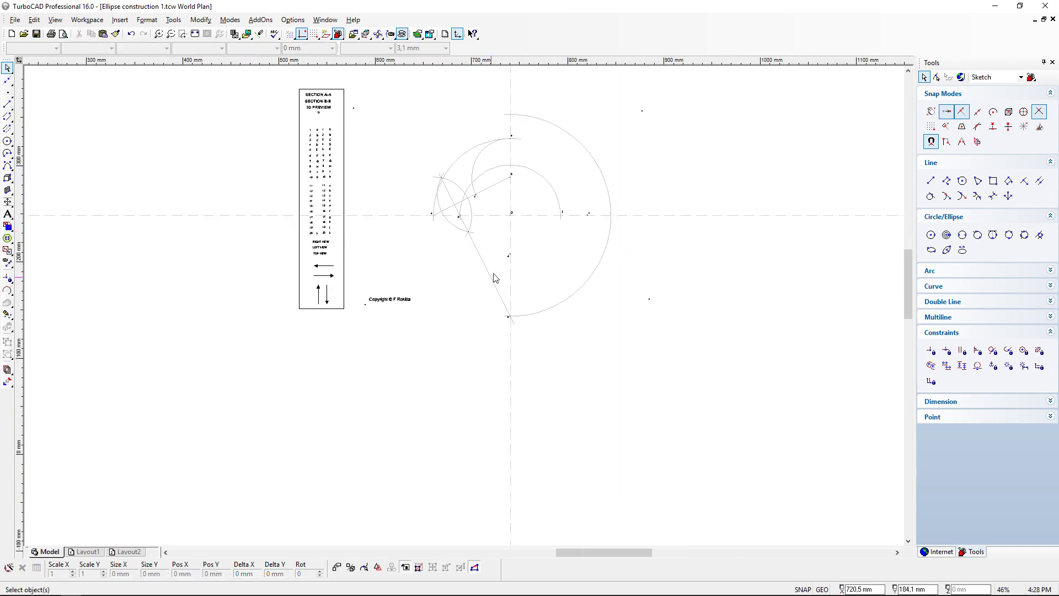
scroll(541, 203, up, 3)
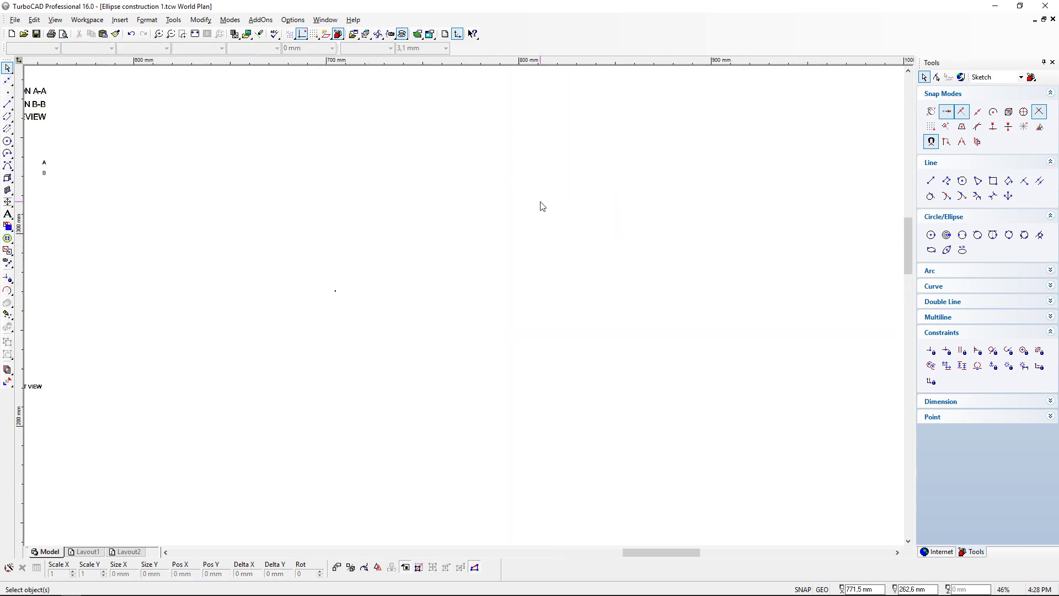
click(196, 34)
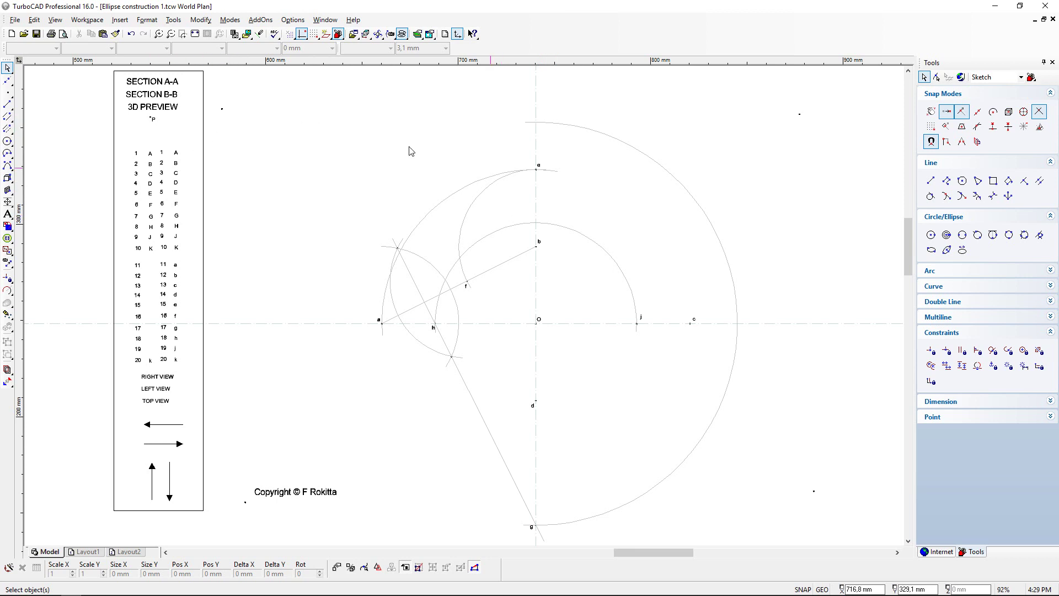
scroll(152, 124, up, 2)
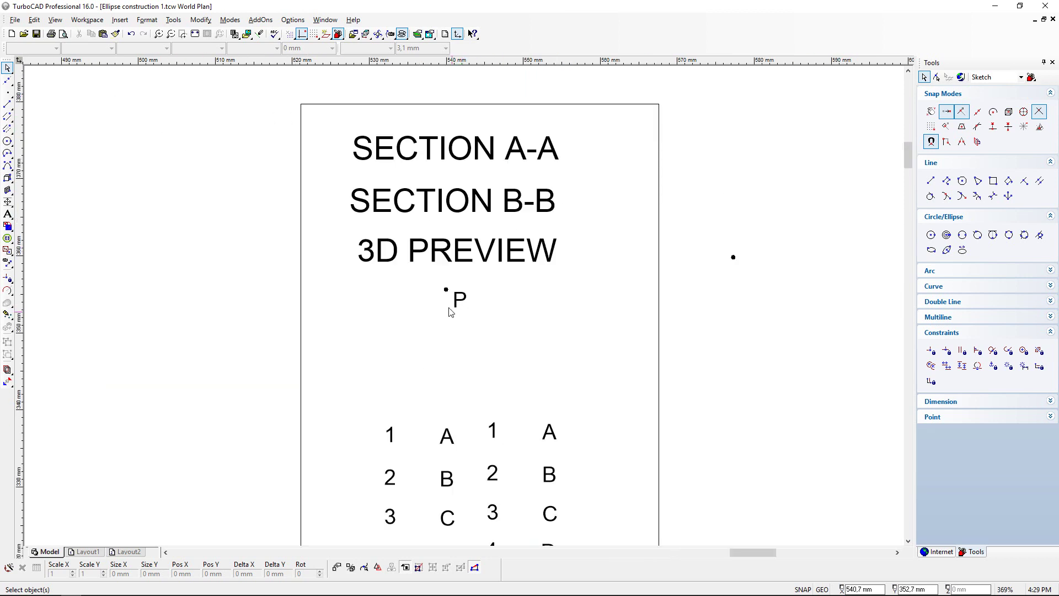
click(445, 289)
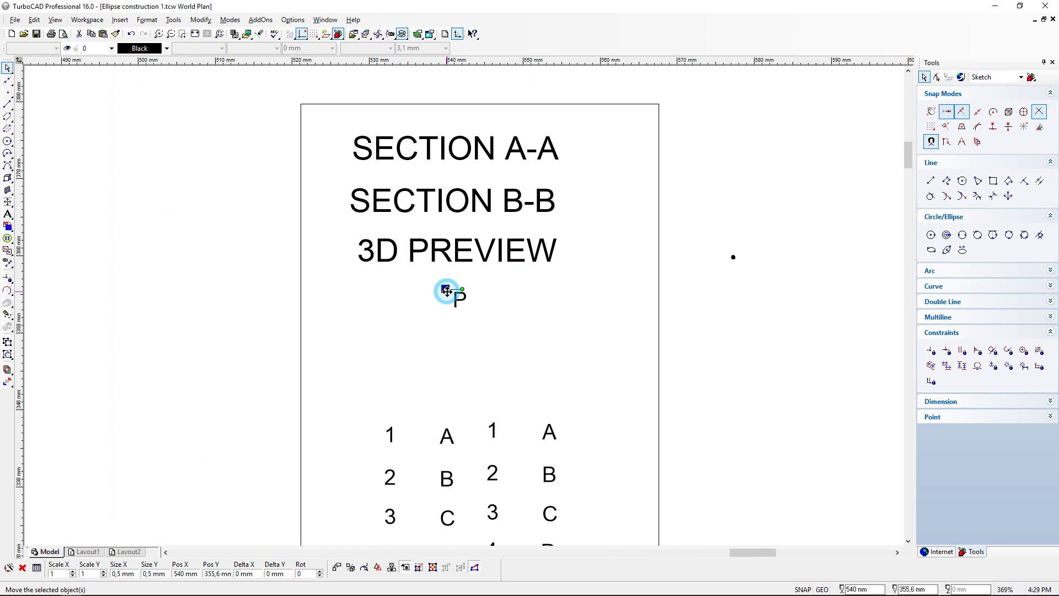
click(91, 34)
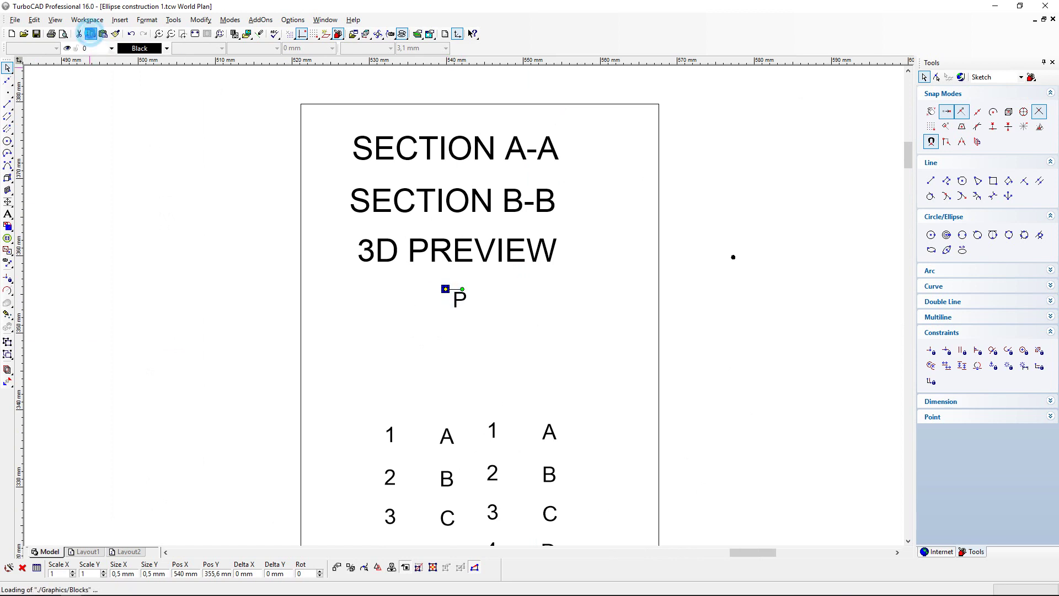
click(103, 35)
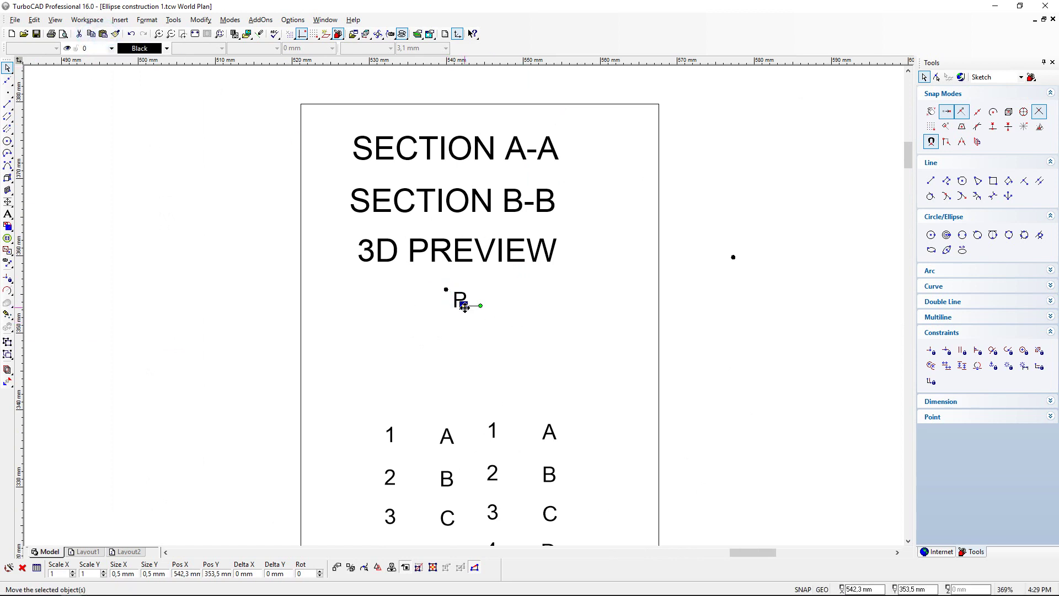
Step: Move the duplicated point marker to where the large arc crosses the vertical centre line above e
scroll(733, 387, down, 2)
scroll(660, 279, down, 2)
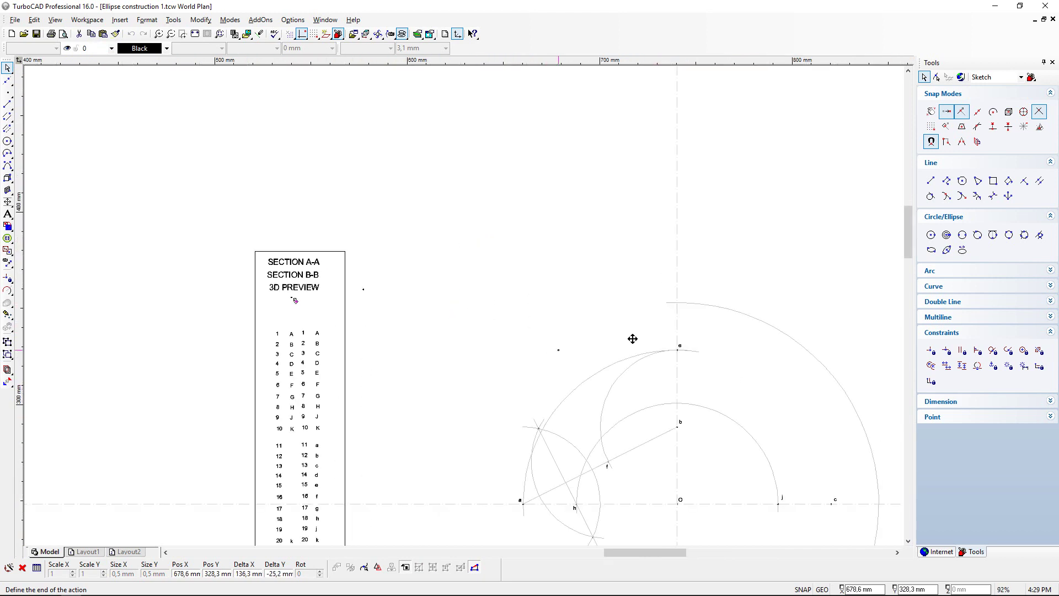
scroll(674, 311, up, 5)
click(414, 343)
click(497, 300)
Step: Move the letter k from the symbol table to just above the point marker where the large arc meets the vertical centre line
scroll(465, 310, down, 2)
scroll(465, 310, down, 2)
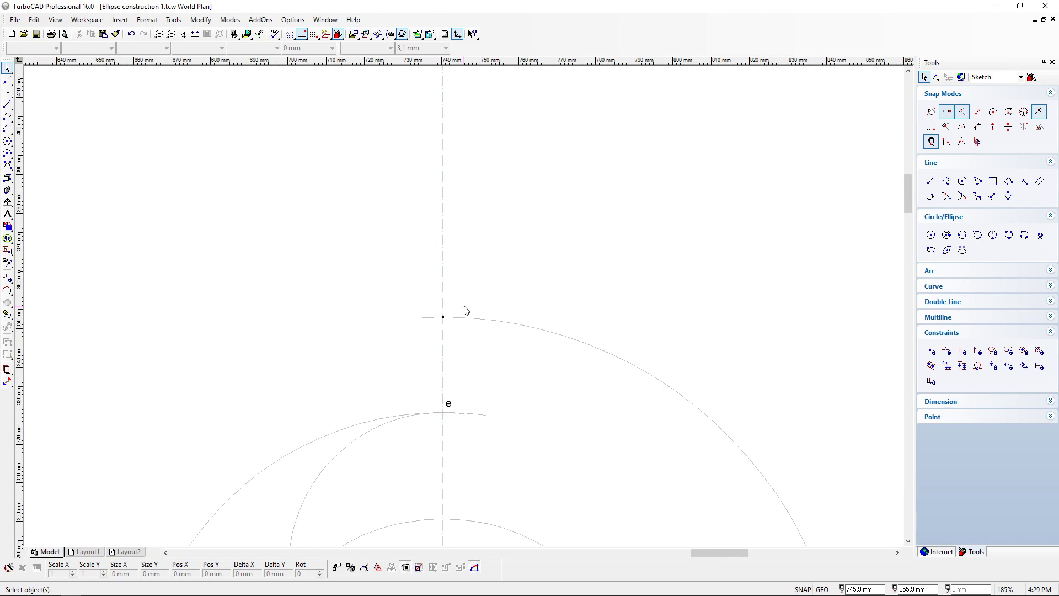
scroll(465, 311, down, 2)
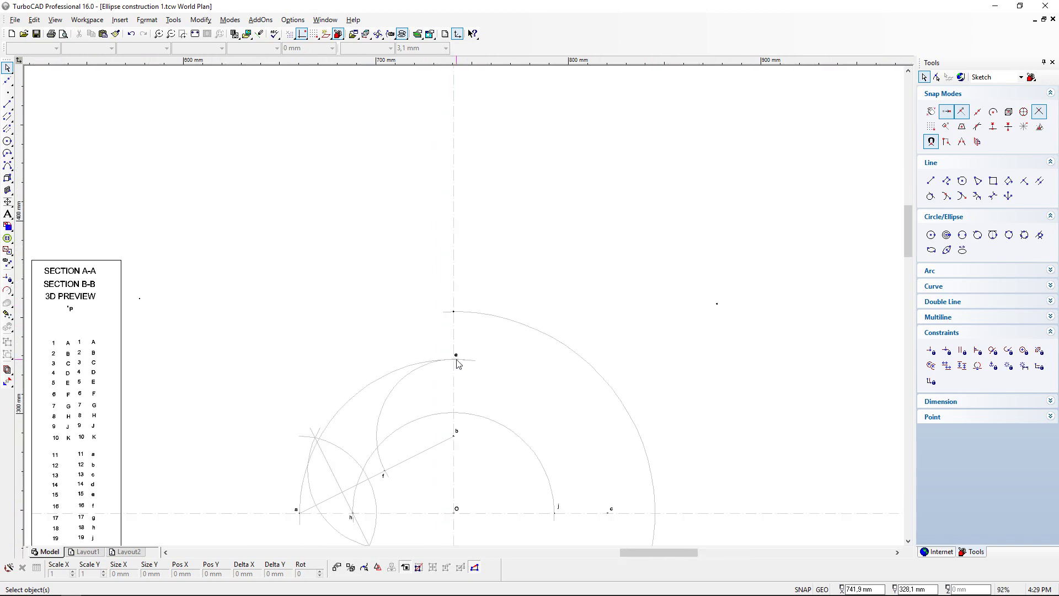
scroll(458, 364, up, 2)
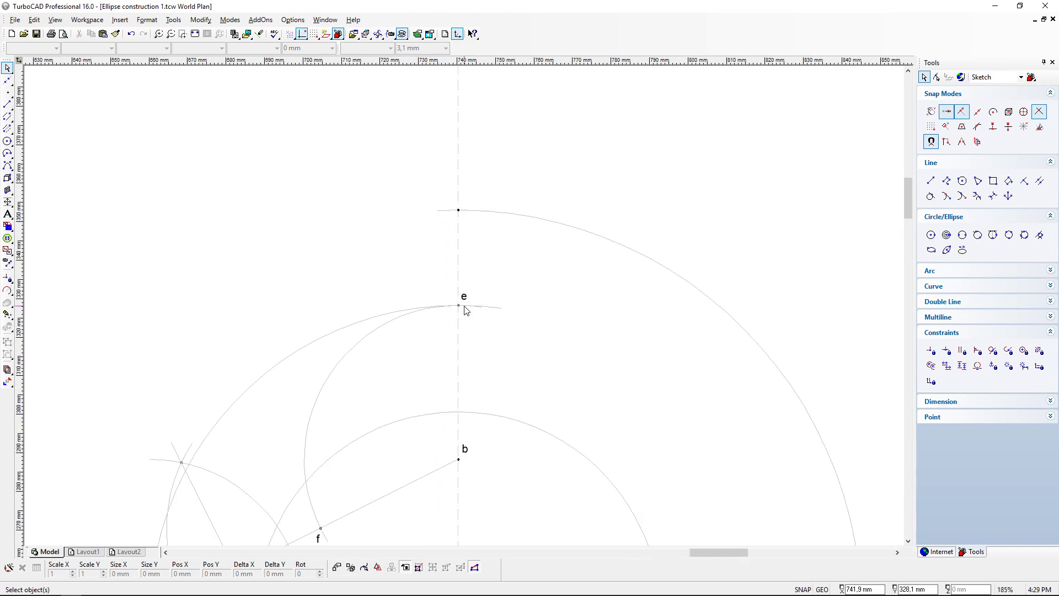
scroll(465, 310, down, 2)
scroll(465, 311, up, 2)
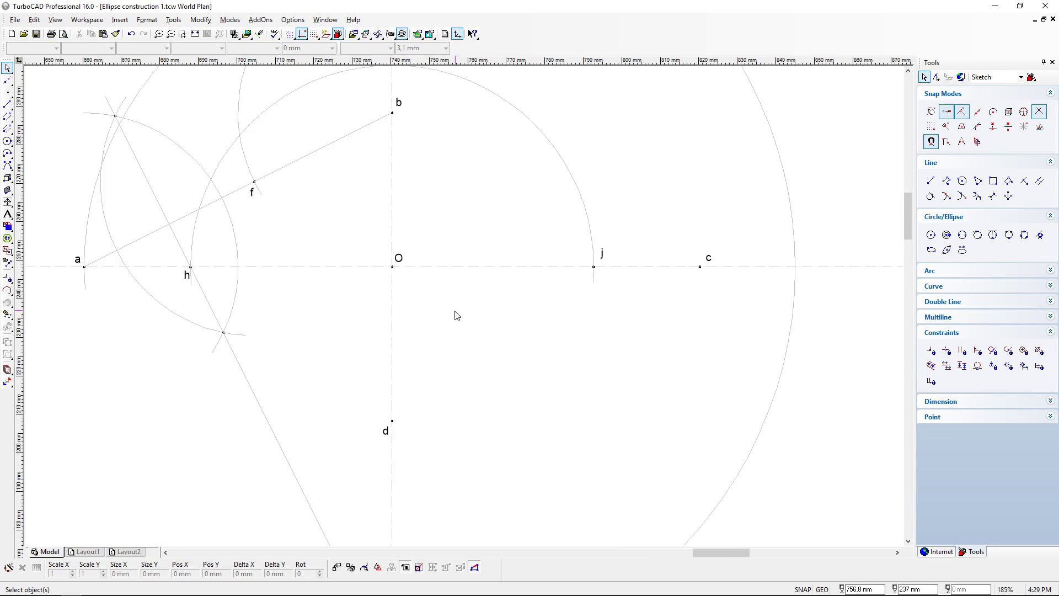
scroll(456, 314, down, 2)
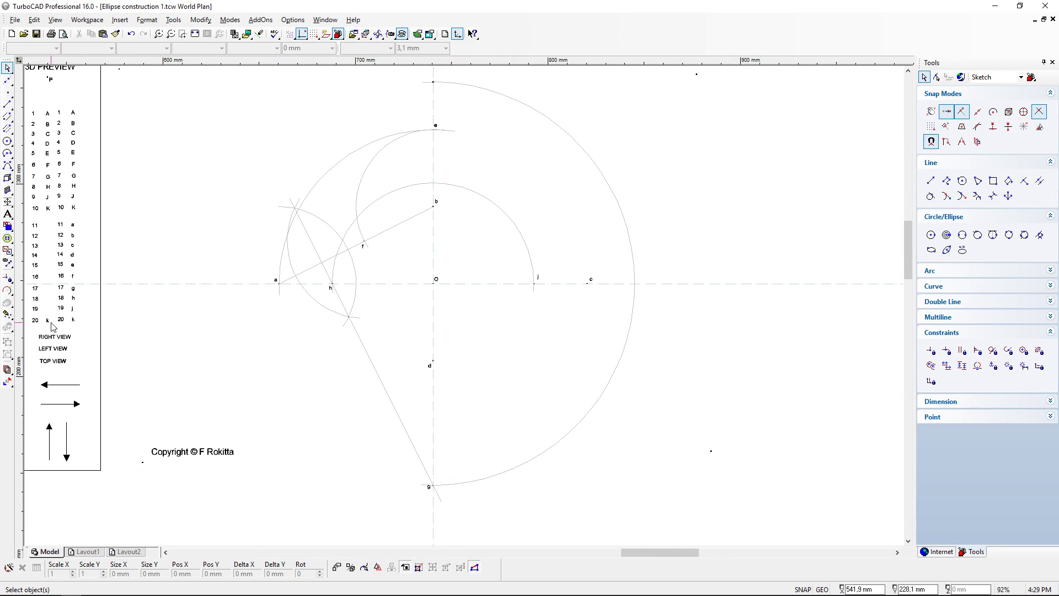
scroll(52, 324, up, 4)
click(450, 301)
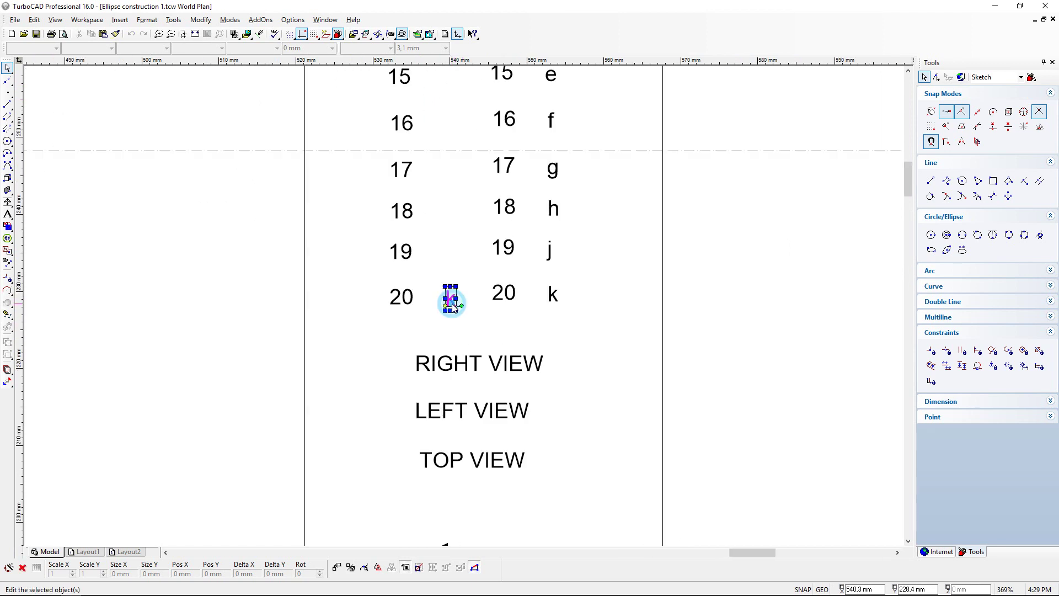
drag(444, 307, 737, 189)
scroll(465, 303, down, 4)
scroll(737, 189, up, 3)
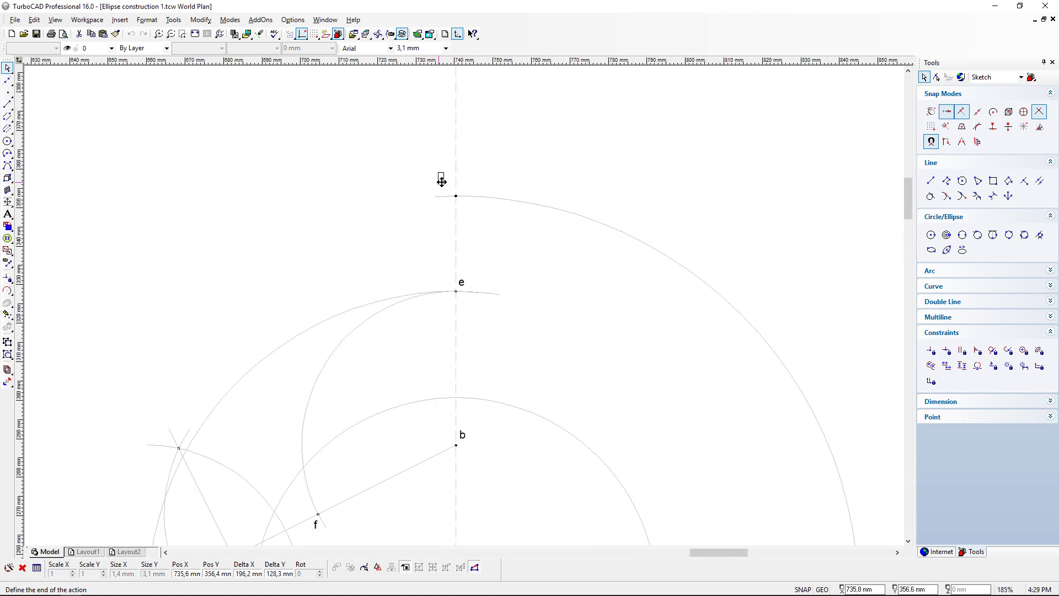
scroll(437, 182, up, 3)
click(448, 328)
click(499, 396)
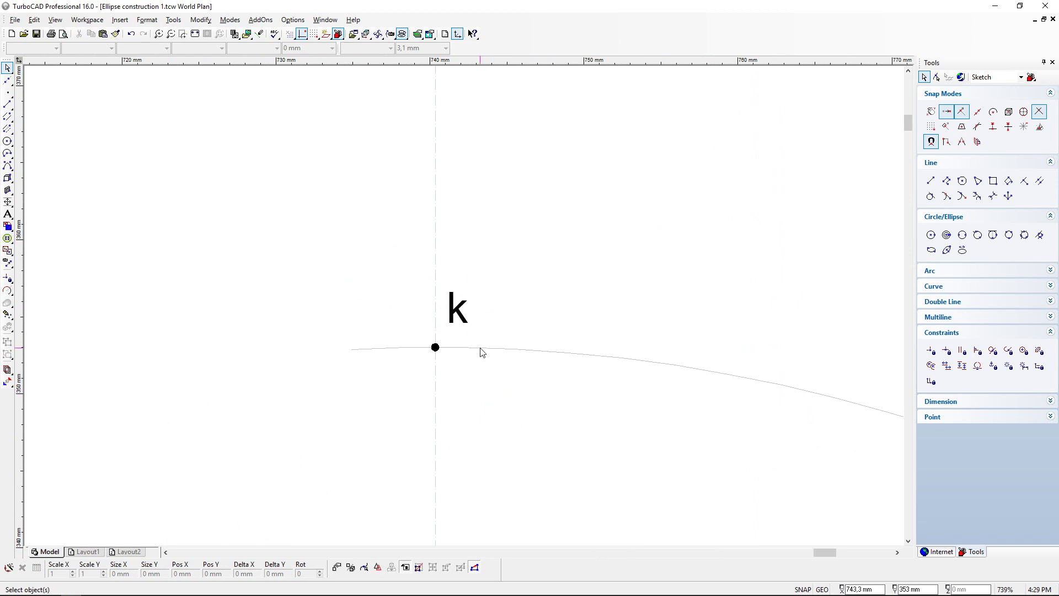
Step: Draw a construction line from point g to point j
scroll(482, 352, down, 6)
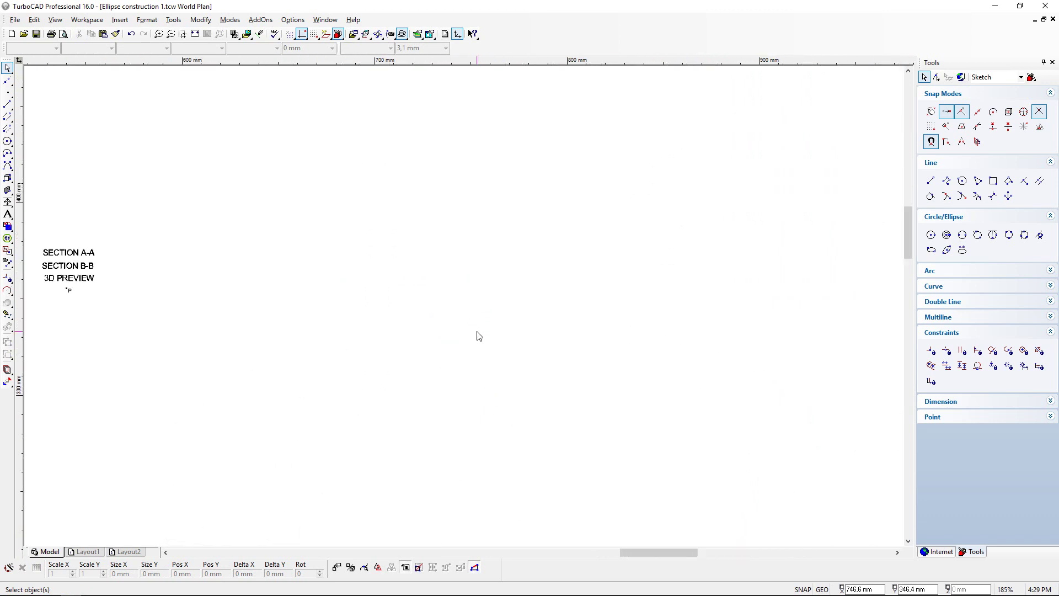
scroll(501, 508, up, 2)
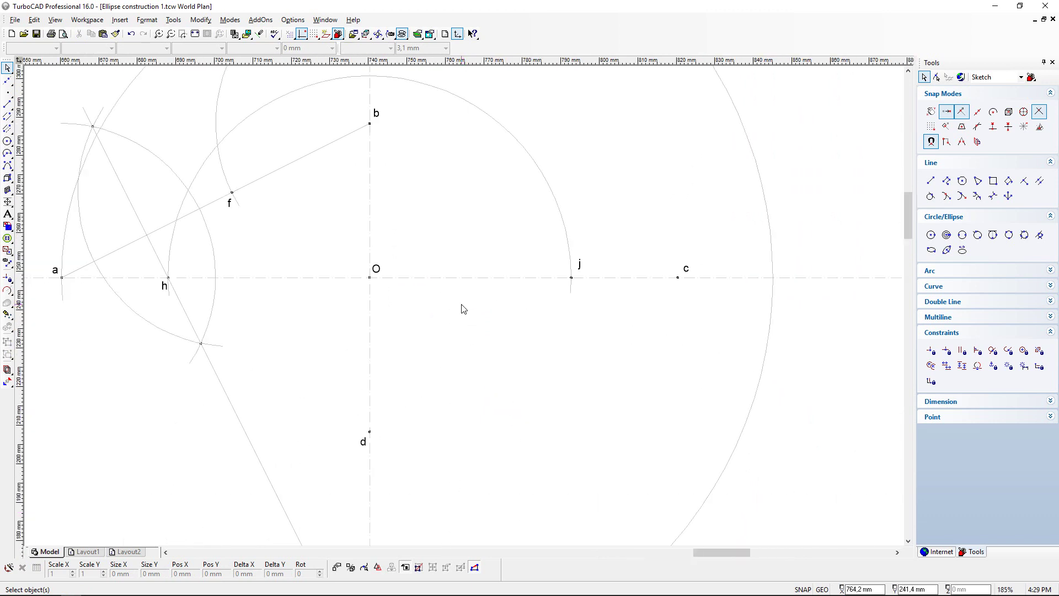
scroll(463, 310, down, 2)
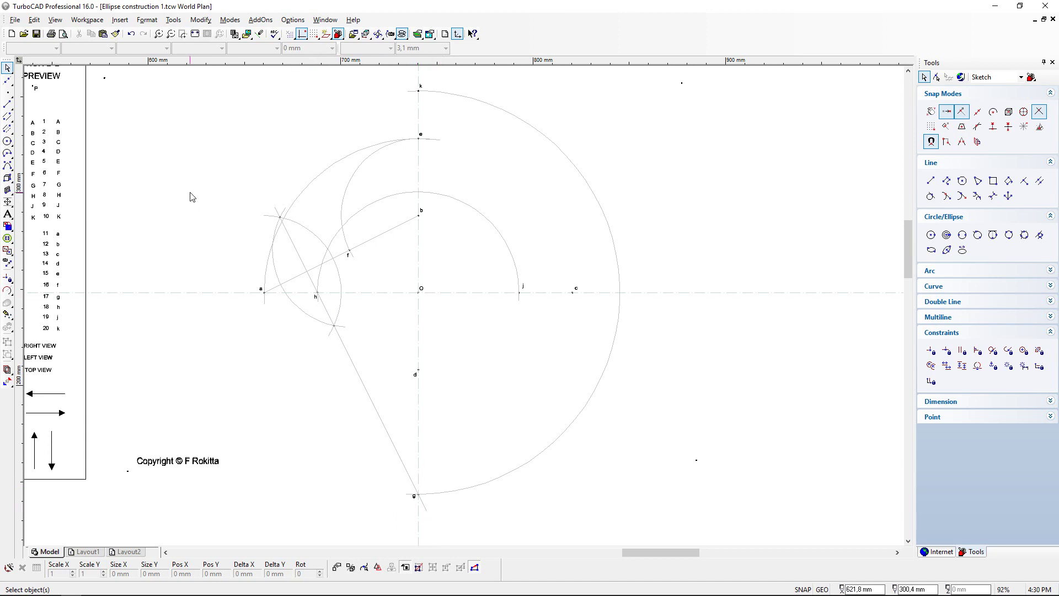
click(7, 106)
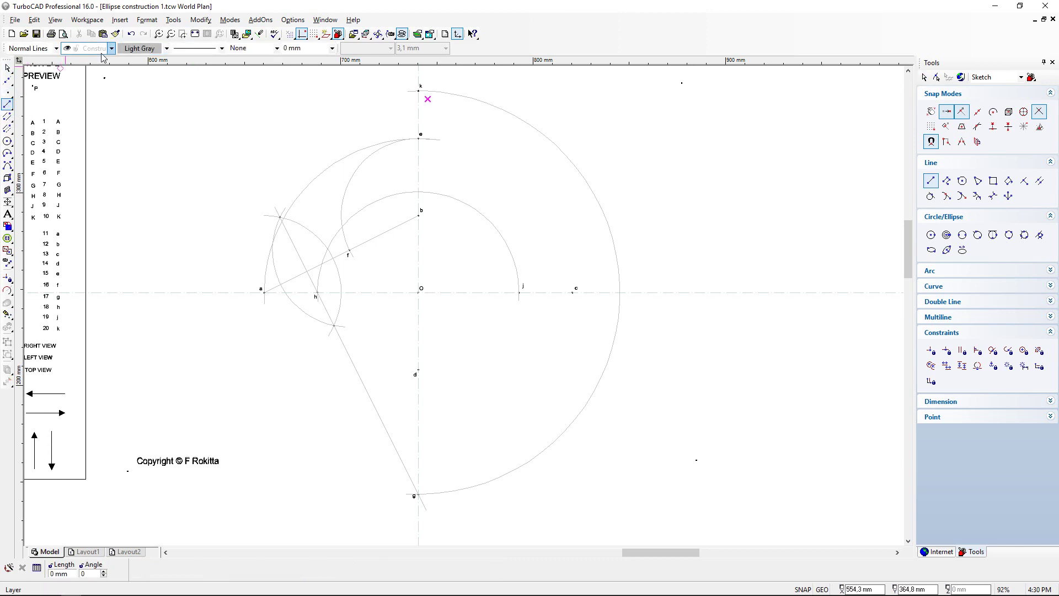
scroll(428, 507, up, 5)
scroll(460, 303, up, 5)
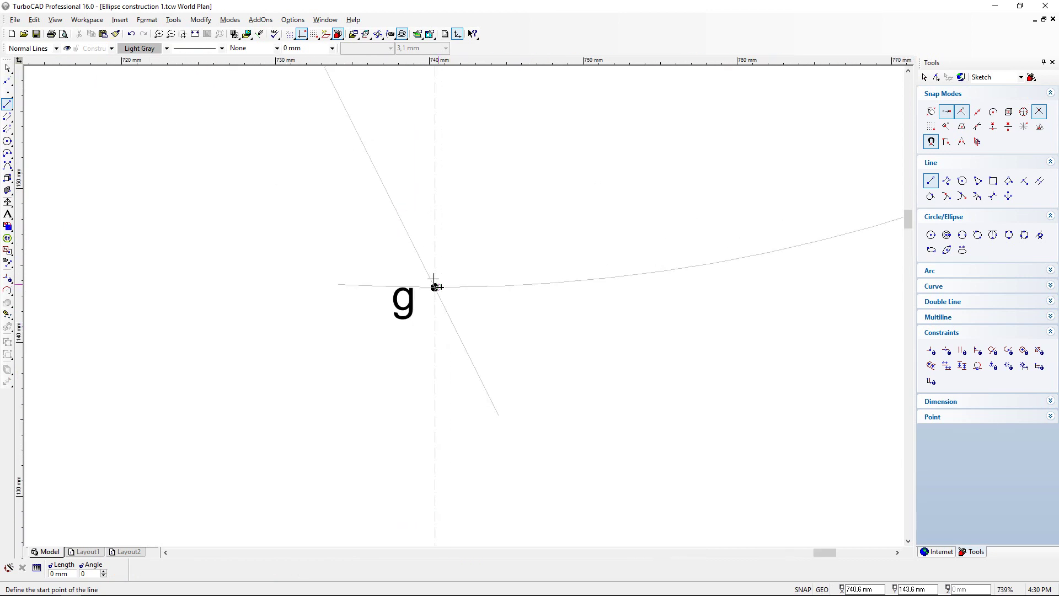
scroll(447, 296, up, 5)
click(440, 287)
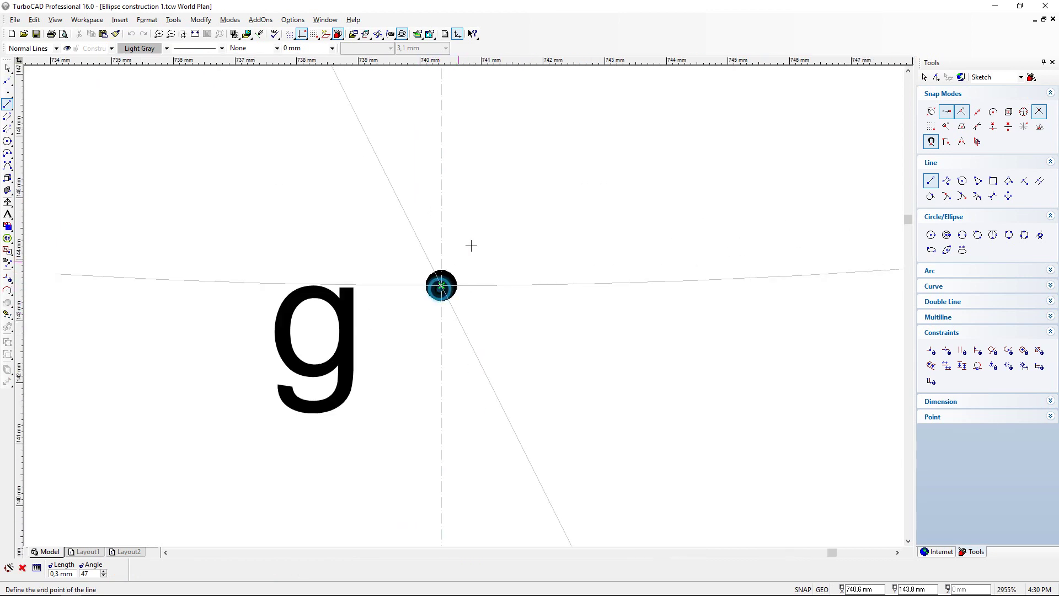
scroll(452, 298, down, 10)
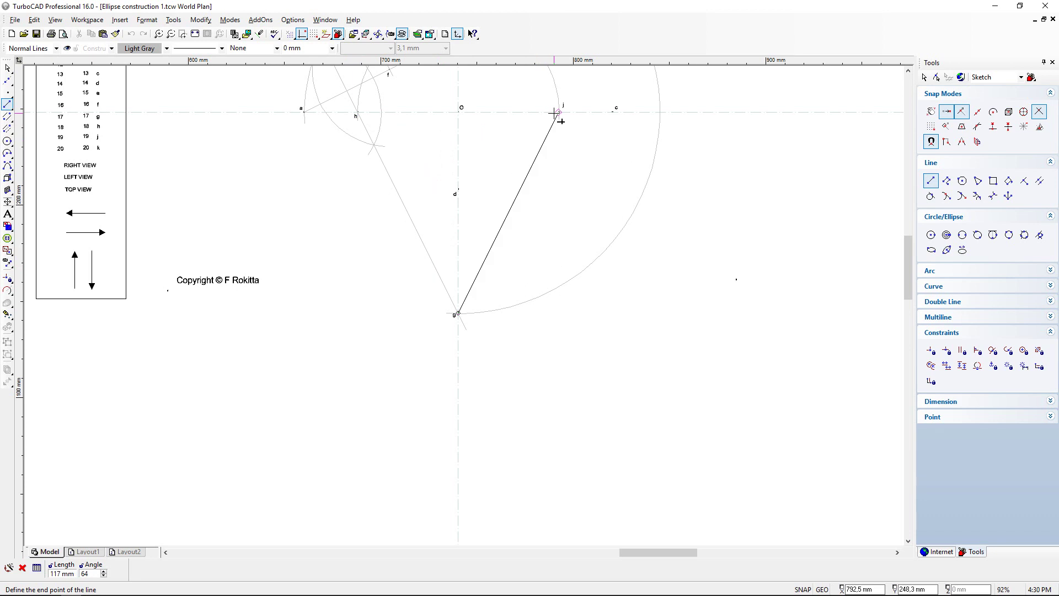
scroll(554, 113, up, 10)
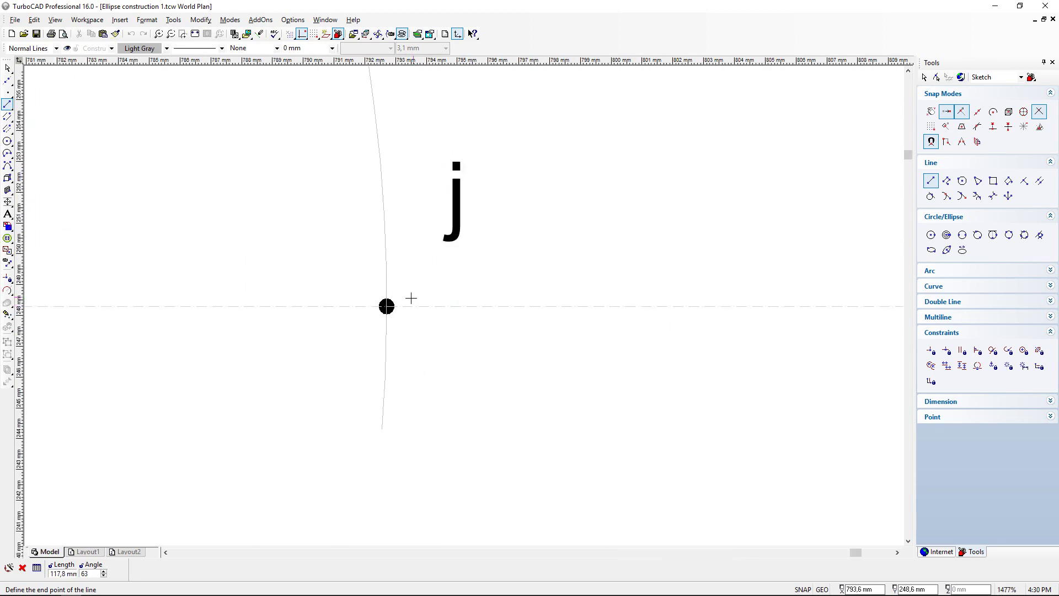
scroll(387, 306, up, 5)
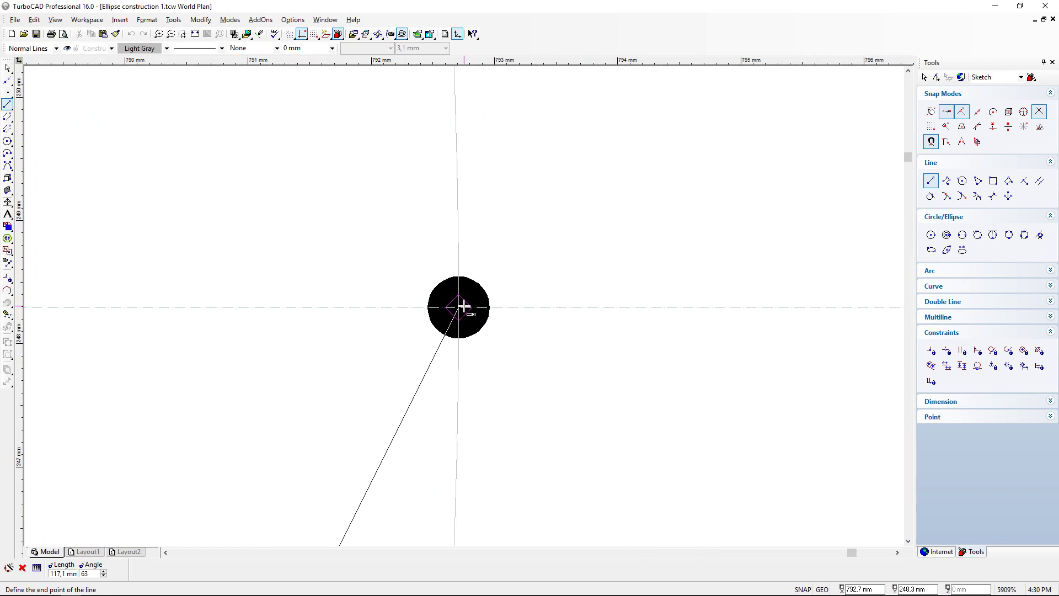
click(462, 307)
Step: Lengthen the line from g through j beyond j to about 212 mm, past the large arc
scroll(463, 305, down, 12)
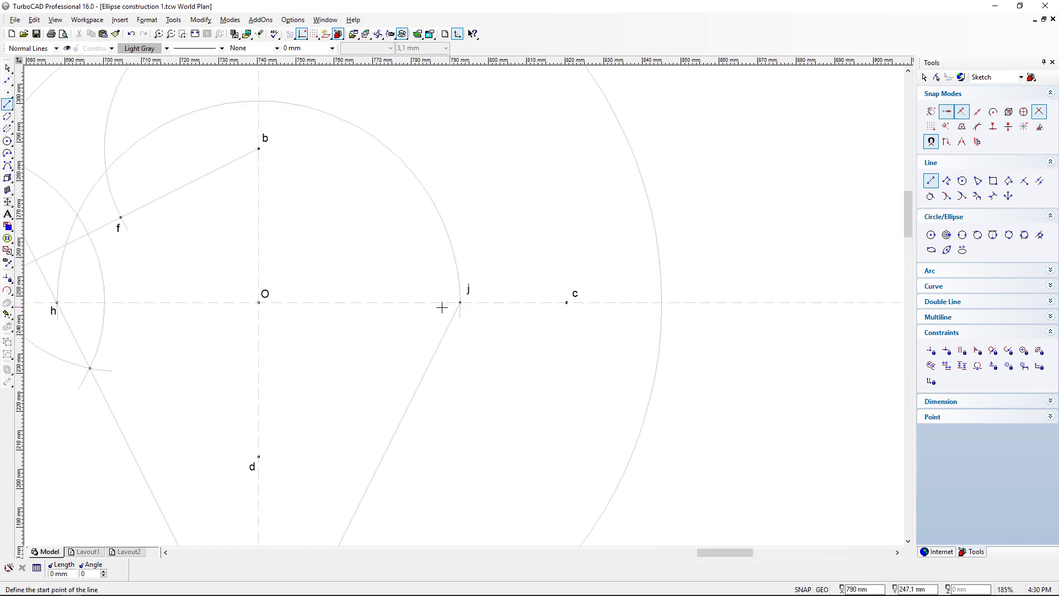
scroll(451, 306, down, 3)
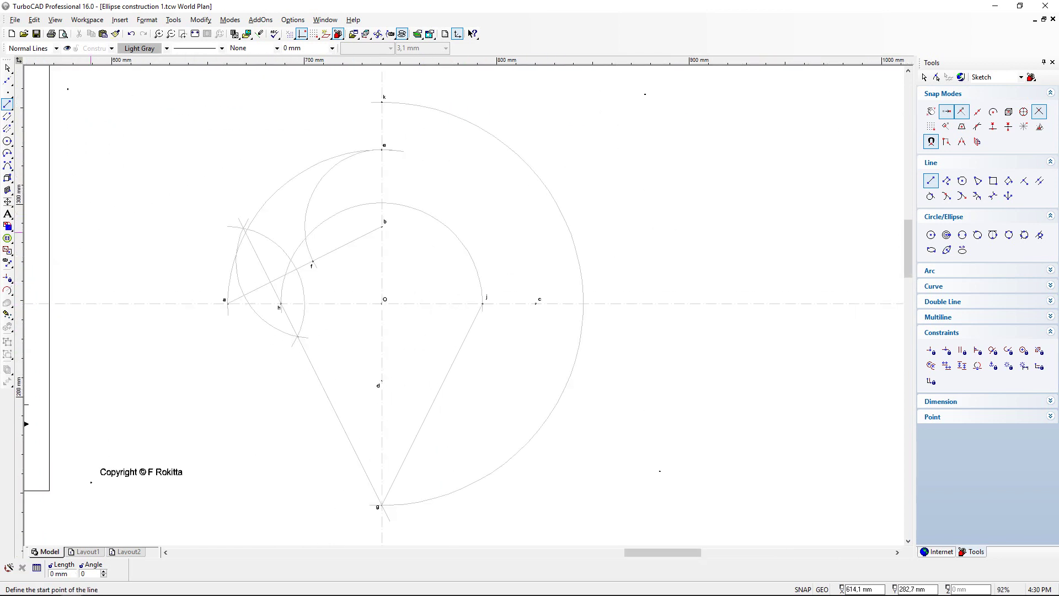
click(7, 292)
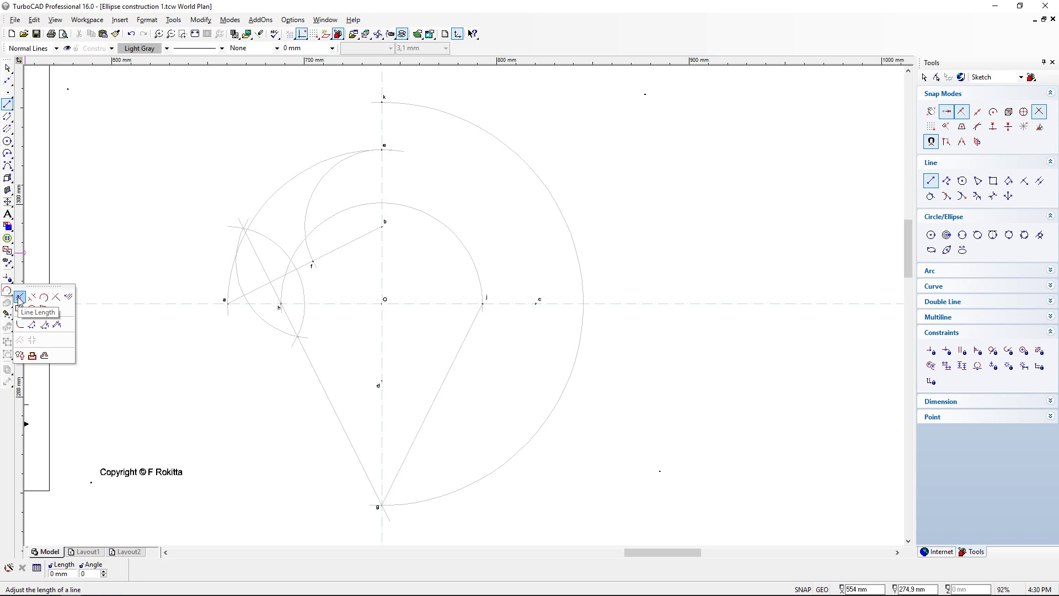
click(19, 298)
click(467, 333)
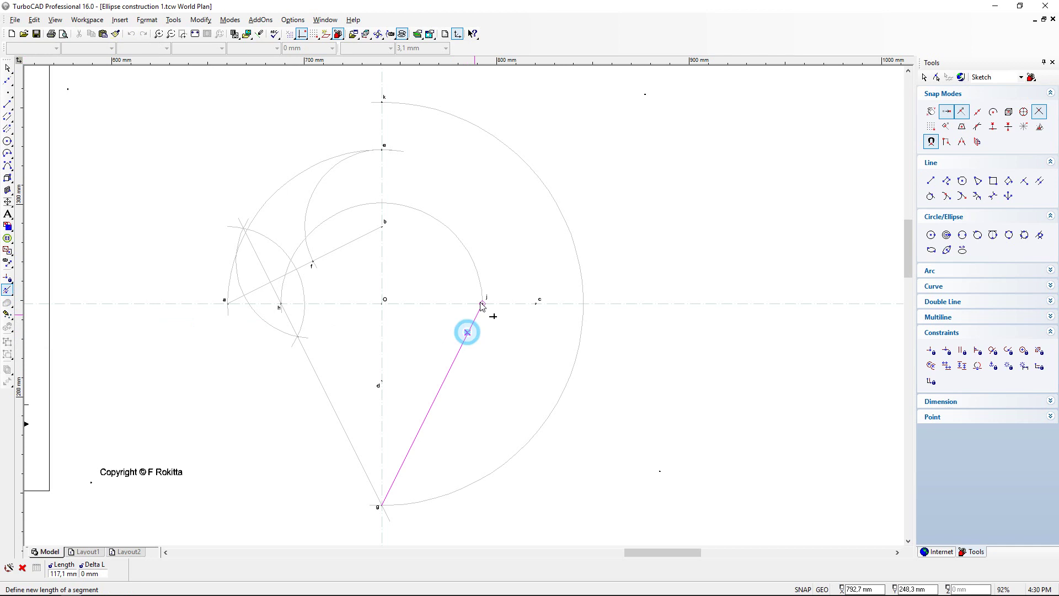
click(573, 146)
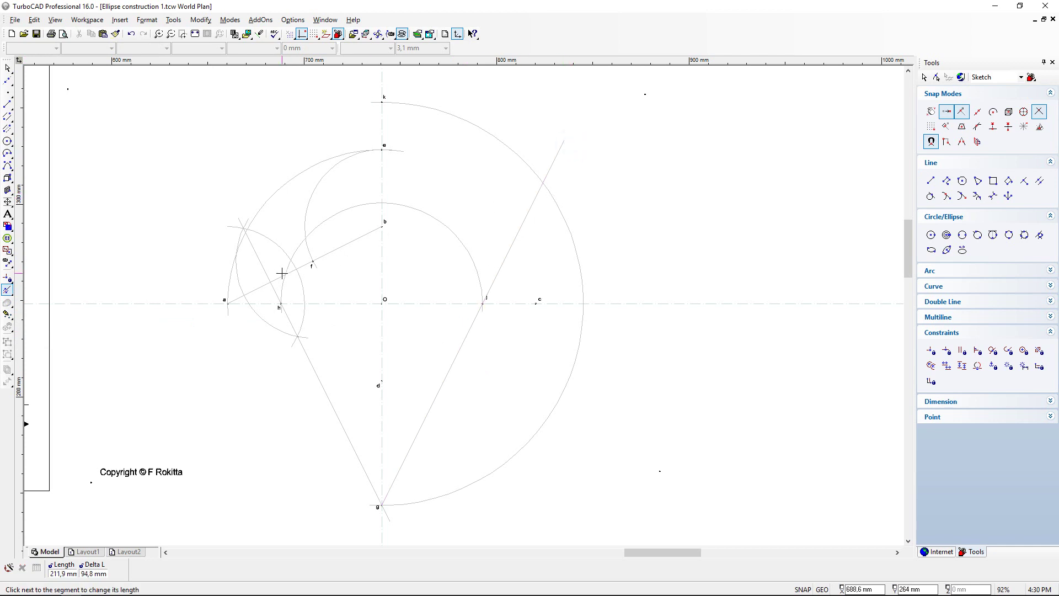
Step: Lengthen the line from g through h at its upper end to about 218 mm
scroll(245, 222, up, 1)
scroll(464, 306, up, 1)
click(441, 300)
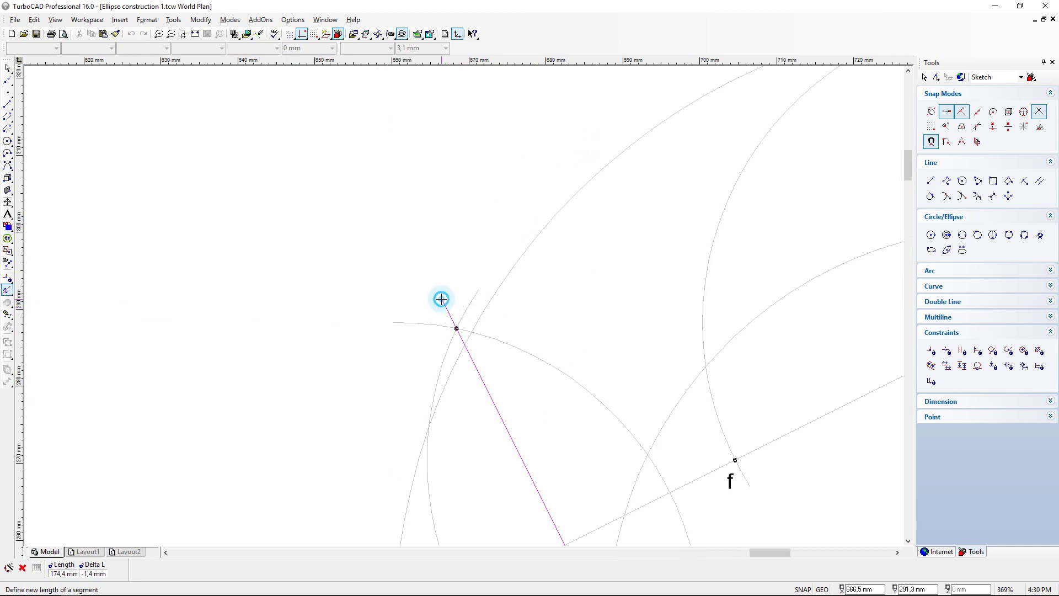
scroll(464, 306, down, 2)
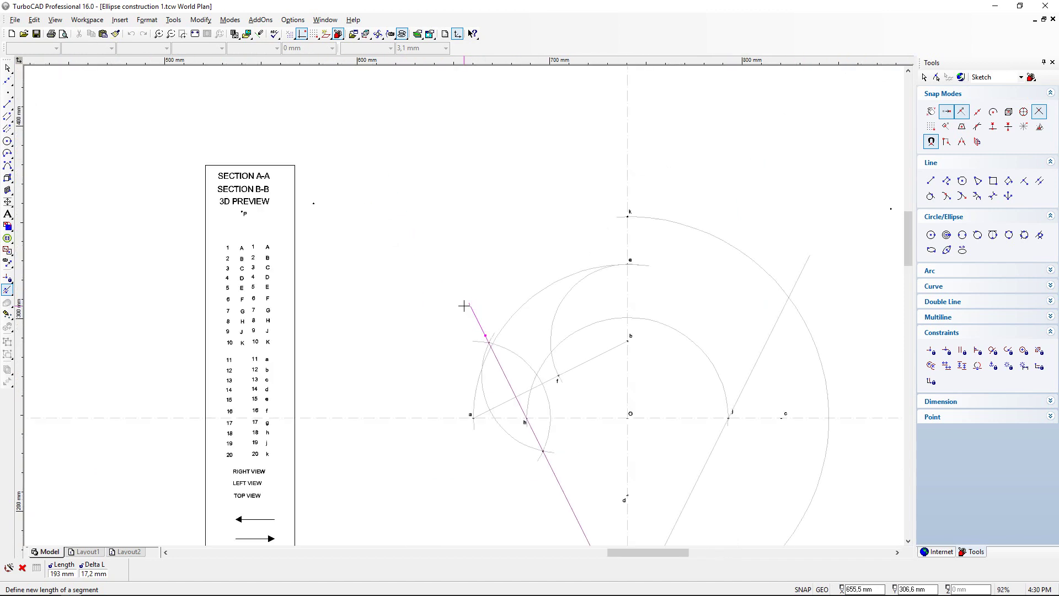
click(457, 254)
Step: Extend the line through j and g by about 9 mm beyond g
scroll(627, 303, down, 2)
scroll(521, 407, up, 1)
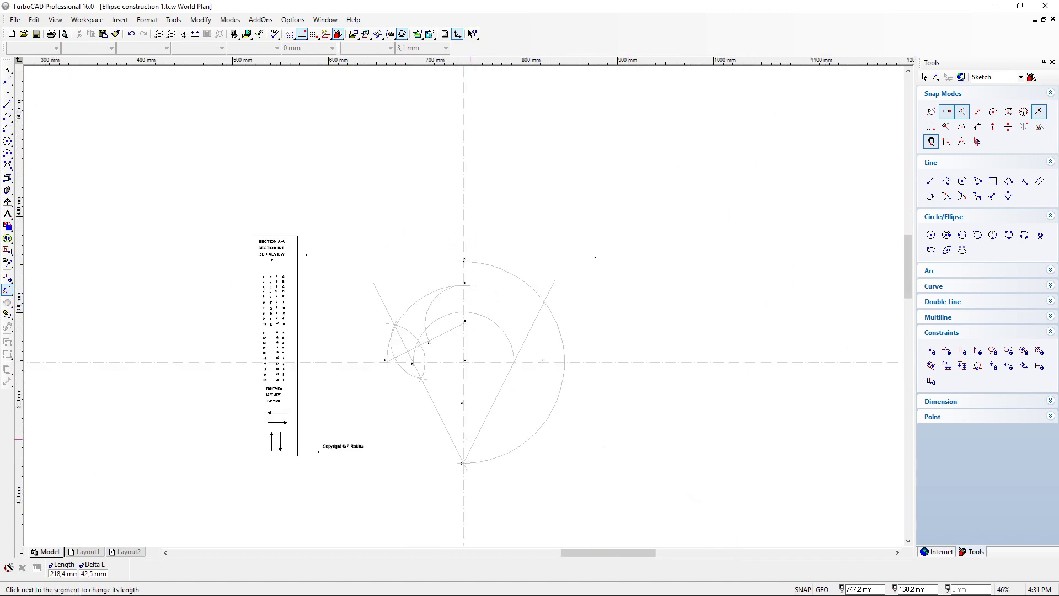
scroll(464, 302, up, 1)
scroll(464, 379, up, 3)
click(494, 184)
click(452, 272)
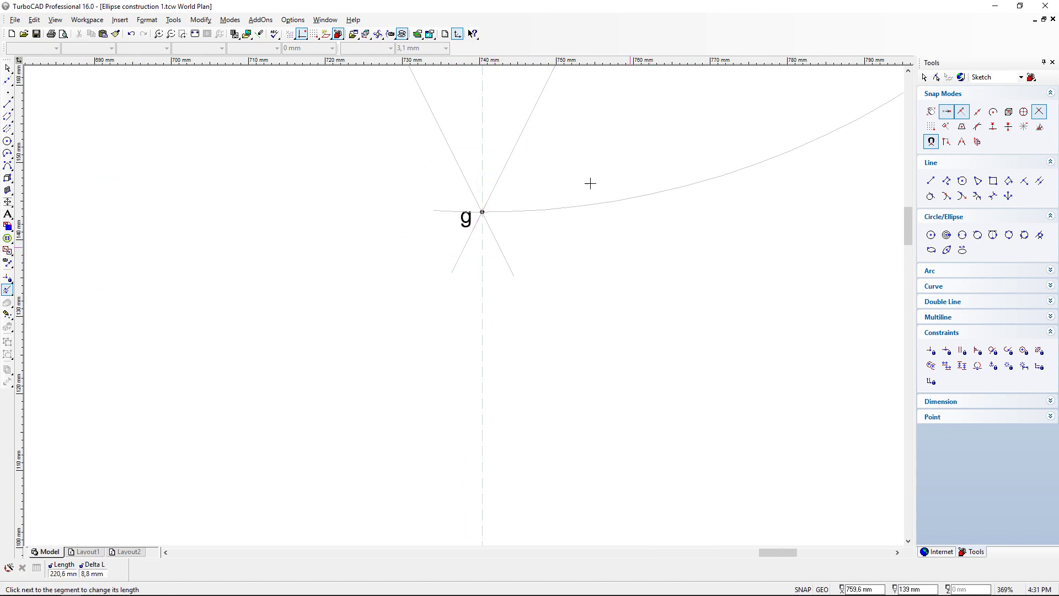
Step: Draw a construction line from point k to point h
click(196, 34)
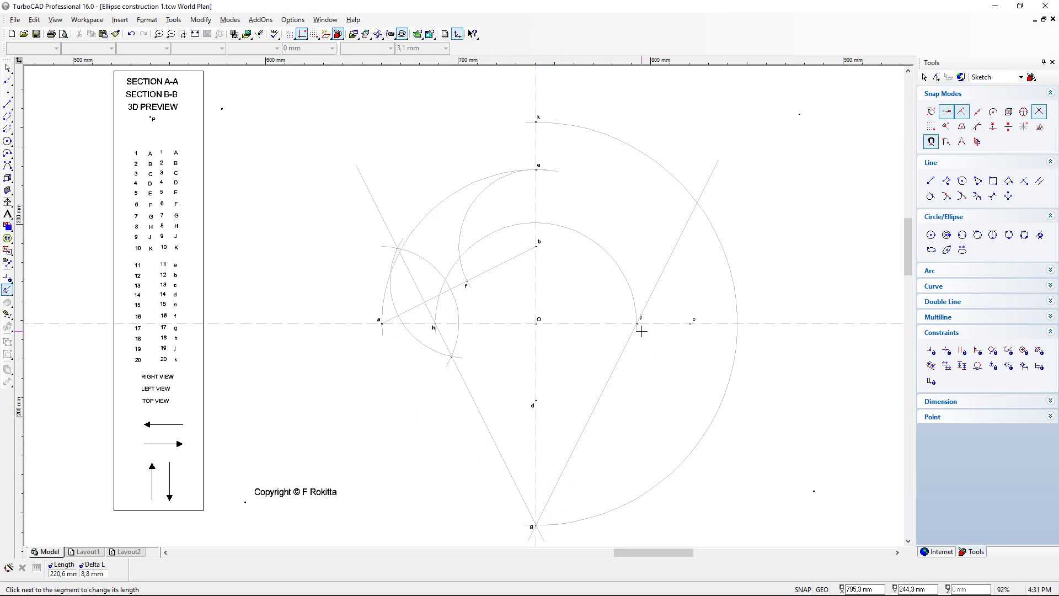
click(7, 104)
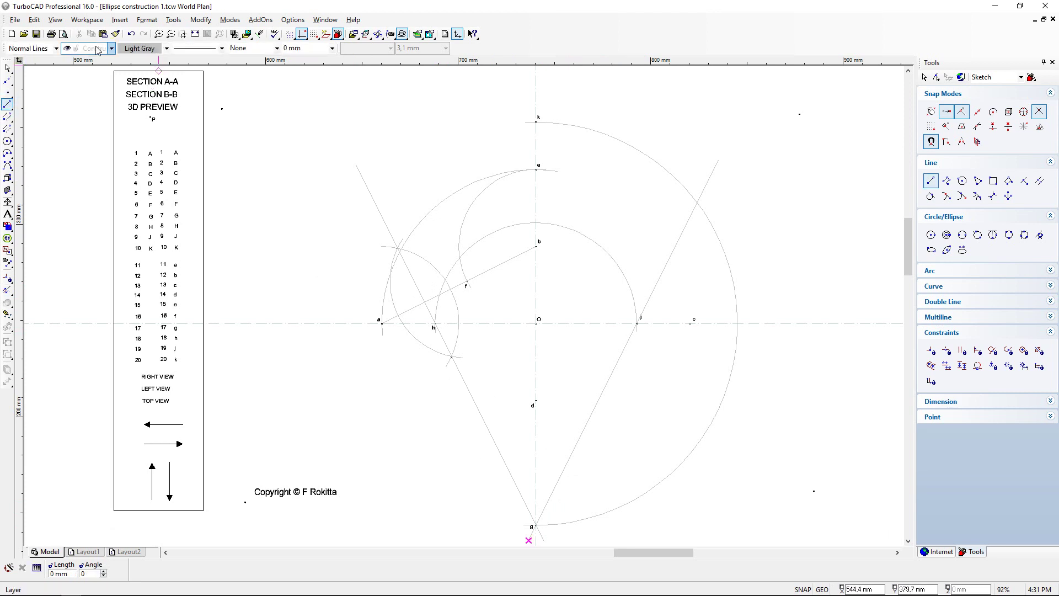
scroll(538, 119, up, 3)
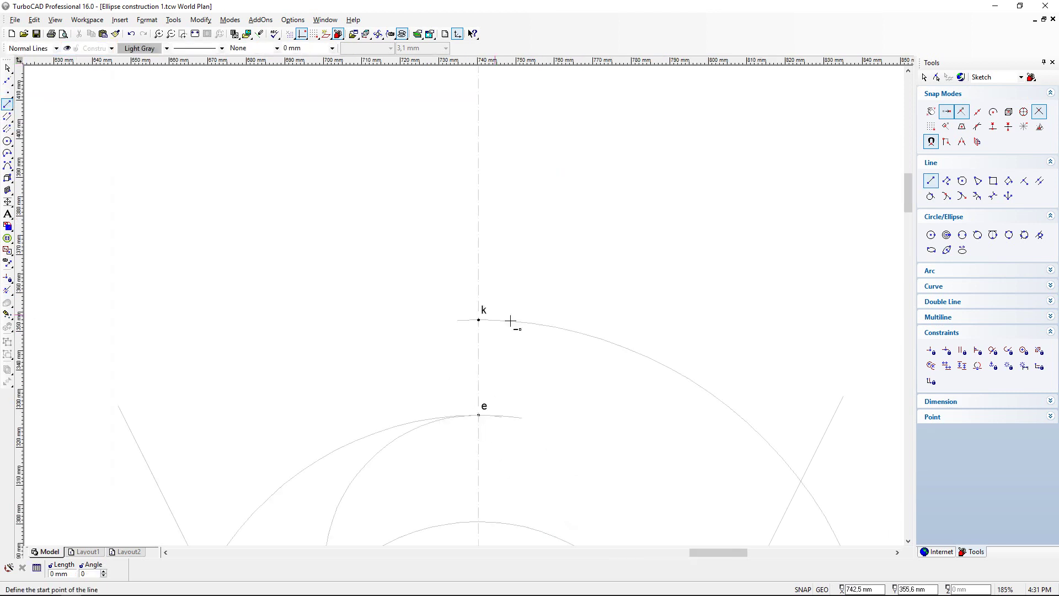
scroll(483, 320, up, 4)
scroll(446, 279, up, 2)
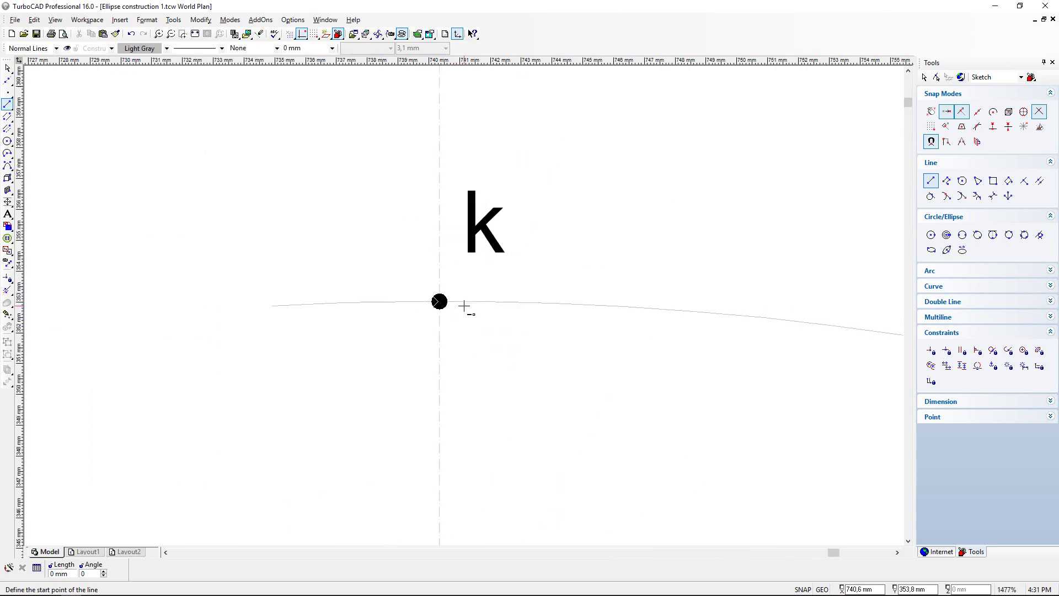
click(439, 301)
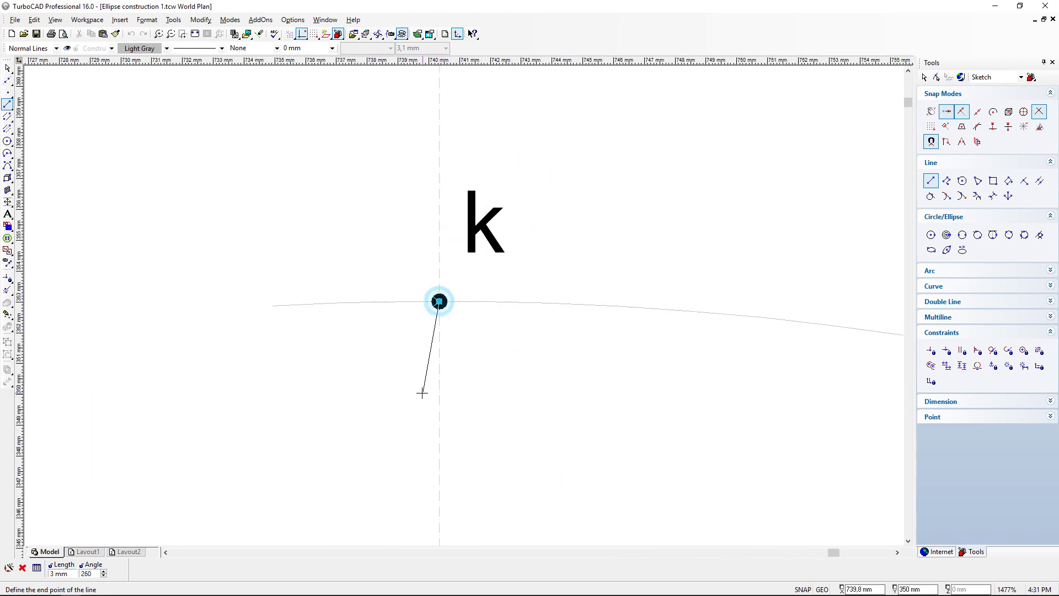
scroll(459, 315, down, 3)
scroll(406, 291, up, 6)
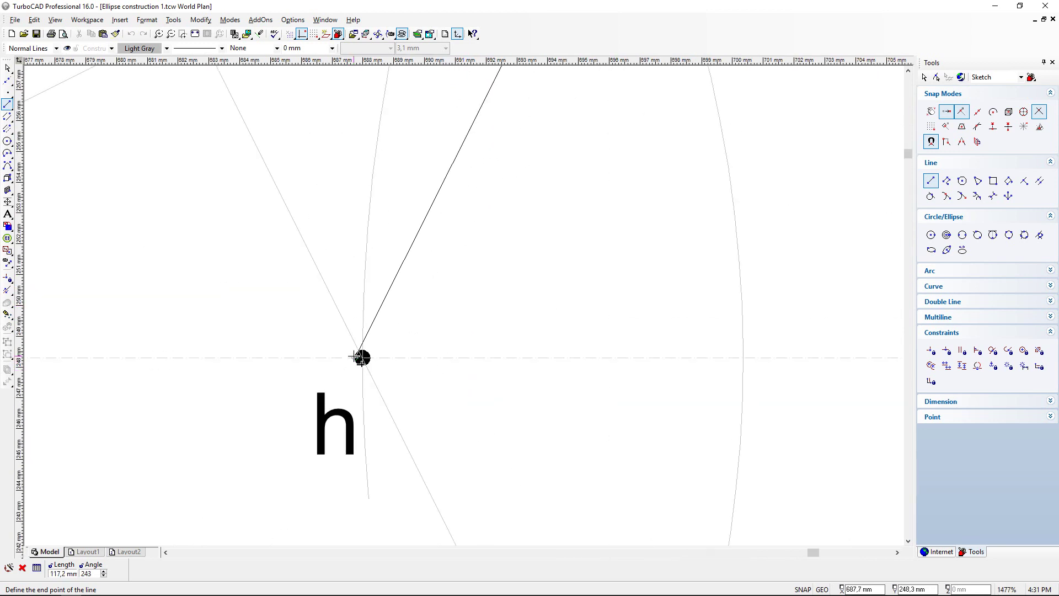
click(364, 360)
Step: Lengthen the line from k through h beyond h to about 206 mm
click(7, 291)
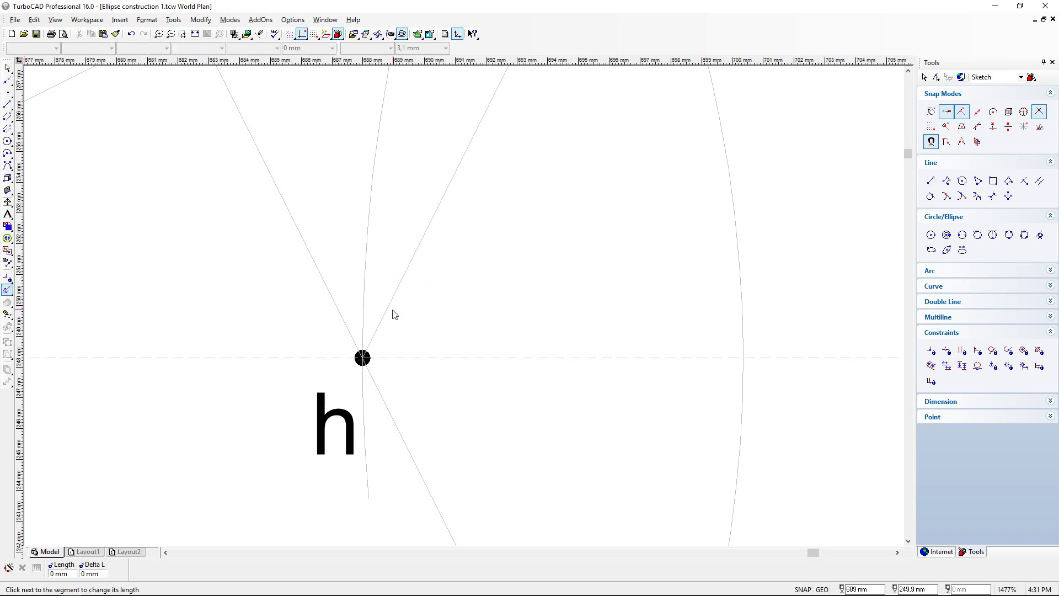
click(386, 319)
scroll(371, 359, down, 10)
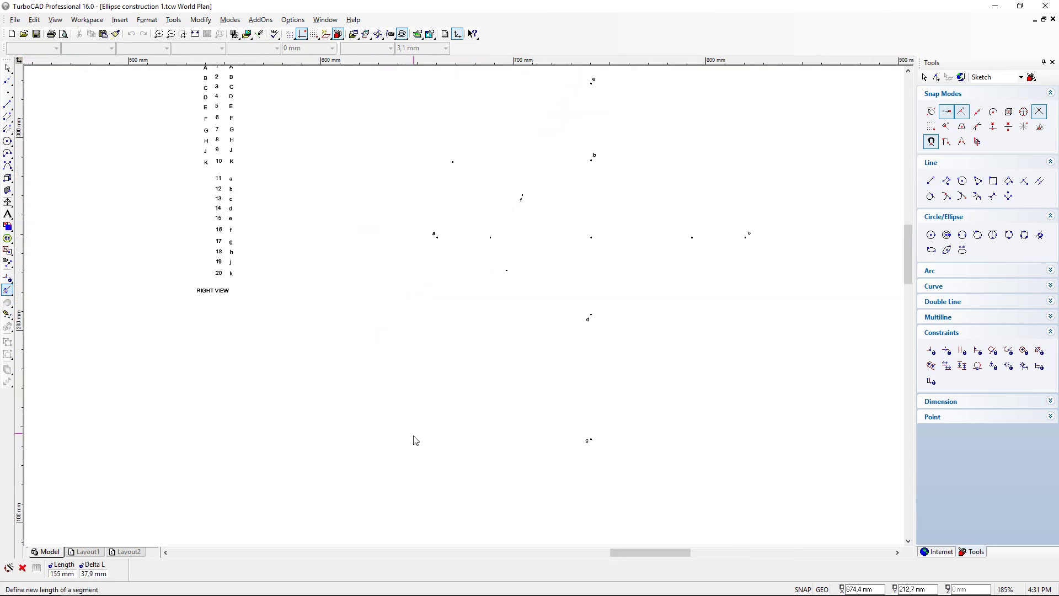
click(433, 398)
Step: Draw a construction line from point k to point j
scroll(463, 308, down, 3)
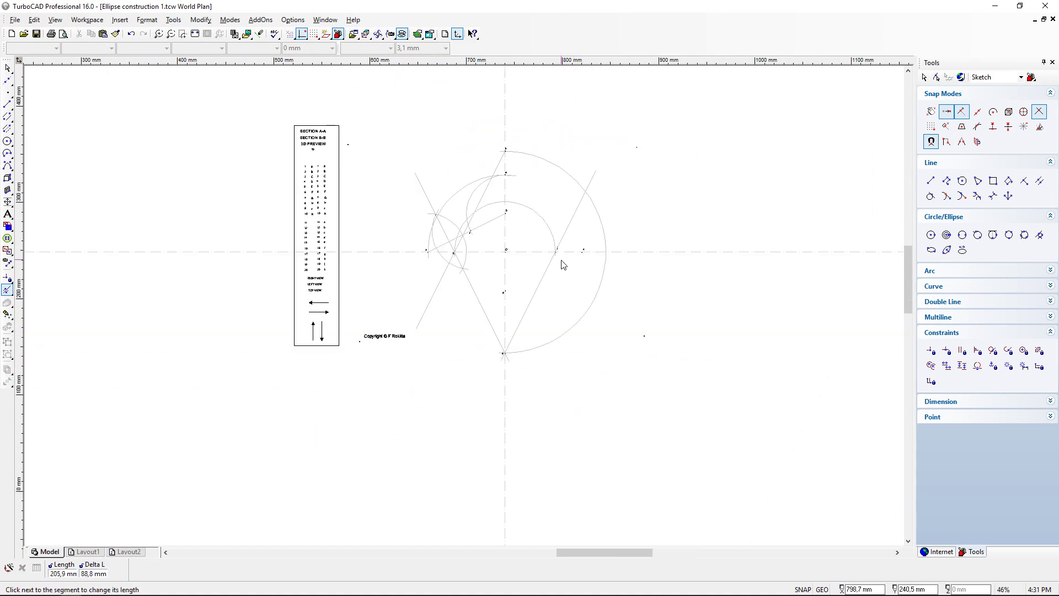
scroll(567, 256, up, 3)
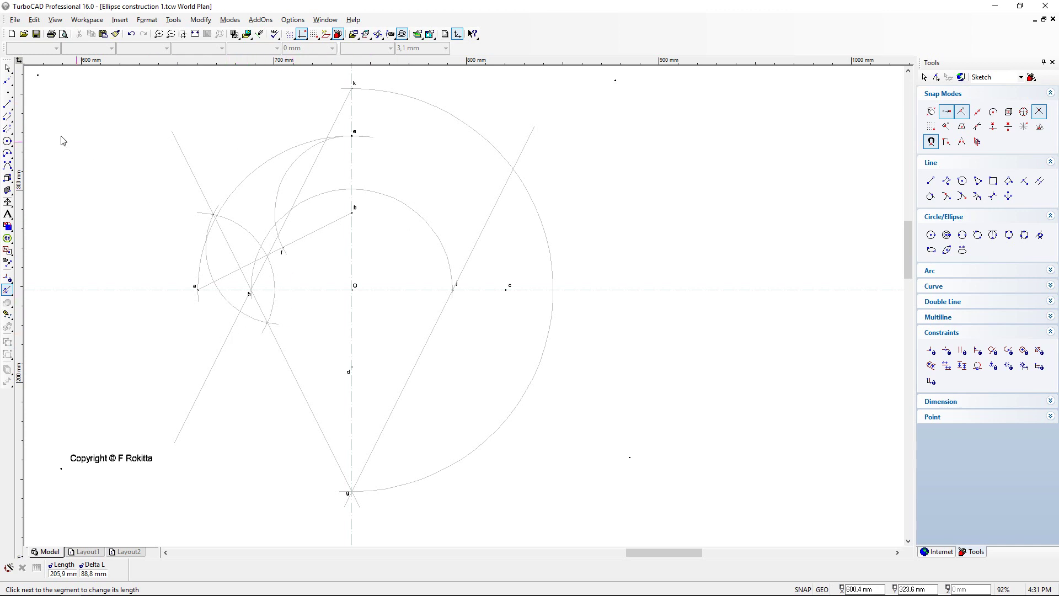
click(8, 104)
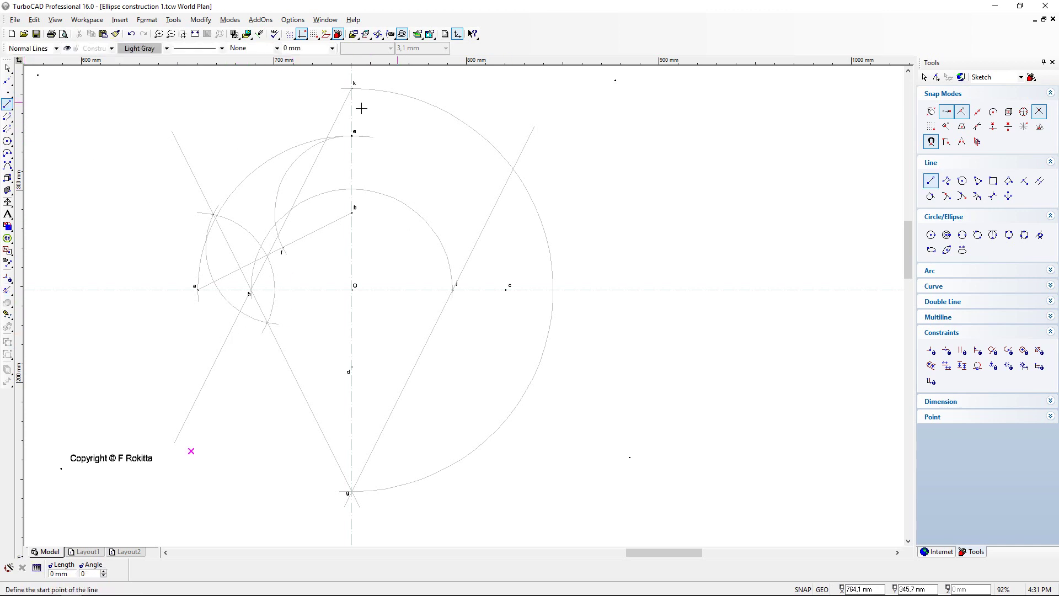
scroll(357, 101, up, 6)
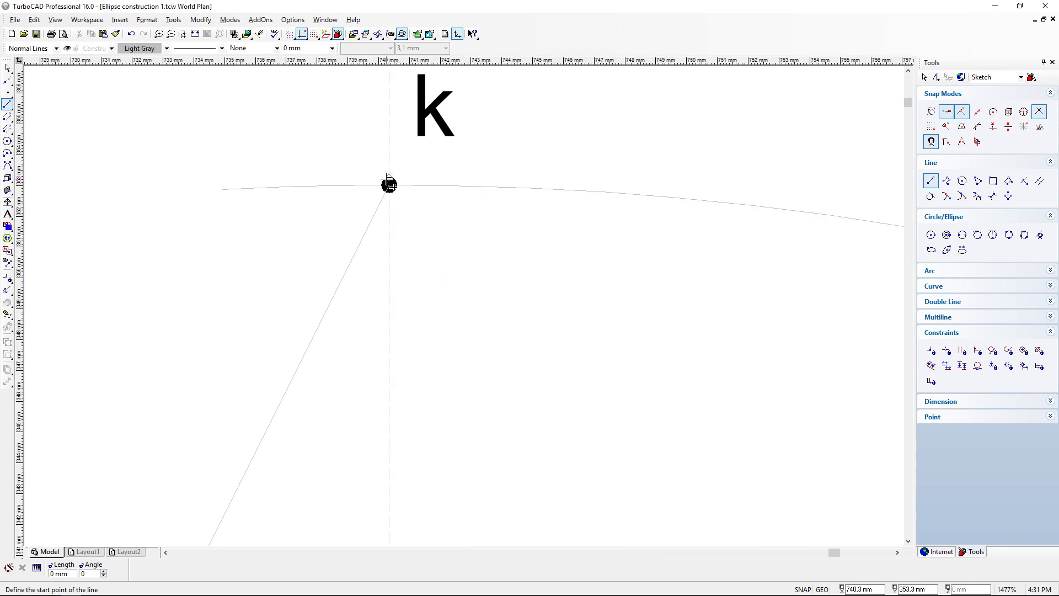
click(389, 183)
scroll(531, 493, down, 3)
scroll(502, 336, down, 3)
scroll(464, 305, up, 3)
scroll(464, 305, up, 3)
scroll(454, 296, down, 3)
scroll(466, 308, up, 3)
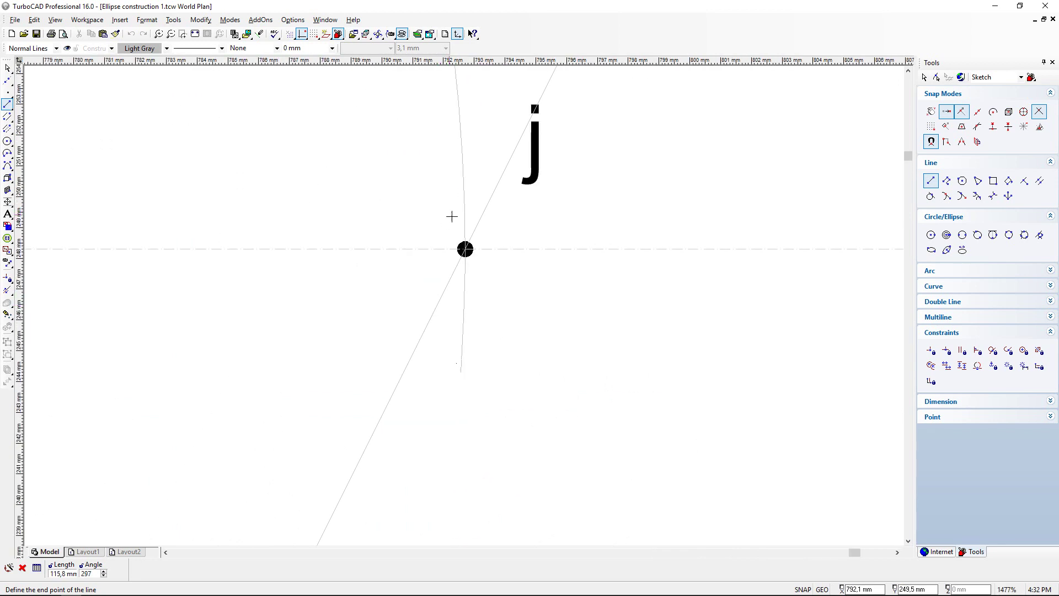
click(465, 249)
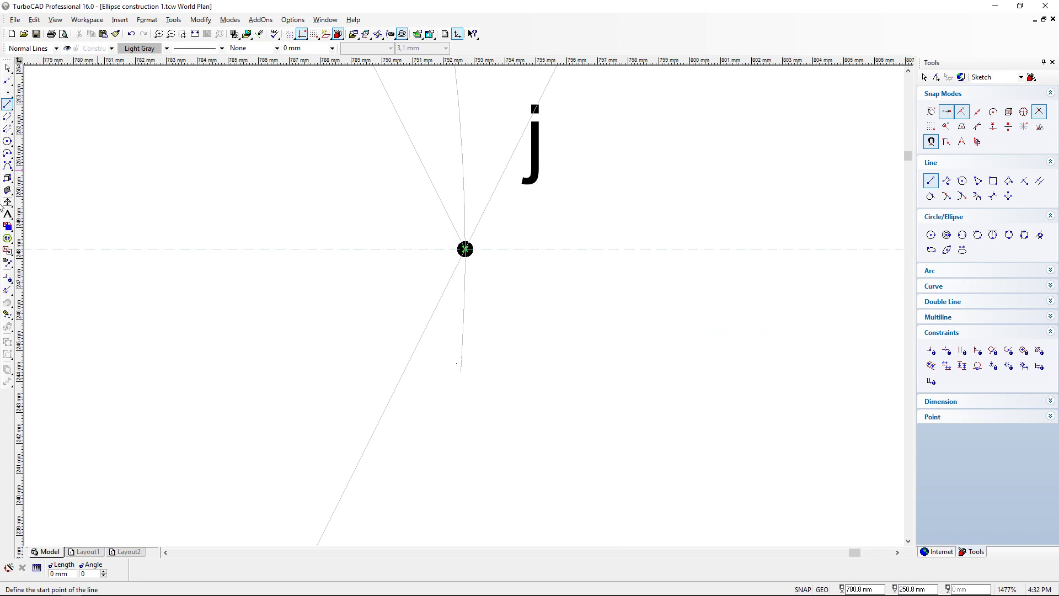
Step: Lengthen the line from k through j beyond j to about 222 mm, past the large arc
click(7, 290)
click(449, 205)
scroll(501, 286, down, 15)
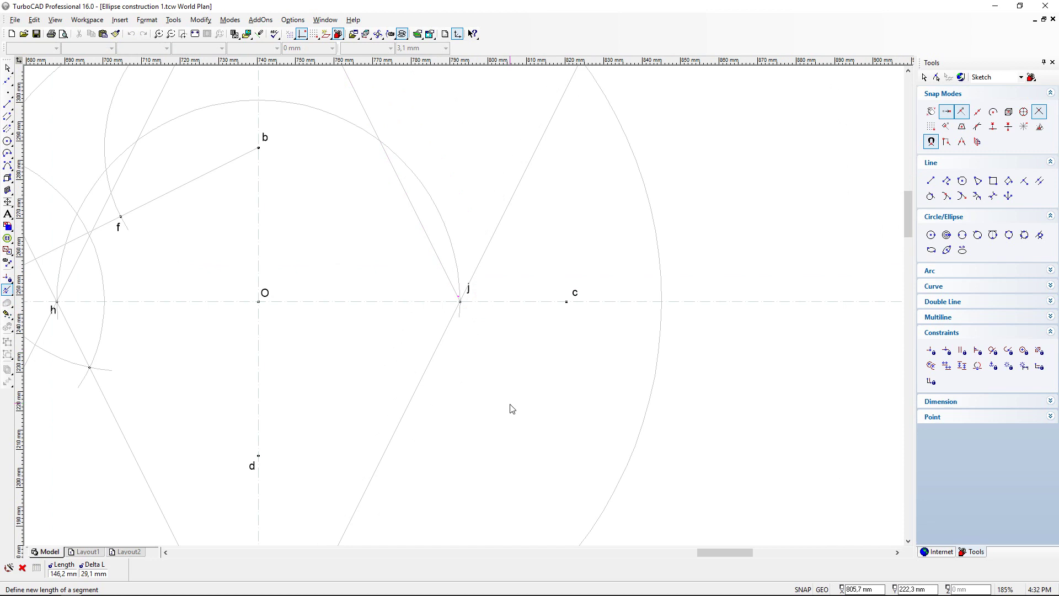
click(496, 371)
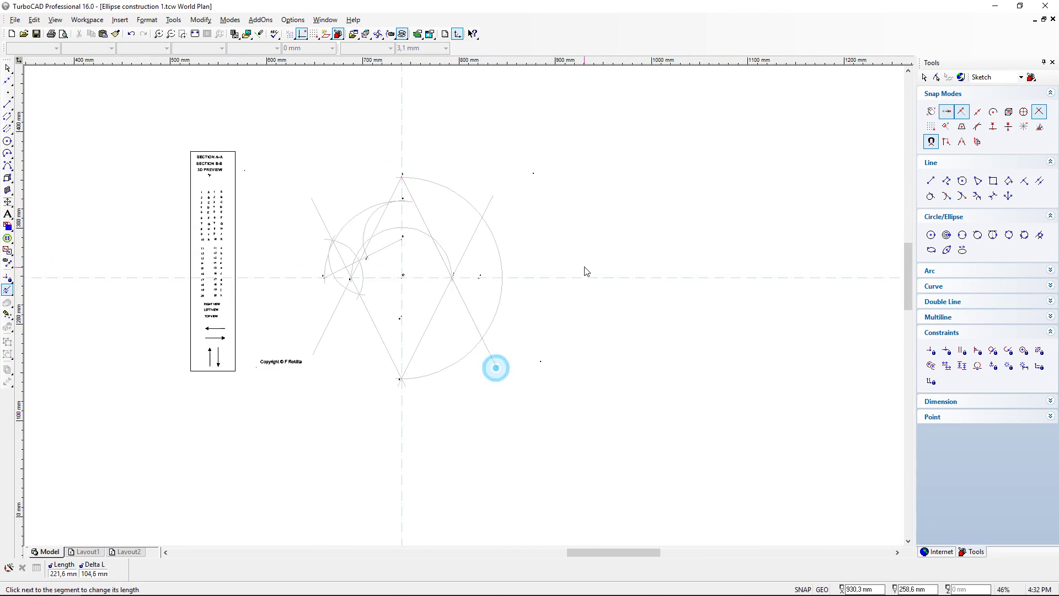
click(202, 35)
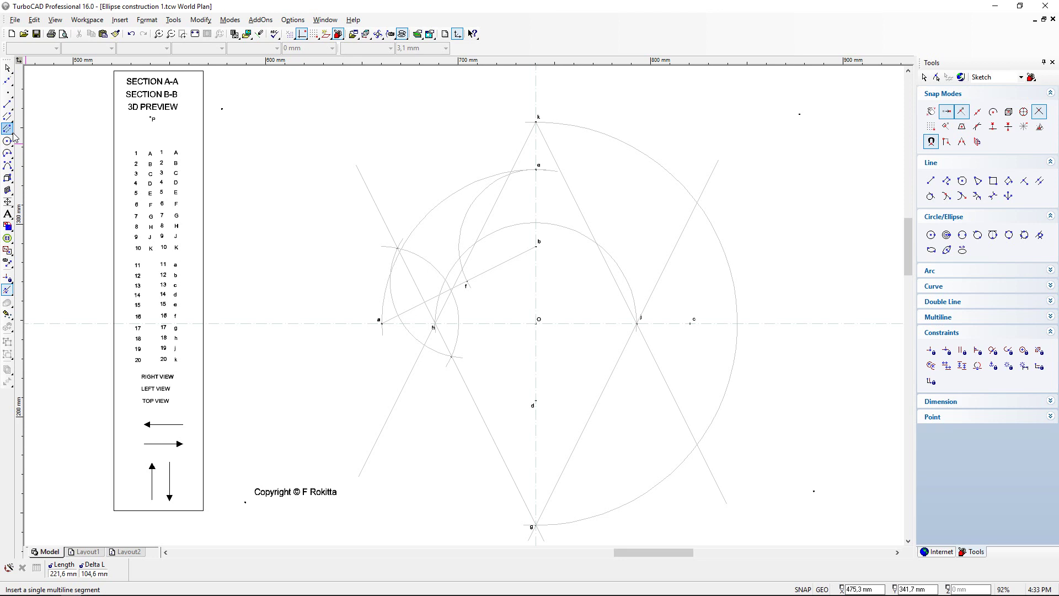
Step: Set up the circle tool to draw on the ANSWERS layer in black with a 0,5 mm line width
click(7, 142)
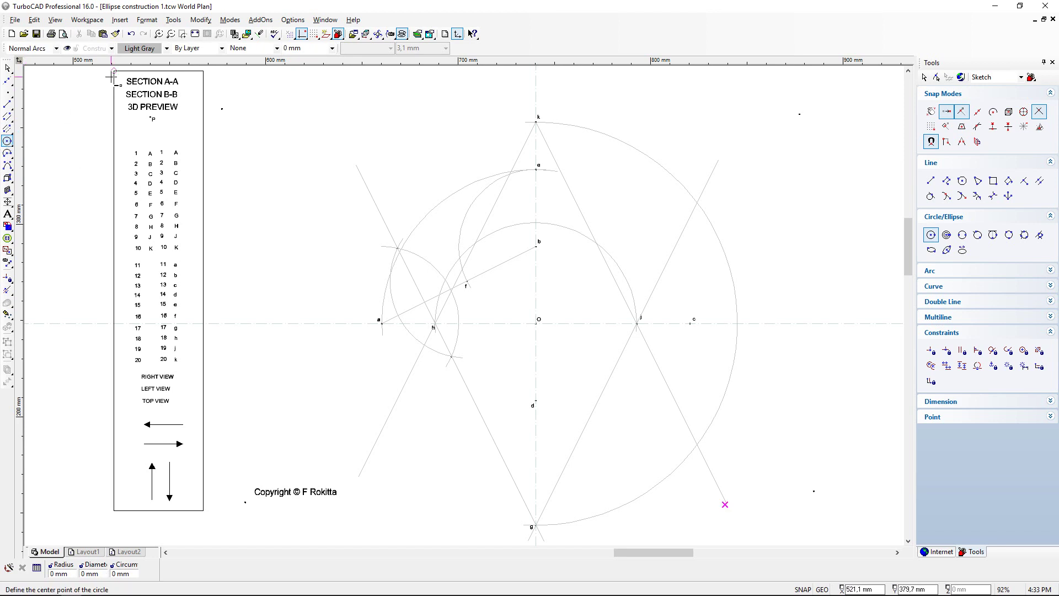
click(112, 49)
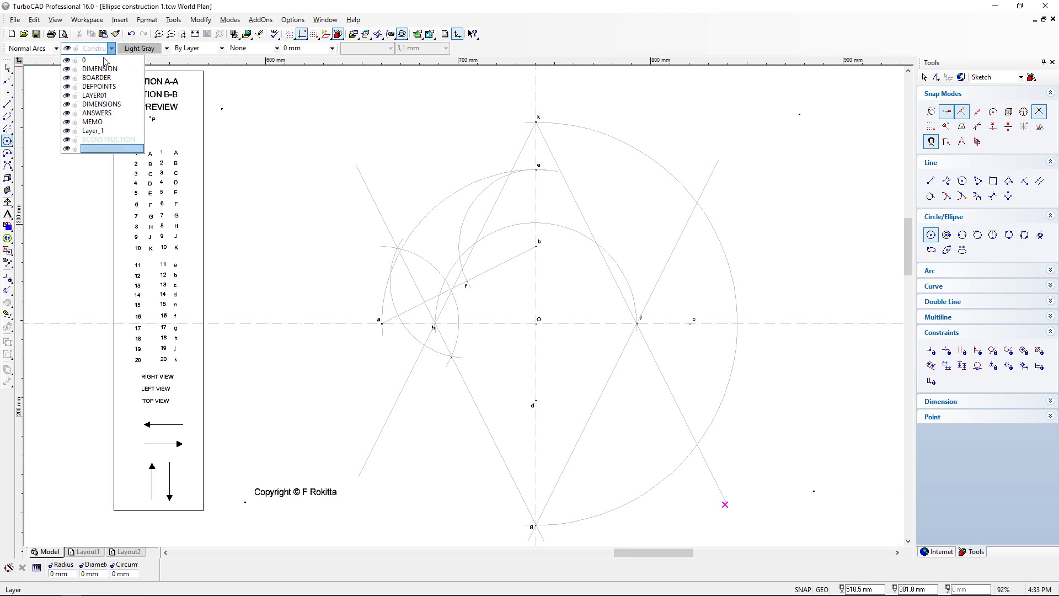
click(103, 114)
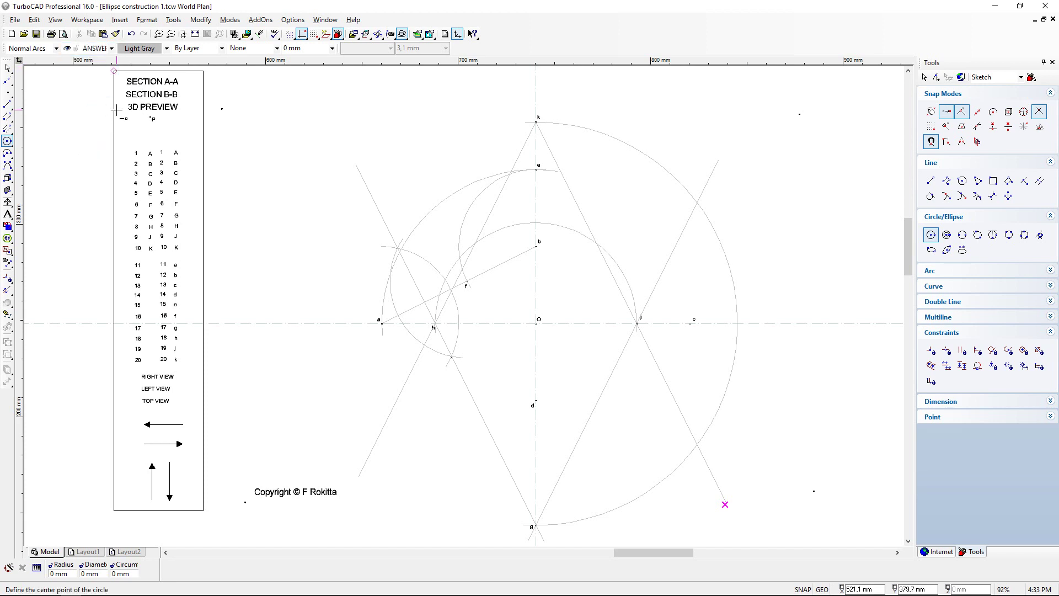
click(167, 48)
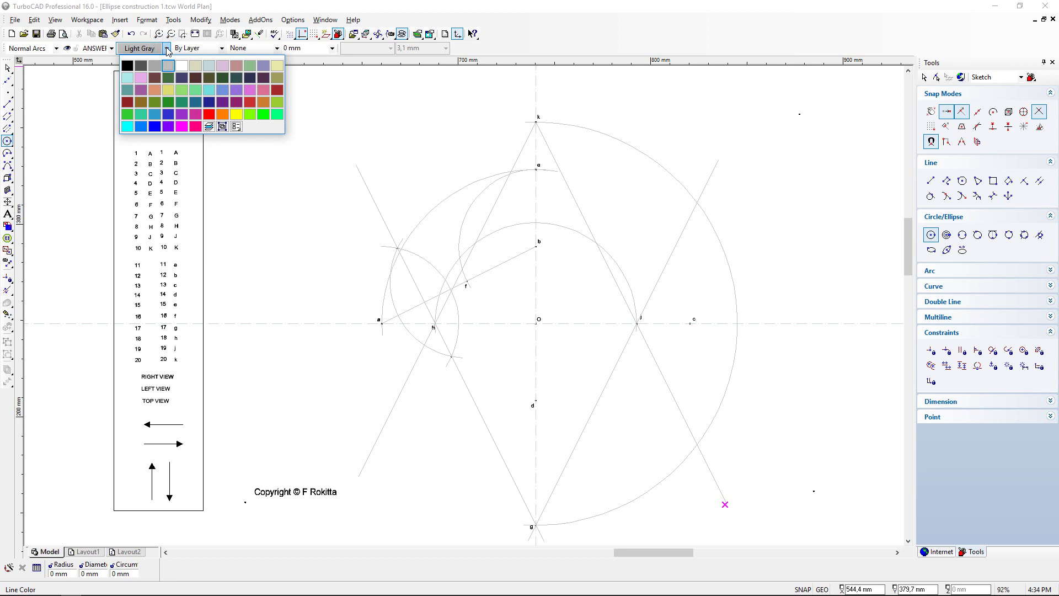
click(209, 127)
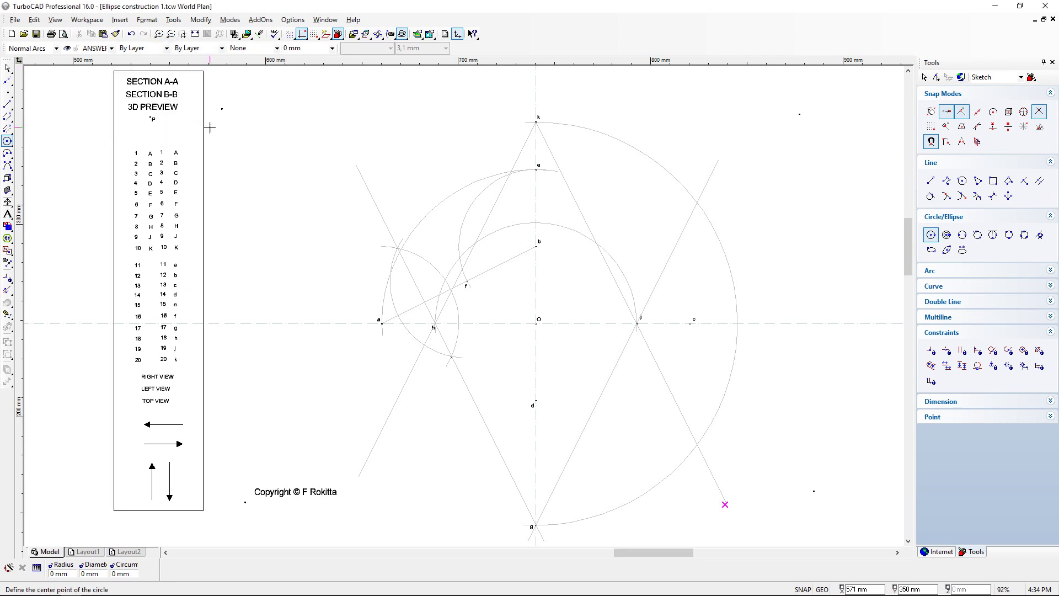
click(166, 49)
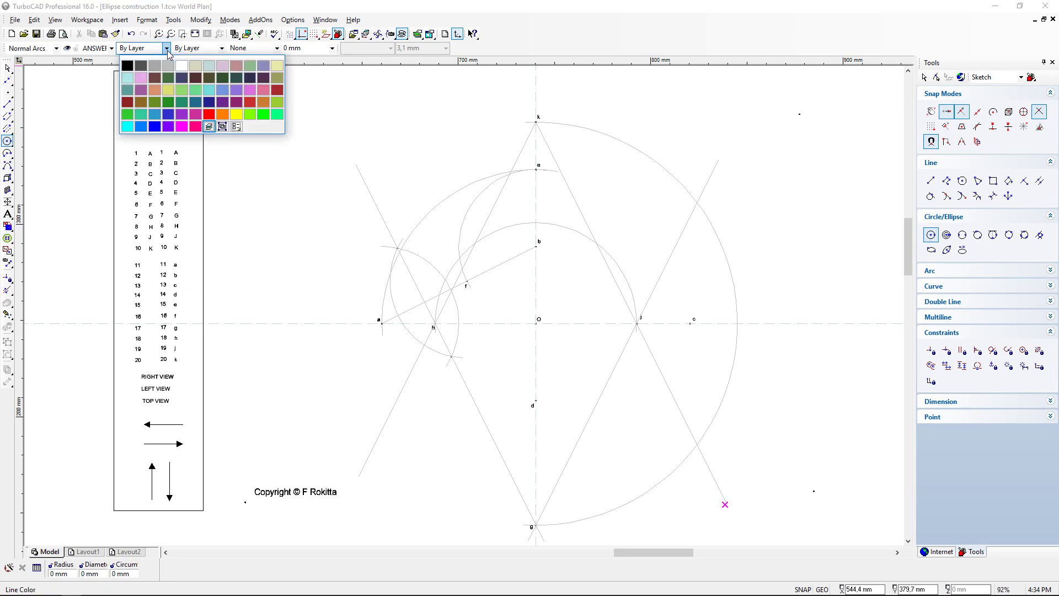
click(128, 68)
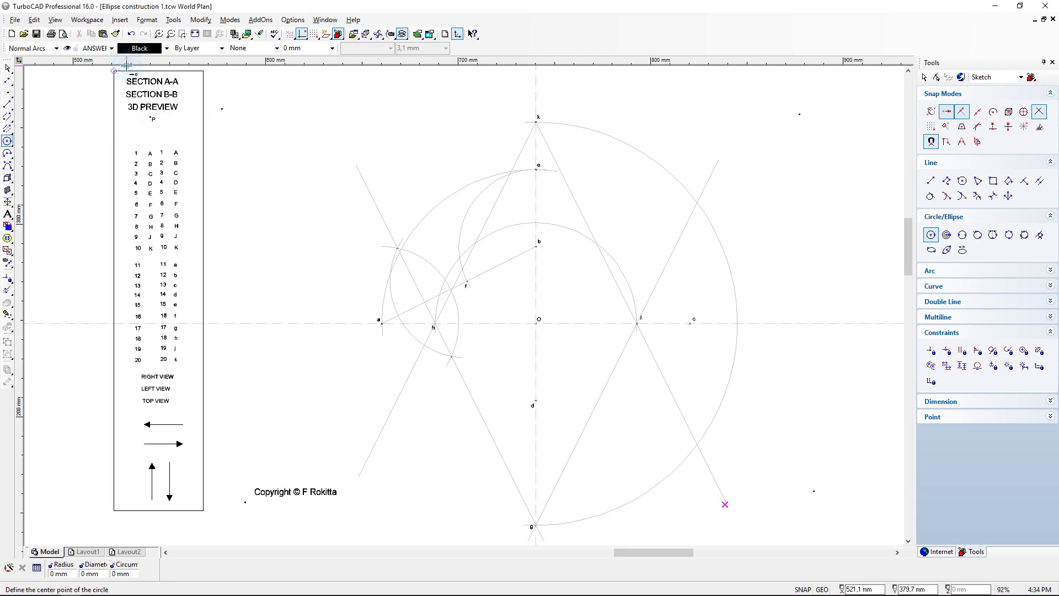
click(332, 48)
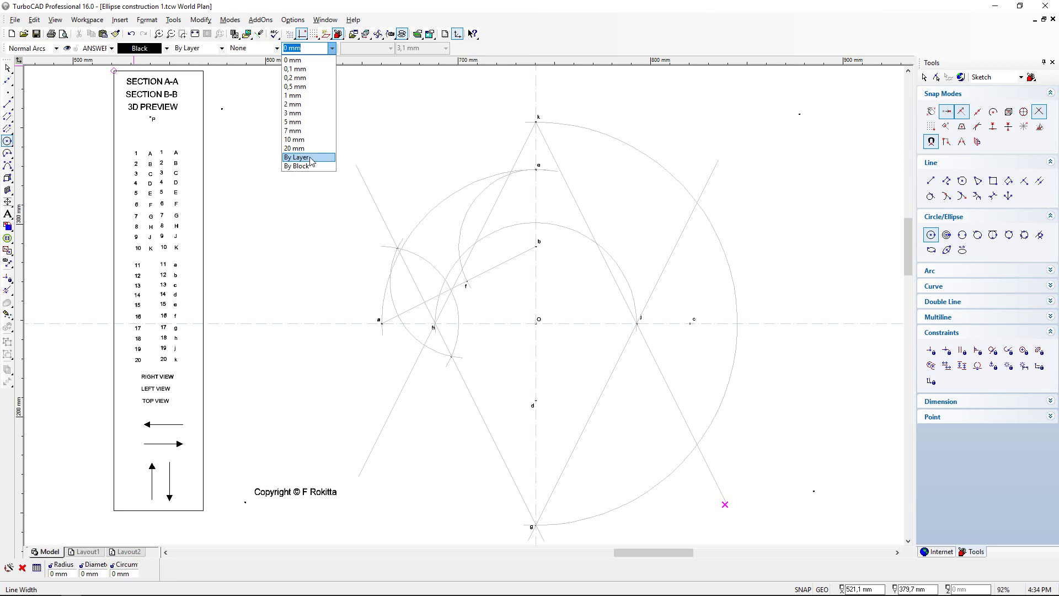
click(299, 86)
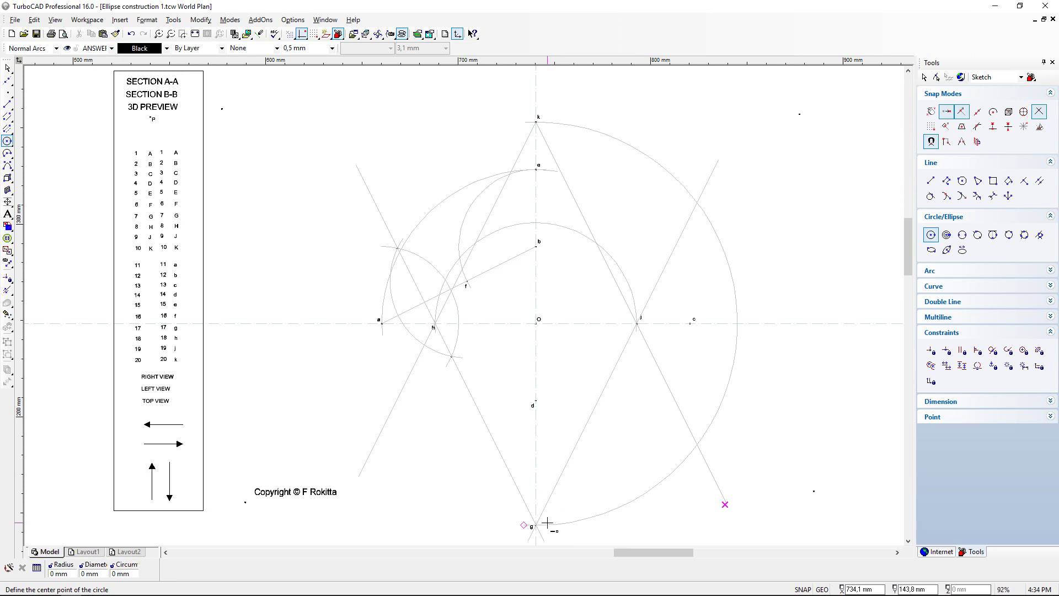
Step: Draw a circle centred on point g and passing through point b
scroll(539, 527, up, 5)
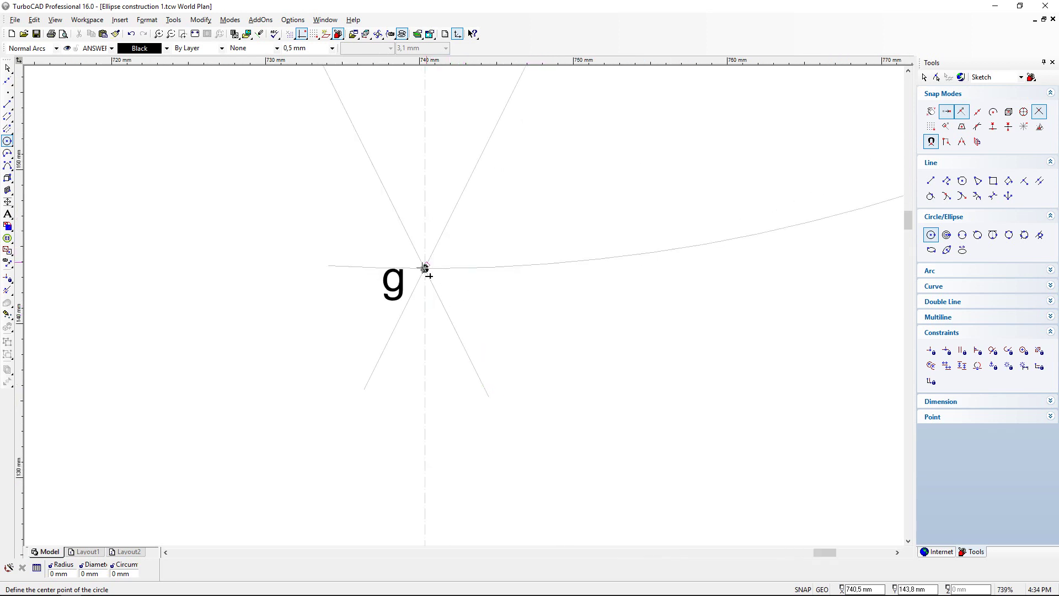
scroll(431, 258, up, 3)
click(488, 293)
scroll(488, 292, down, 4)
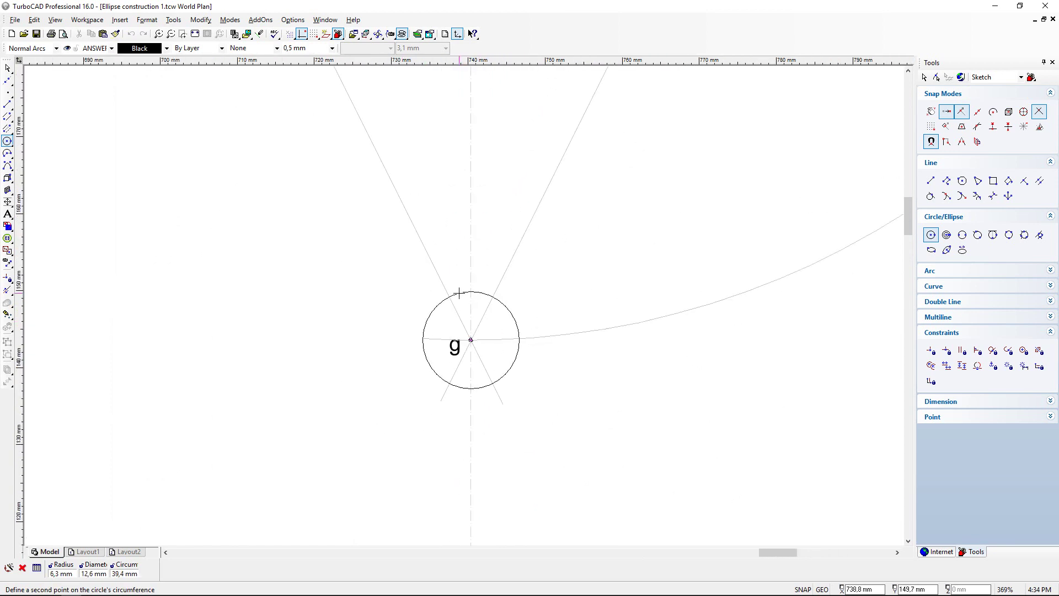
scroll(459, 293, down, 4)
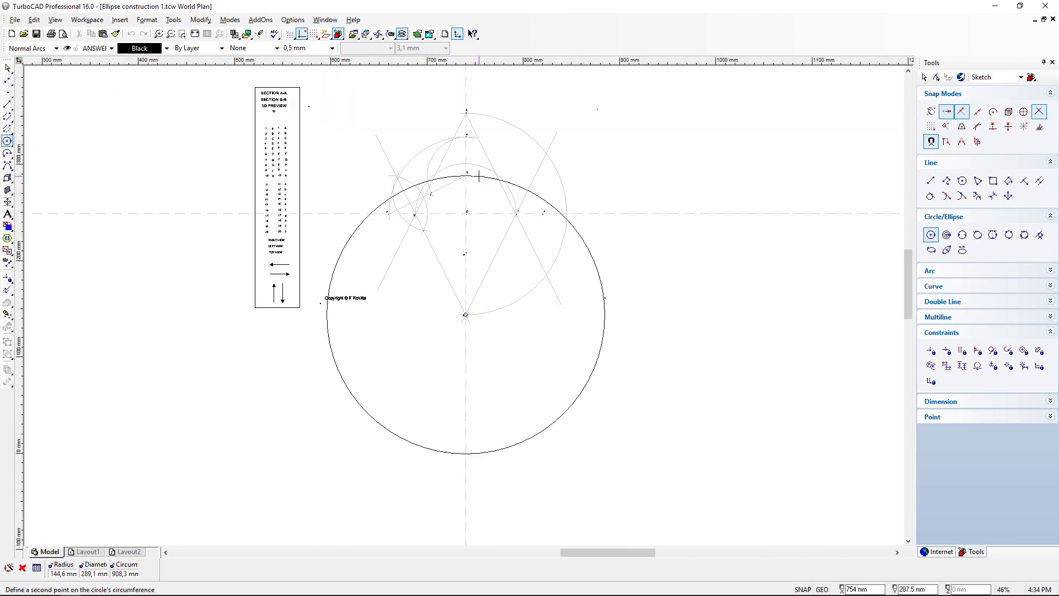
scroll(471, 173, up, 6)
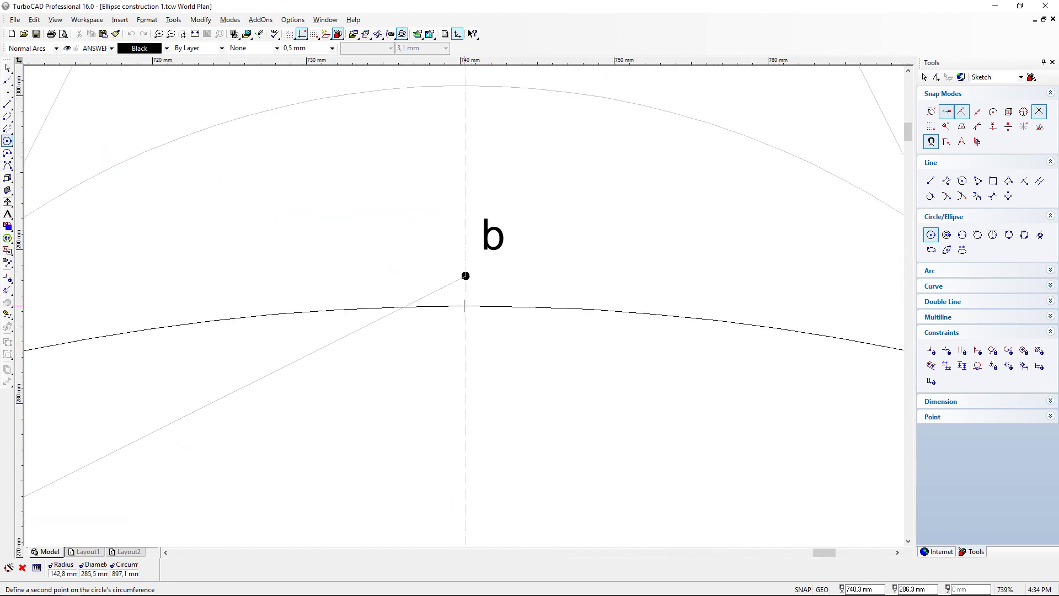
scroll(466, 302, up, 1)
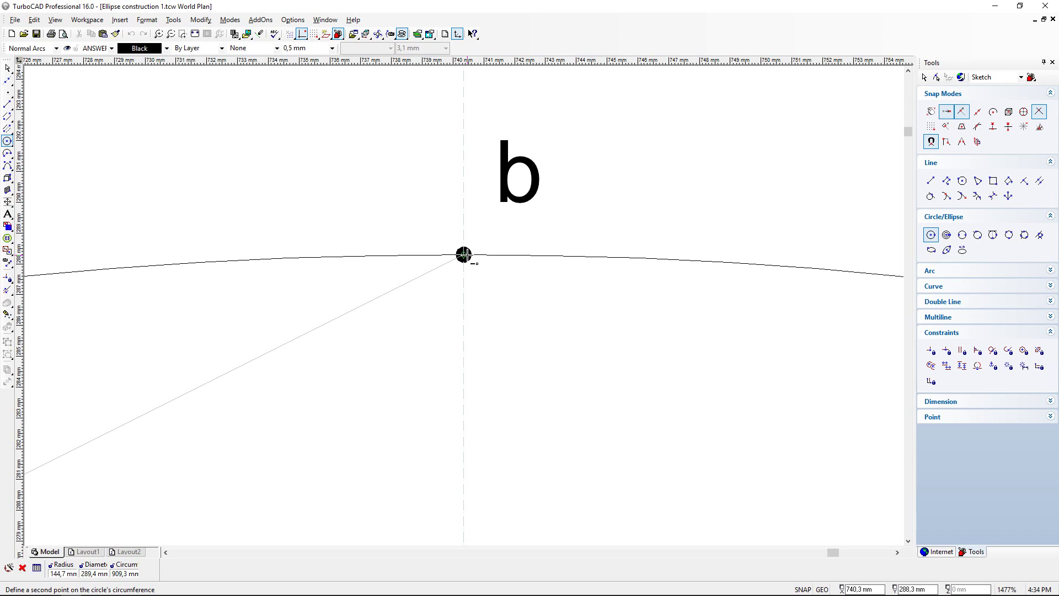
scroll(464, 254, down, 5)
scroll(464, 305, up, 2)
scroll(464, 306, down, 4)
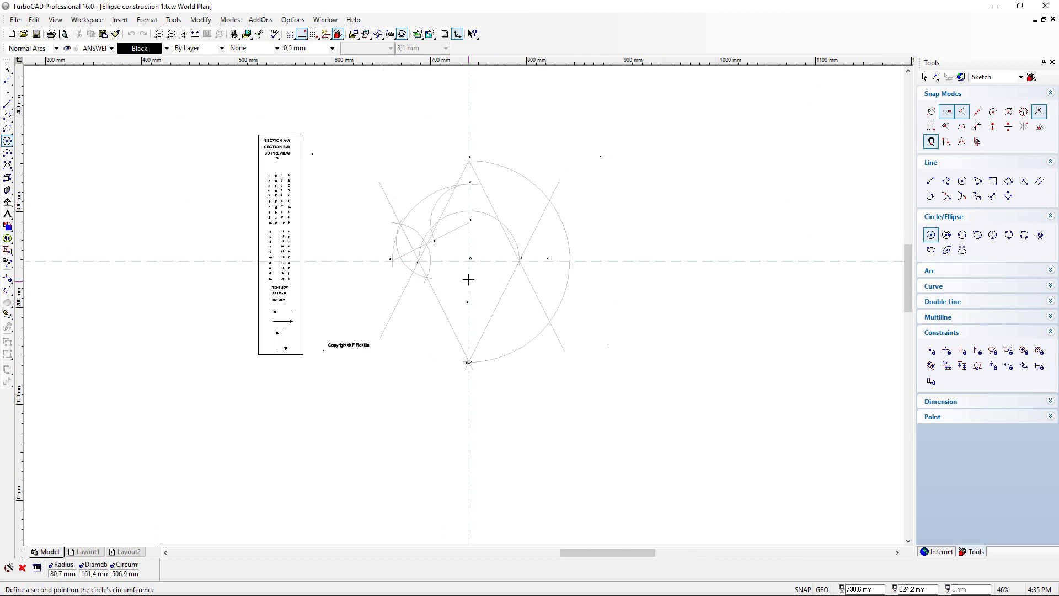
scroll(466, 220, up, 5)
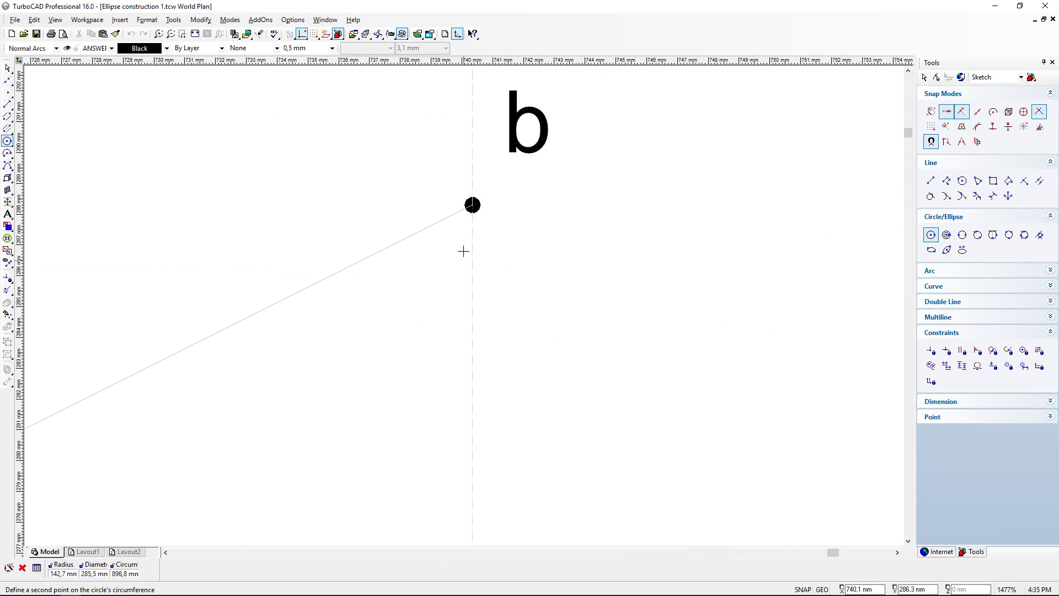
click(473, 205)
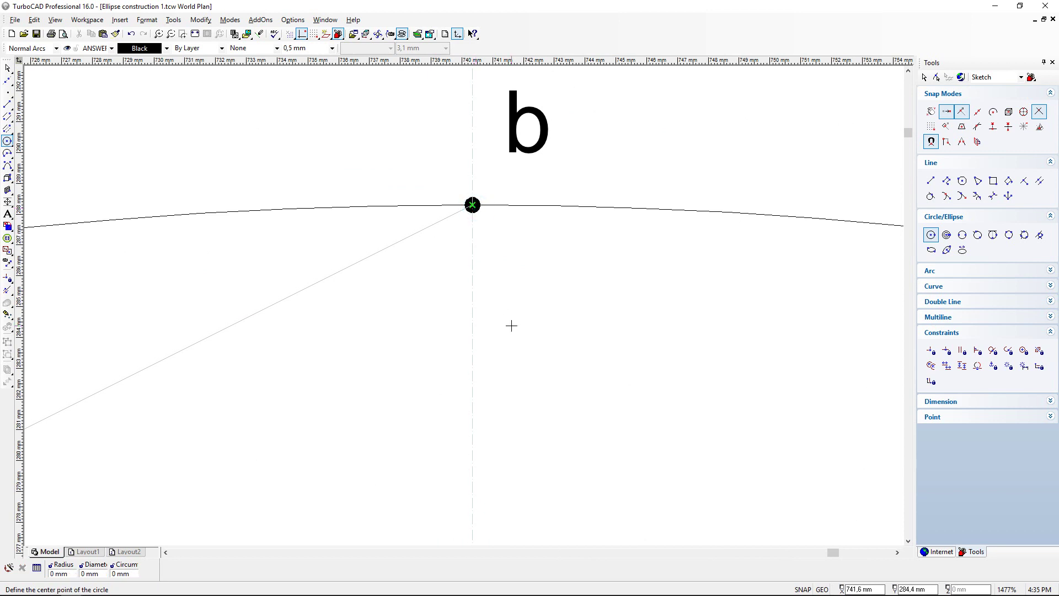
Step: Split the circle centred on g where it crosses the extended construction lines from g through h and from g through j
scroll(463, 306, down, 6)
scroll(465, 308, down, 2)
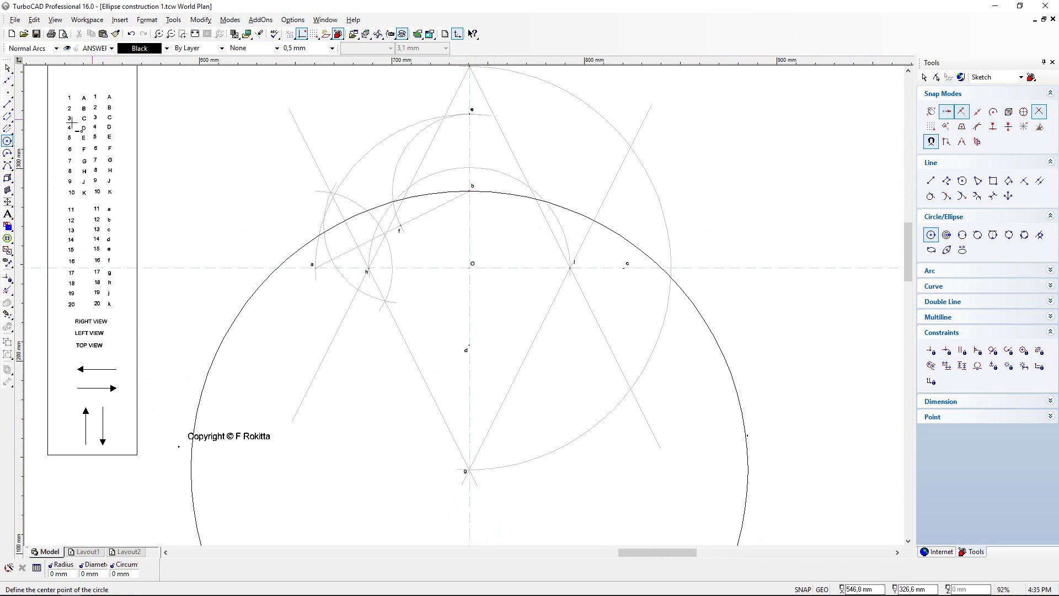
click(8, 289)
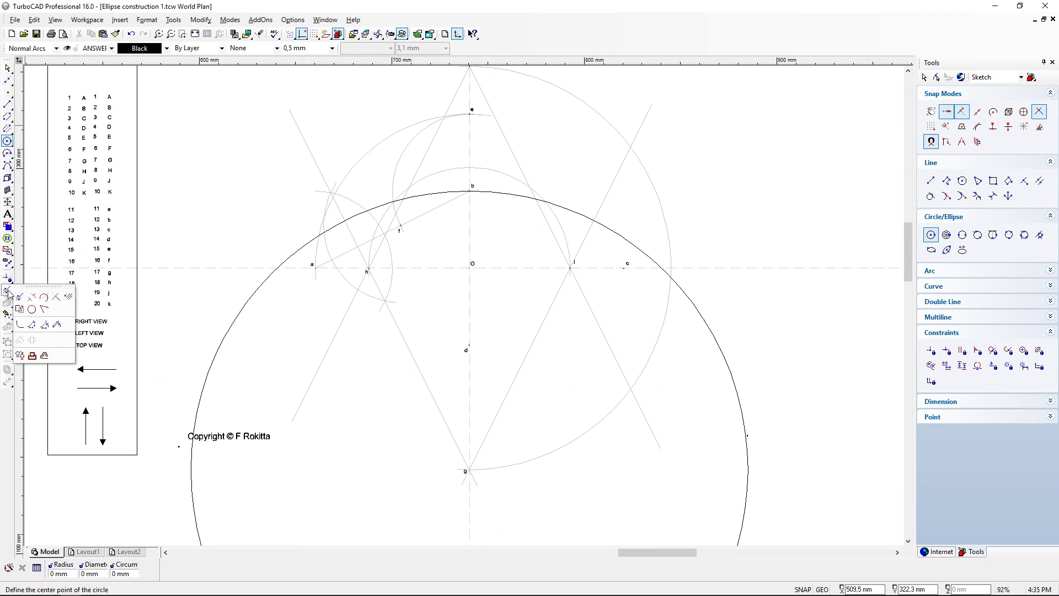
click(44, 298)
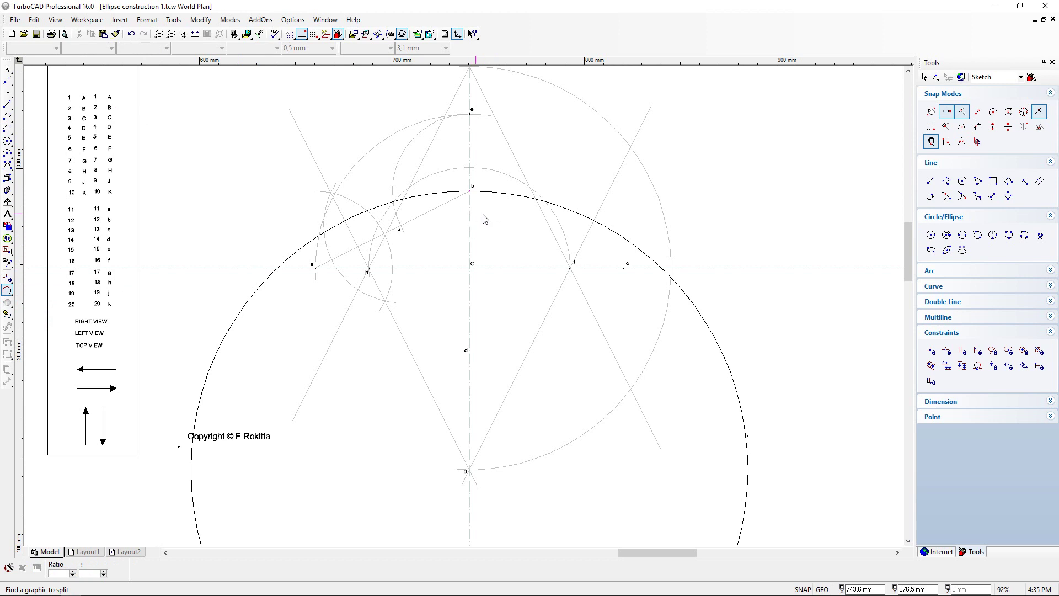
click(498, 196)
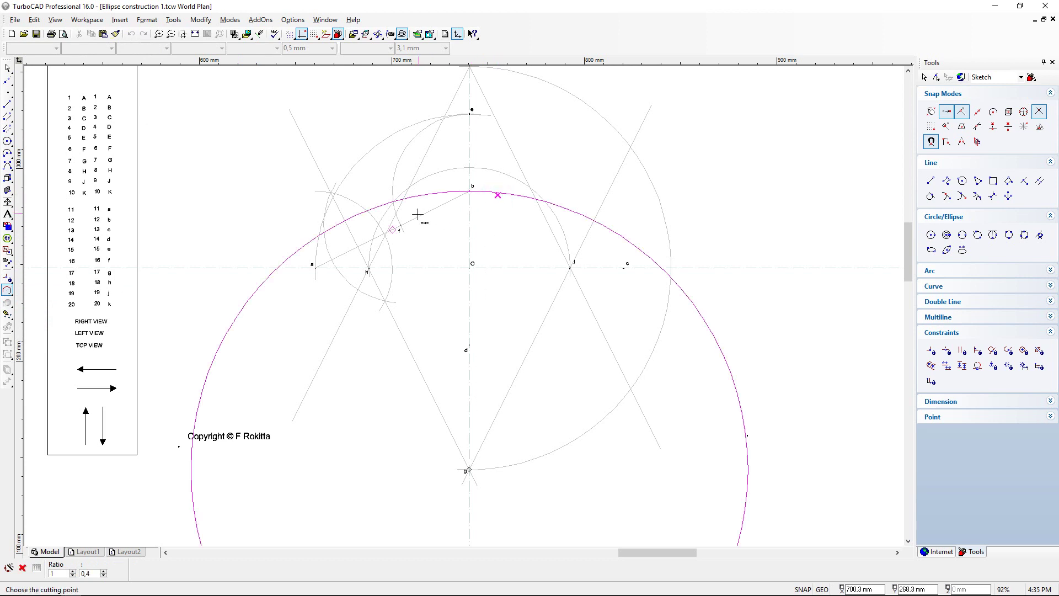
scroll(371, 218, up, 4)
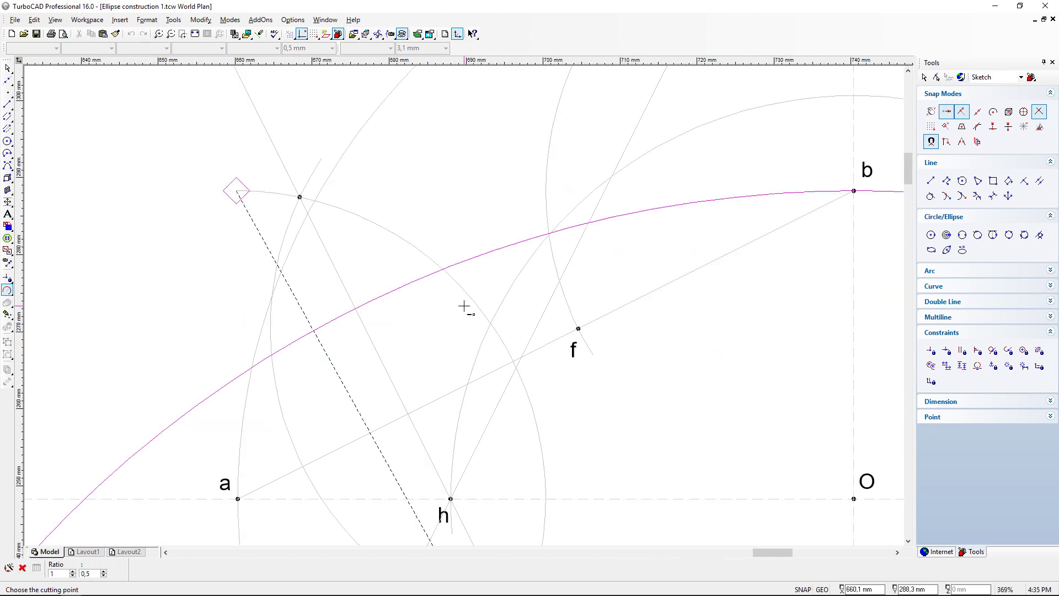
click(354, 308)
scroll(492, 301, down, 4)
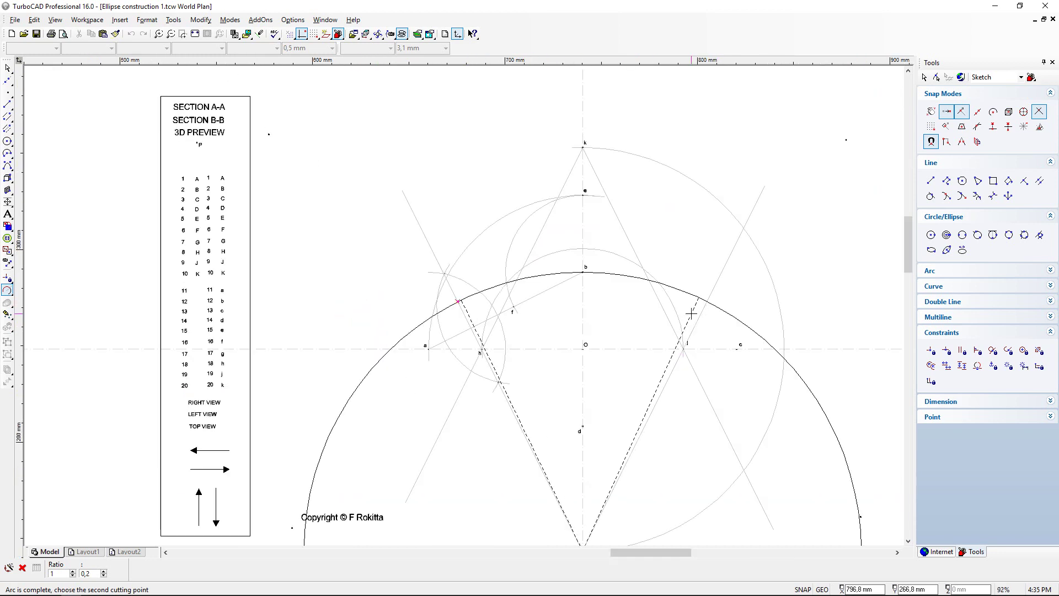
scroll(690, 313, up, 4)
click(486, 290)
Step: Delete the large lower part of the split circle, keeping only the arc through b between the two construction lines
scroll(463, 310, down, 2)
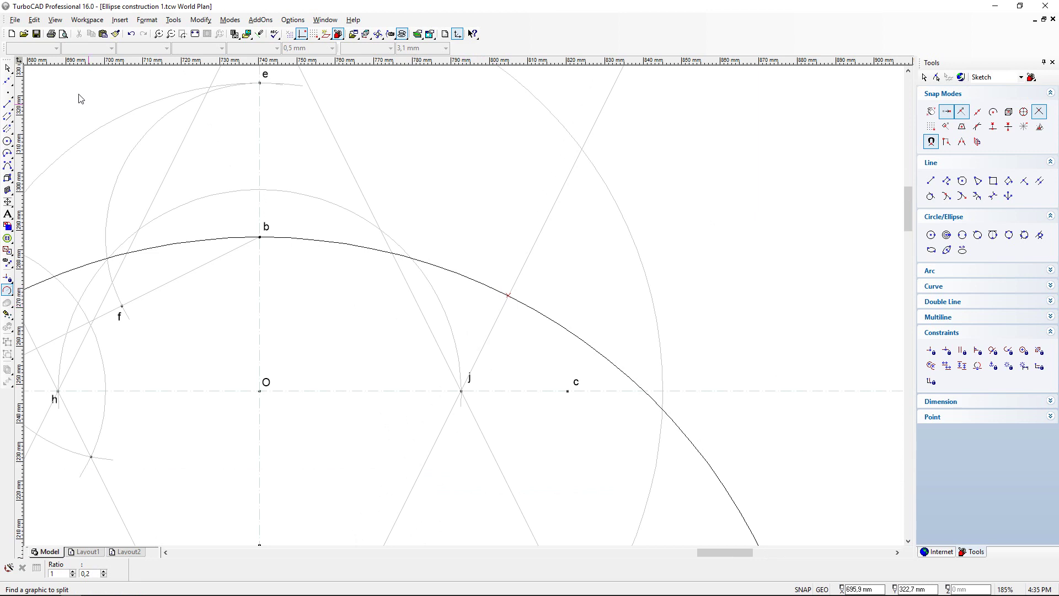
click(8, 68)
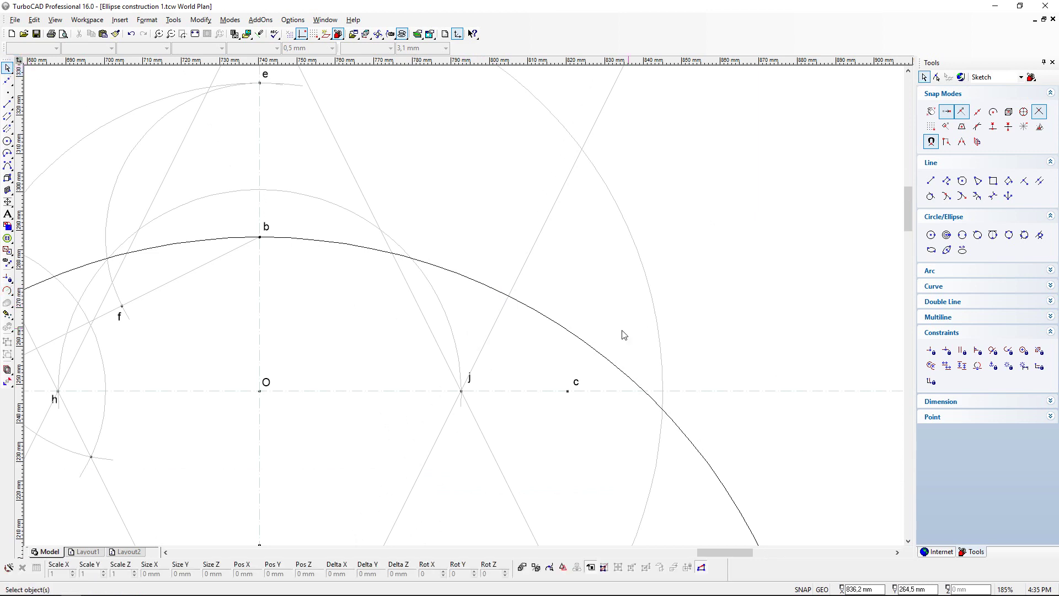
click(564, 334)
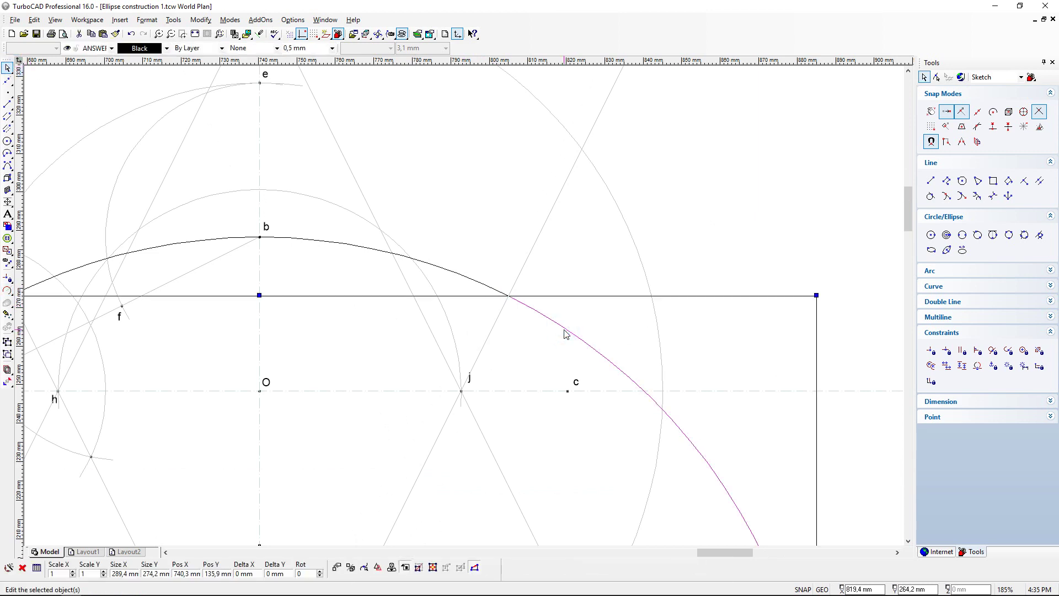
key(Delete)
Step: Draw a circle centred on point k and passing through point d
scroll(466, 307, down, 2)
scroll(465, 310, up, 2)
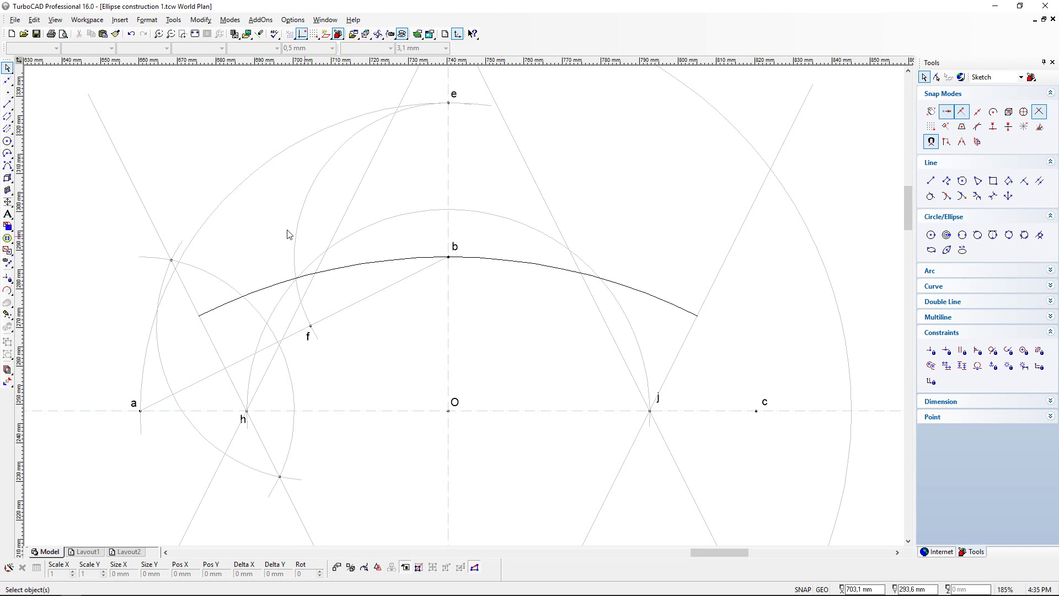
click(8, 143)
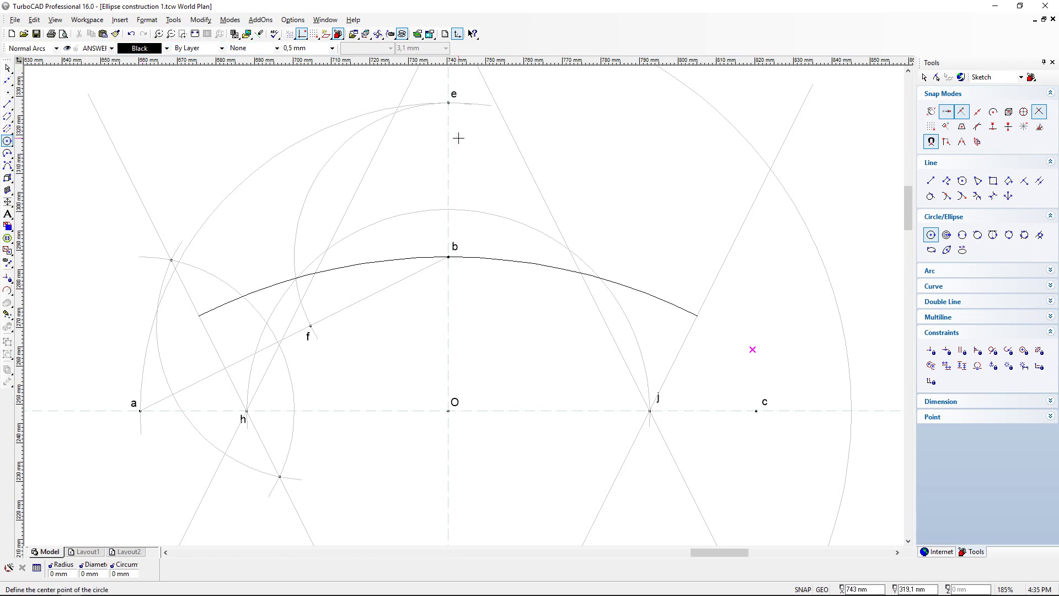
scroll(461, 137, down, 5)
scroll(473, 284, up, 5)
scroll(470, 346, up, 5)
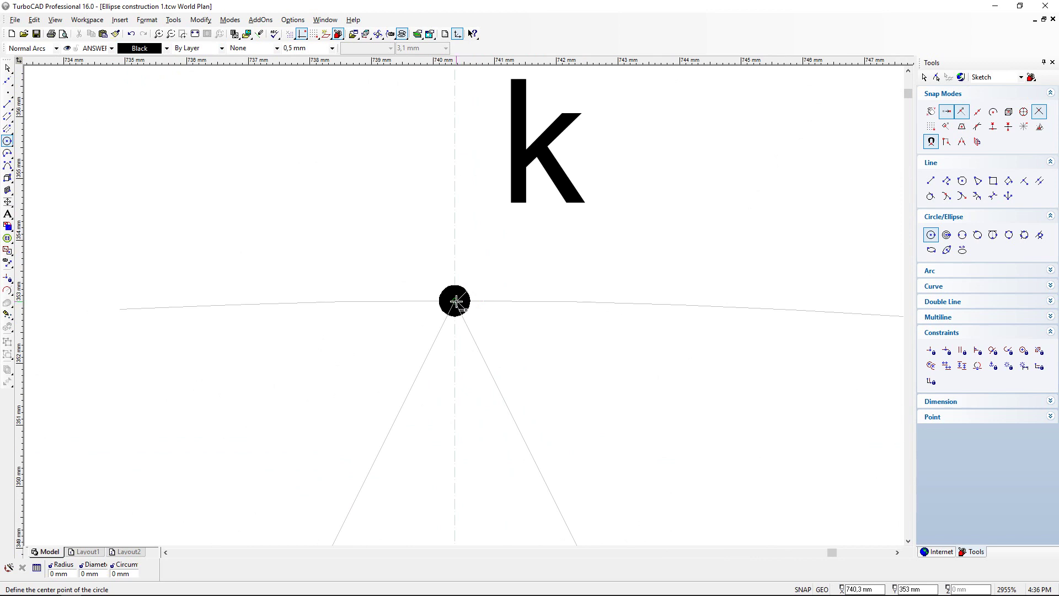
click(457, 301)
scroll(465, 444, down, 1)
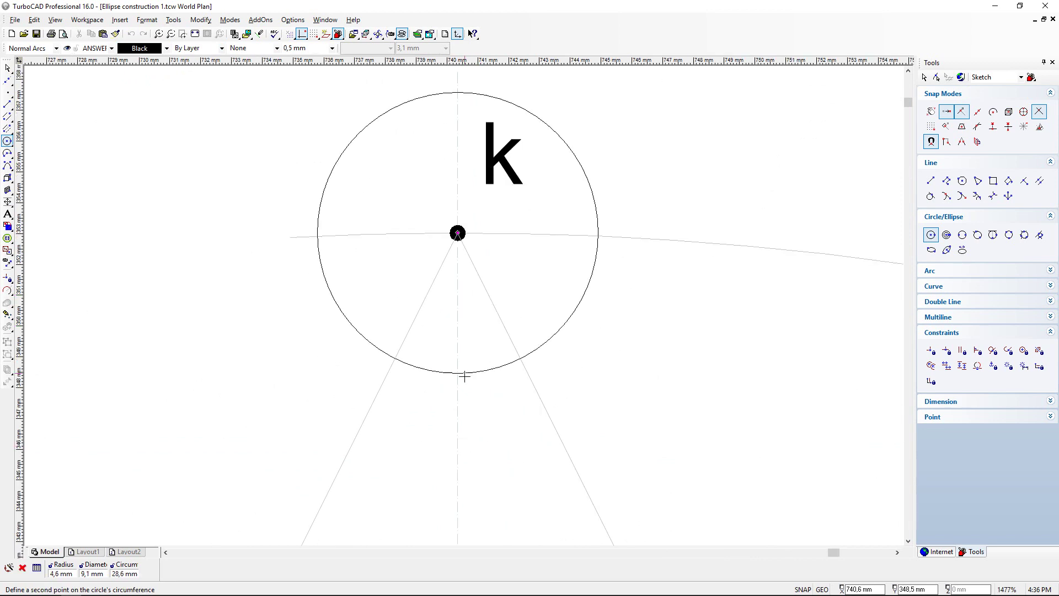
scroll(466, 388, down, 6)
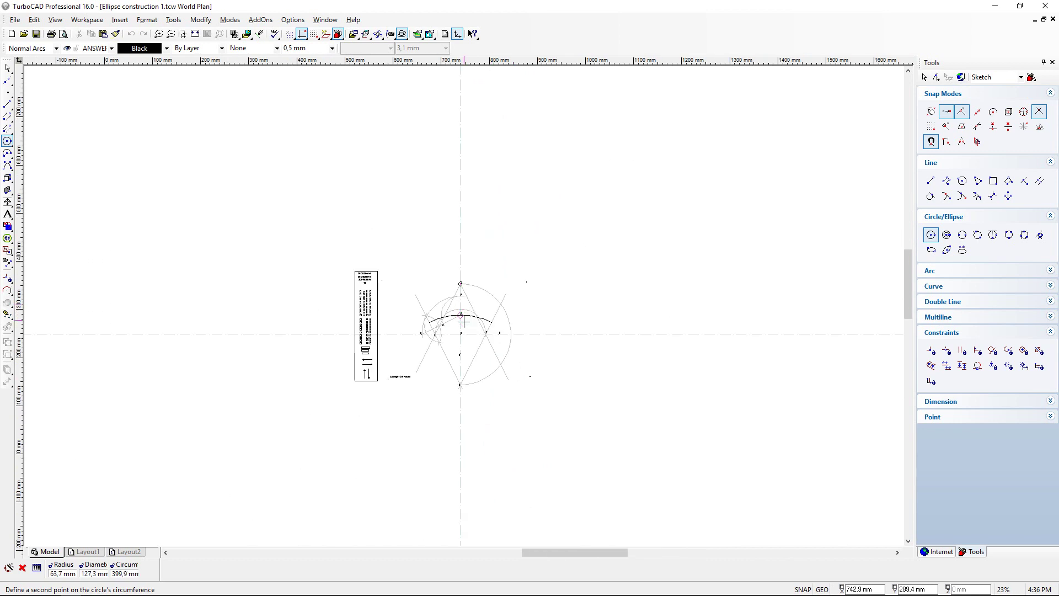
scroll(473, 359, up, 4)
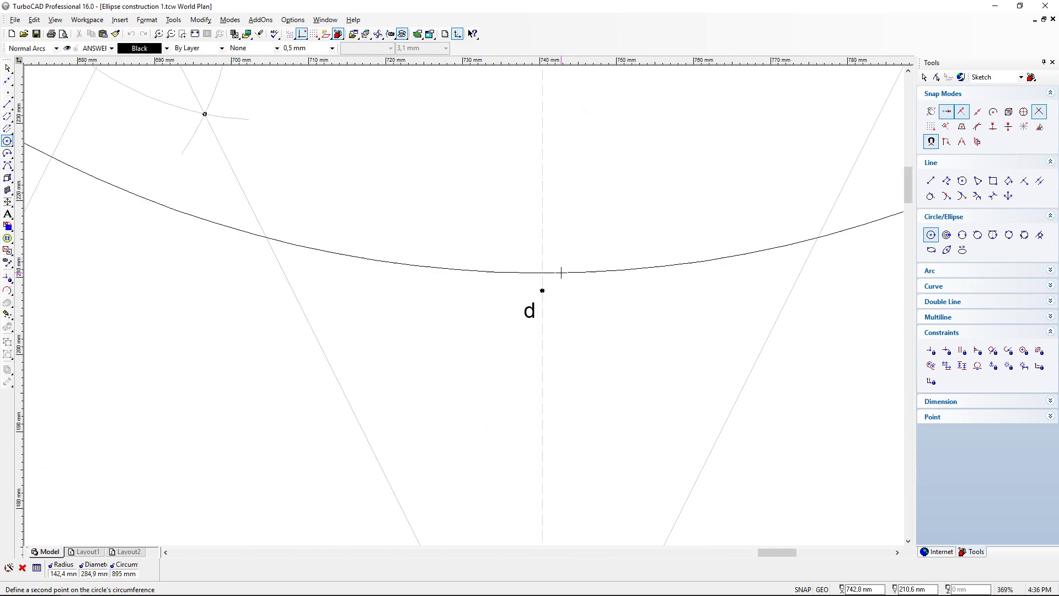
scroll(446, 322, up, 1)
scroll(428, 332, up, 1)
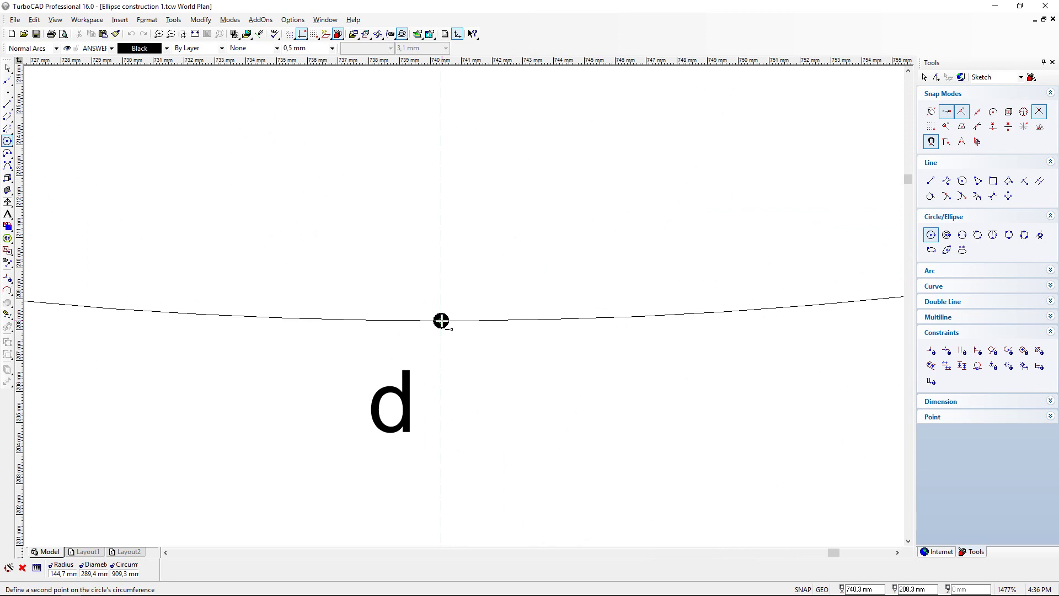
click(441, 321)
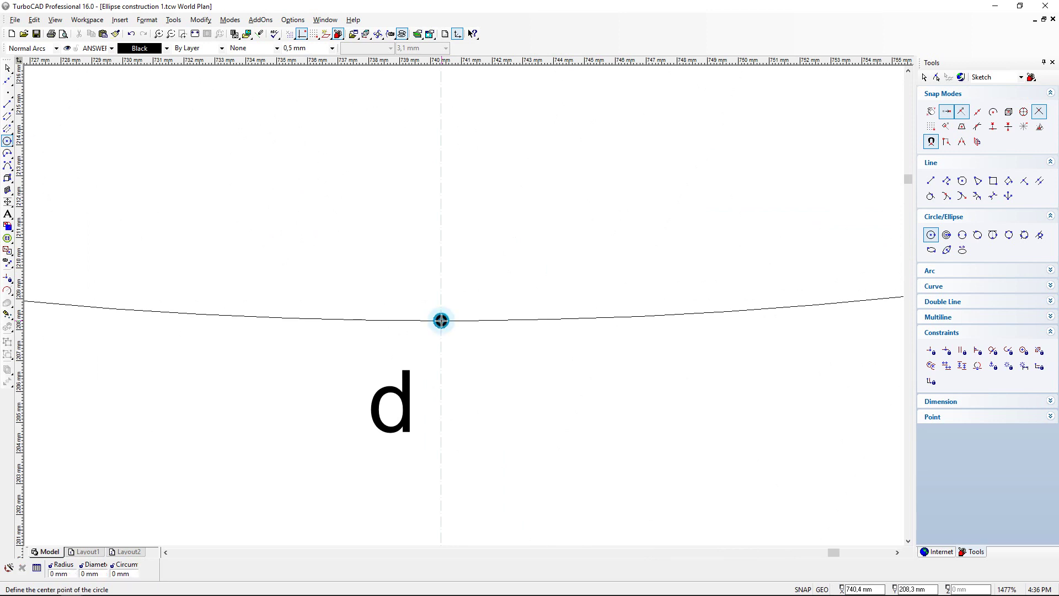
scroll(497, 265, down, 3)
scroll(476, 222, down, 1)
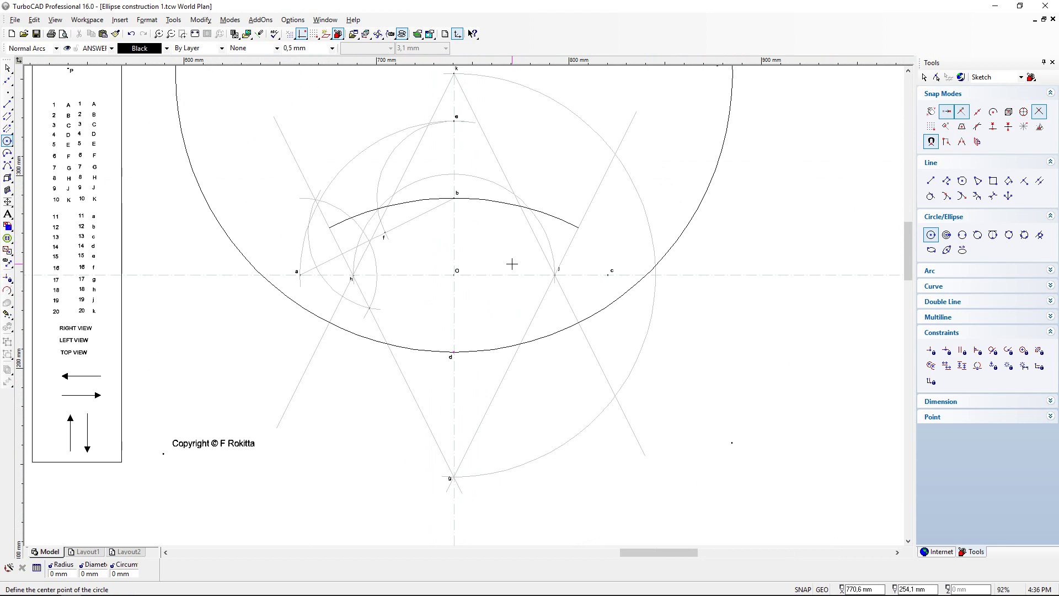
Step: Split the circle centred on k where it crosses the extended construction lines from k through j and from k through h
scroll(522, 289, up, 1)
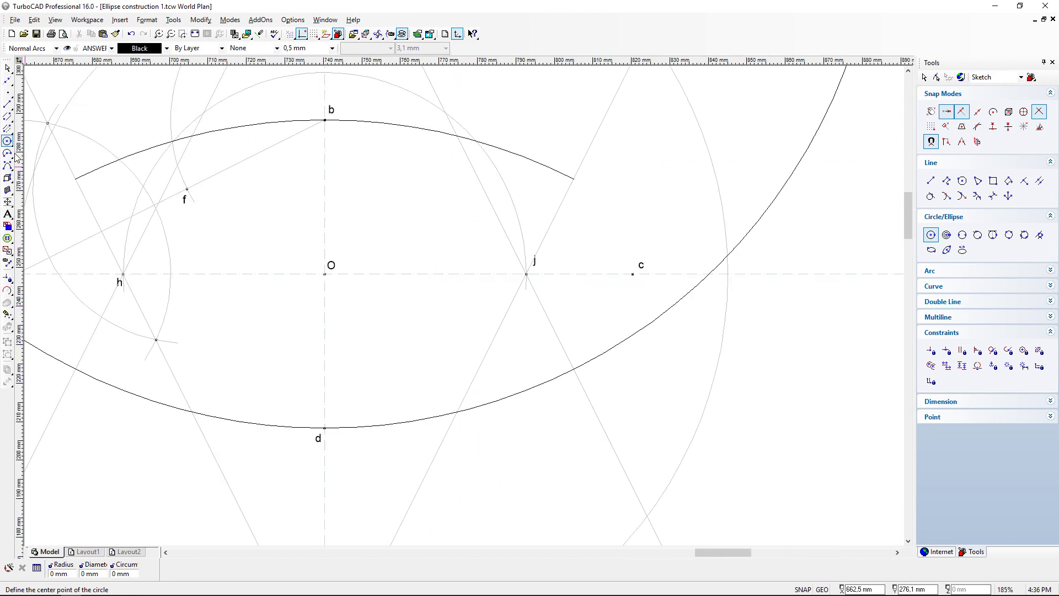
click(8, 291)
click(664, 312)
click(576, 372)
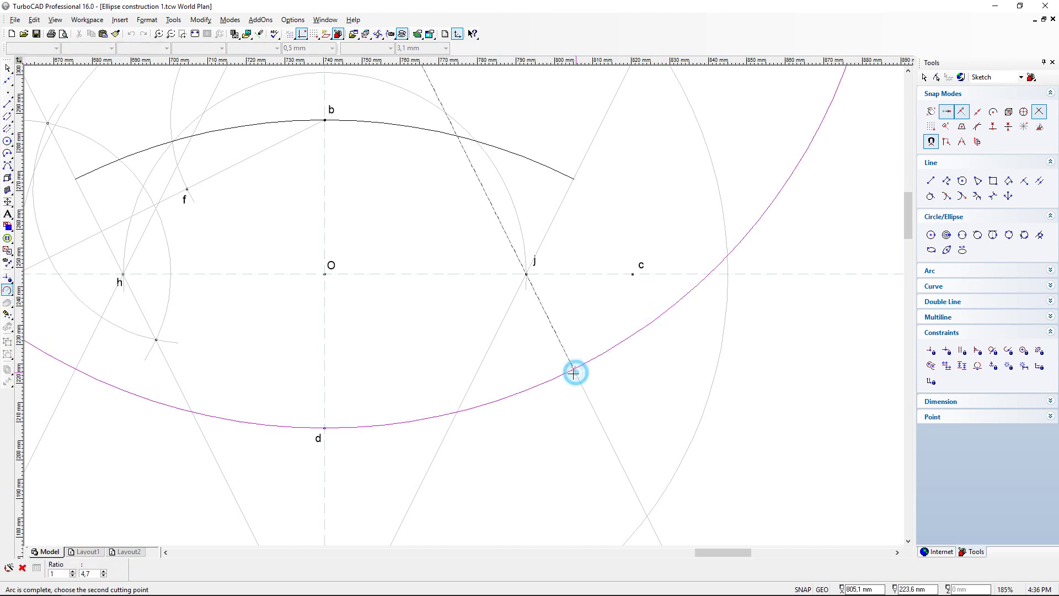
scroll(576, 372, down, 2)
click(235, 301)
Step: Delete the large upper part of the split circle, keeping only the arc through d between the two construction lines
click(7, 69)
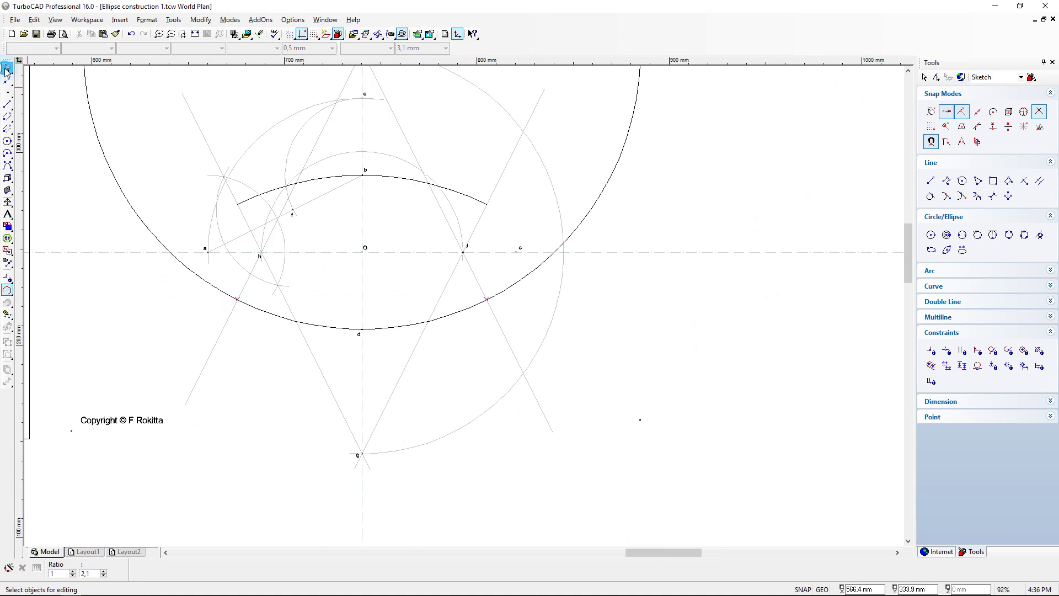
click(95, 132)
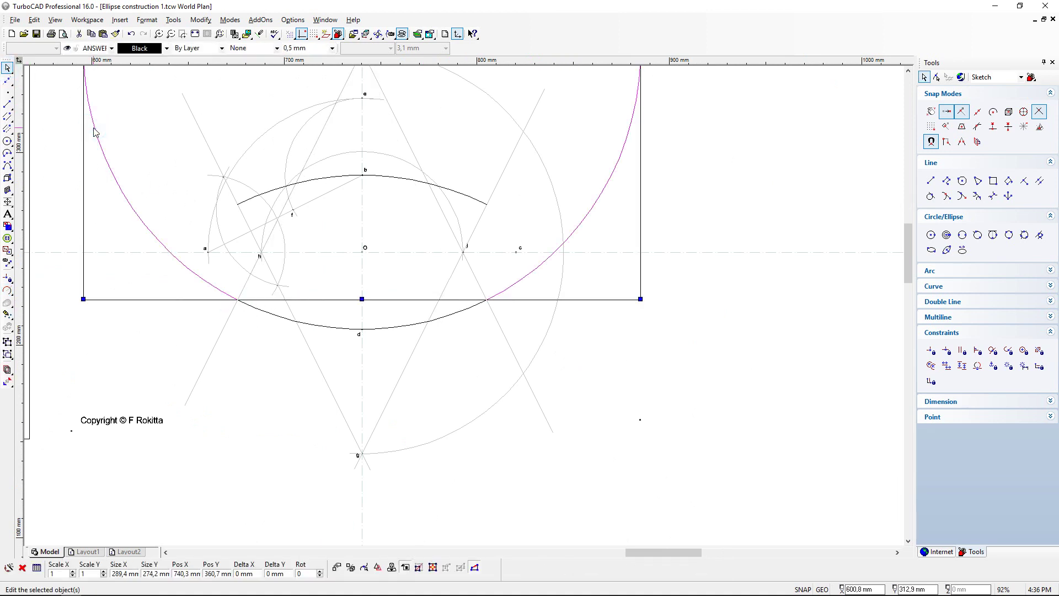
key(Delete)
Step: Draw a circle centred on point h and passing through point a
scroll(360, 266, up, 2)
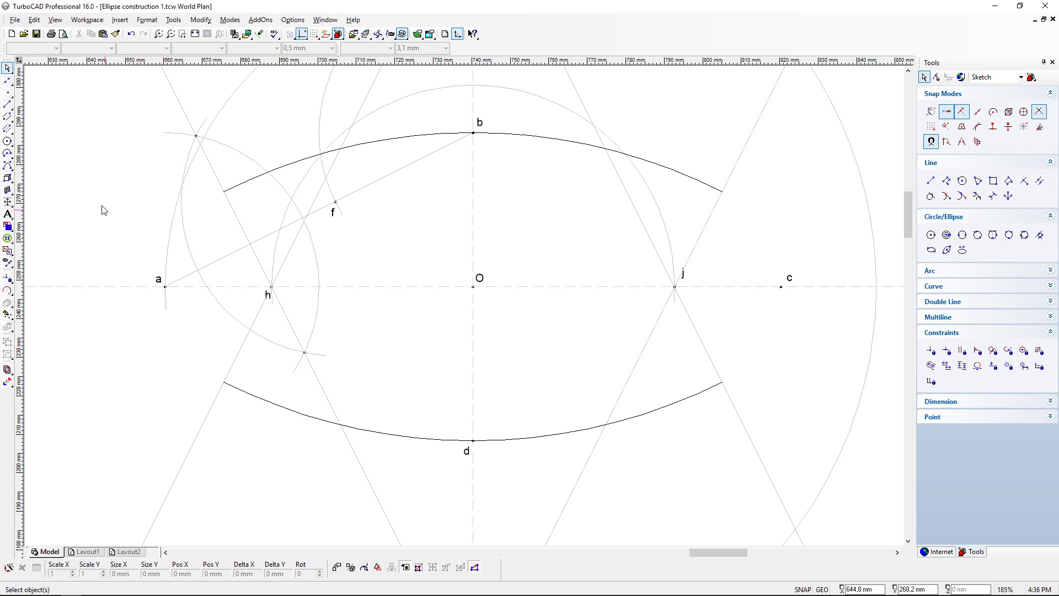
click(7, 142)
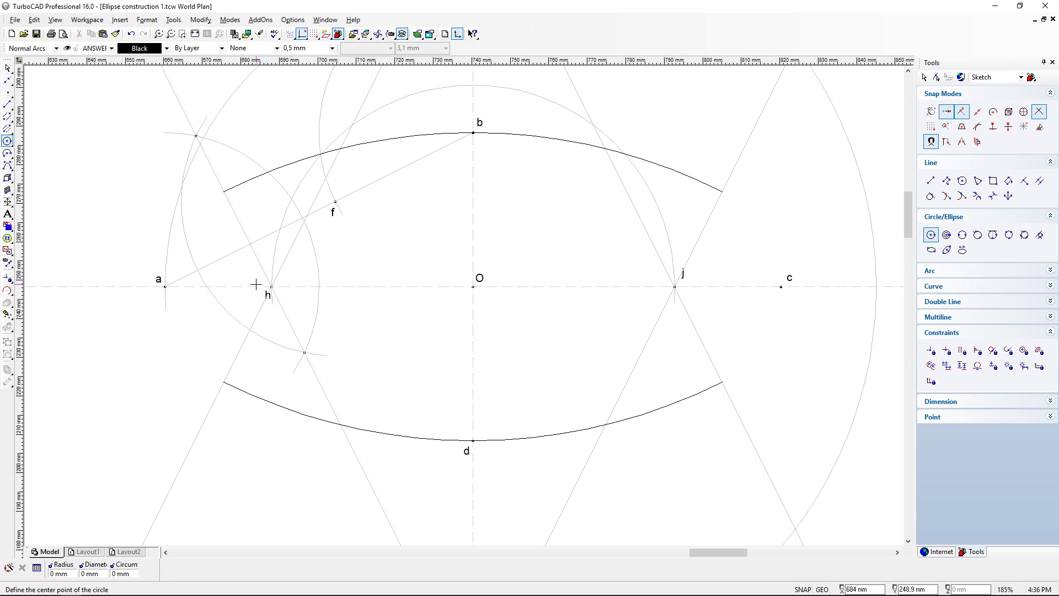
scroll(256, 284, up, 5)
scroll(525, 314, up, 3)
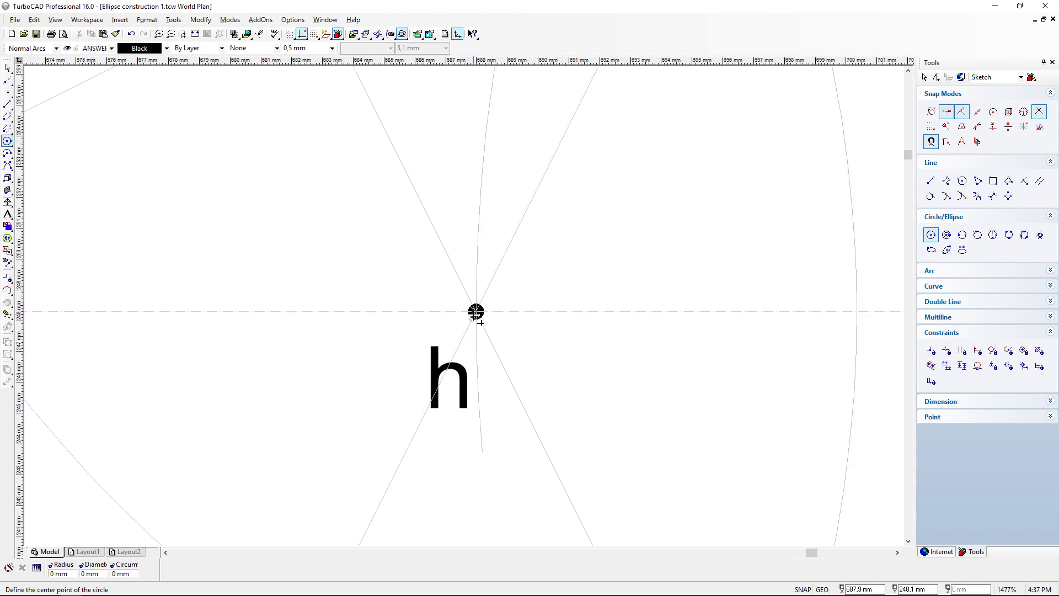
click(483, 321)
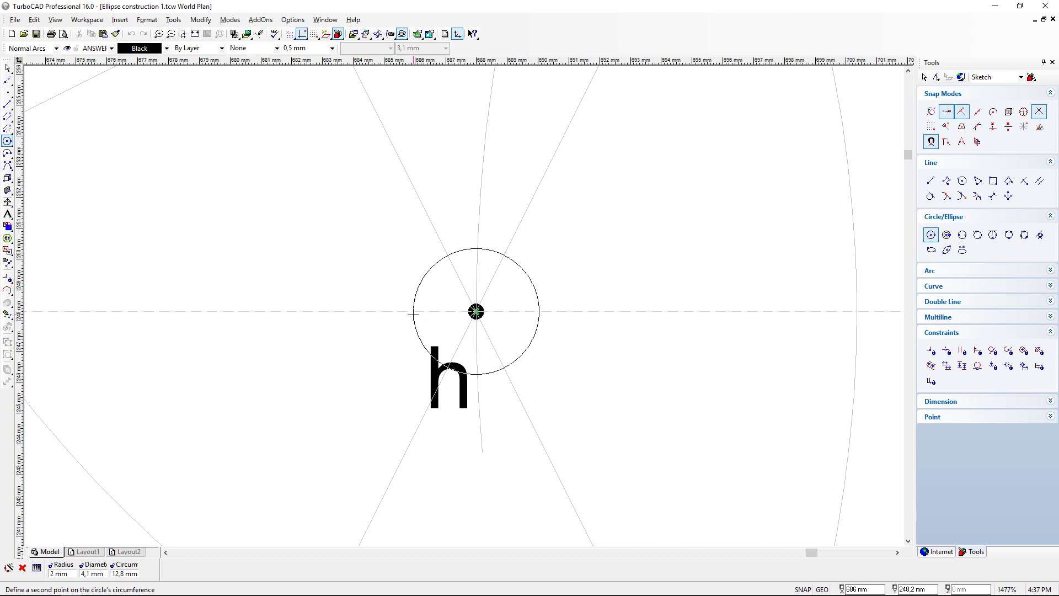
scroll(414, 314, down, 2)
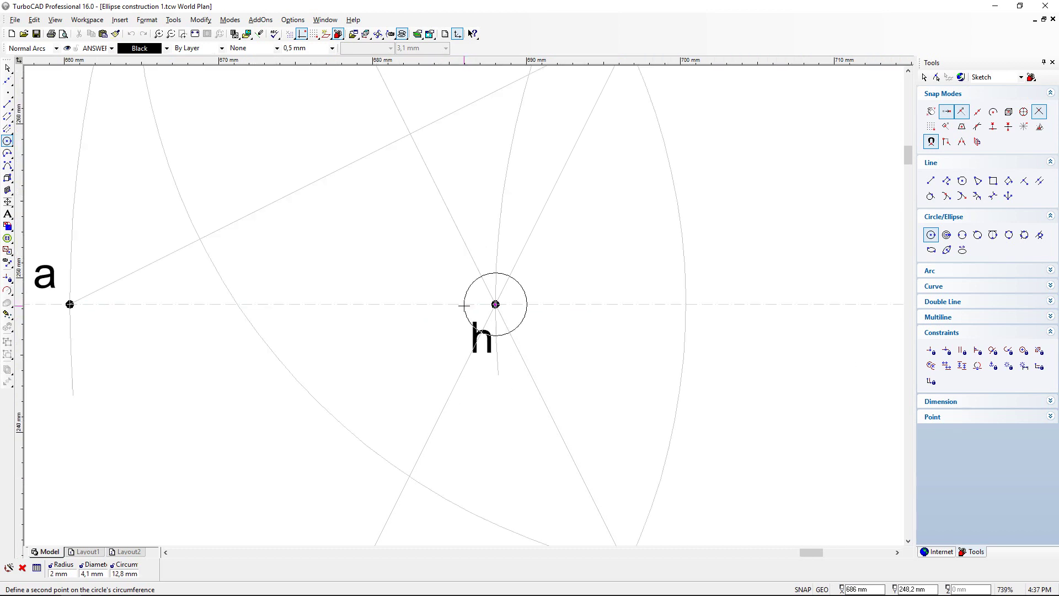
scroll(464, 305, down, 2)
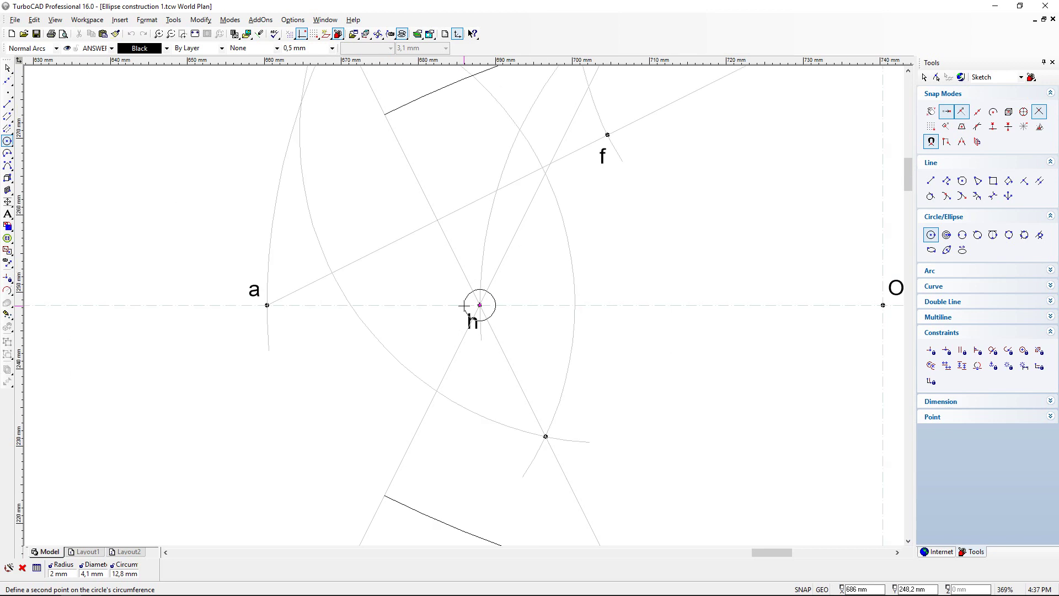
scroll(298, 314, up, 4)
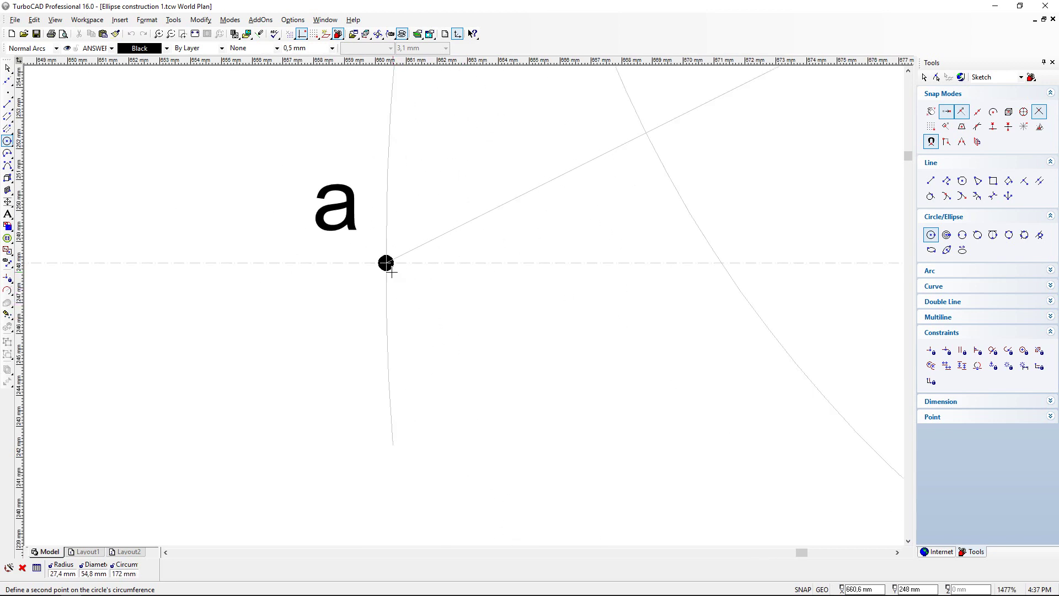
click(385, 262)
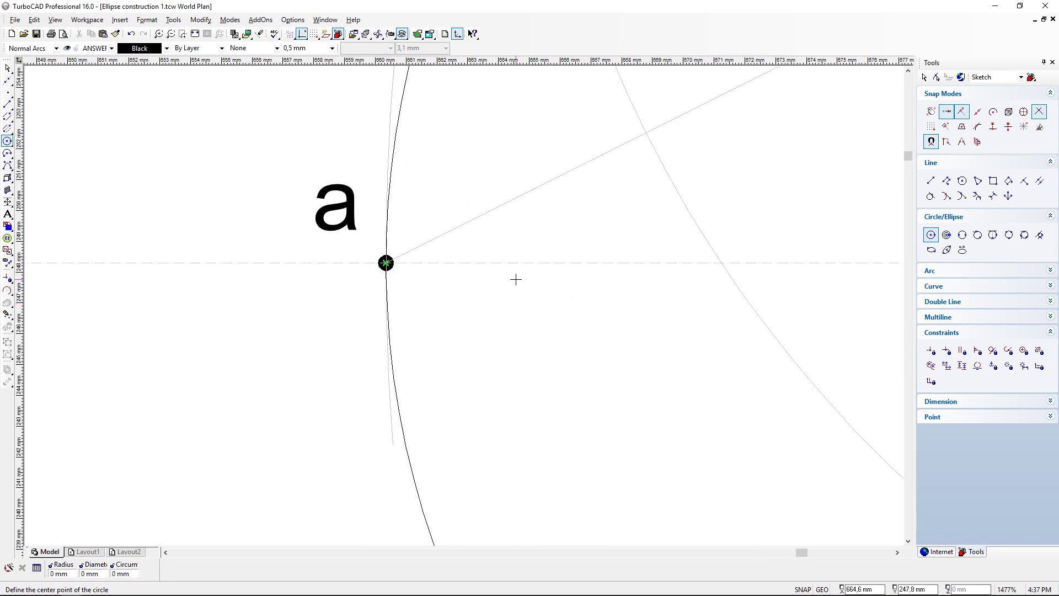
Step: Examine closely where the circle centred on h meets the ends of the arcs through b and d on the construction lines
scroll(464, 303, down, 2)
scroll(463, 306, up, 4)
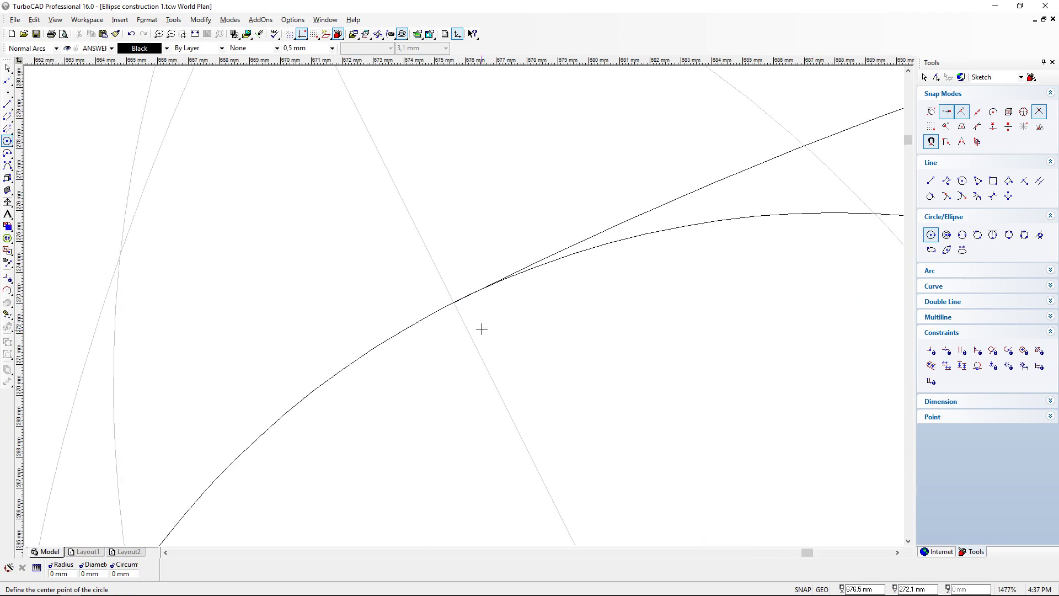
scroll(464, 305, down, 3)
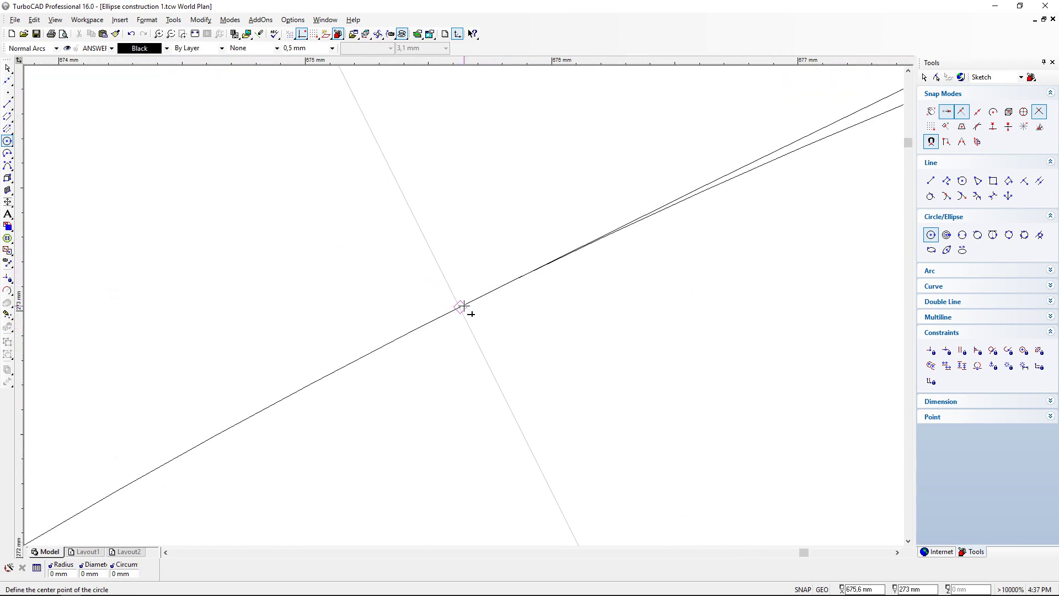
scroll(477, 337, down, 2)
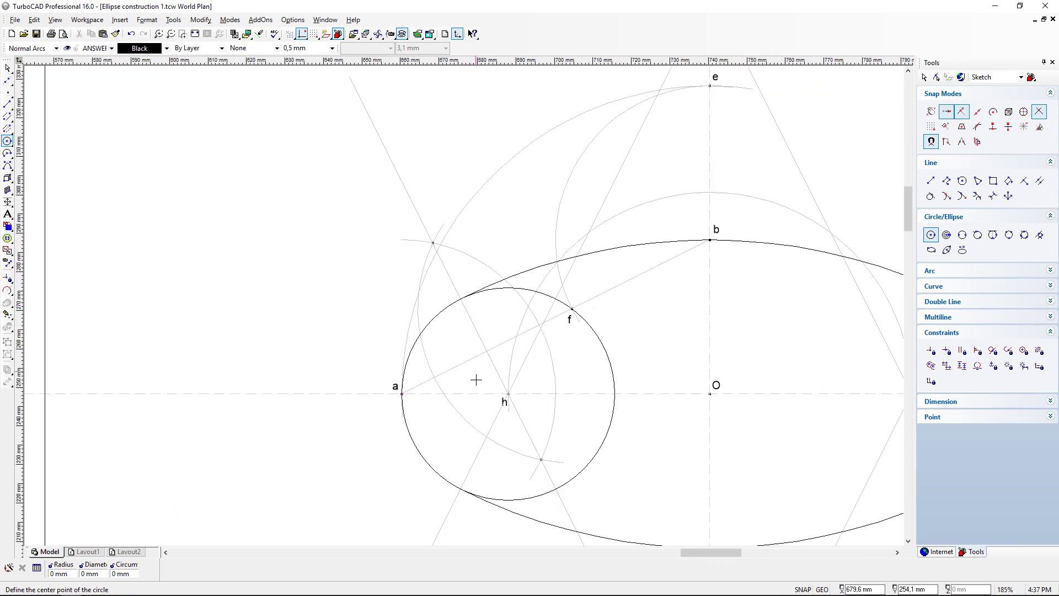
scroll(460, 491, up, 2)
scroll(460, 283, up, 2)
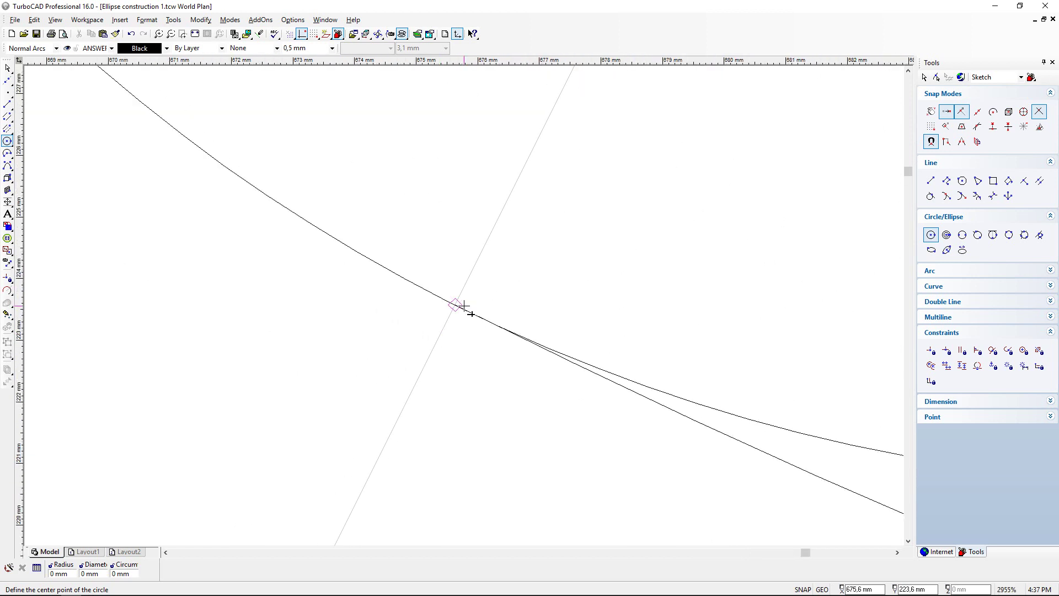
scroll(464, 305, down, 2)
scroll(463, 309, up, 3)
scroll(463, 310, down, 5)
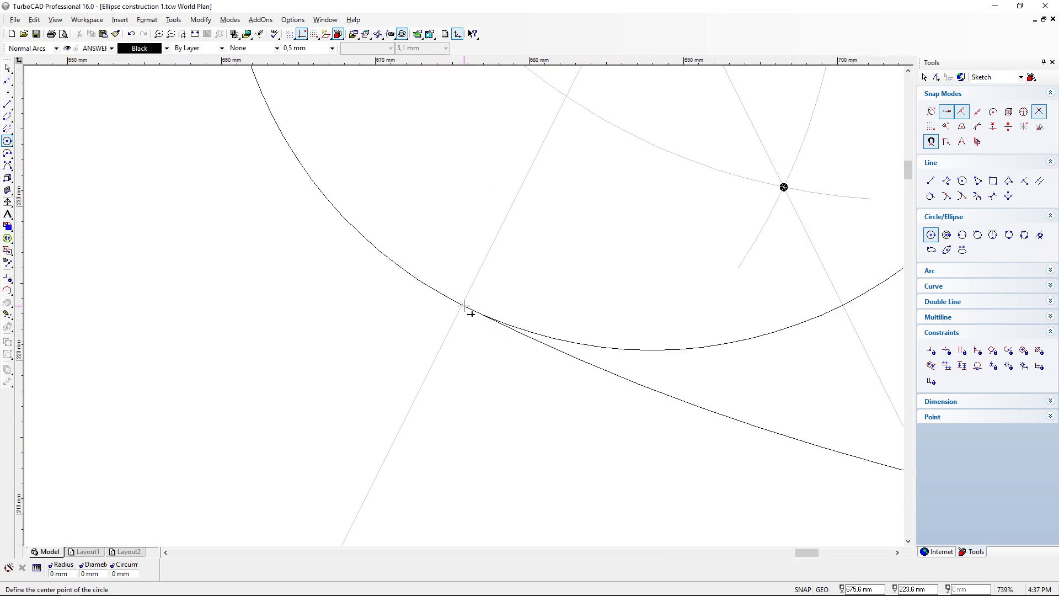
scroll(481, 267, up, 1)
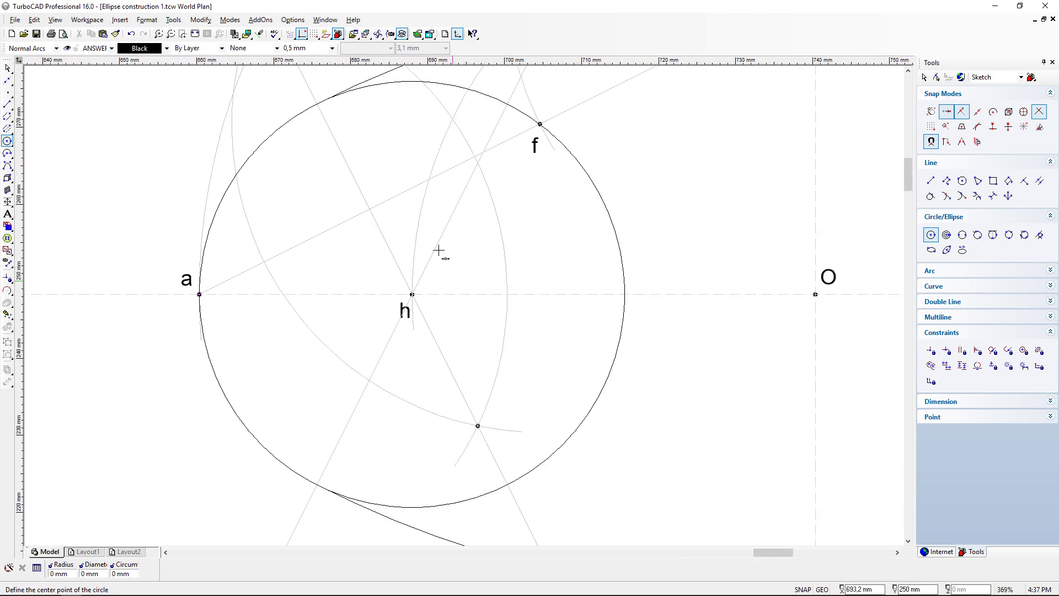
scroll(370, 109, down, 1)
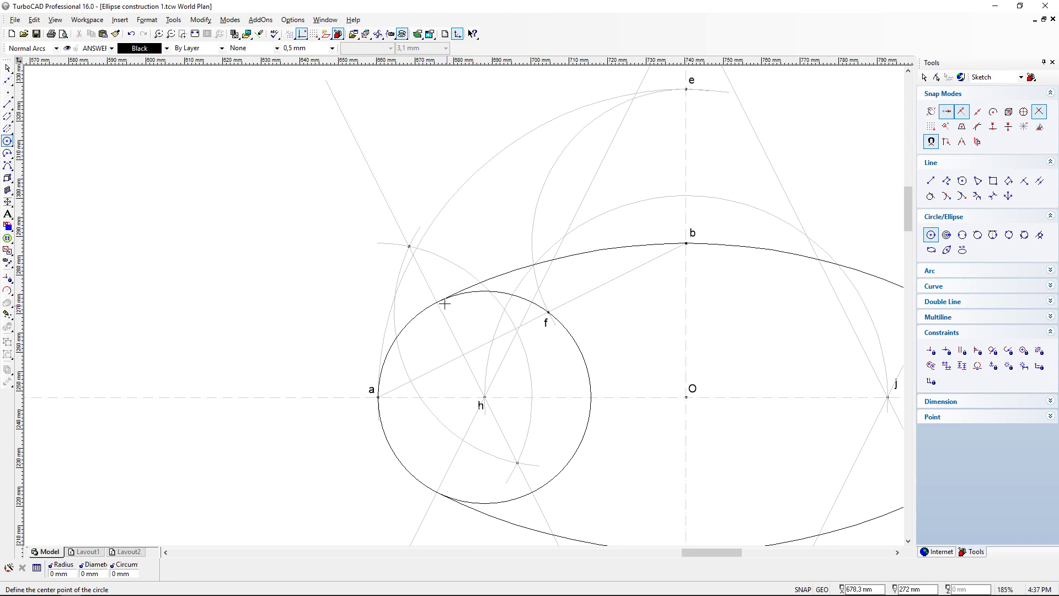
scroll(453, 307, up, 2)
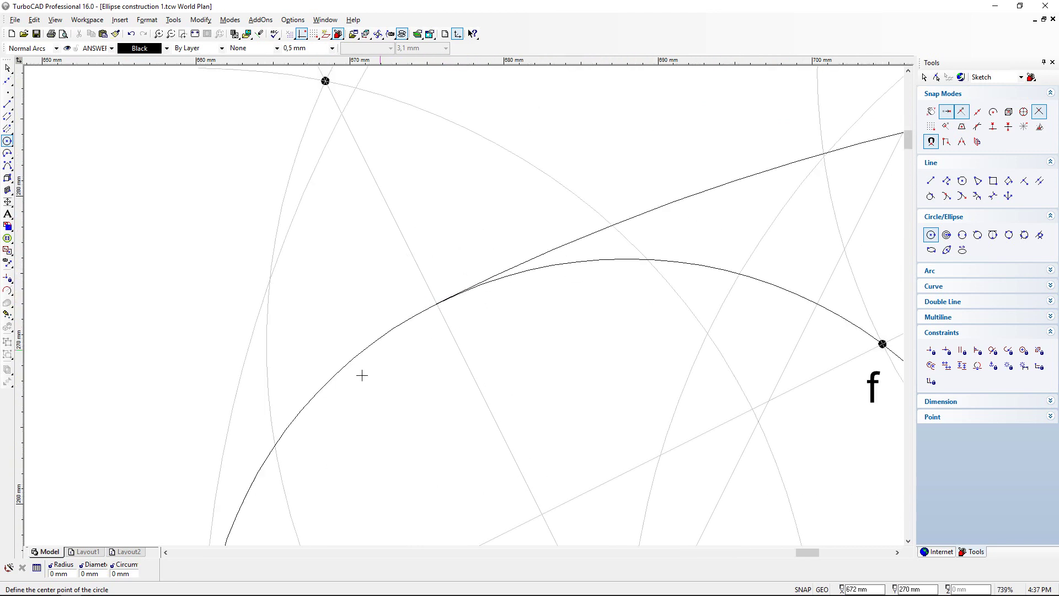
scroll(511, 329, down, 1)
scroll(599, 368, down, 1)
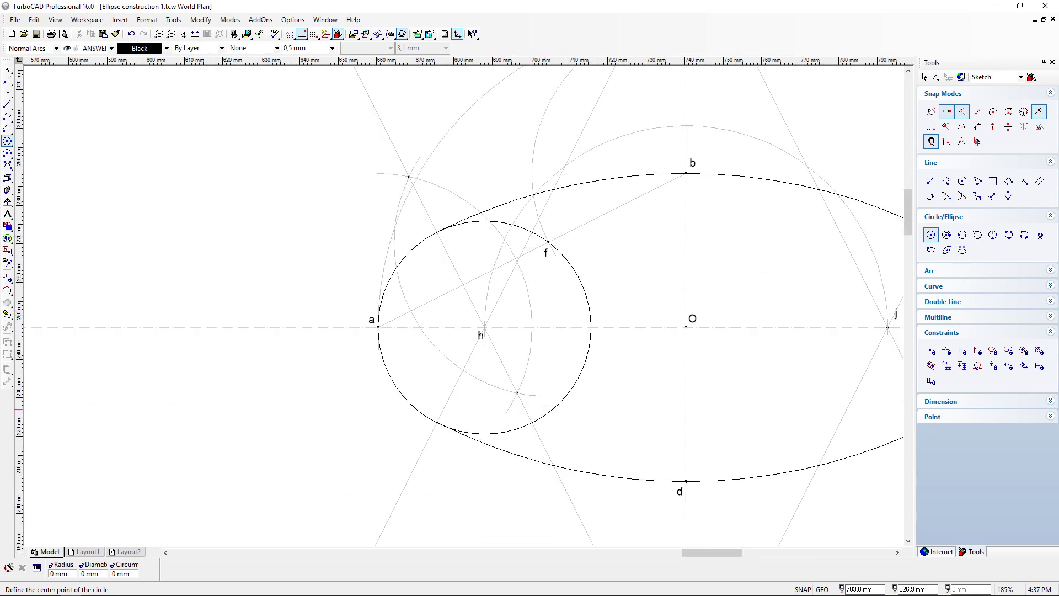
Step: Split the circle centred on h where it crosses the extended construction lines from g through h and from k through h
click(7, 291)
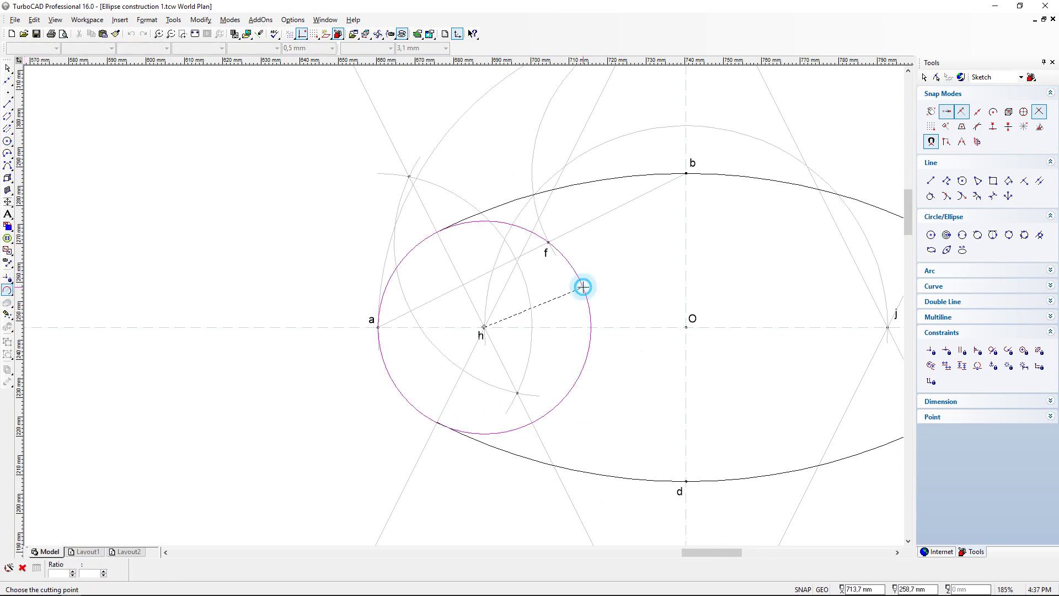
scroll(456, 255, up, 2)
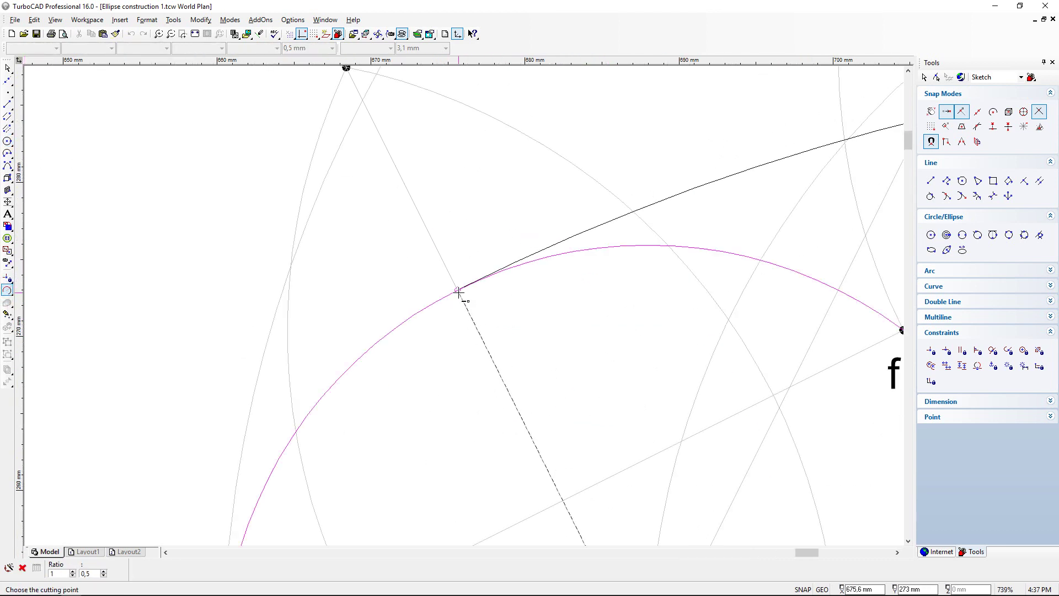
scroll(459, 292, up, 2)
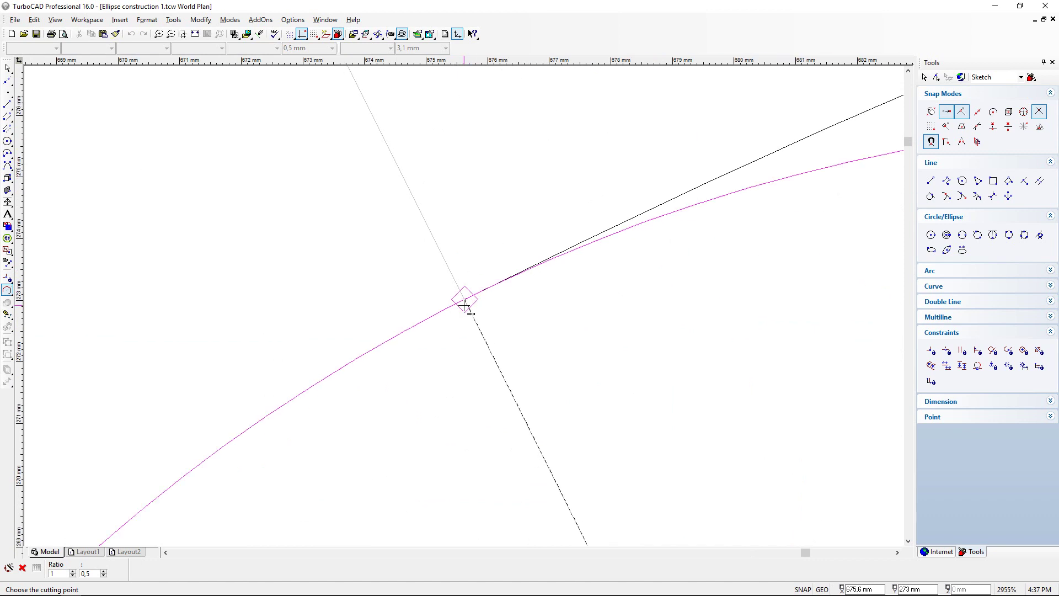
click(465, 303)
scroll(509, 383, down, 4)
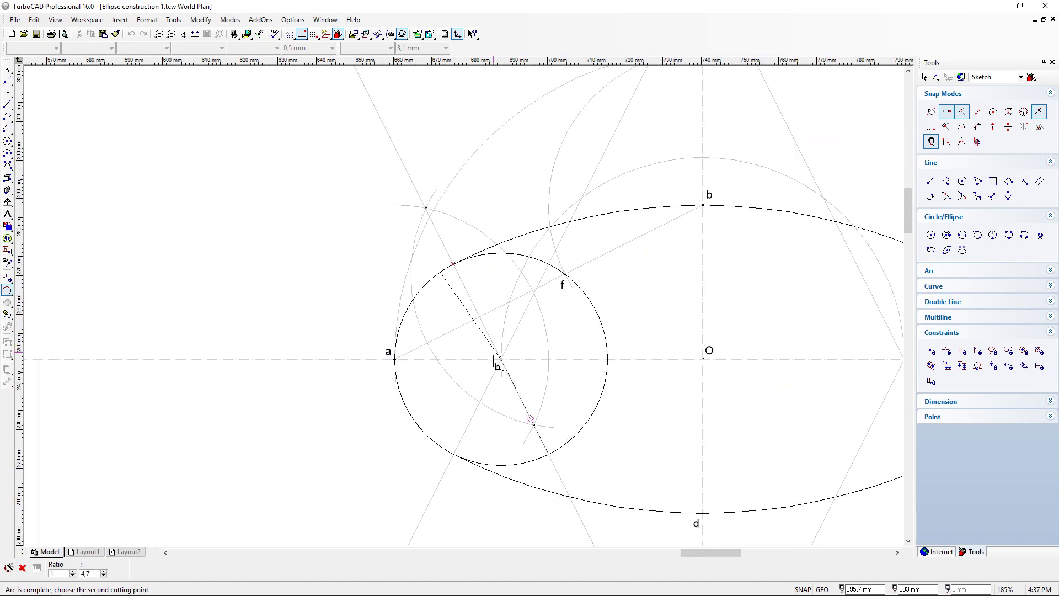
scroll(461, 459, up, 2)
click(436, 286)
scroll(448, 317, down, 2)
Step: Delete the inner part of the split circle on the side facing O, keeping only the arc through a
click(7, 68)
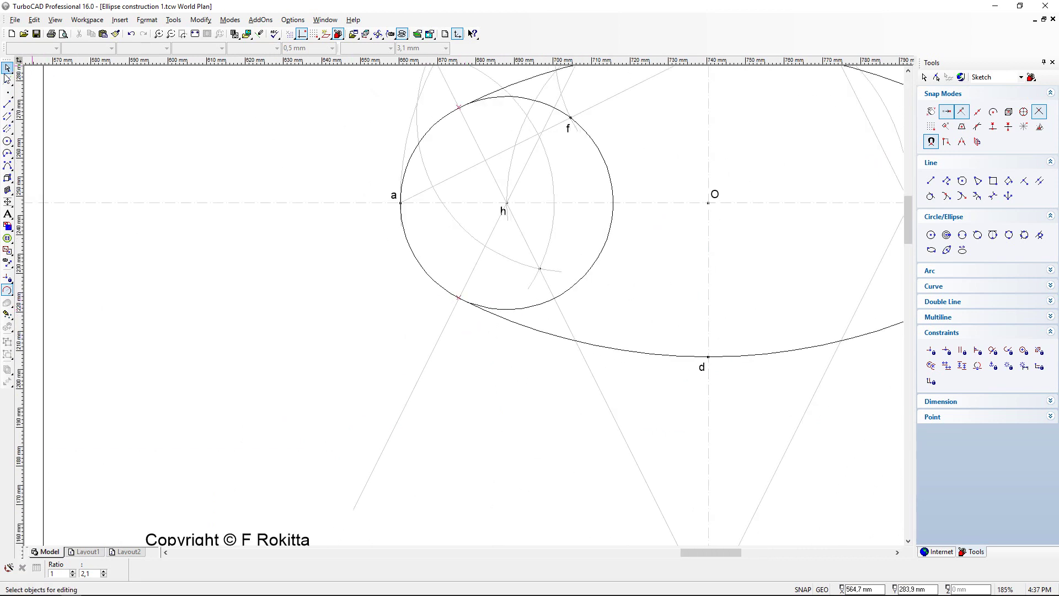
click(7, 68)
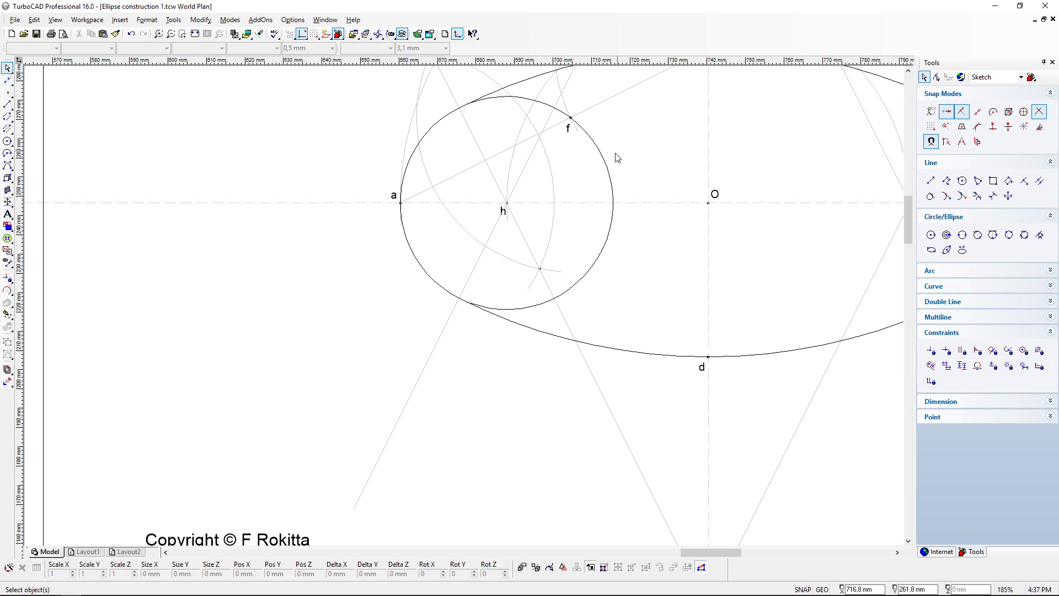
click(606, 173)
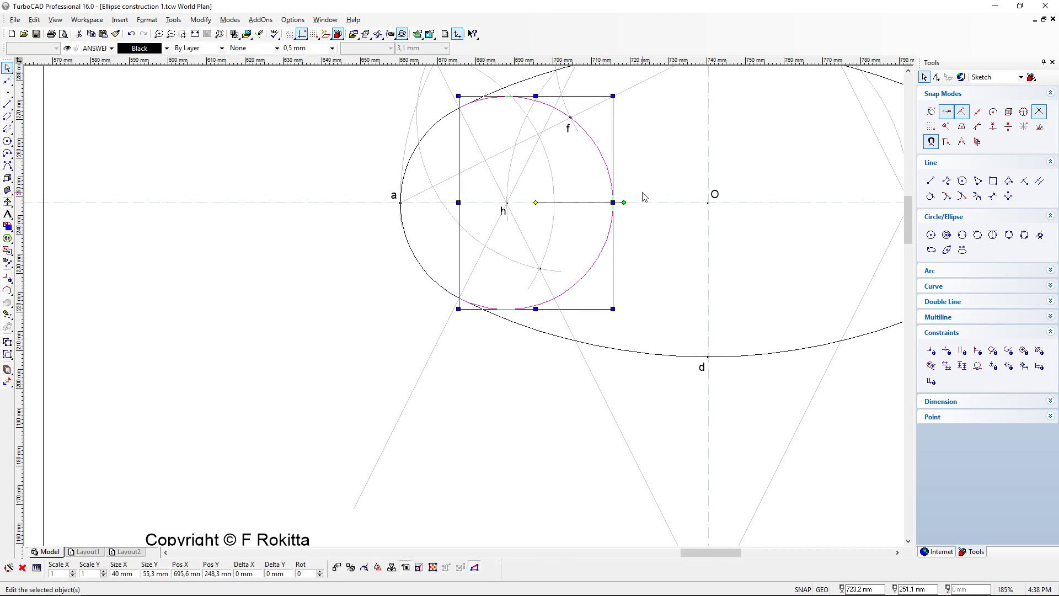
key(Delete)
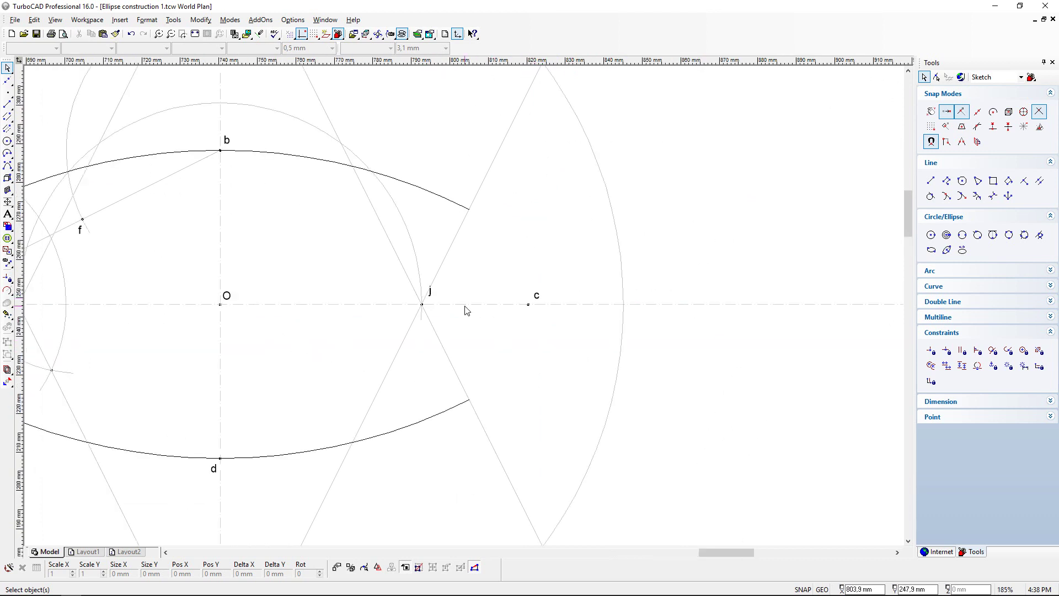
Step: Draw a circle centred on point j and passing through point c
scroll(460, 305, up, 2)
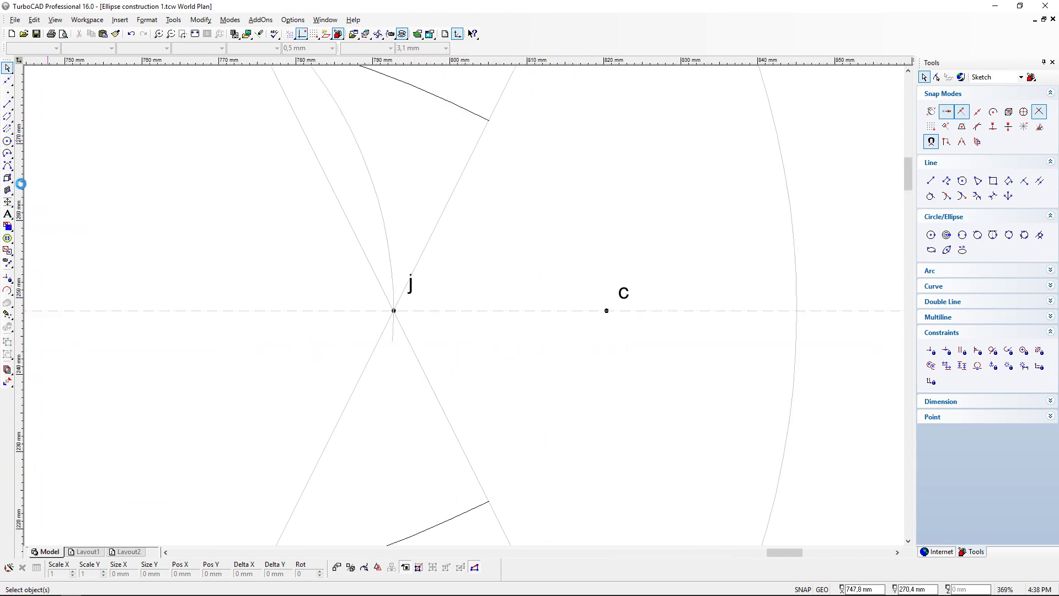
click(7, 142)
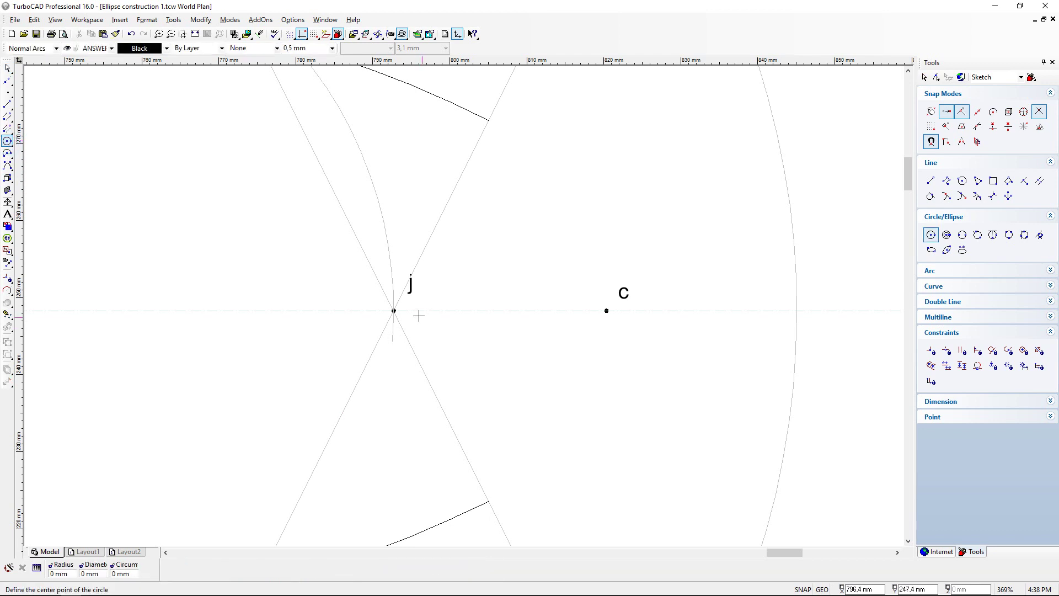
scroll(436, 309, up, 4)
scroll(463, 306, up, 4)
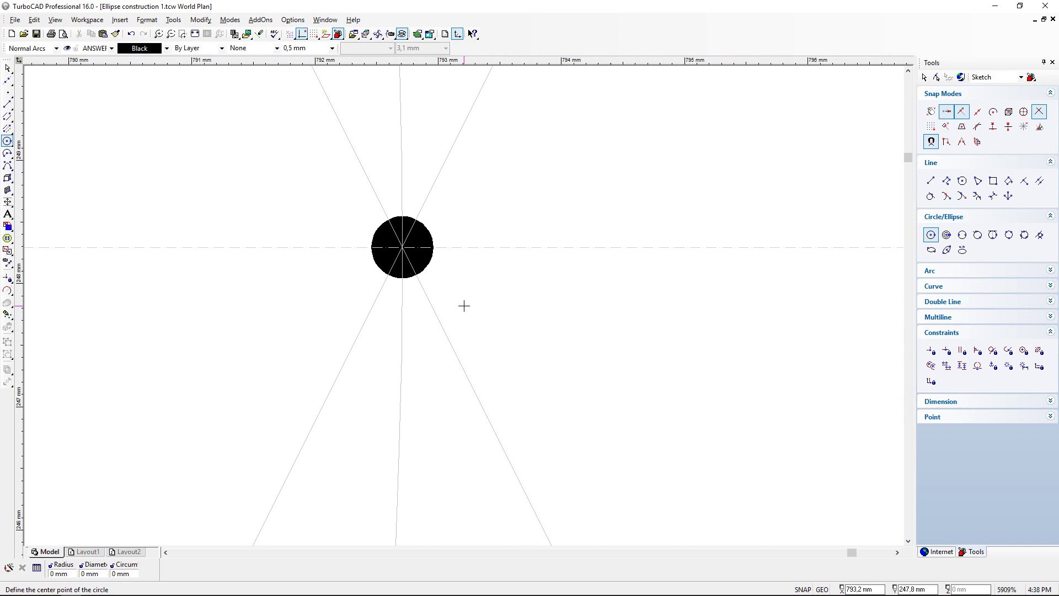
click(403, 247)
scroll(463, 306, down, 2)
scroll(463, 306, down, 4)
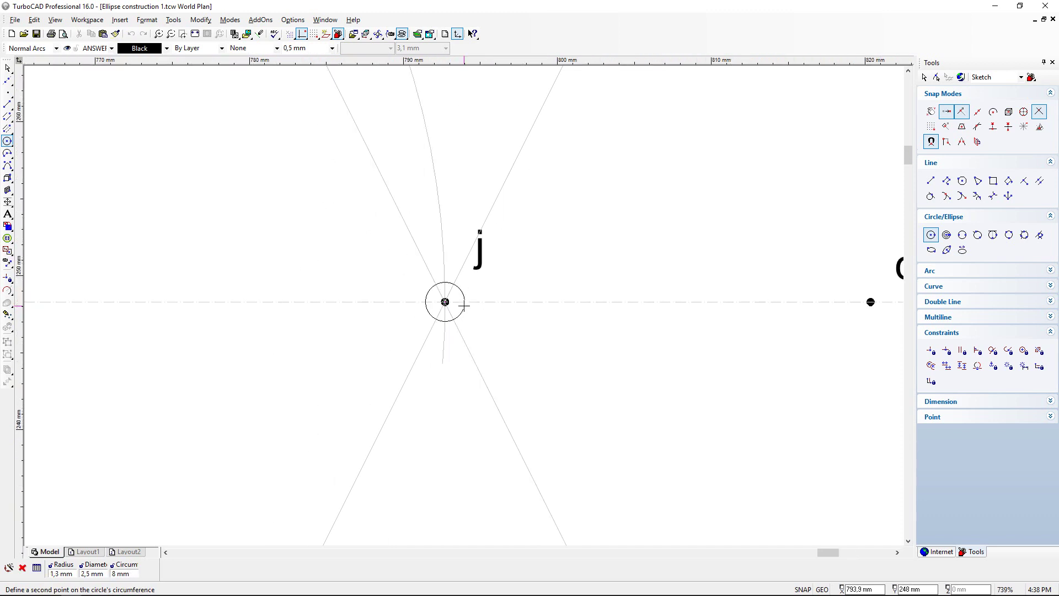
scroll(870, 302, up, 6)
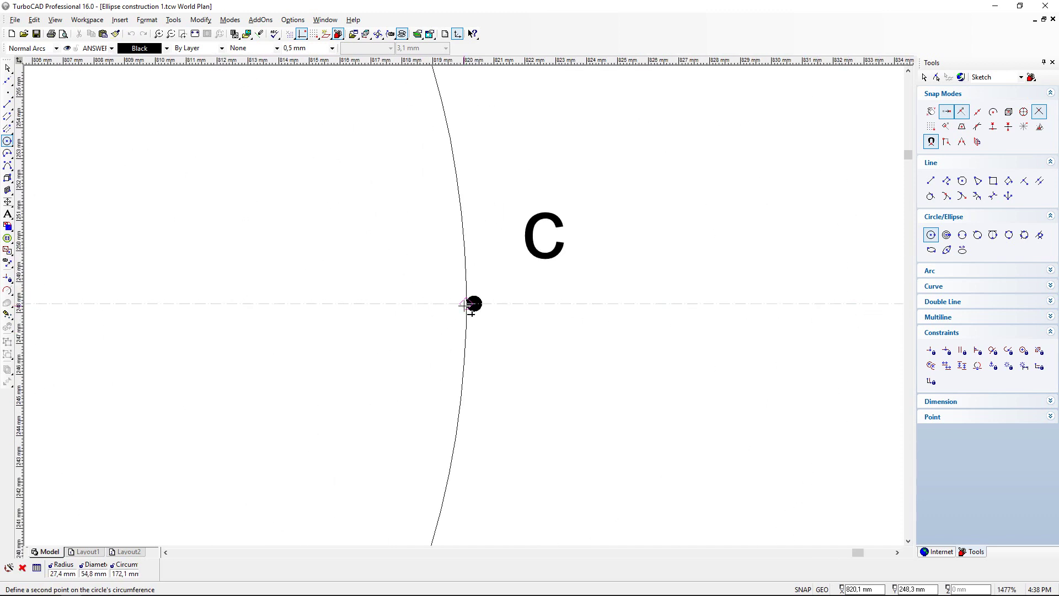
click(475, 310)
scroll(463, 305, down, 10)
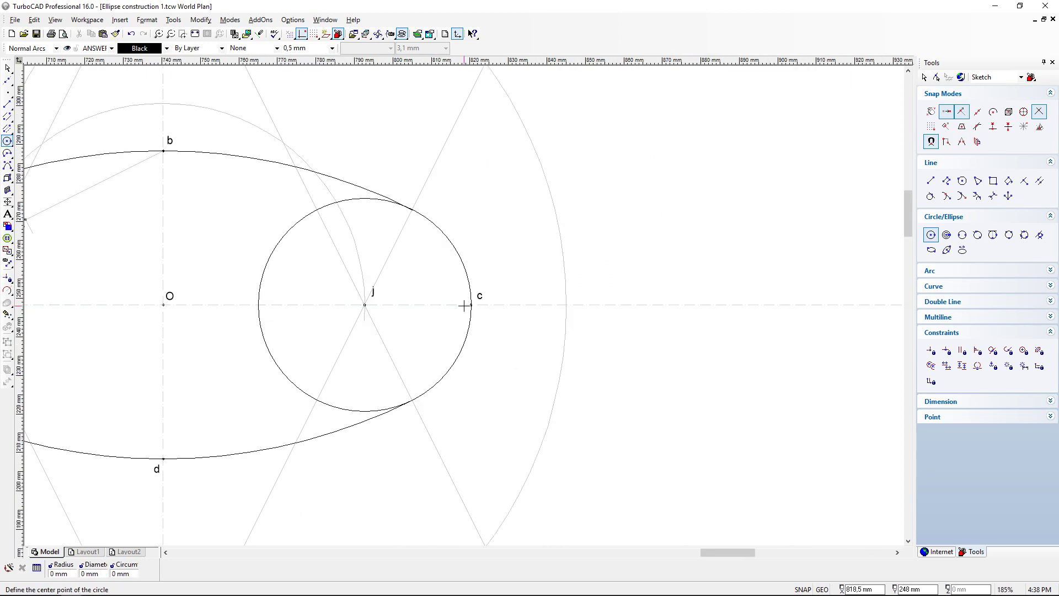
Step: Split the circle centred on j where it crosses the extended construction lines from g through j and from k through j
scroll(435, 208, up, 10)
scroll(463, 305, down, 10)
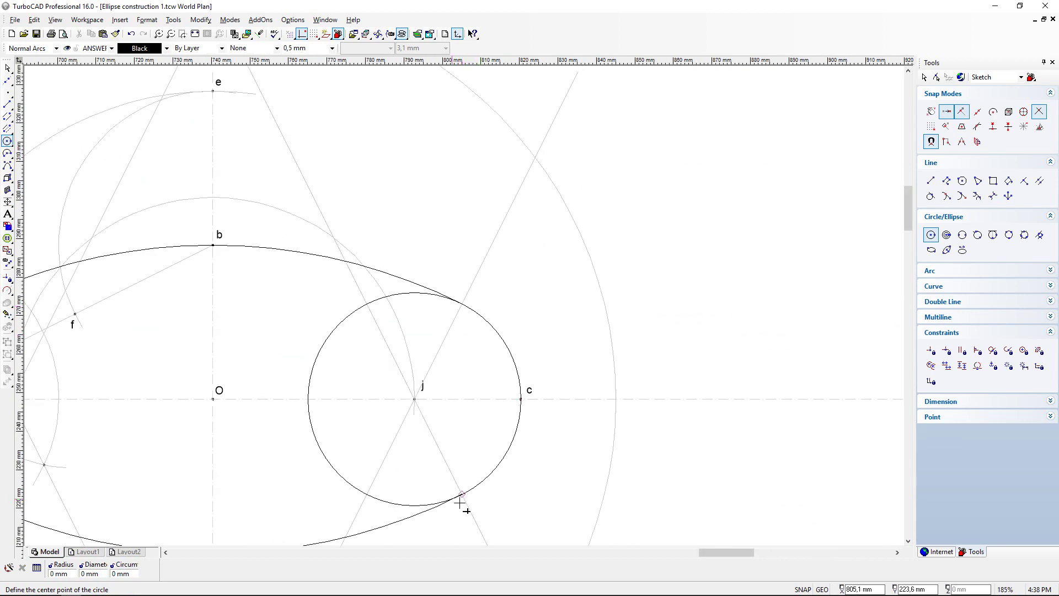
scroll(452, 500, up, 12)
scroll(464, 306, down, 12)
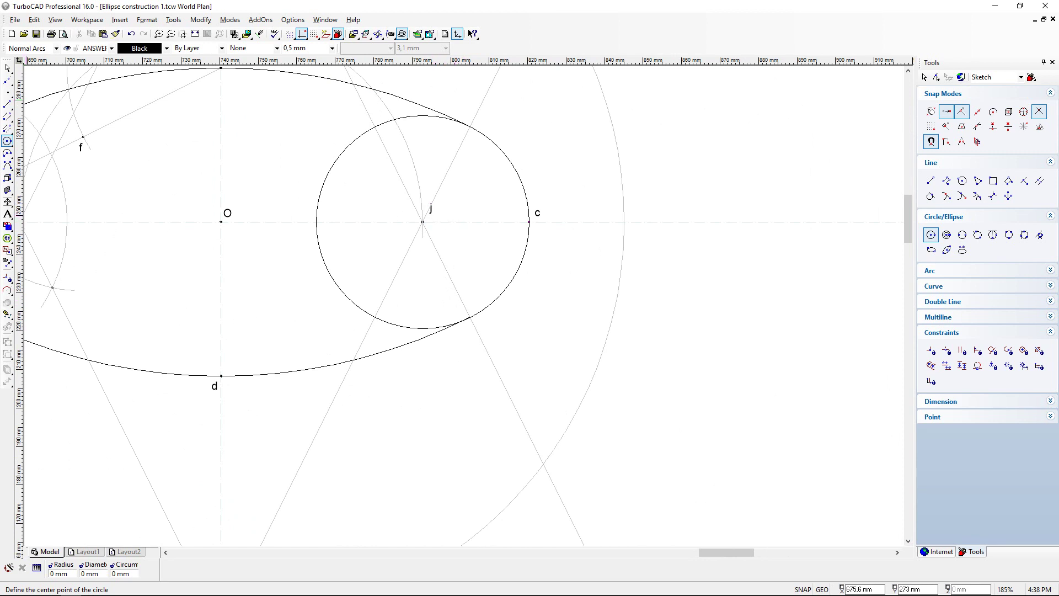
click(7, 289)
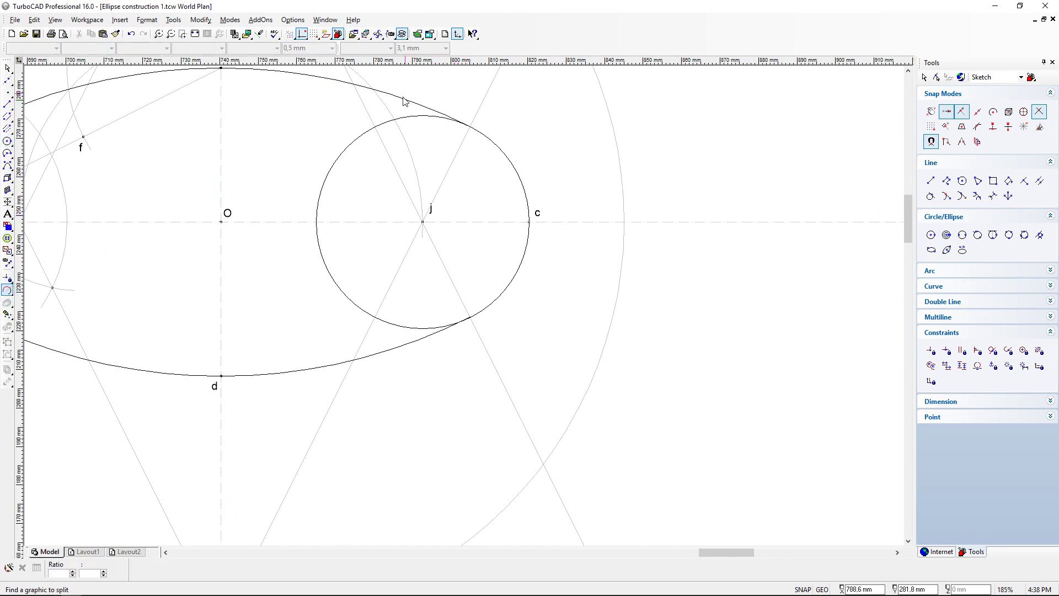
click(331, 174)
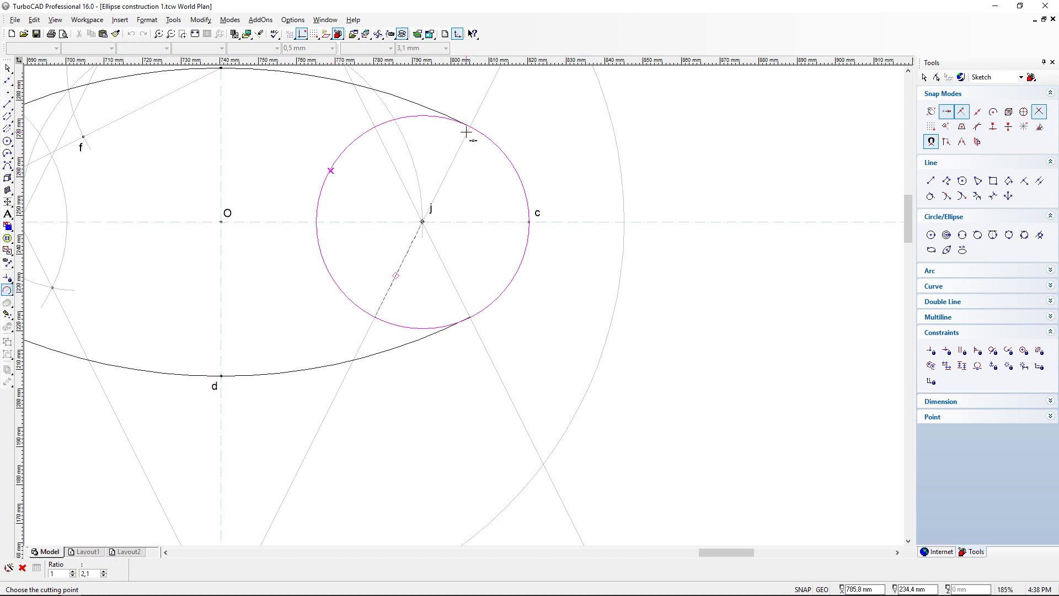
scroll(466, 134, up, 4)
click(468, 286)
scroll(464, 305, down, 4)
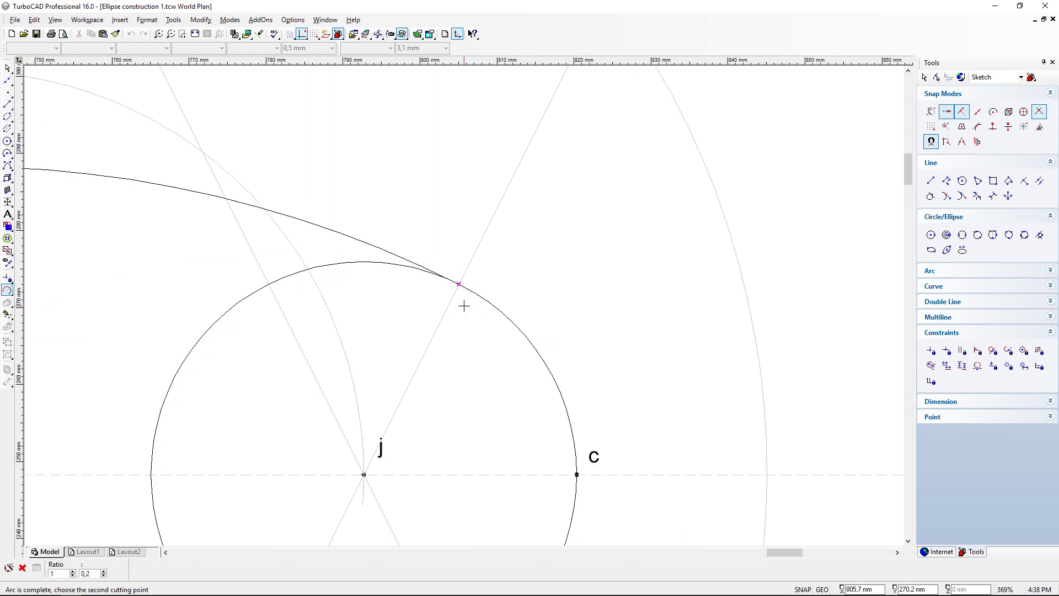
scroll(474, 369, up, 4)
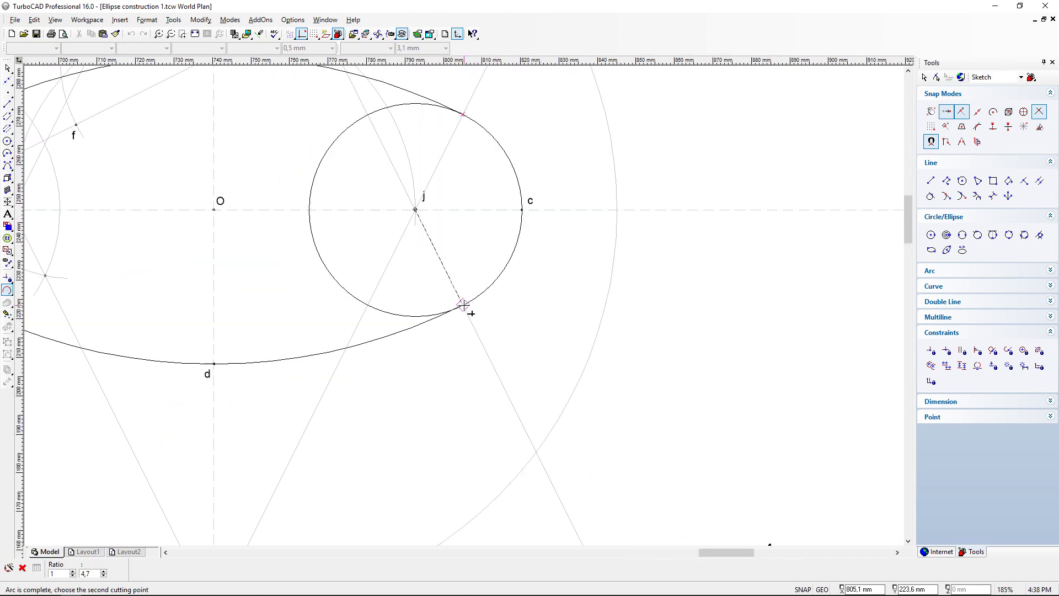
click(462, 304)
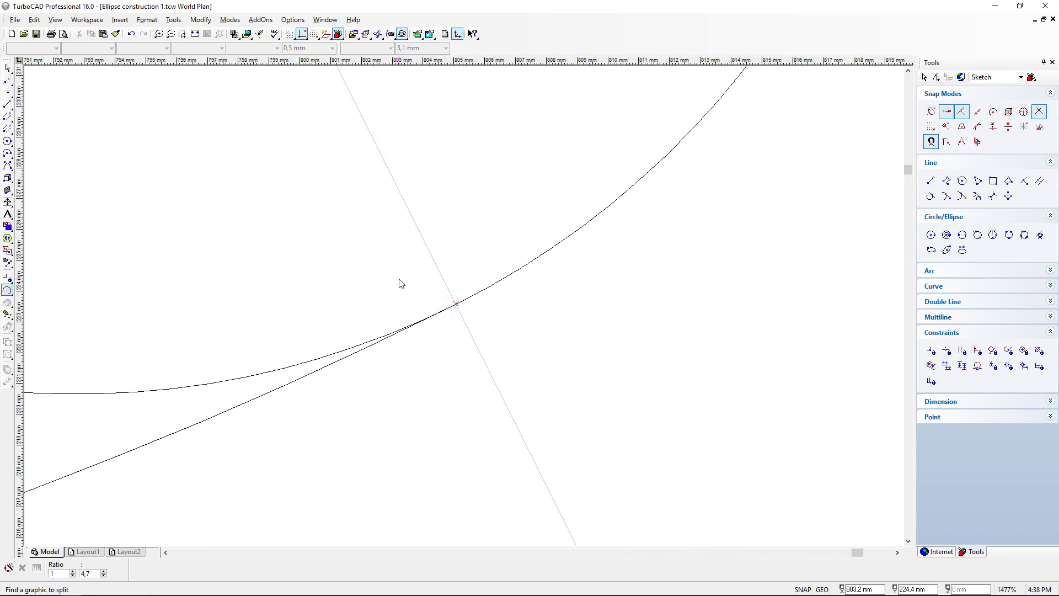
scroll(402, 283, down, 2)
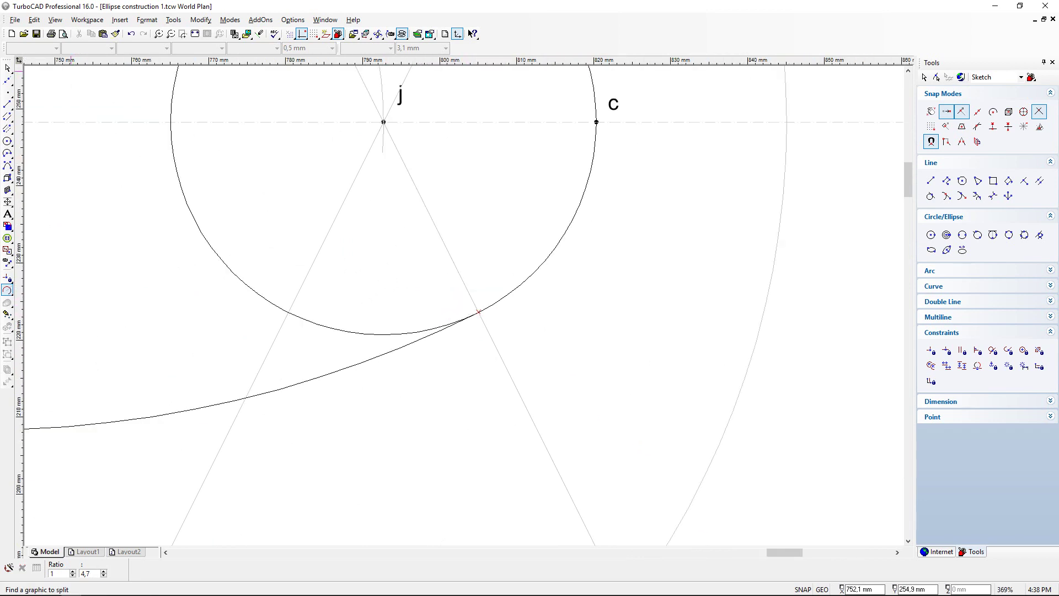
Step: Delete the inner part of the split circle around j on the side facing O, keeping only the arc through c
click(7, 67)
click(179, 174)
click(182, 159)
scroll(465, 310, down, 1)
scroll(465, 310, down, 1)
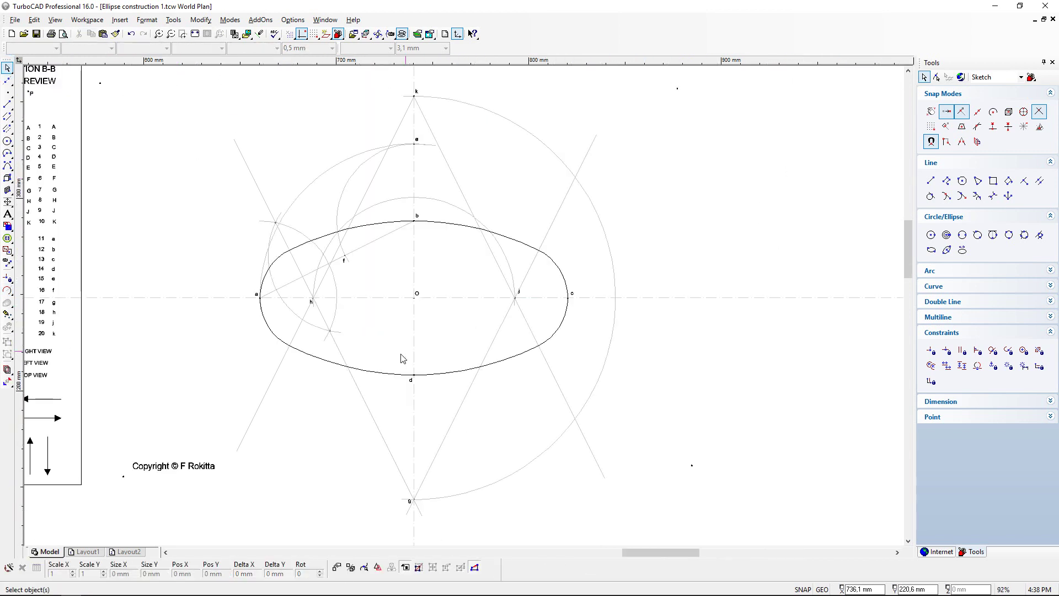
Step: Inspect the finished ellipse outline as a whole and close up where its arcs join on the construction lines
click(197, 35)
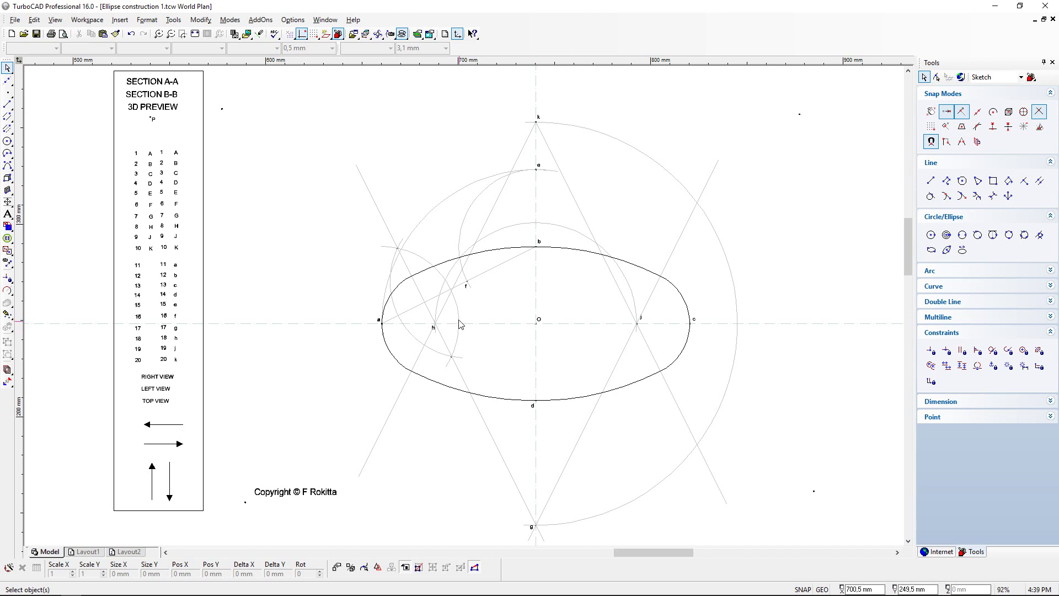
scroll(468, 308, up, 6)
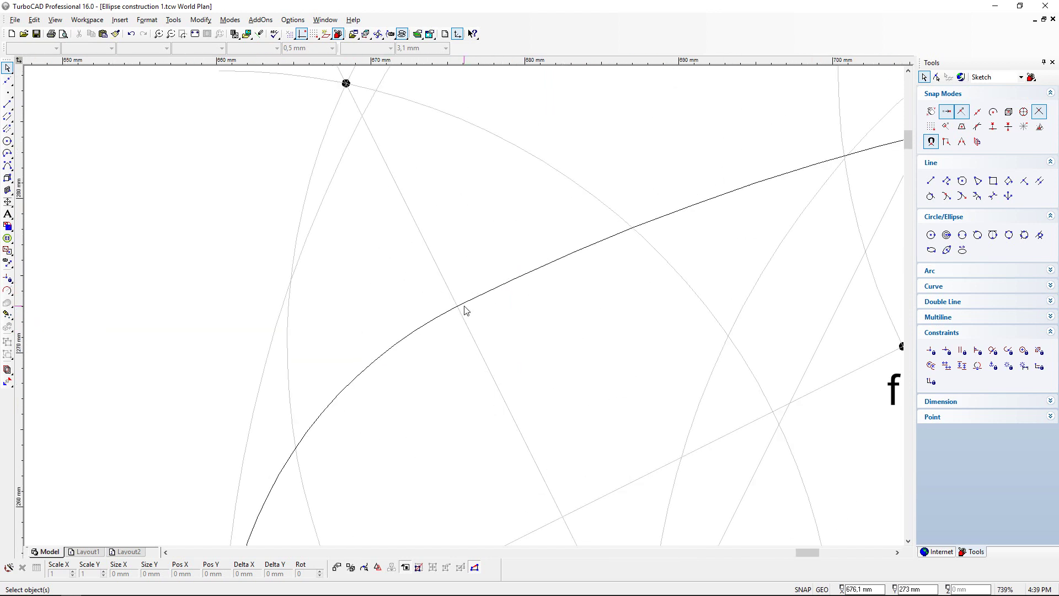
scroll(466, 407, down, 6)
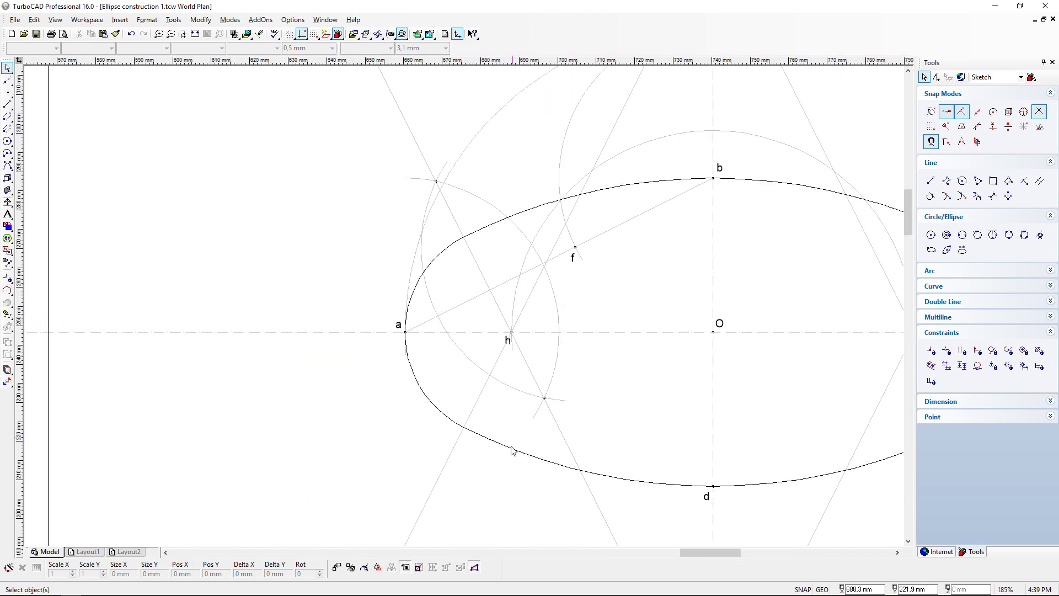
scroll(464, 433, up, 6)
scroll(464, 310, down, 6)
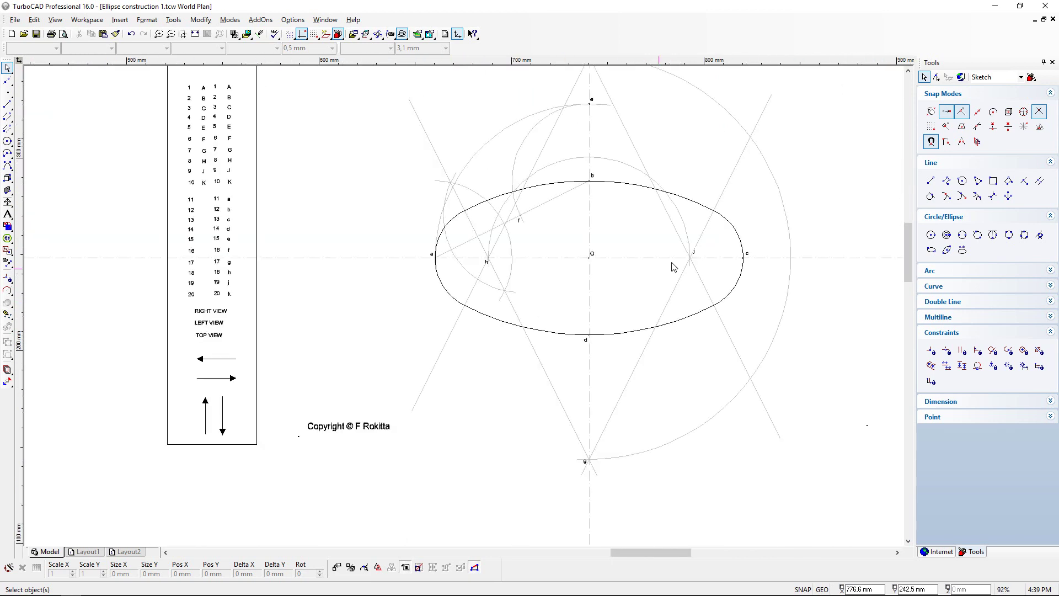
scroll(679, 260, up, 2)
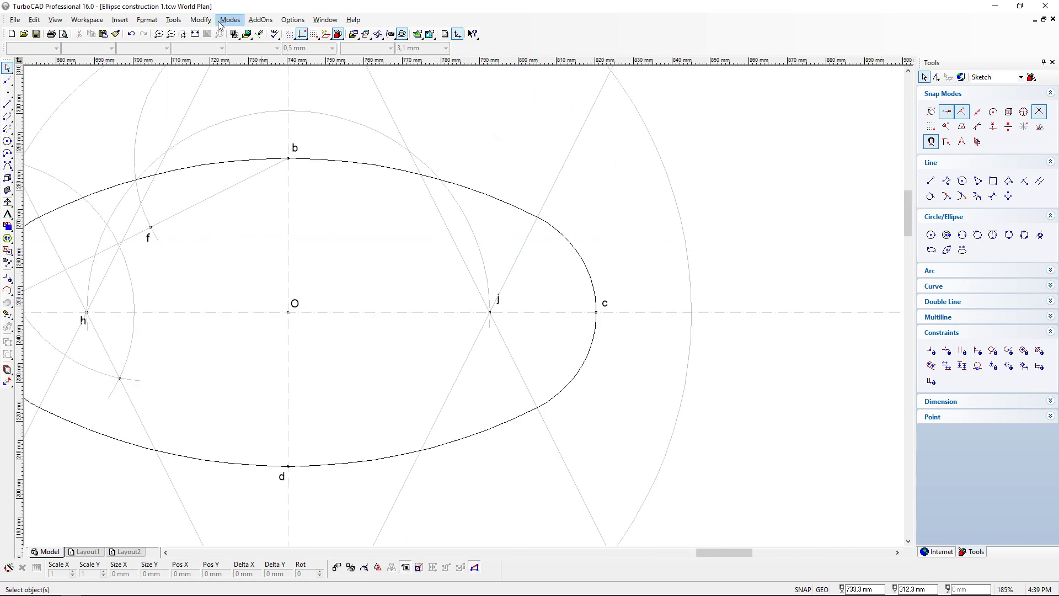
click(194, 33)
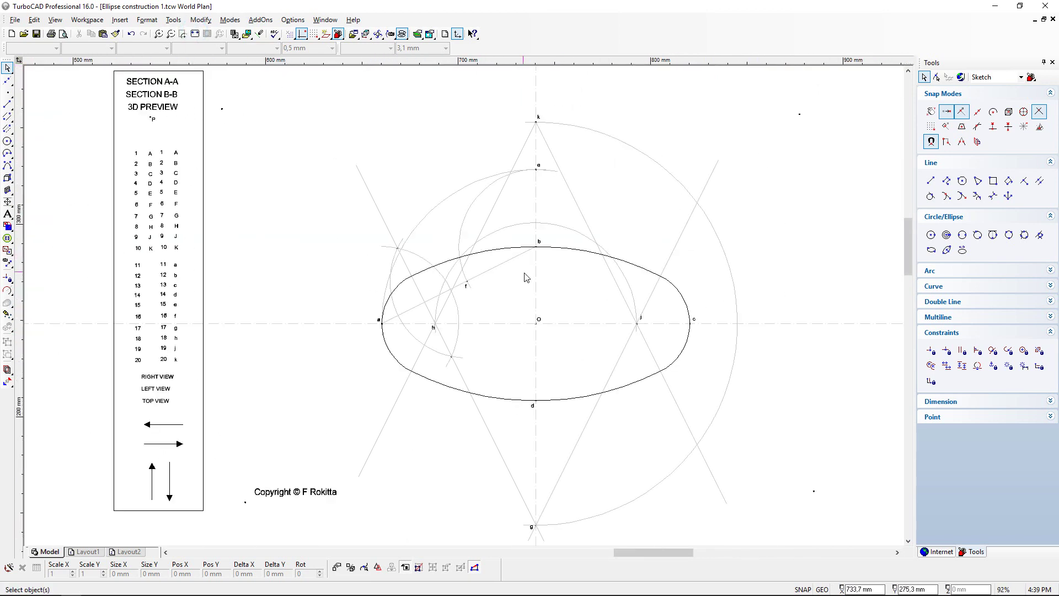